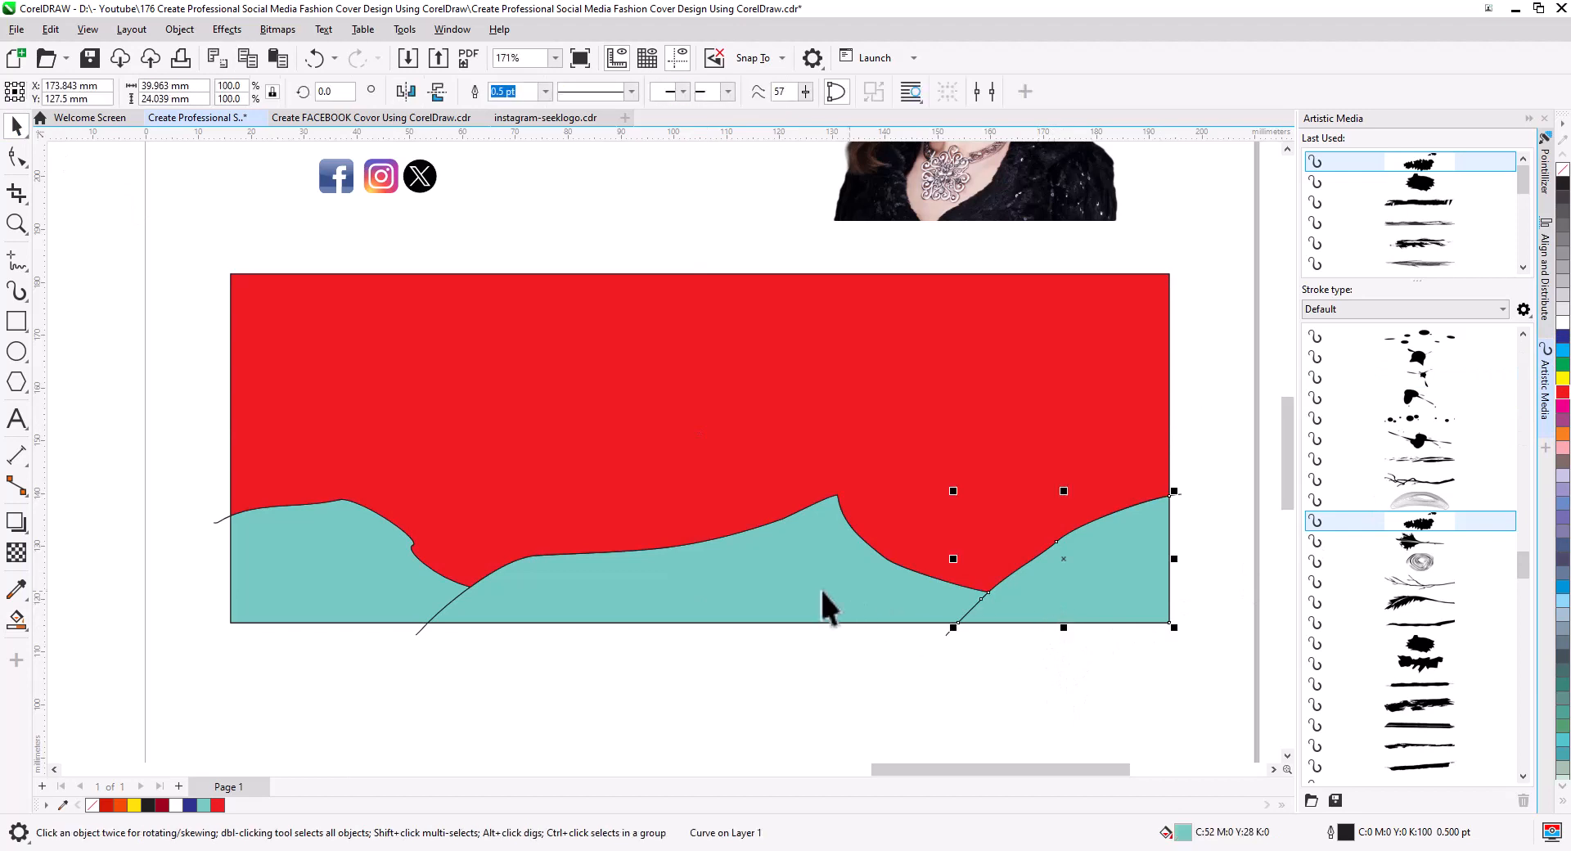
Weld the three teal wave shapes along the banner's lower edge into a single shape.
shift+click(820, 587)
shift+click(386, 589)
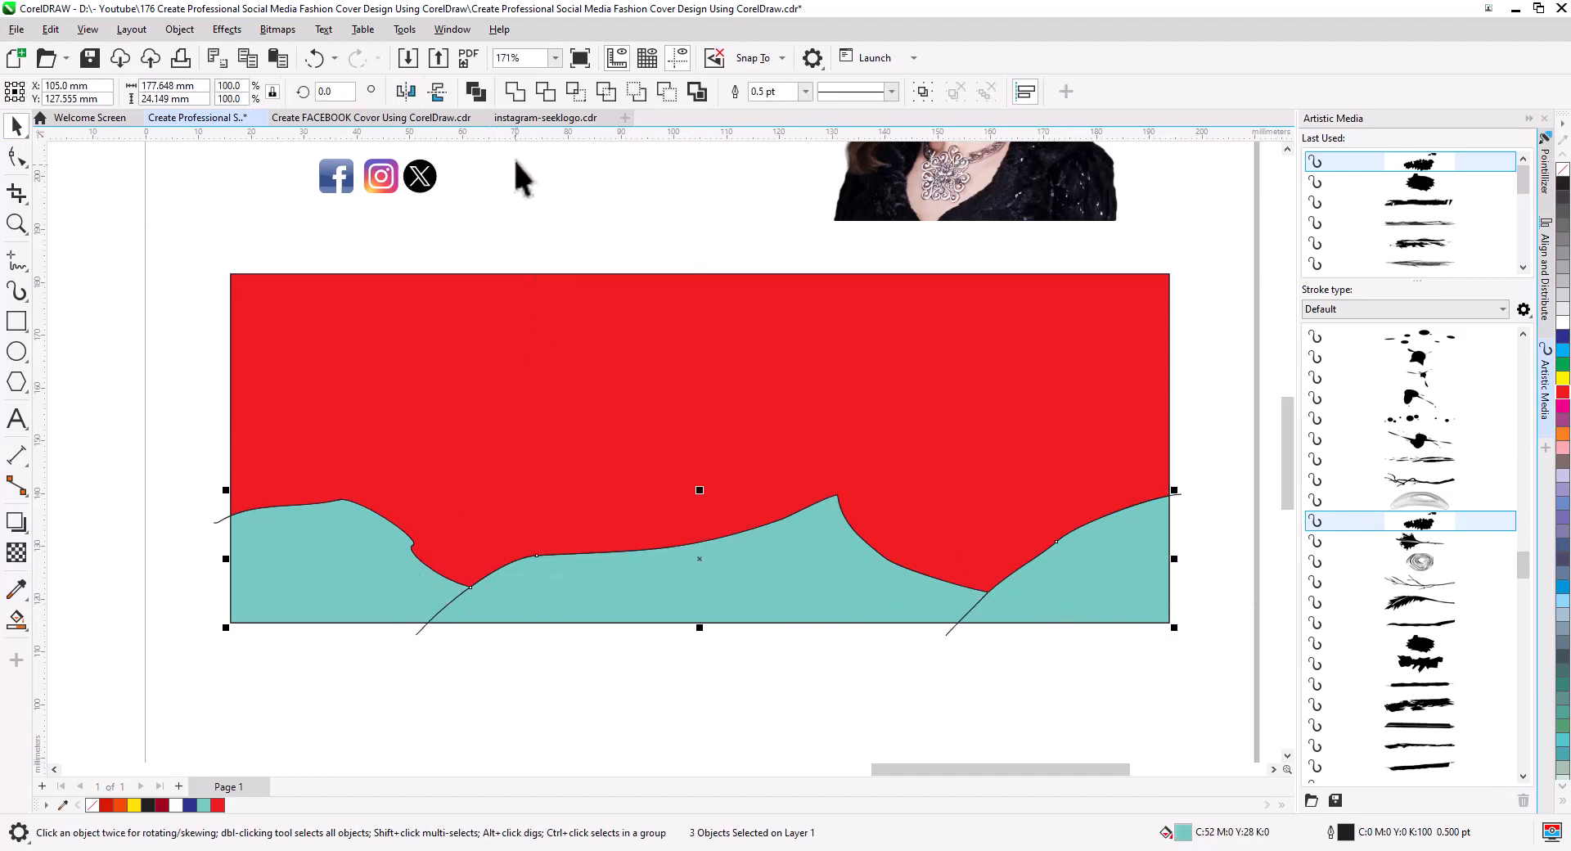
click(514, 96)
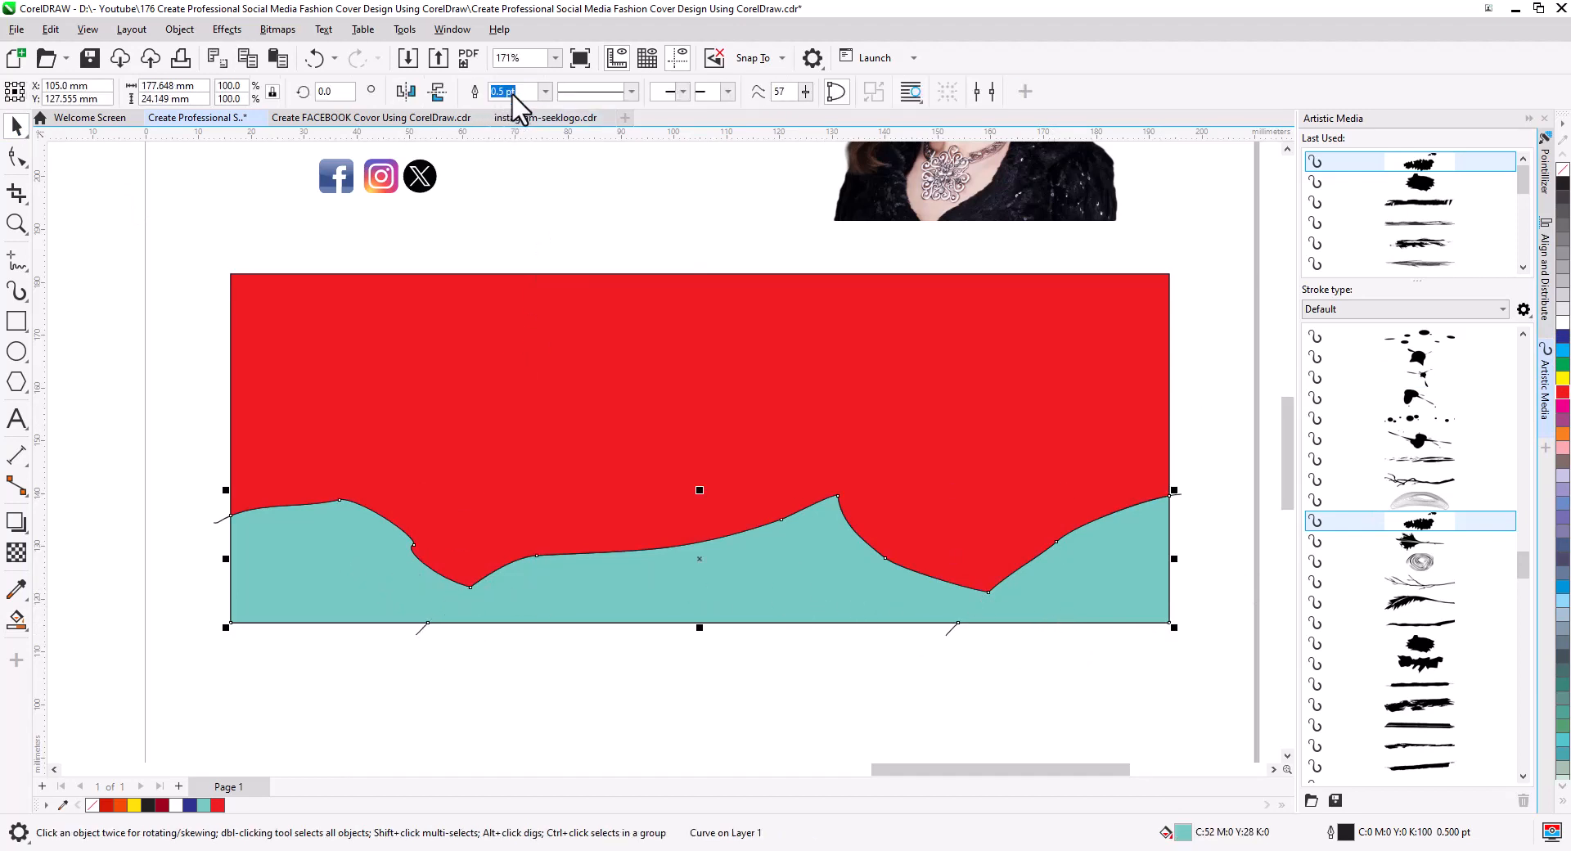
click(818, 702)
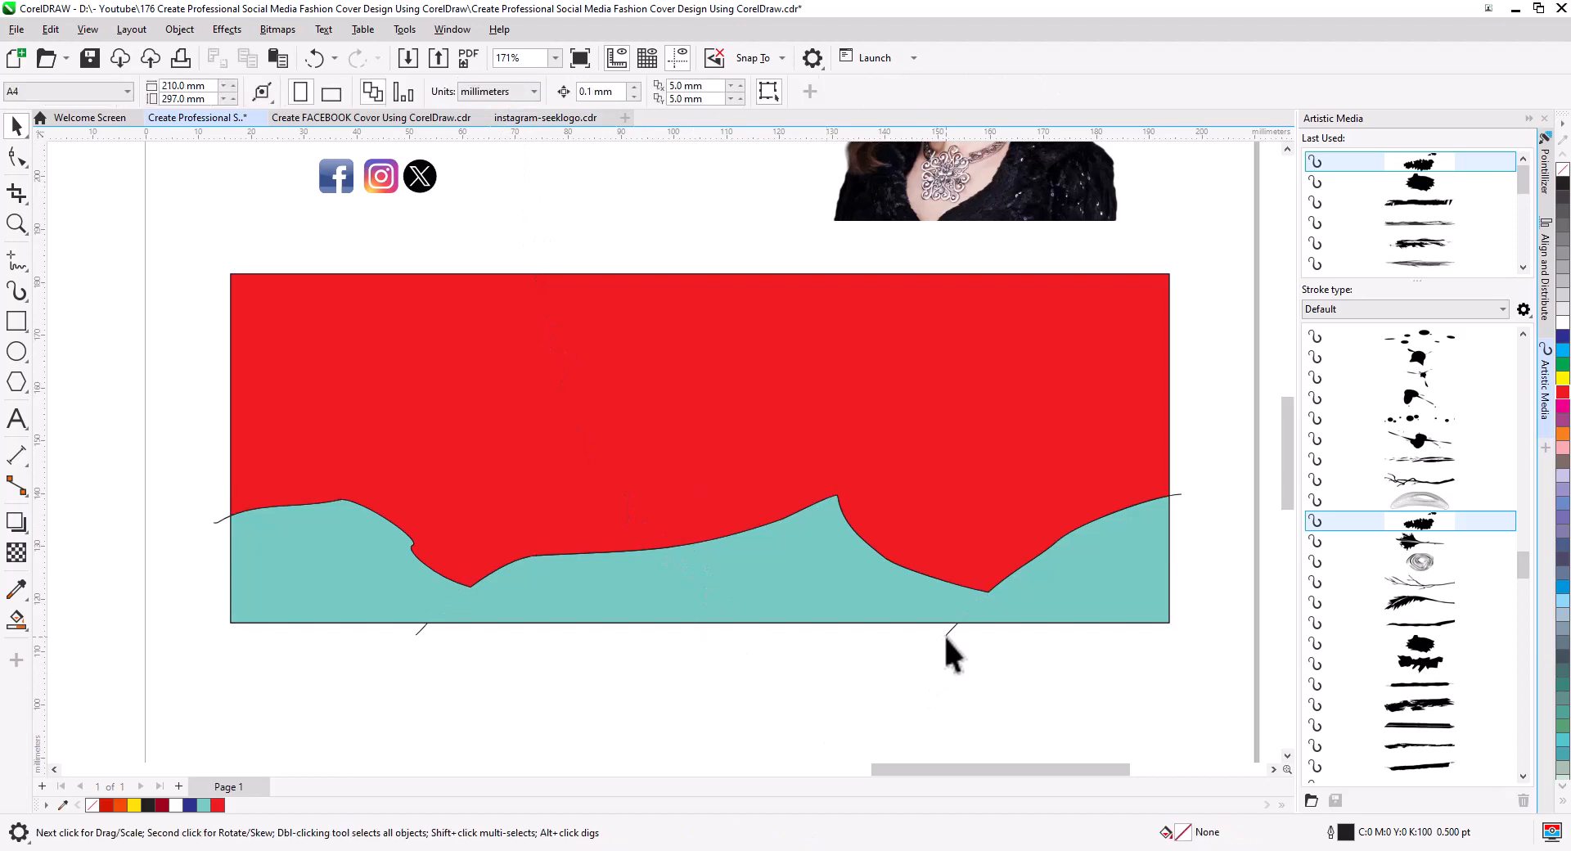
Bring the three wave guide curves to the front of the page, above the red and teal shapes.
click(948, 636)
click(1032, 670)
drag(1223, 695, 145, 434)
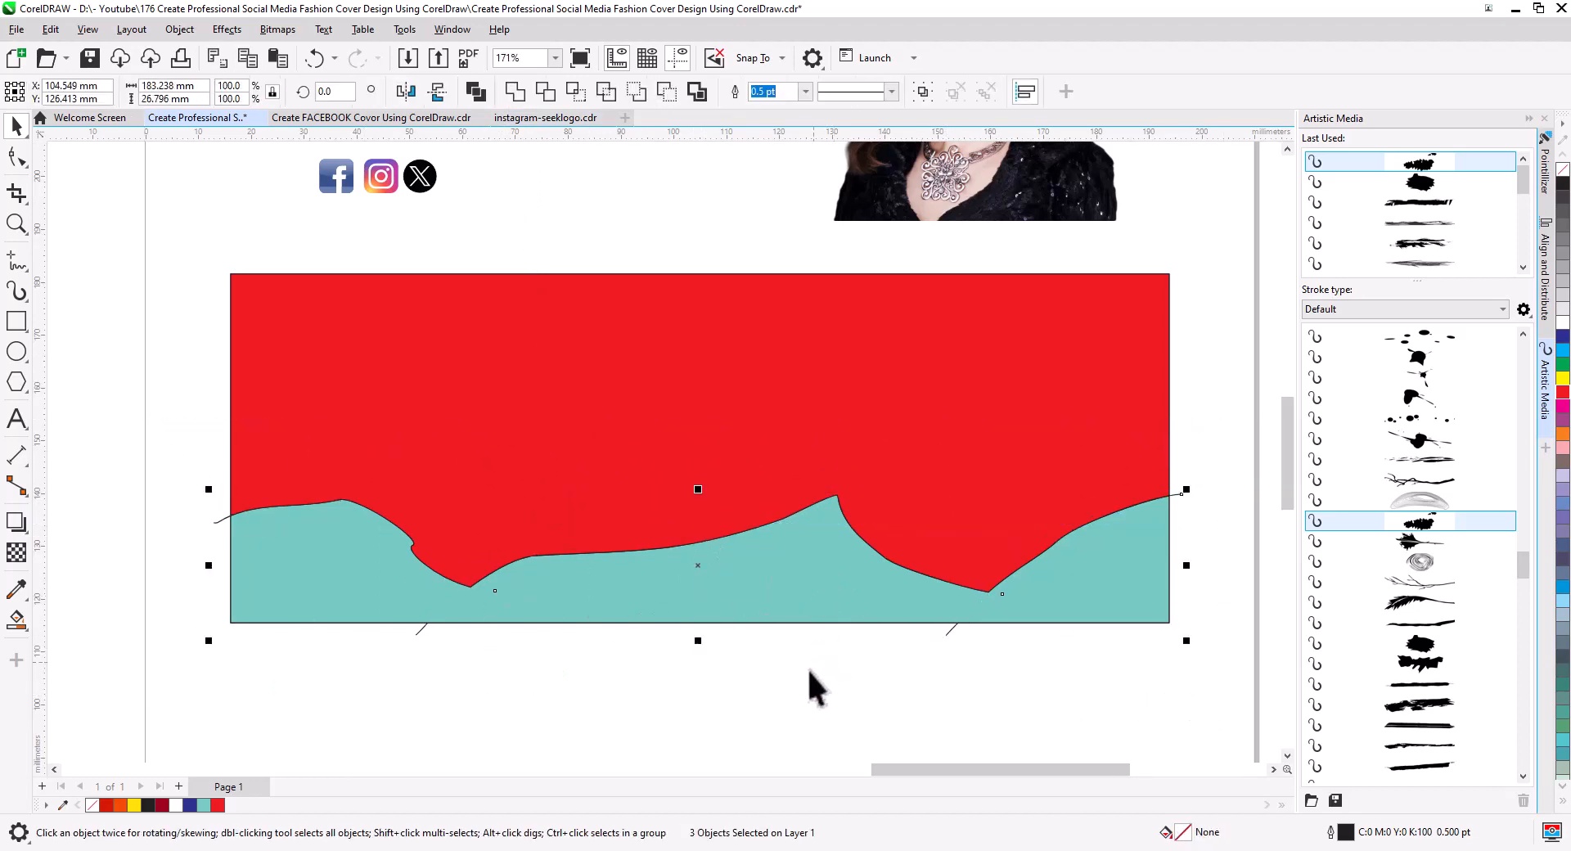
right_click(948, 636)
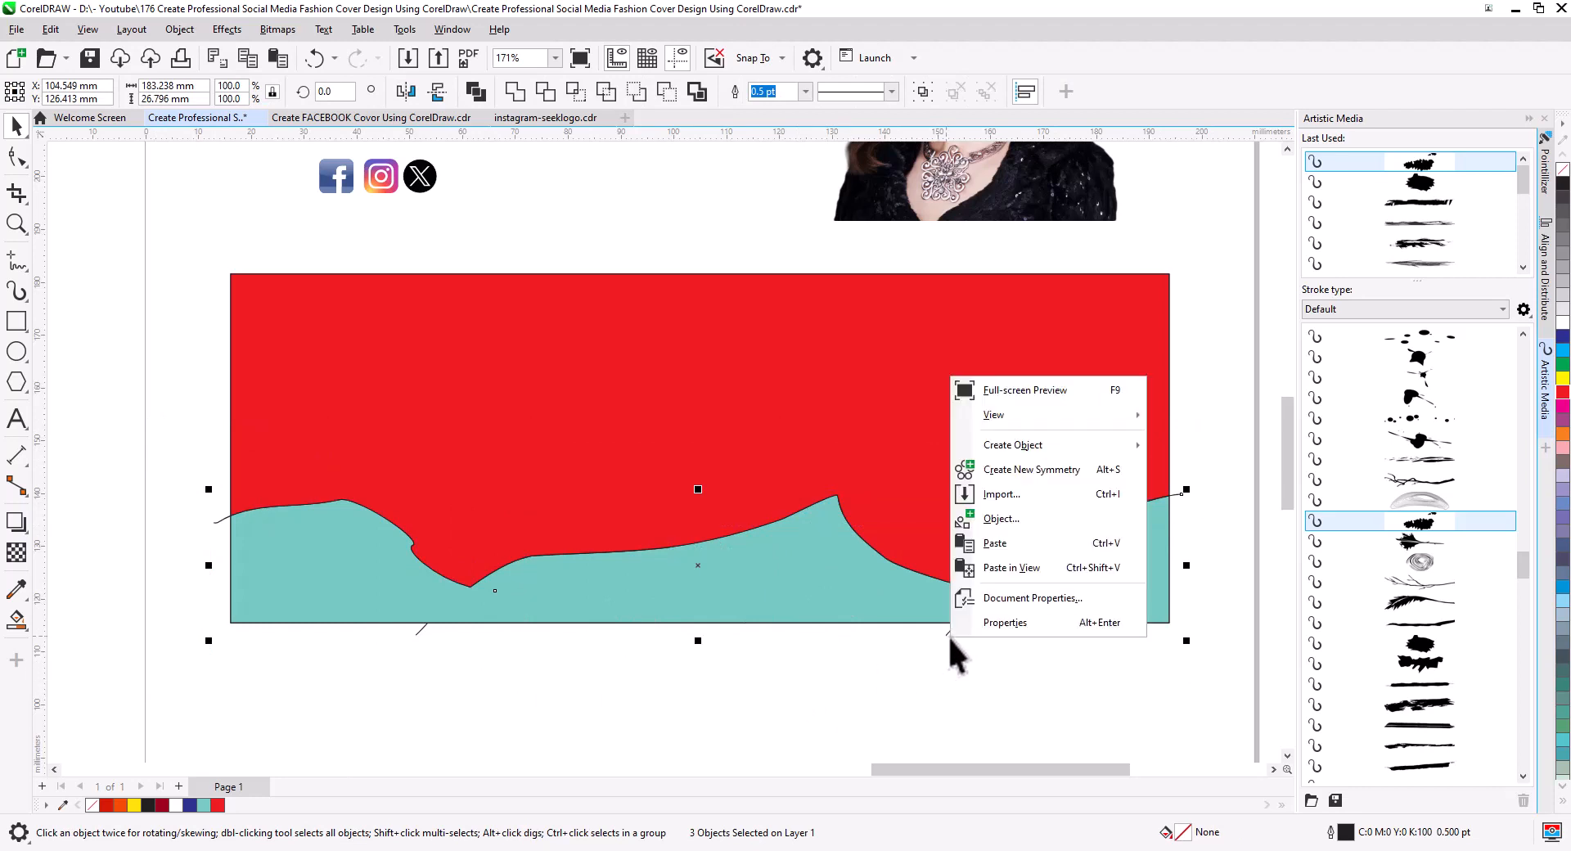
key(Escape)
right_click(947, 637)
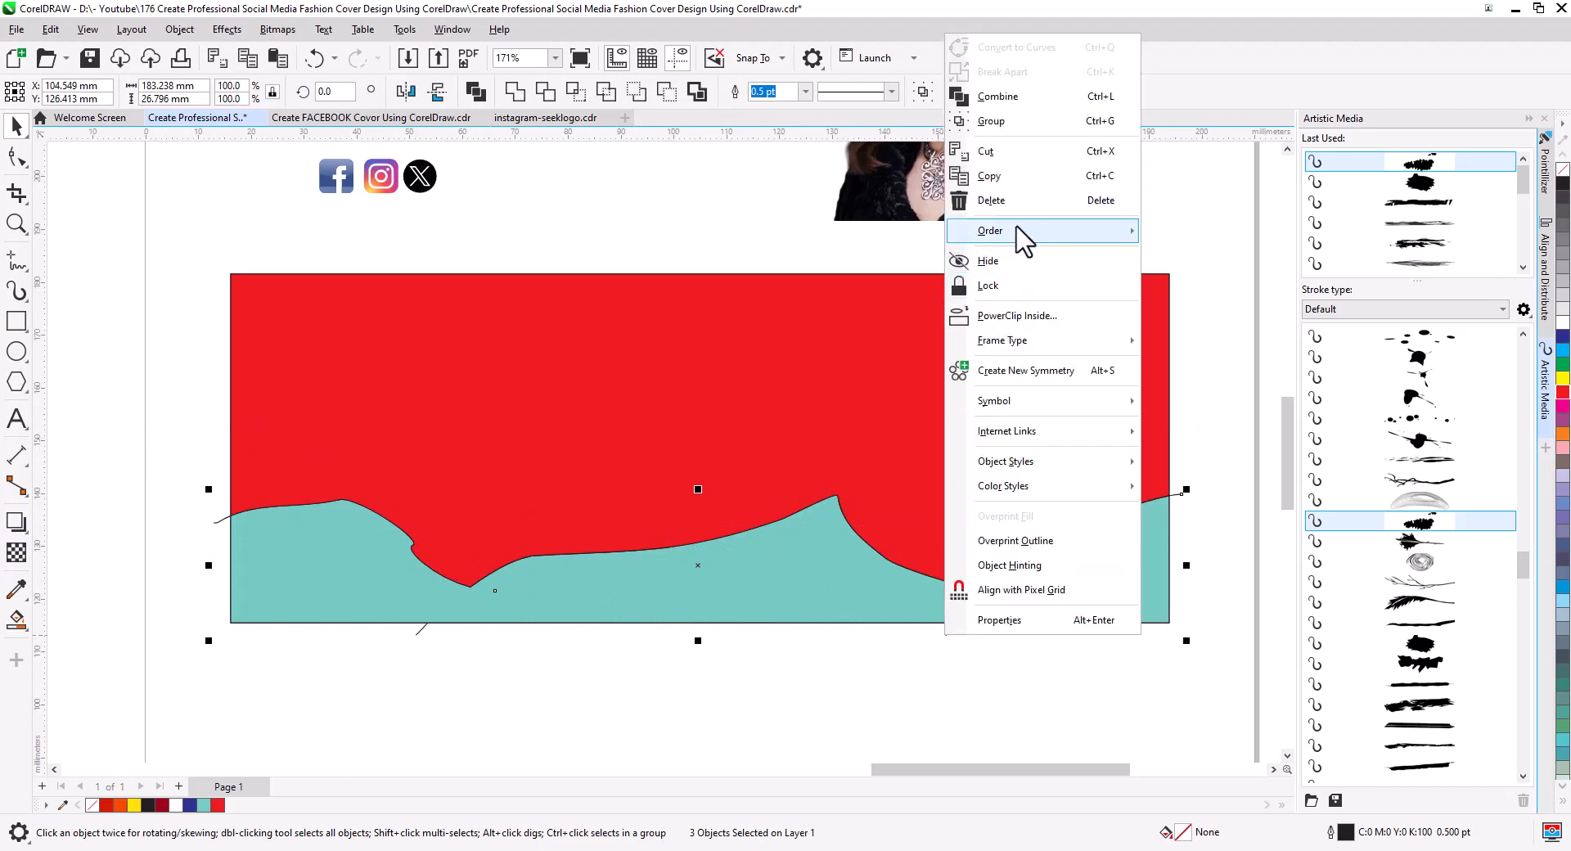
mouse_move(1023, 233)
click(1203, 258)
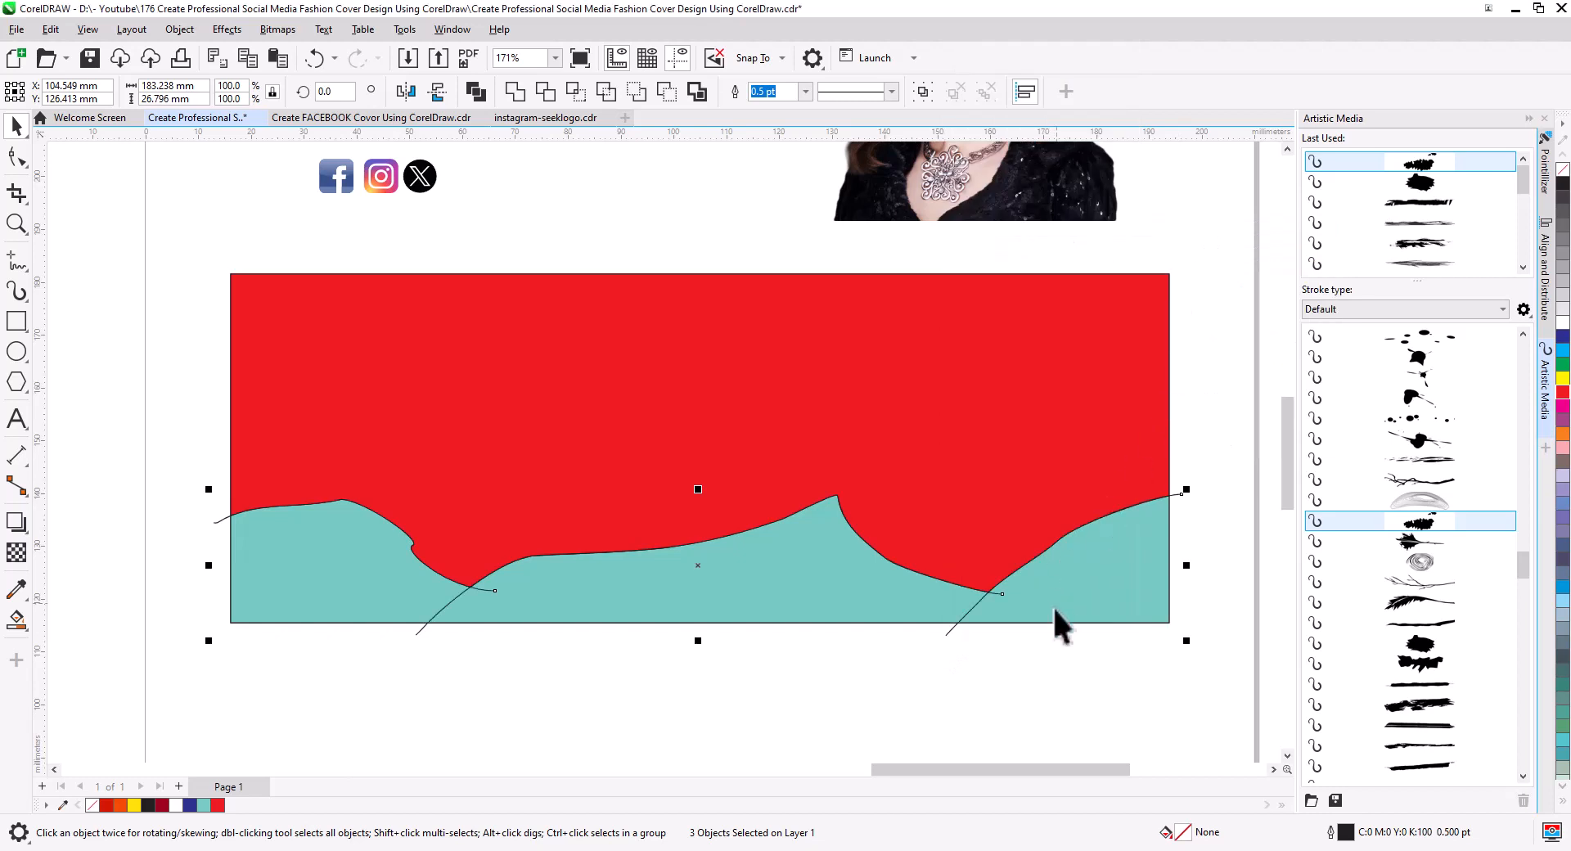
click(1015, 675)
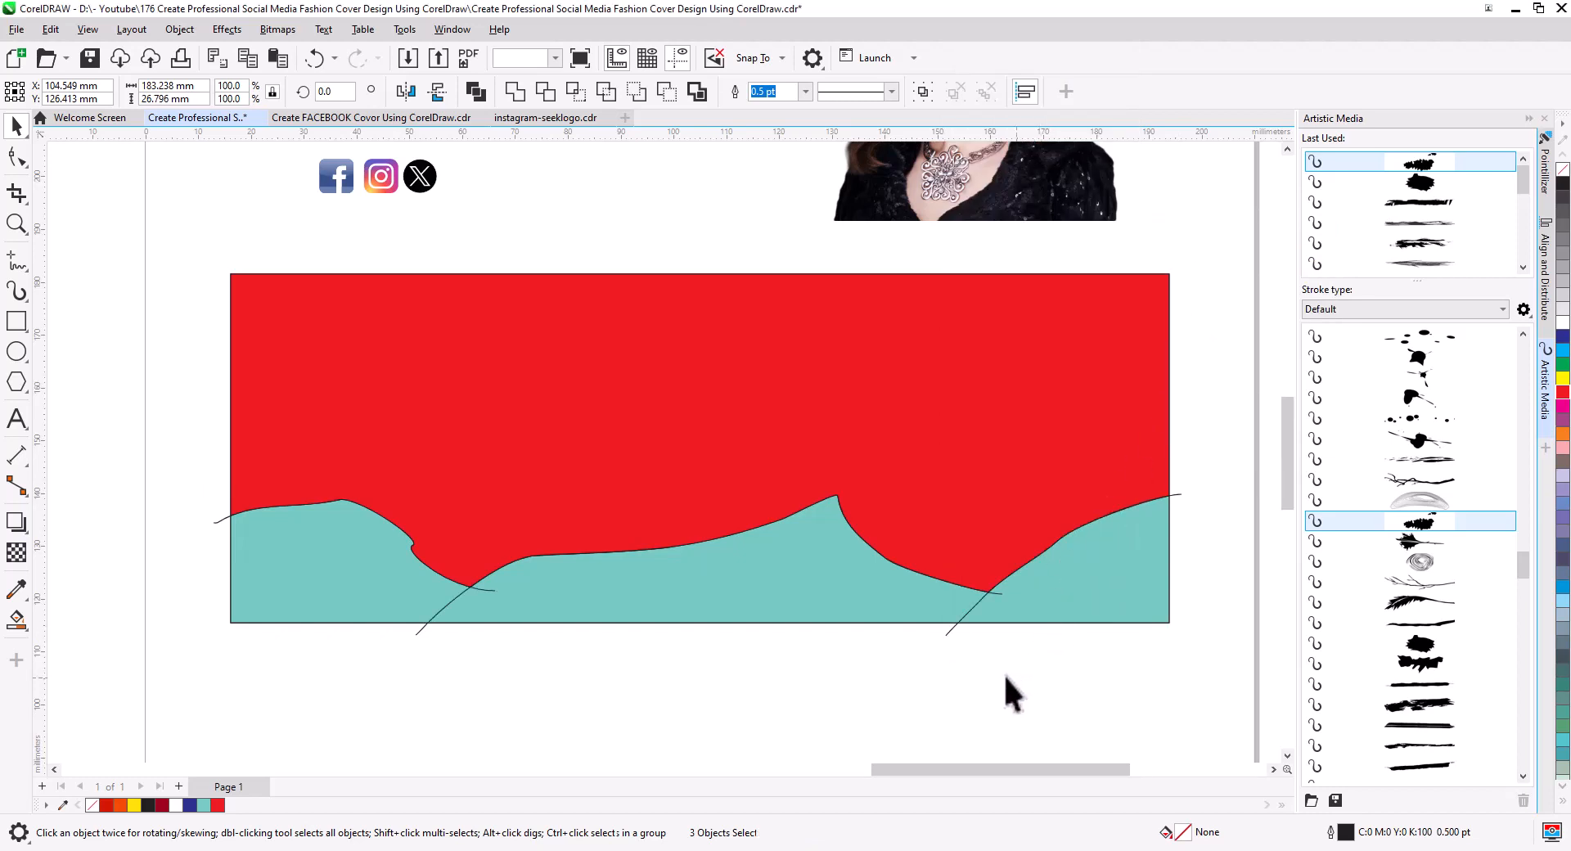
Apply the rough dry-brush Artistic Media stroke to the three wave curves.
click(945, 630)
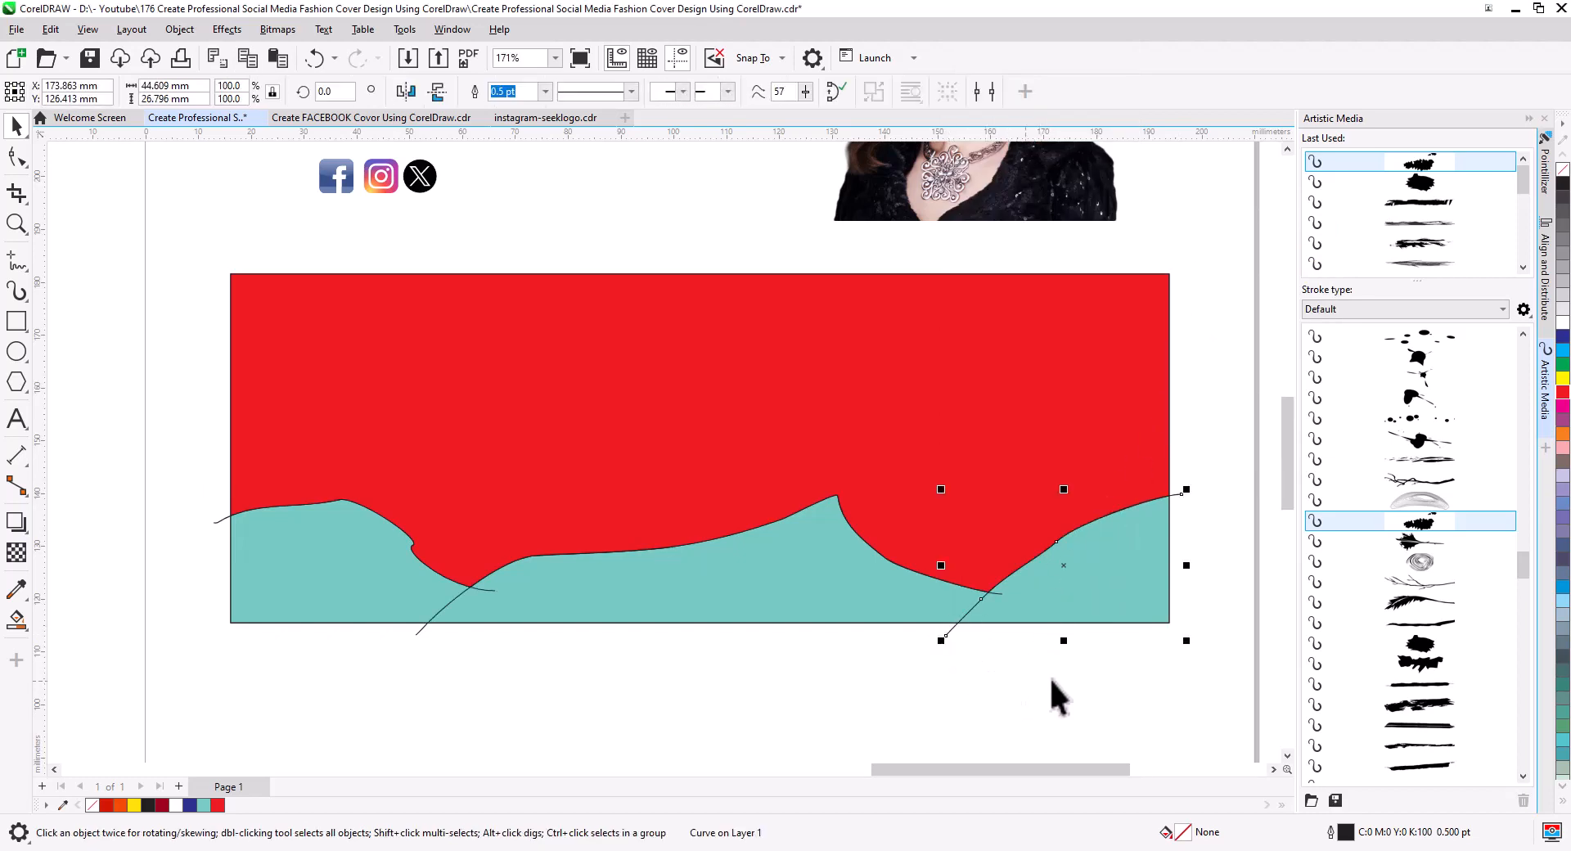
shift+click(995, 591)
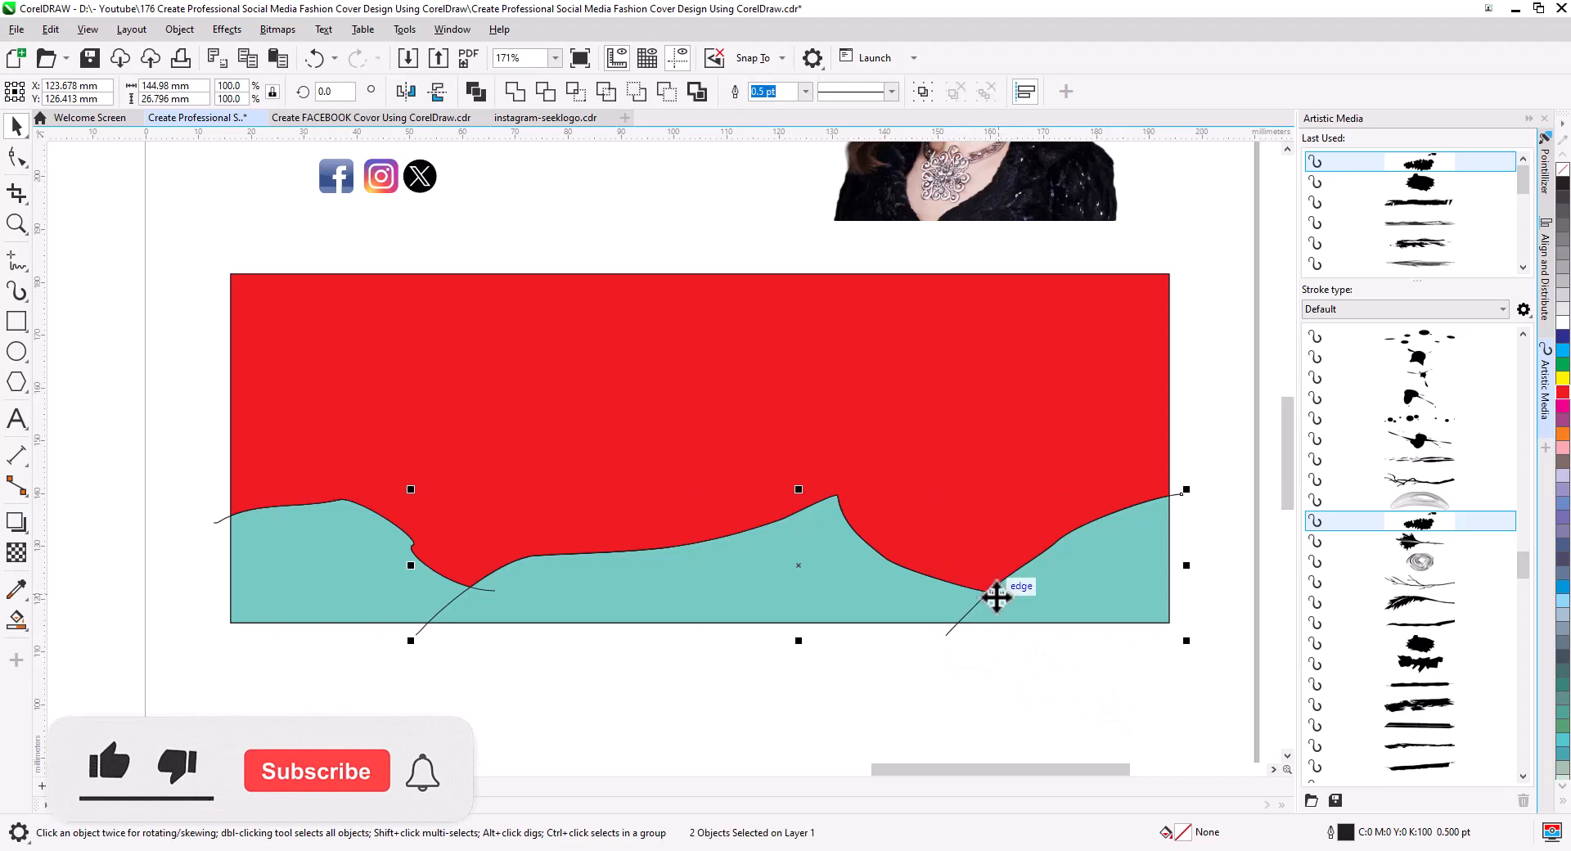
shift+click(221, 518)
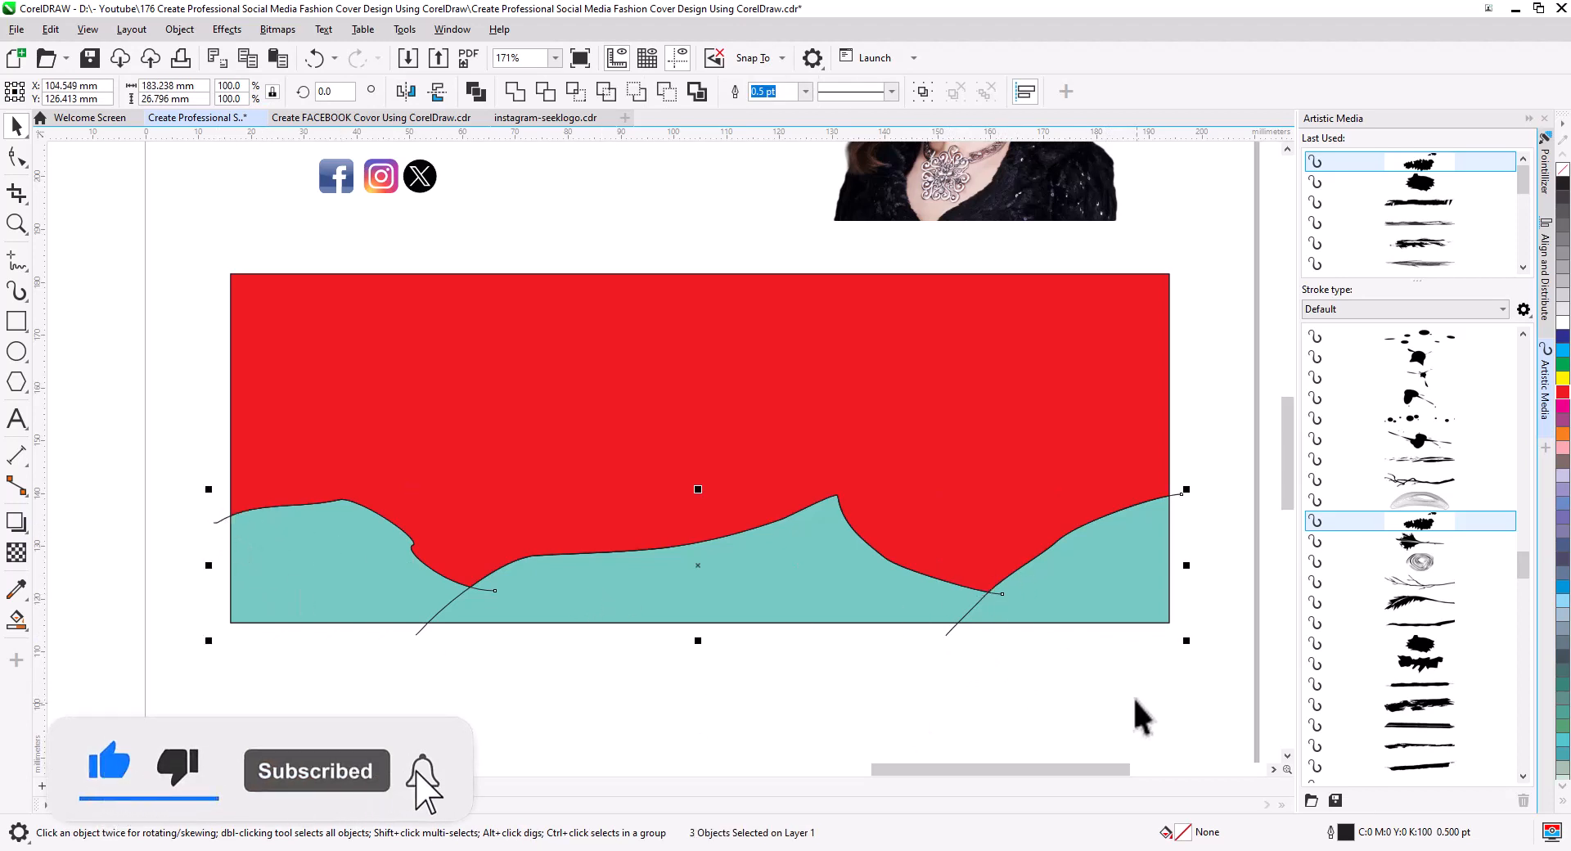
click(1422, 524)
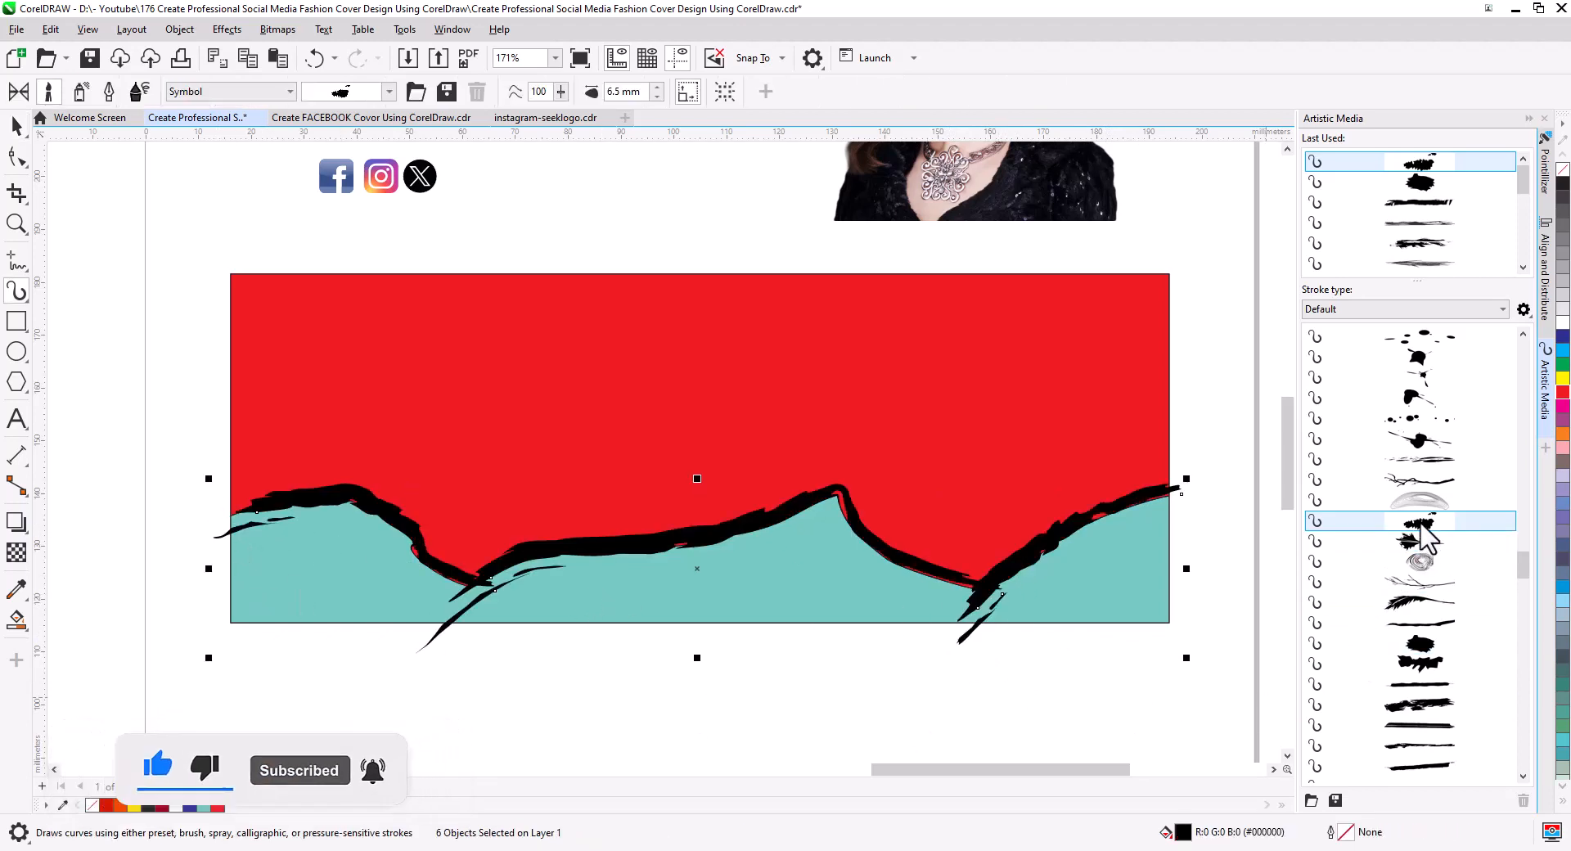
key(Escape)
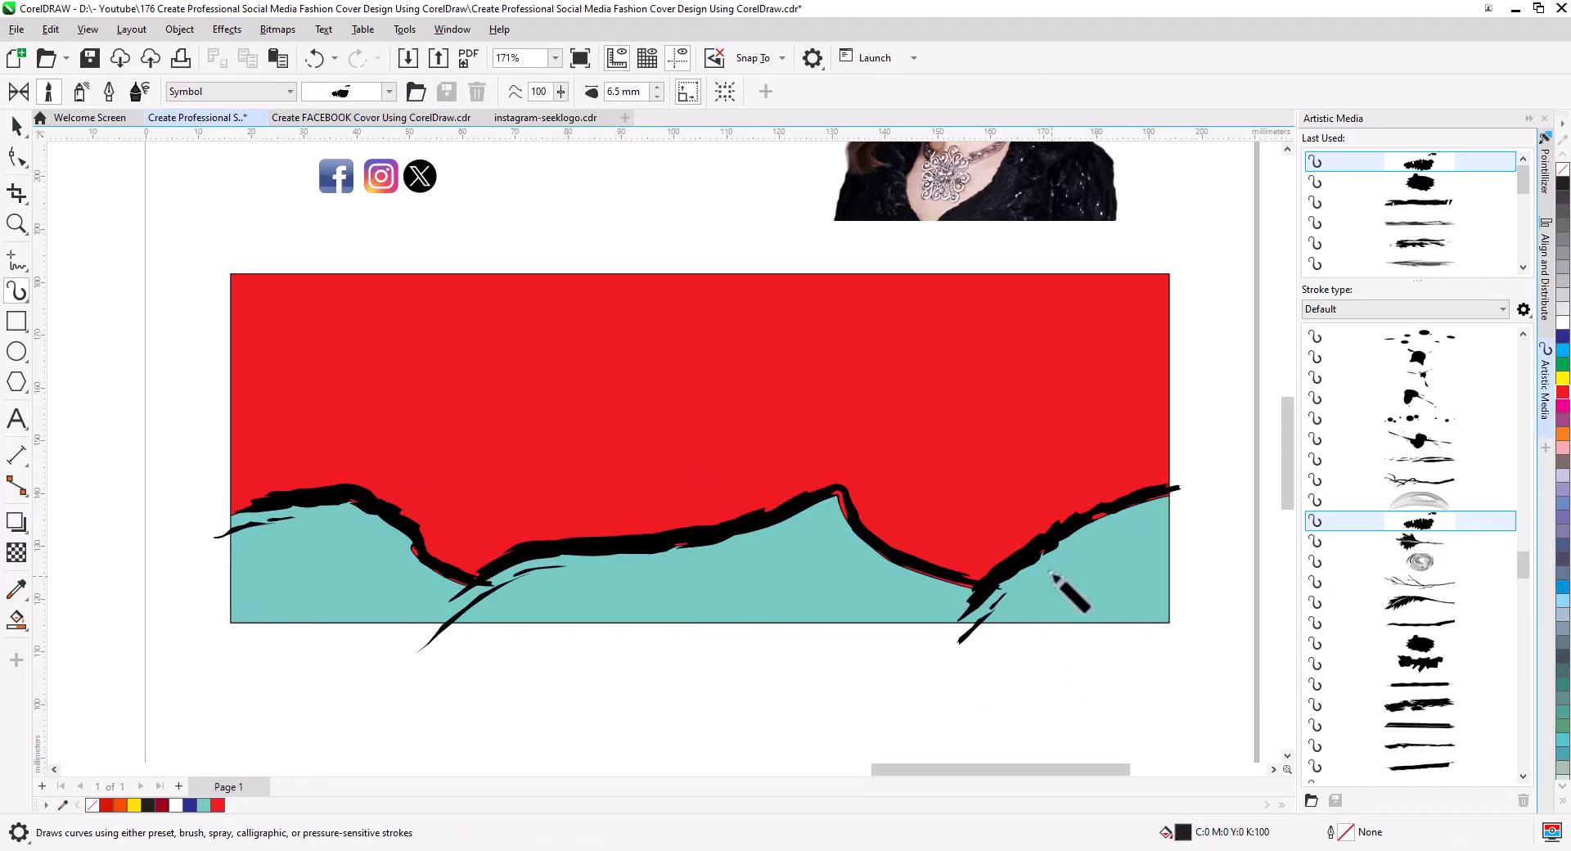
click(17, 125)
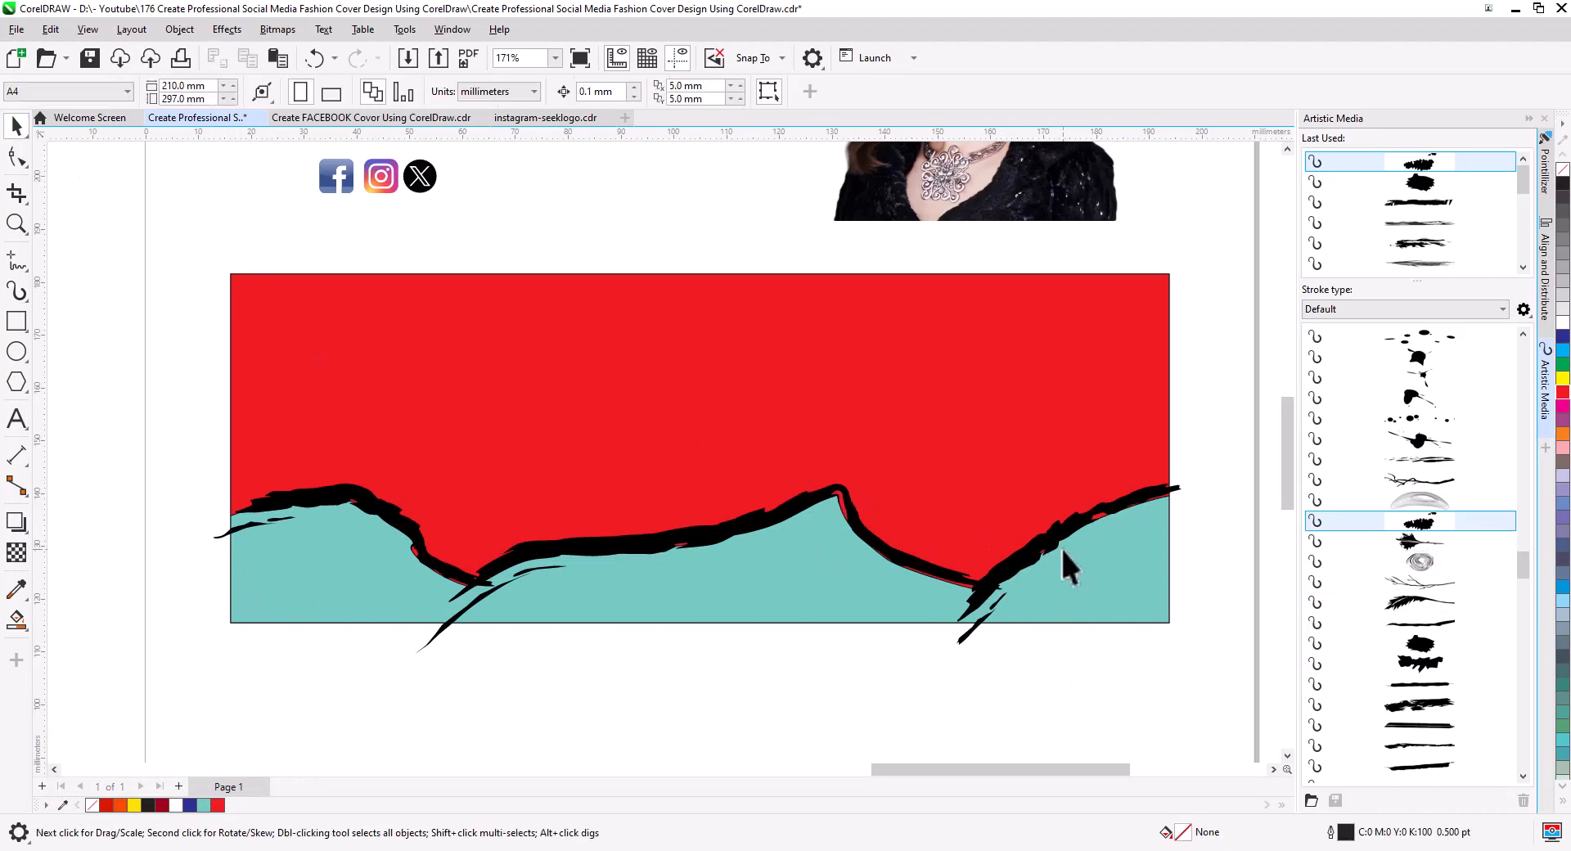
Reposition the brush strokes to cover the seam between the red and teal shapes, widening the left stroke to about 104%.
mouse_move(1055, 538)
mouse_down()
mouse_move(1067, 553)
mouse_move(1053, 514)
mouse_up()
scroll(1116, 537, up, 2)
drag(992, 627, 1150, 477)
drag(797, 507, 785, 530)
drag(656, 670, 1178, 667)
drag(492, 671, 1015, 669)
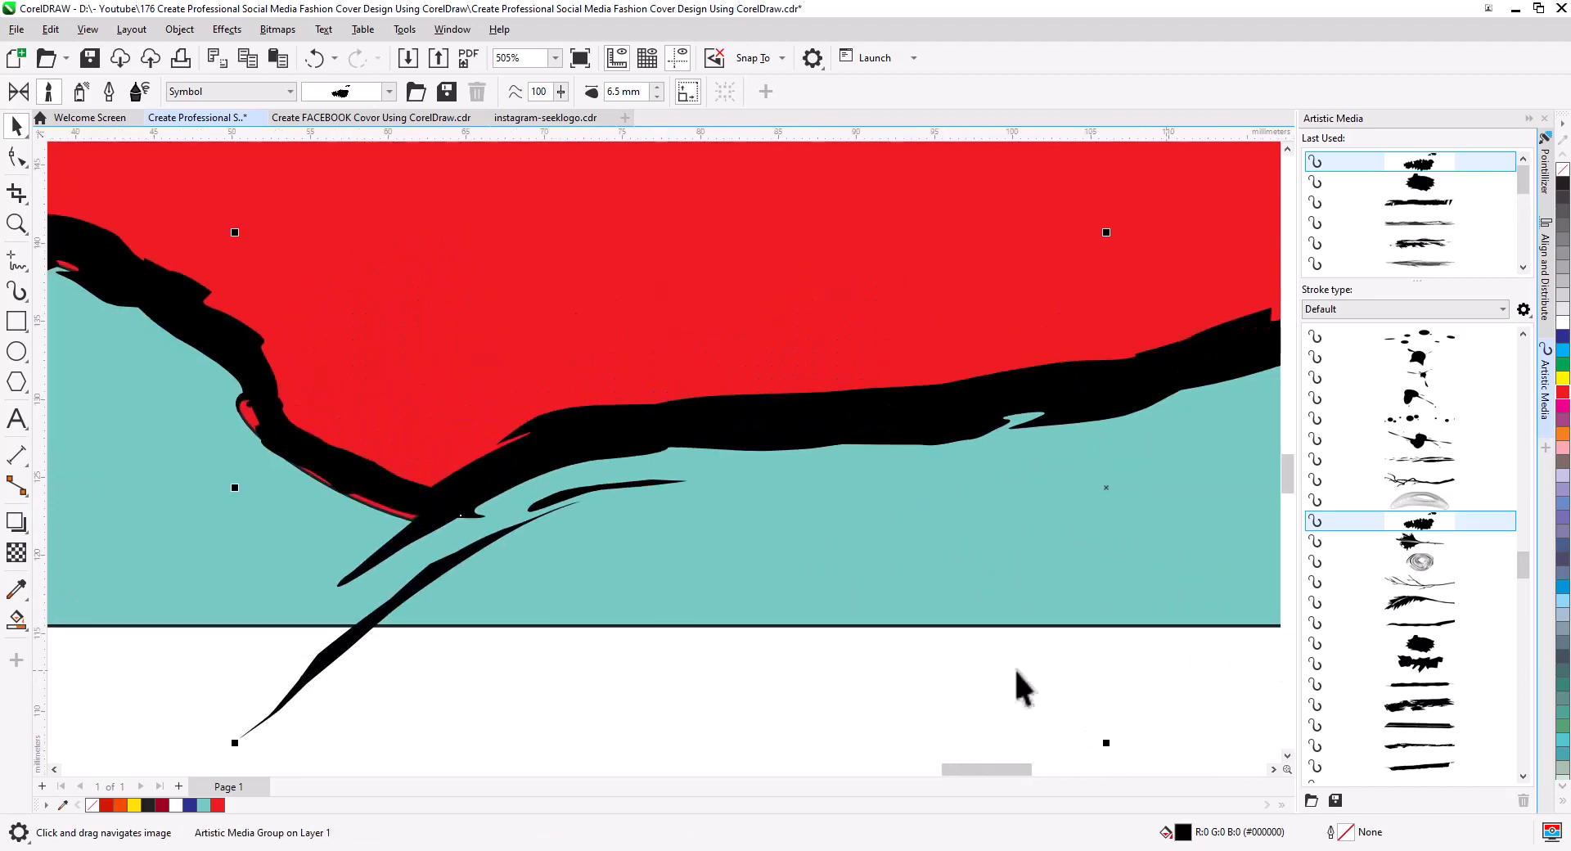
mouse_move(363, 492)
mouse_down()
mouse_move(739, 568)
mouse_move(725, 581)
mouse_up()
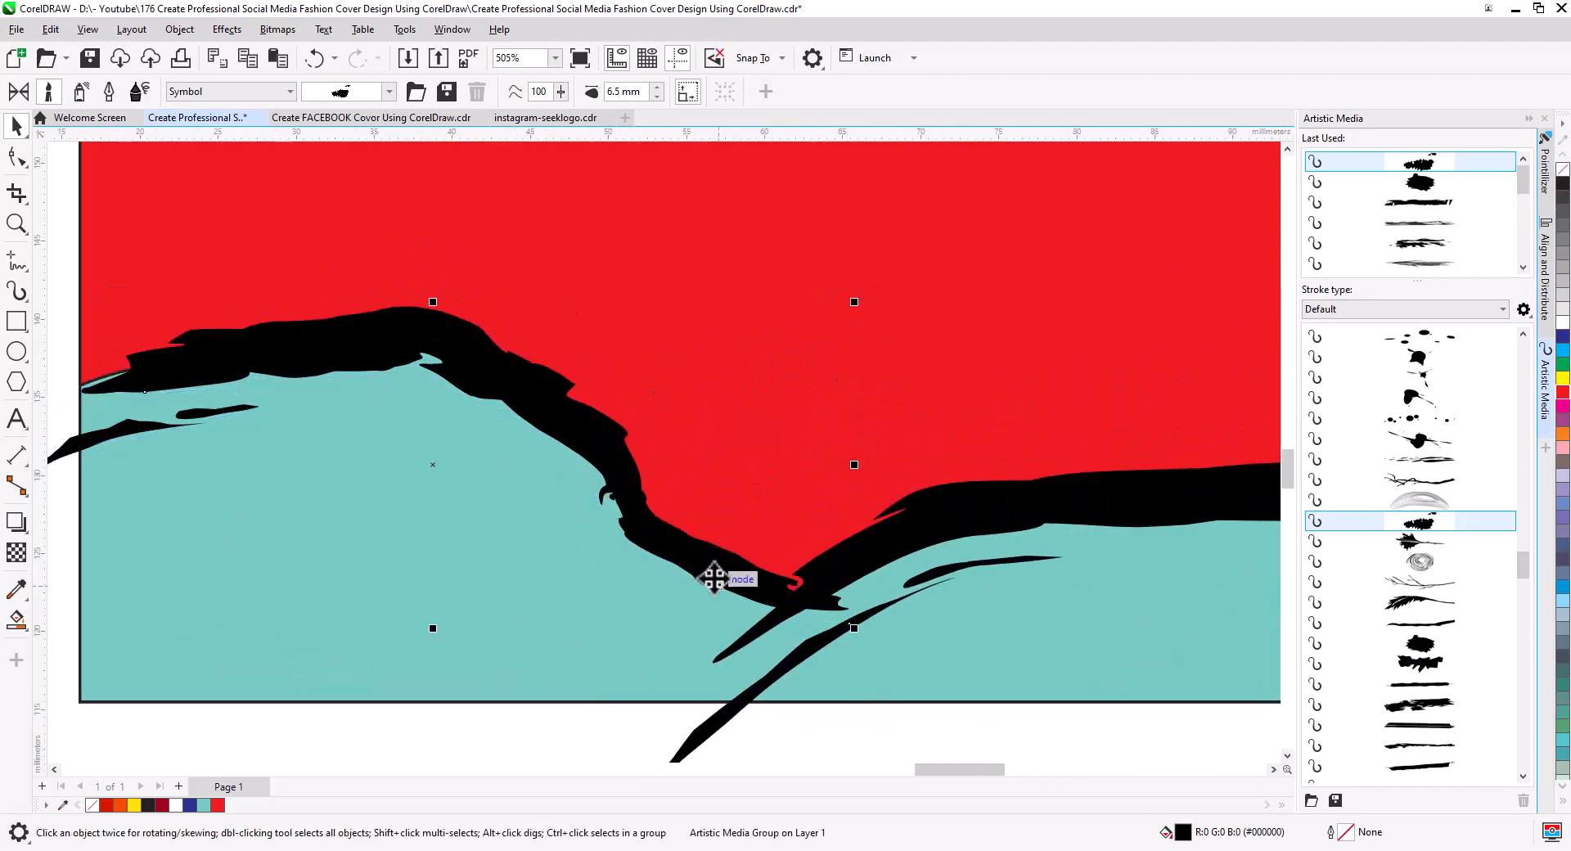
scroll(121, 507, down, 1)
mouse_move(70, 479)
mouse_down()
mouse_move(310, 495)
mouse_move(267, 497)
mouse_up()
scroll(512, 565, down, 2)
drag(684, 648, 535, 616)
Break apart the three Artistic Media groups to separate the brush shapes from their guide curves.
shift+click(594, 512)
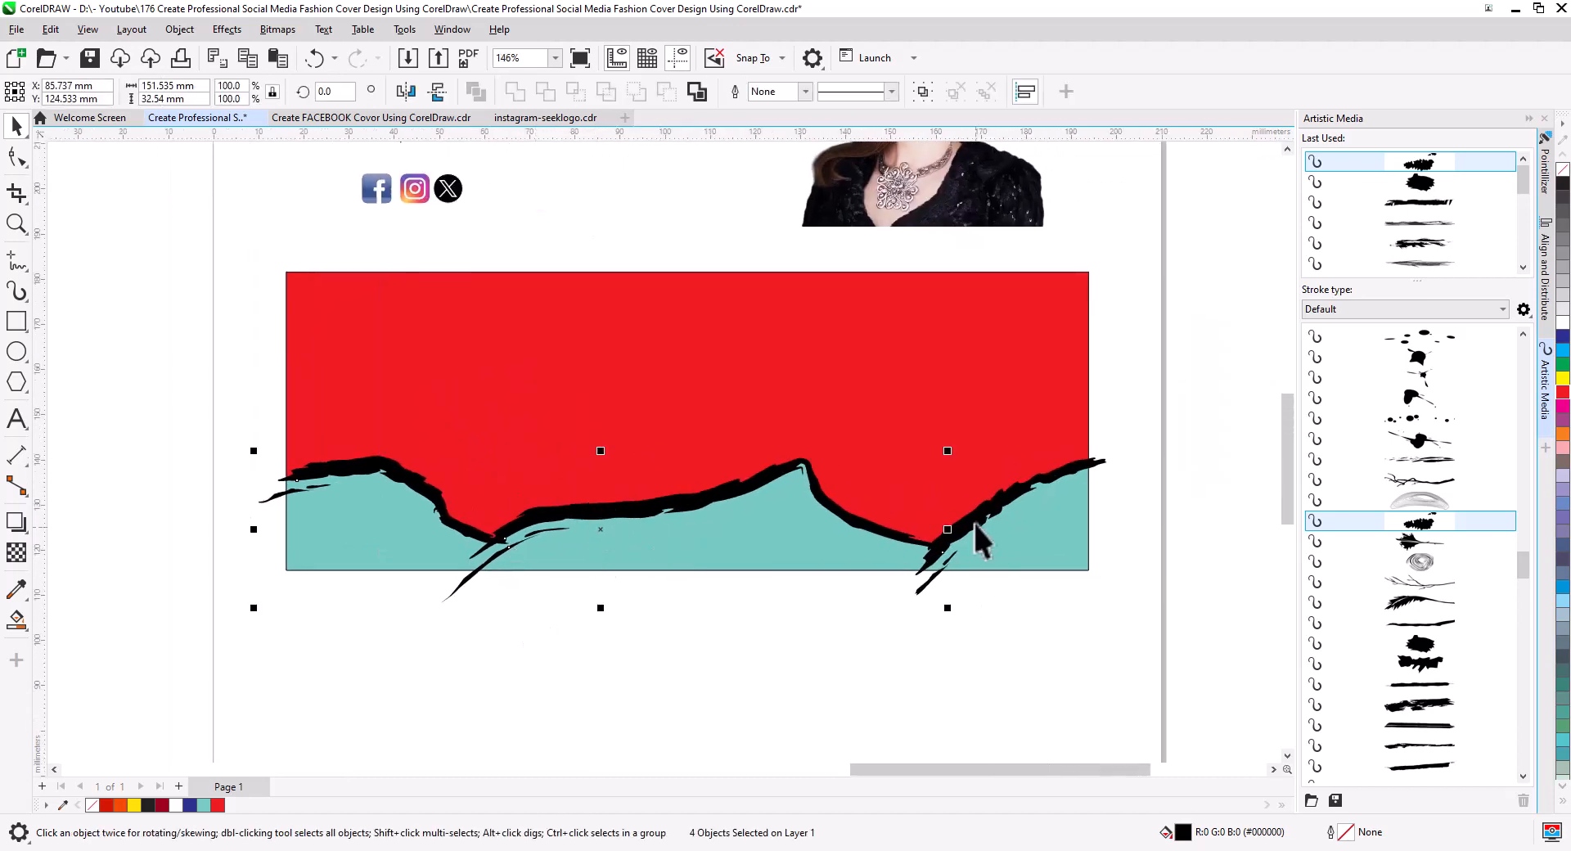
shift+click(973, 521)
right_click(976, 520)
click(1047, 535)
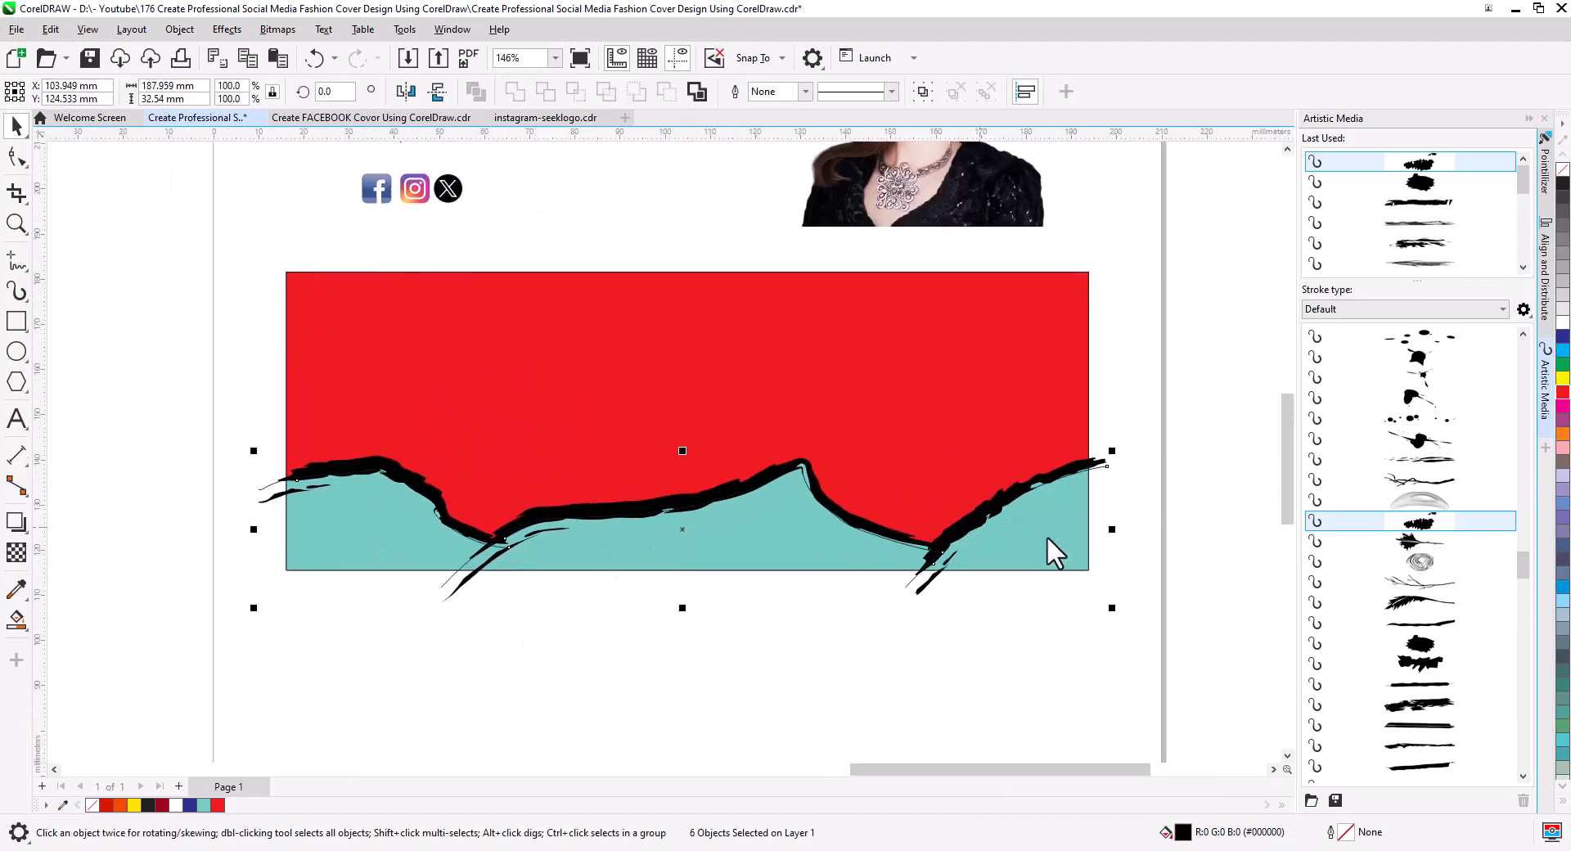
Delete the leftover thin guide curves under the right, middle and left brush strokes.
click(898, 578)
click(911, 595)
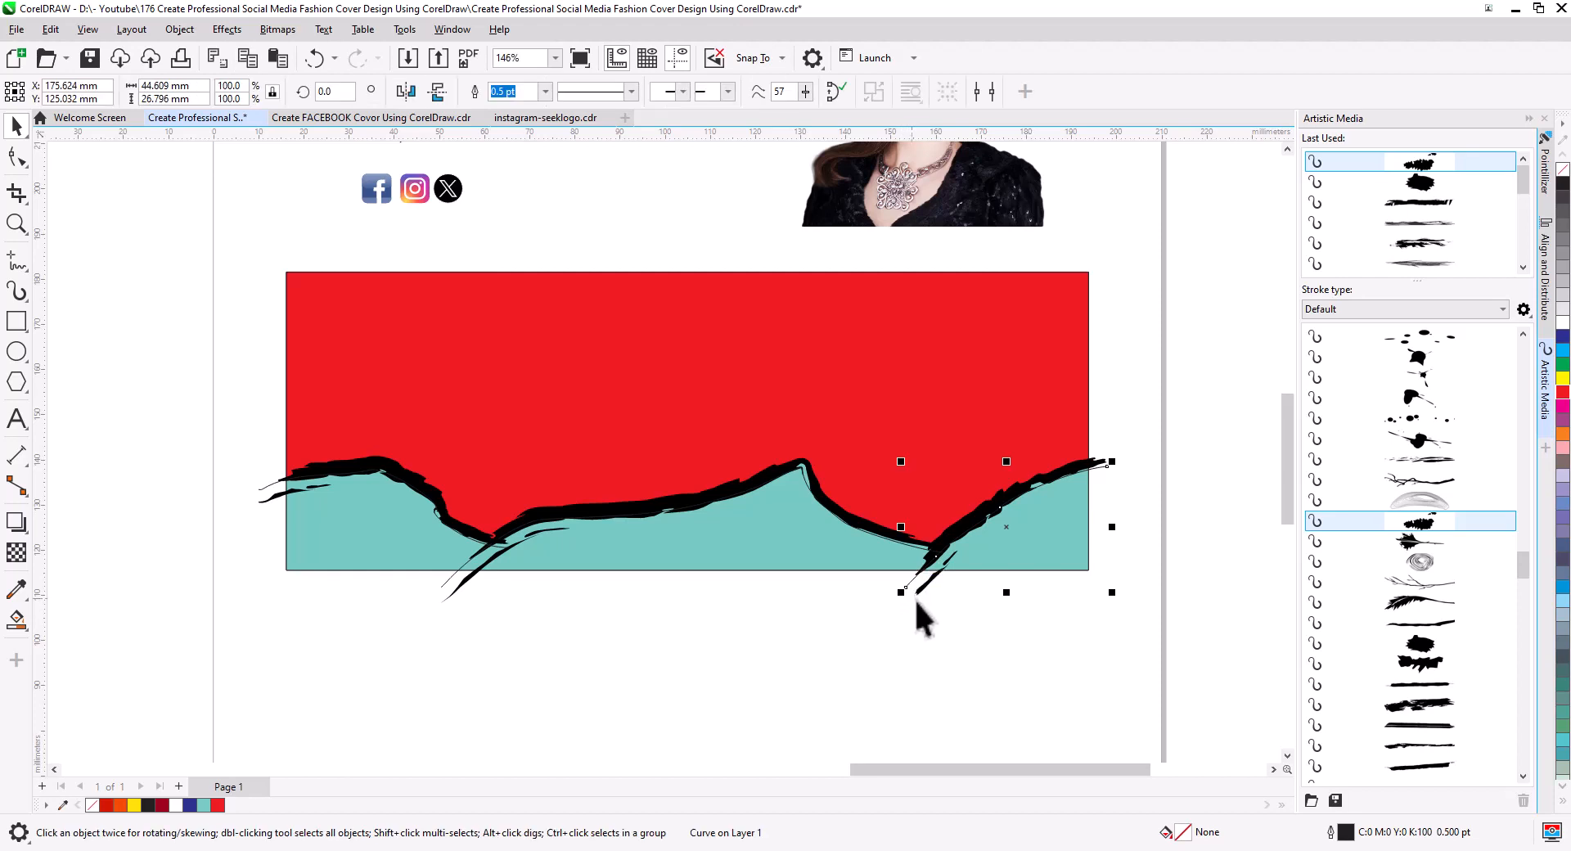
click(918, 549)
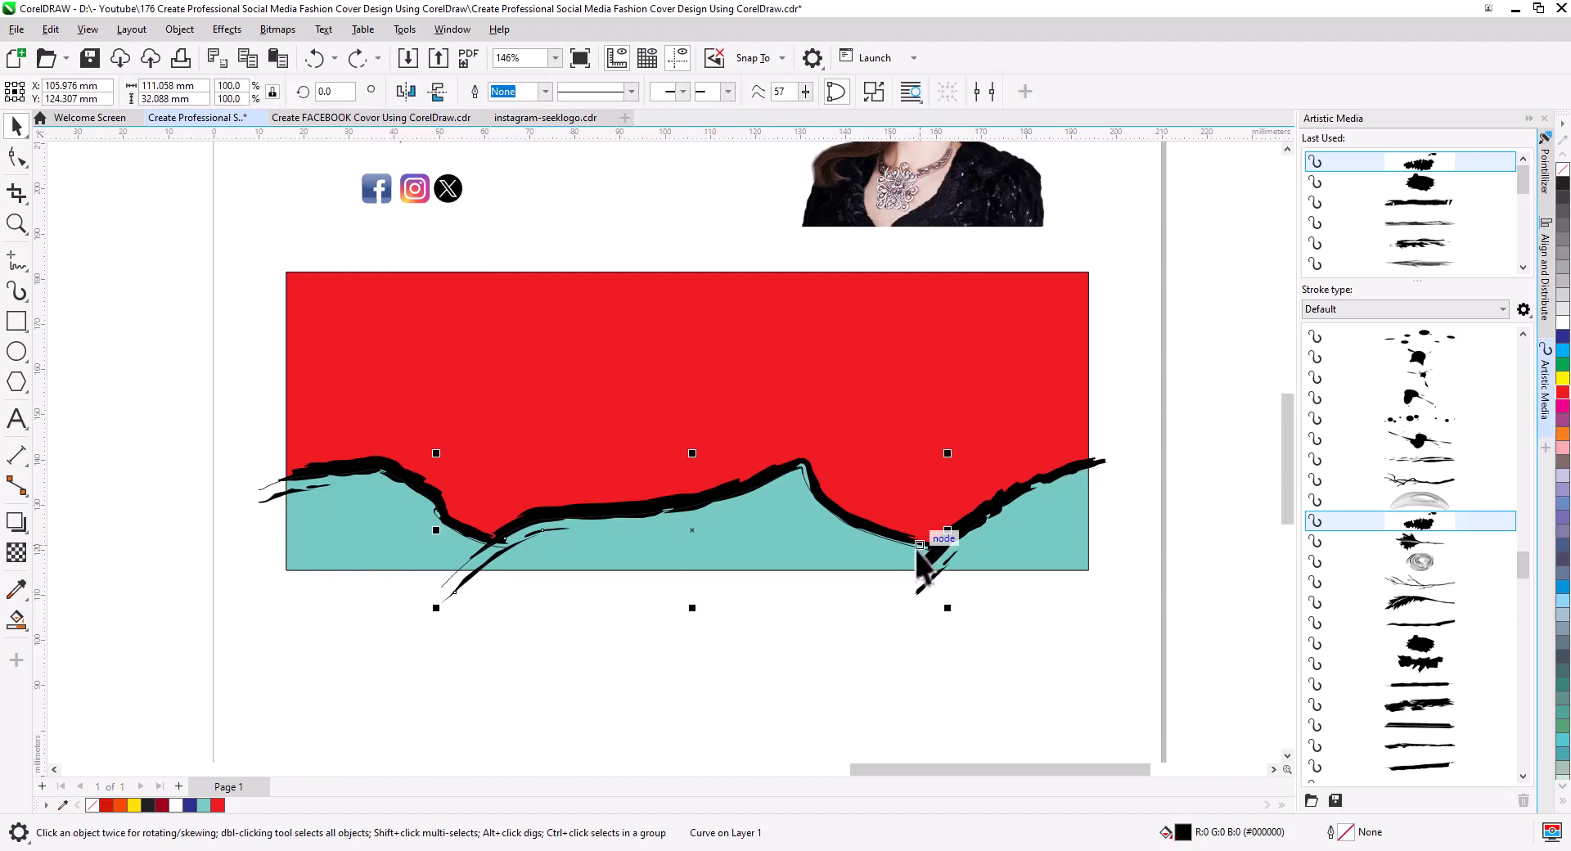
click(442, 584)
key(Delete)
click(251, 507)
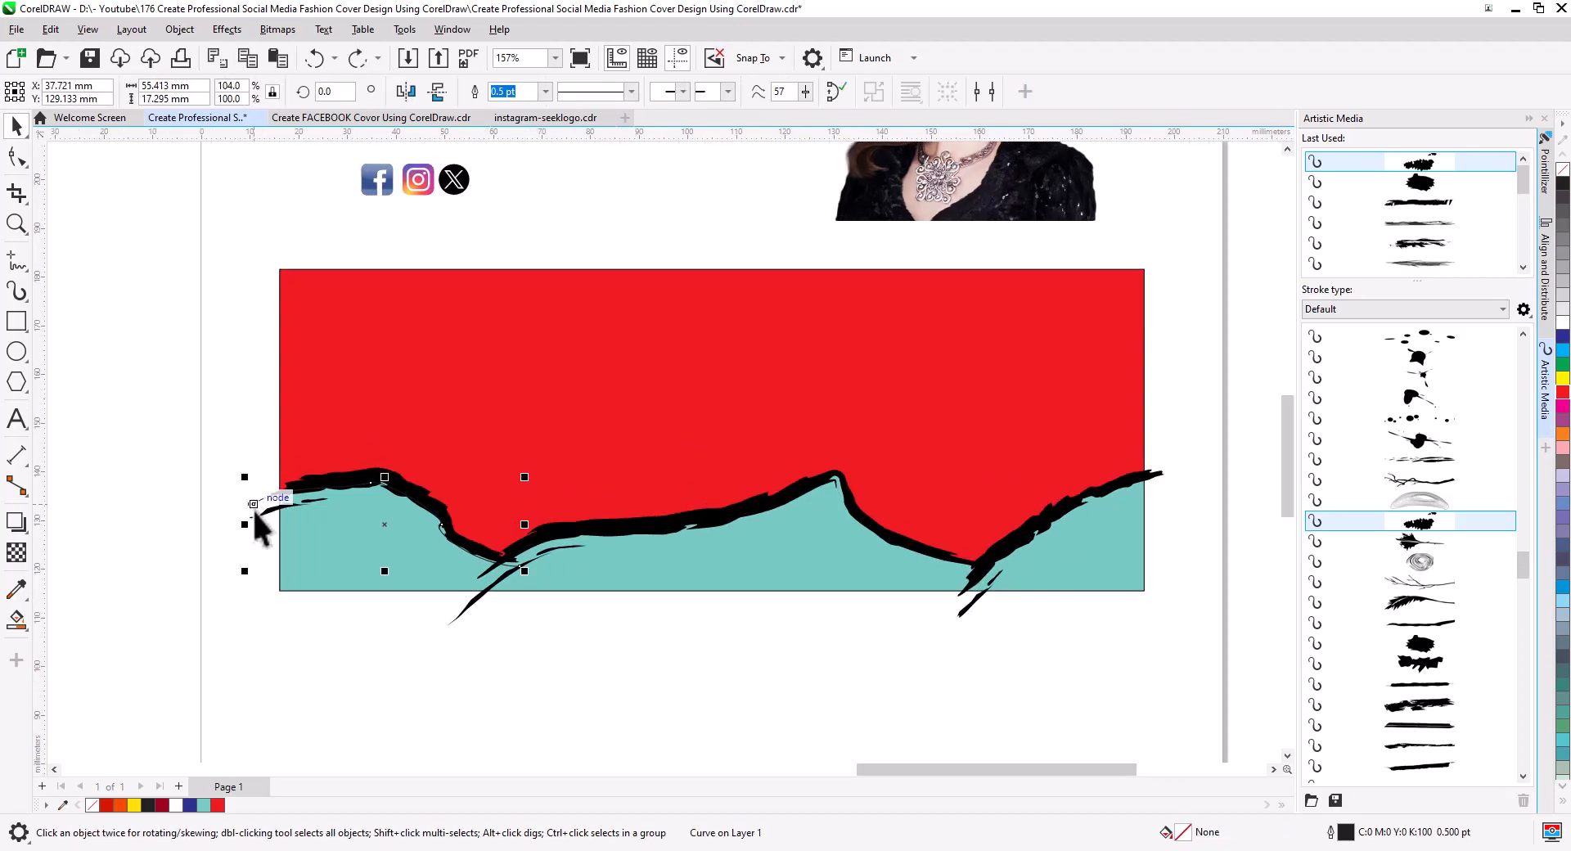
key(Delete)
Fill the teal wave shape with light grey.
drag(652, 625, 599, 637)
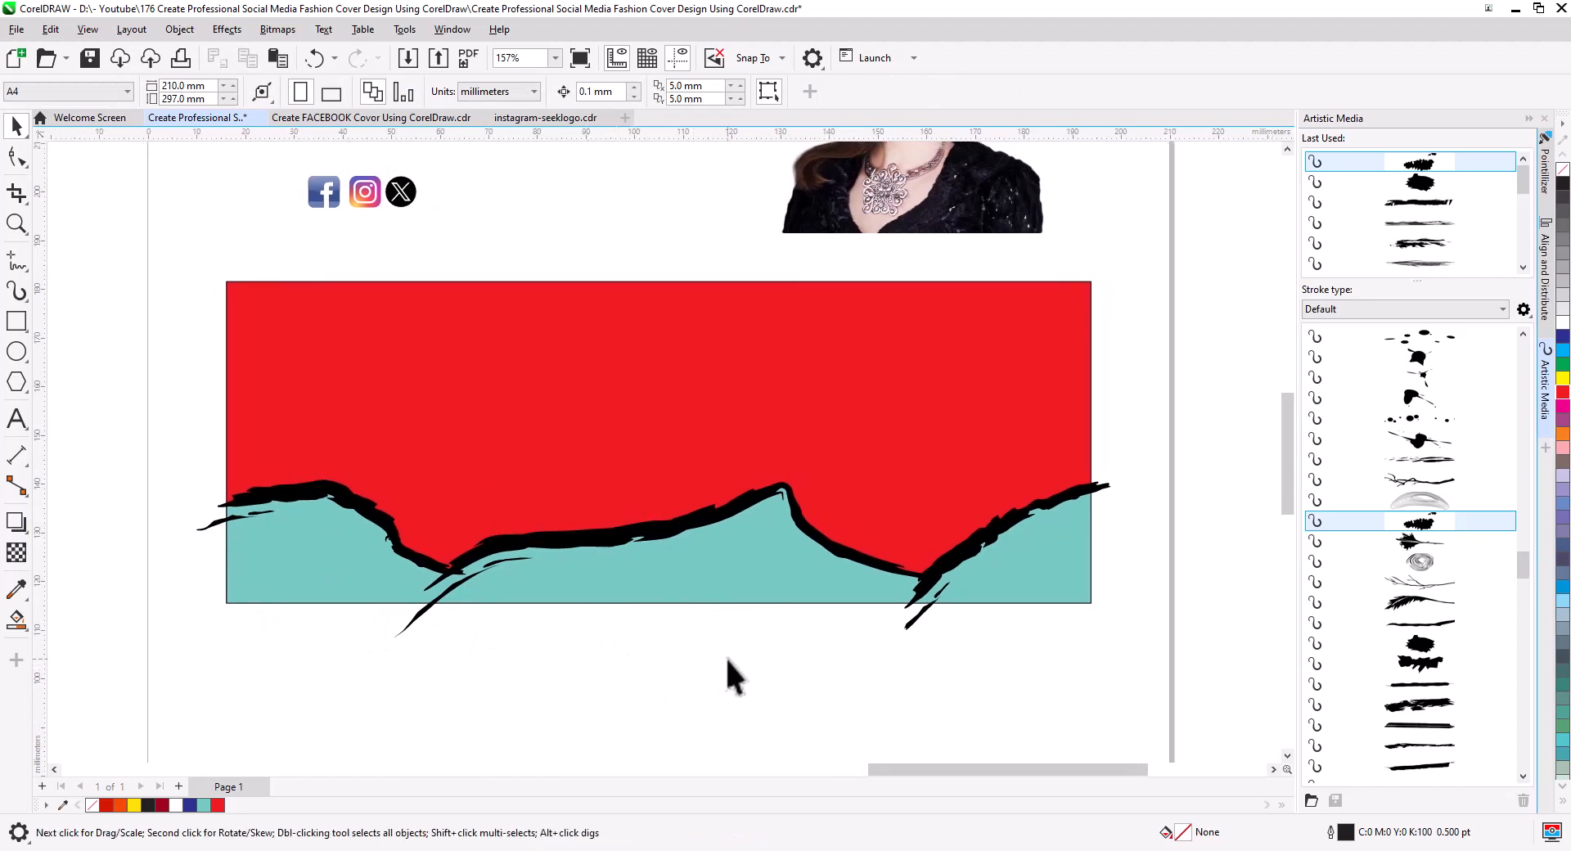
click(1034, 595)
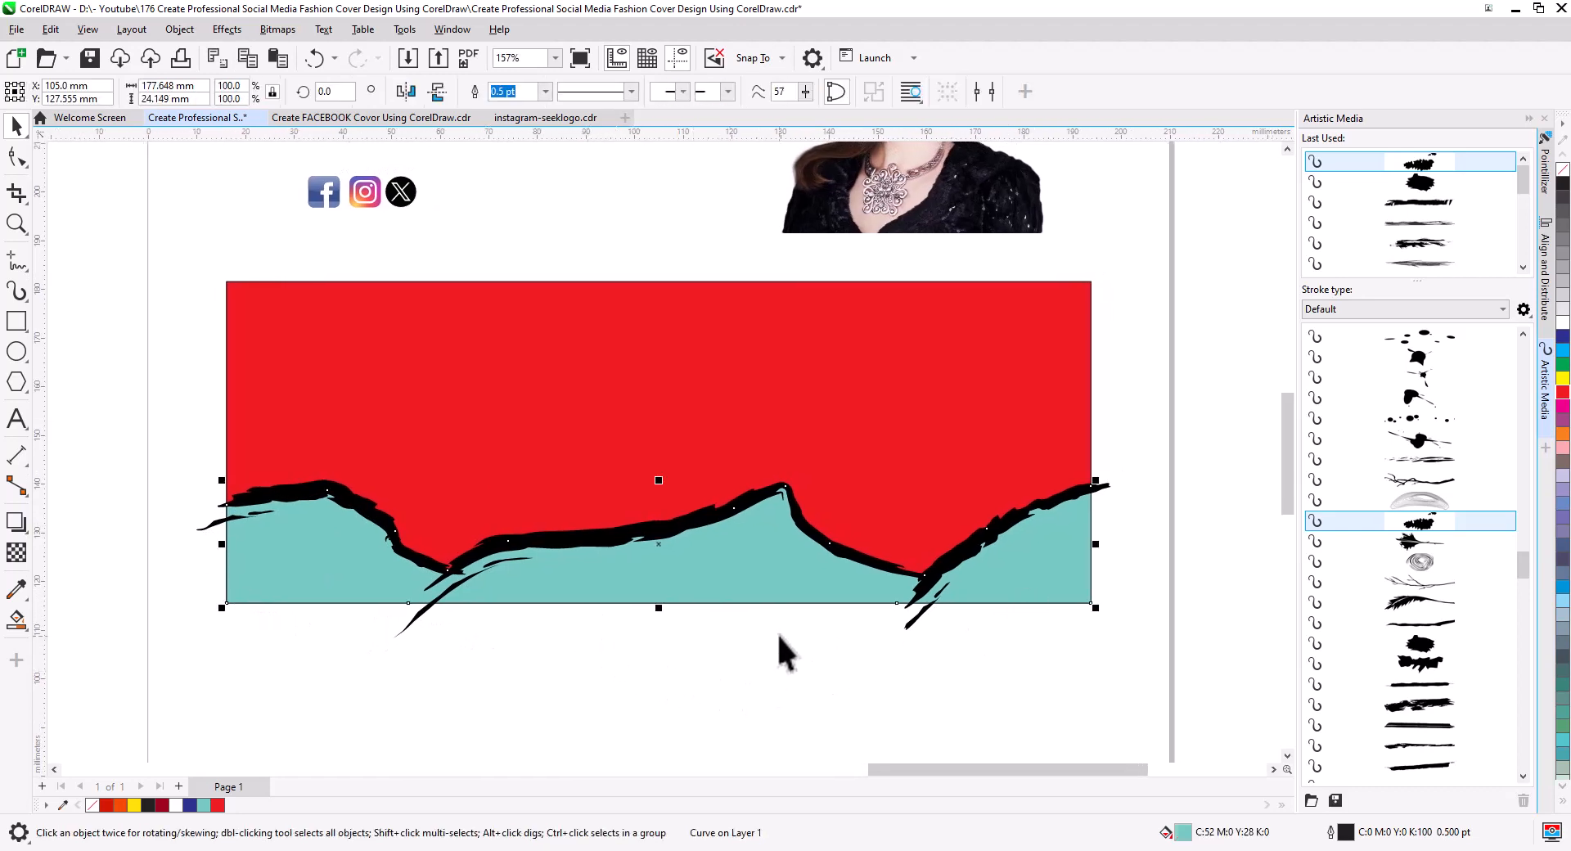
click(1563, 319)
click(1170, 626)
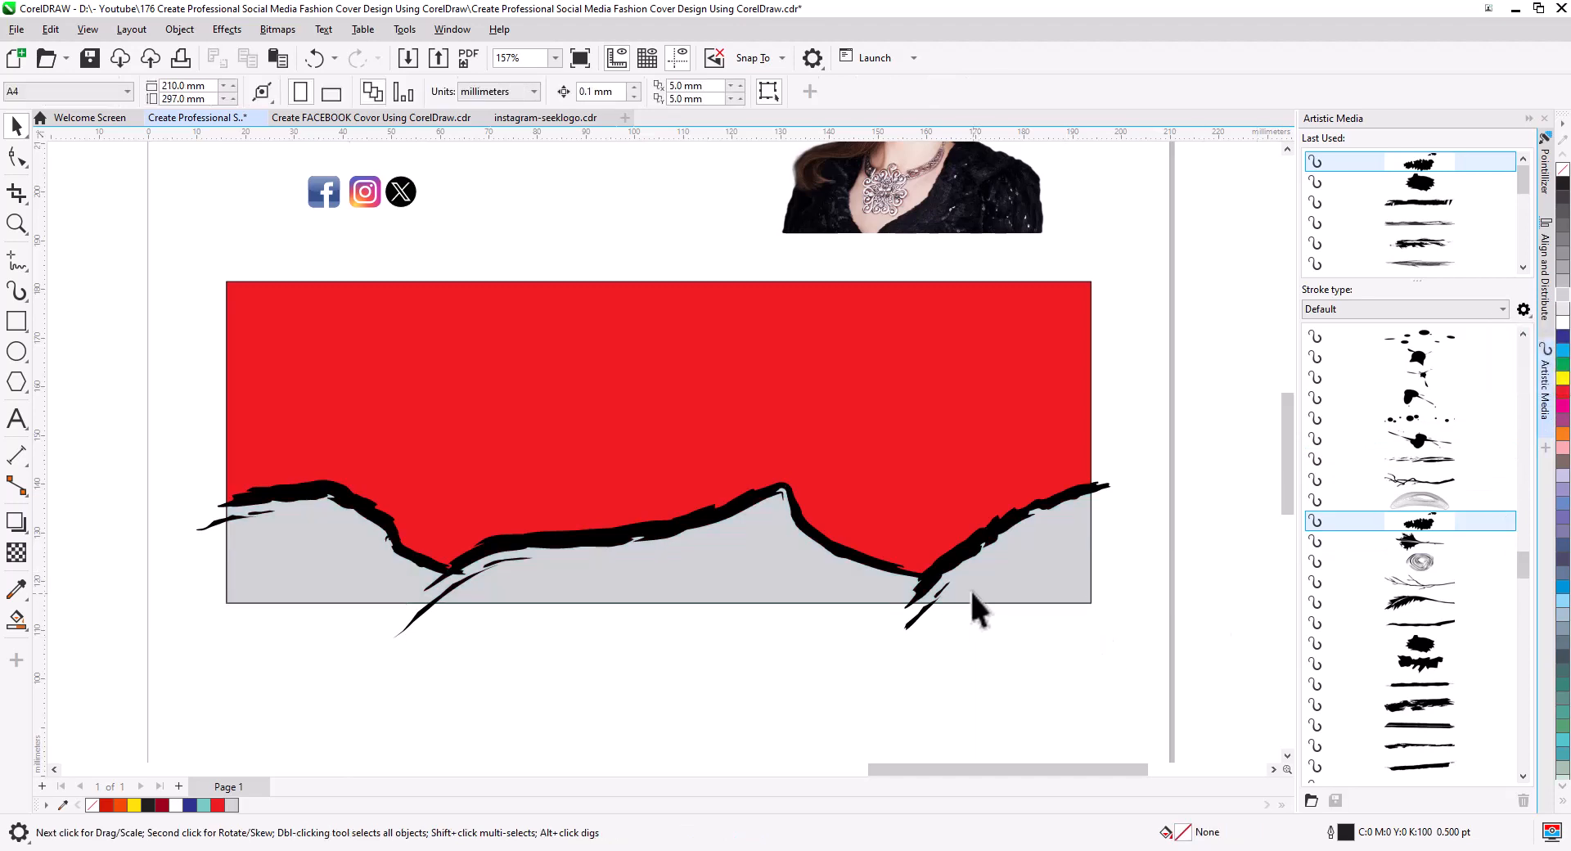
Give the three brush shapes a black outline and remove their fill.
click(955, 562)
shift+click(456, 551)
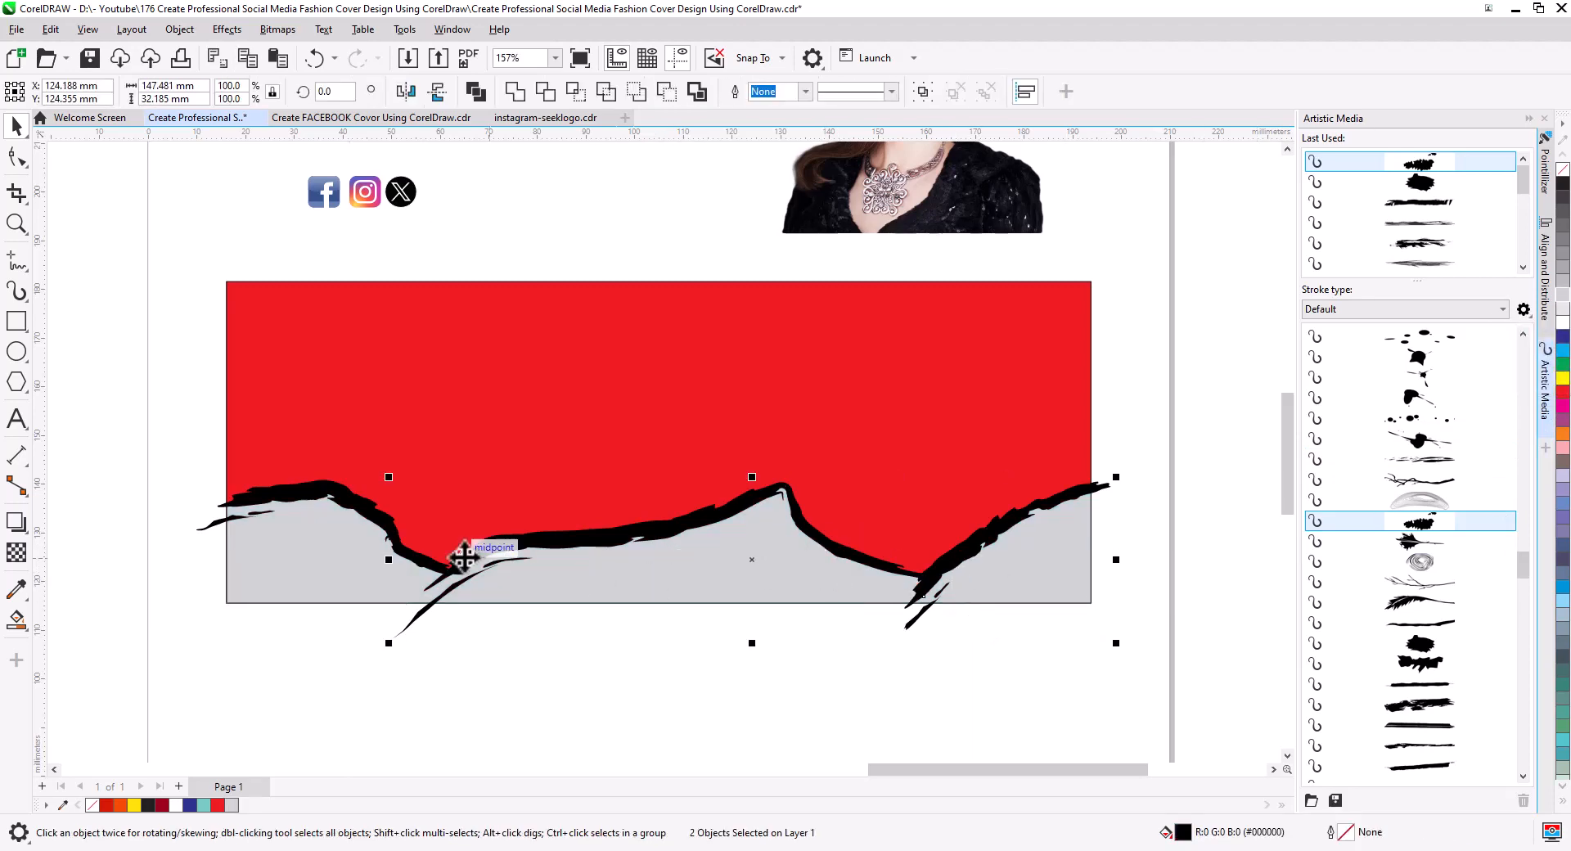
shift+click(456, 563)
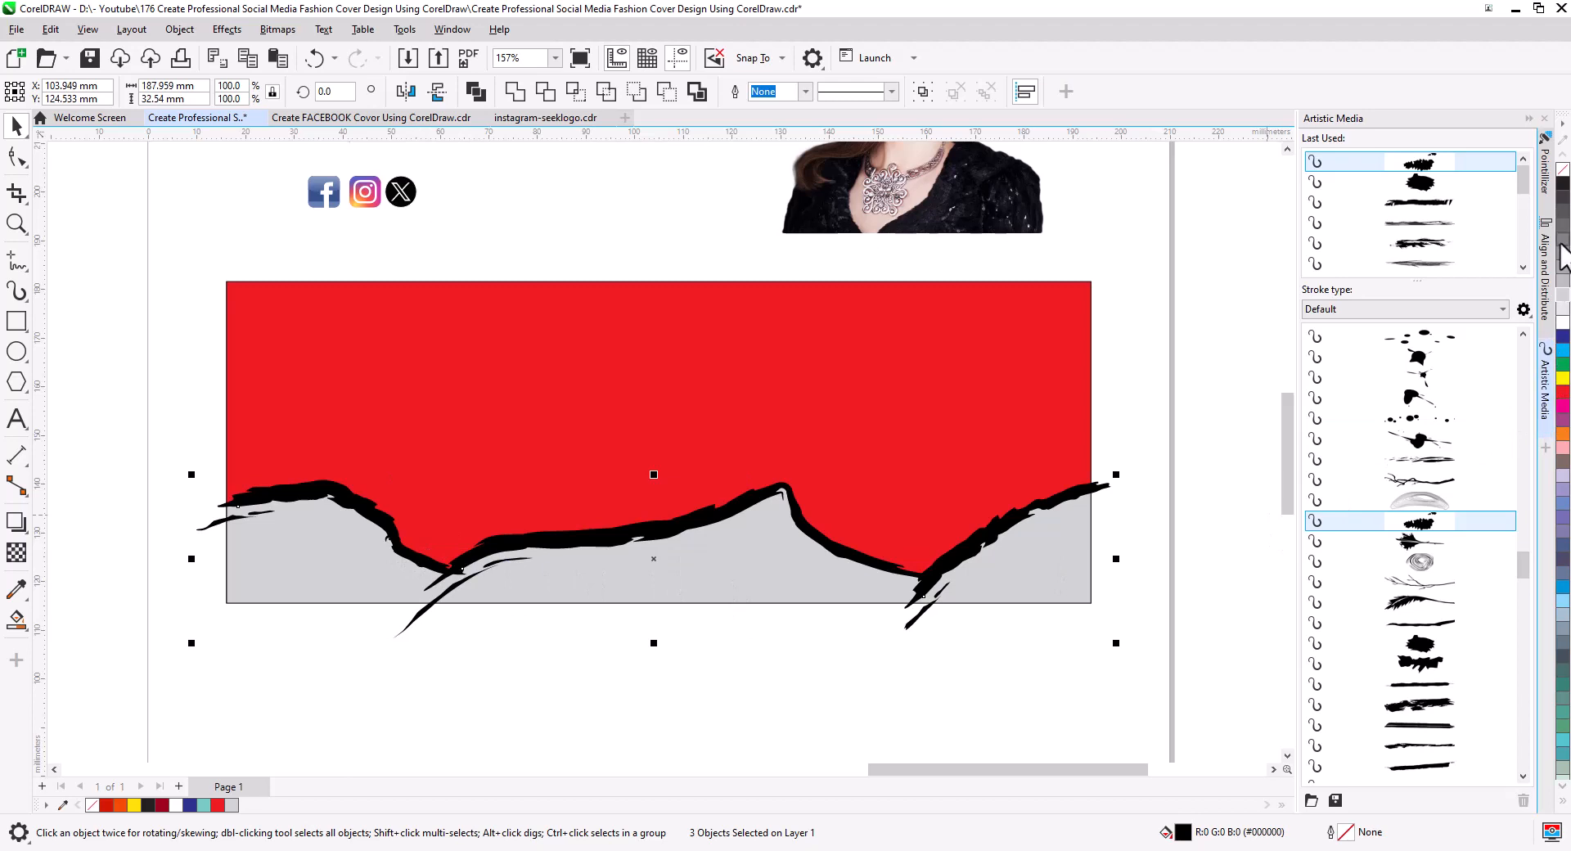
right_click(1562, 184)
click(1562, 169)
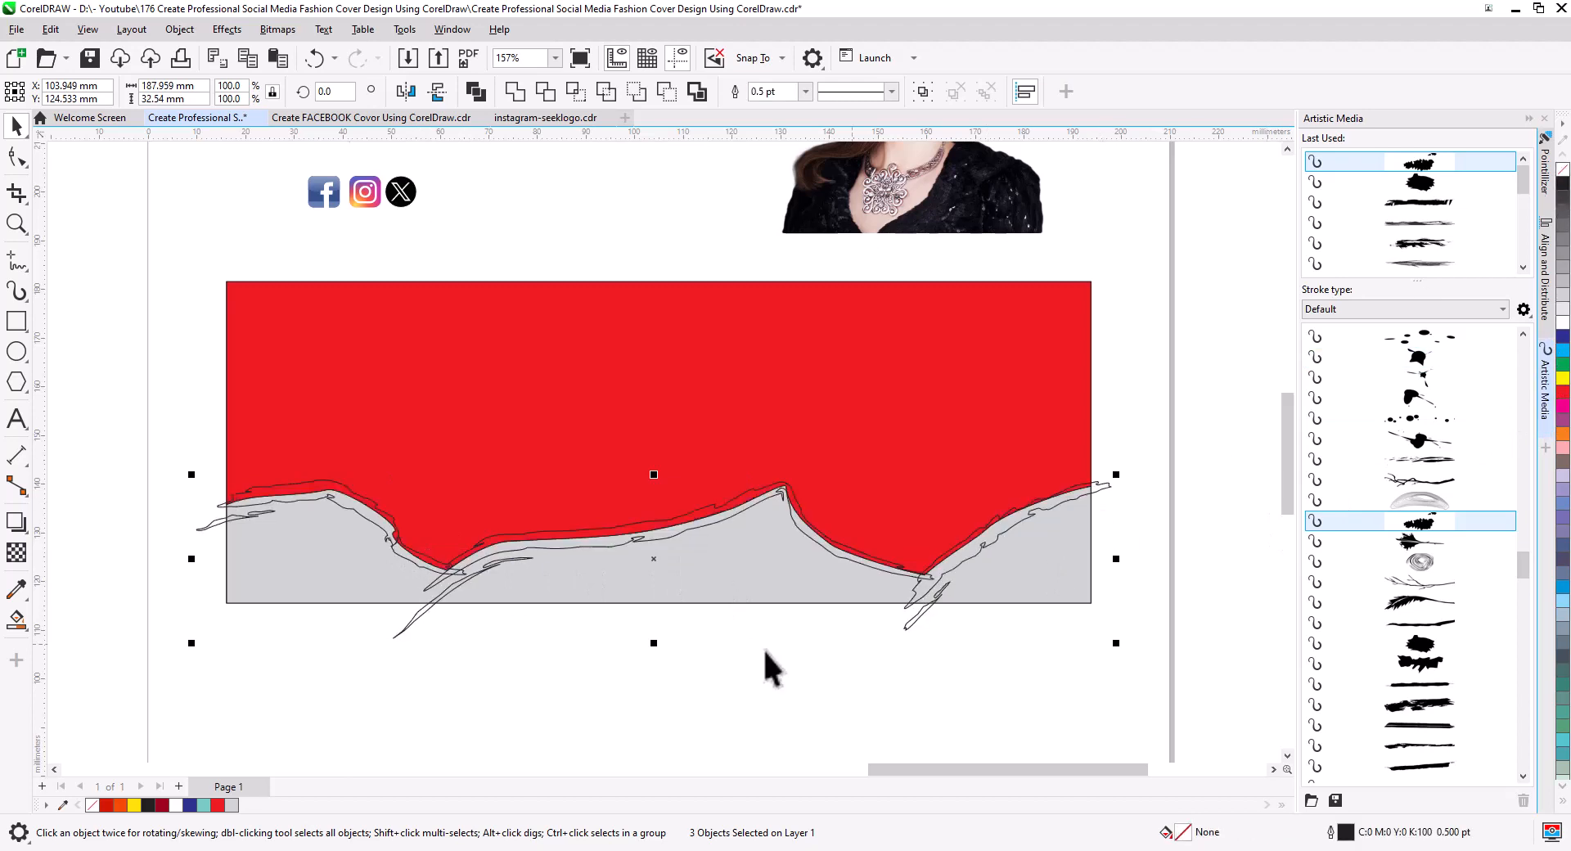
click(679, 666)
Delete the nodes of the loose tail fragments at the lower end of the right brush outline with the Shape tool.
click(916, 623)
click(17, 157)
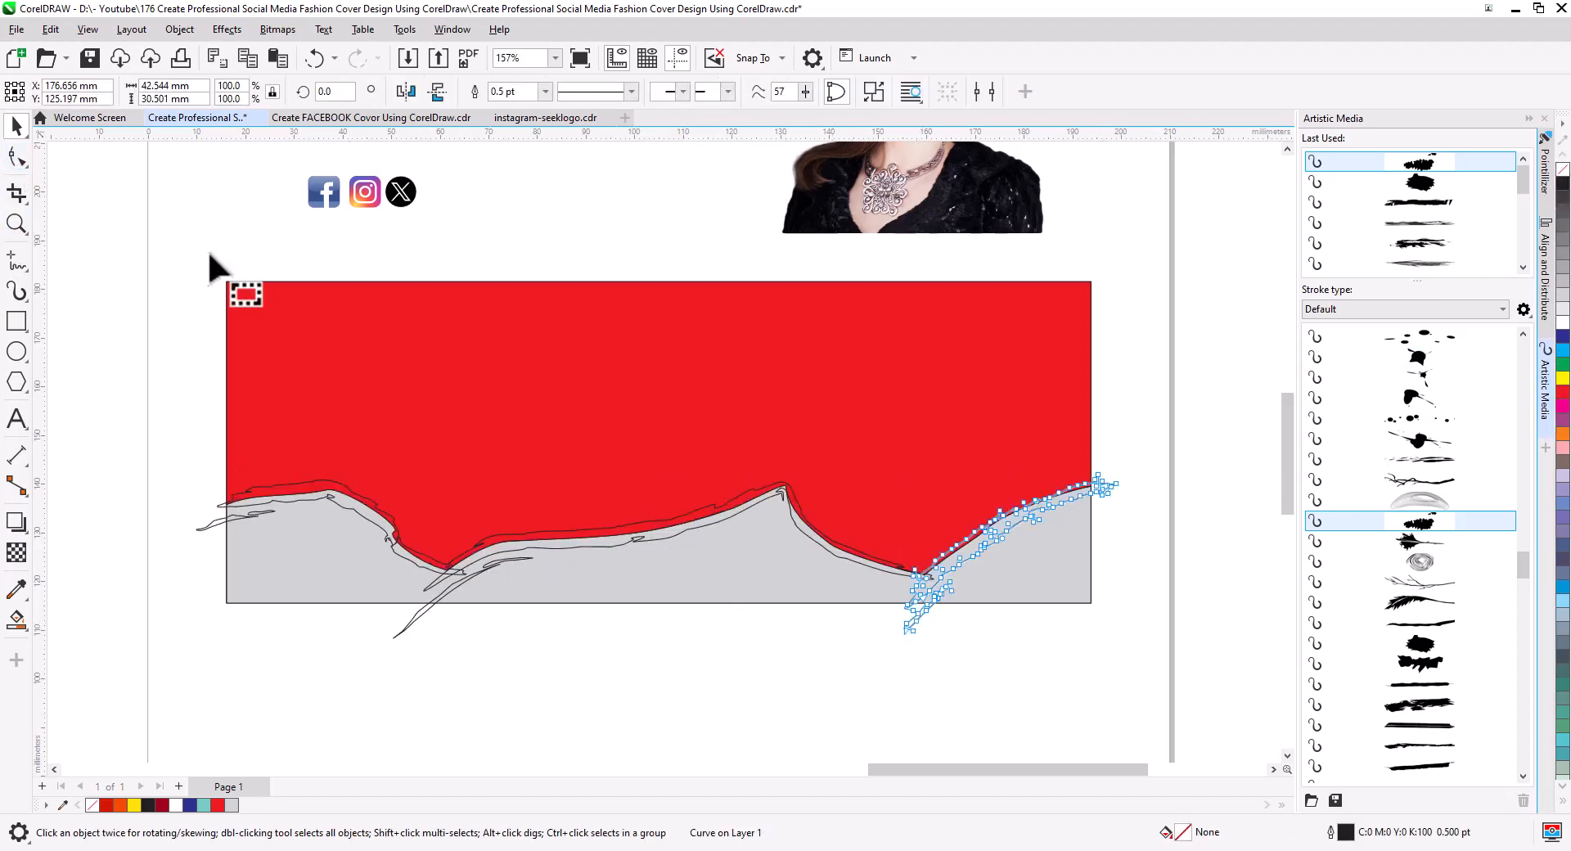
scroll(952, 591, up, 5)
drag(950, 603, 889, 526)
key(Delete)
drag(949, 670, 843, 522)
key(Delete)
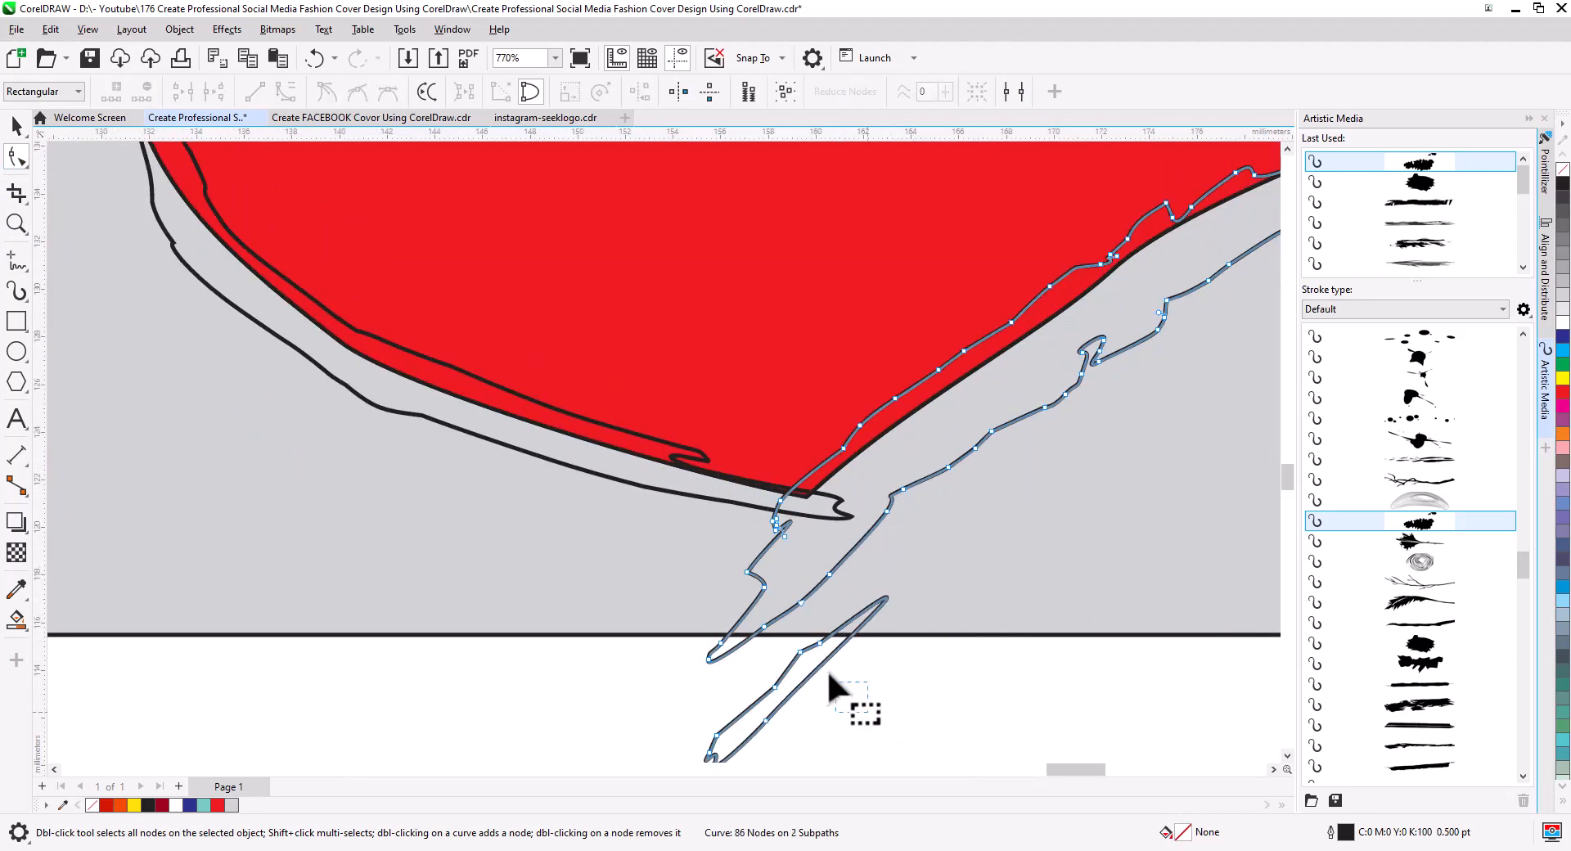
drag(816, 753, 731, 683)
key(Delete)
drag(822, 724, 917, 592)
drag(876, 685, 798, 617)
key(Delete)
Delete the nodes of the detached fragment and long trailing tail below the middle brush outline.
drag(590, 639, 1241, 708)
drag(458, 622, 1202, 642)
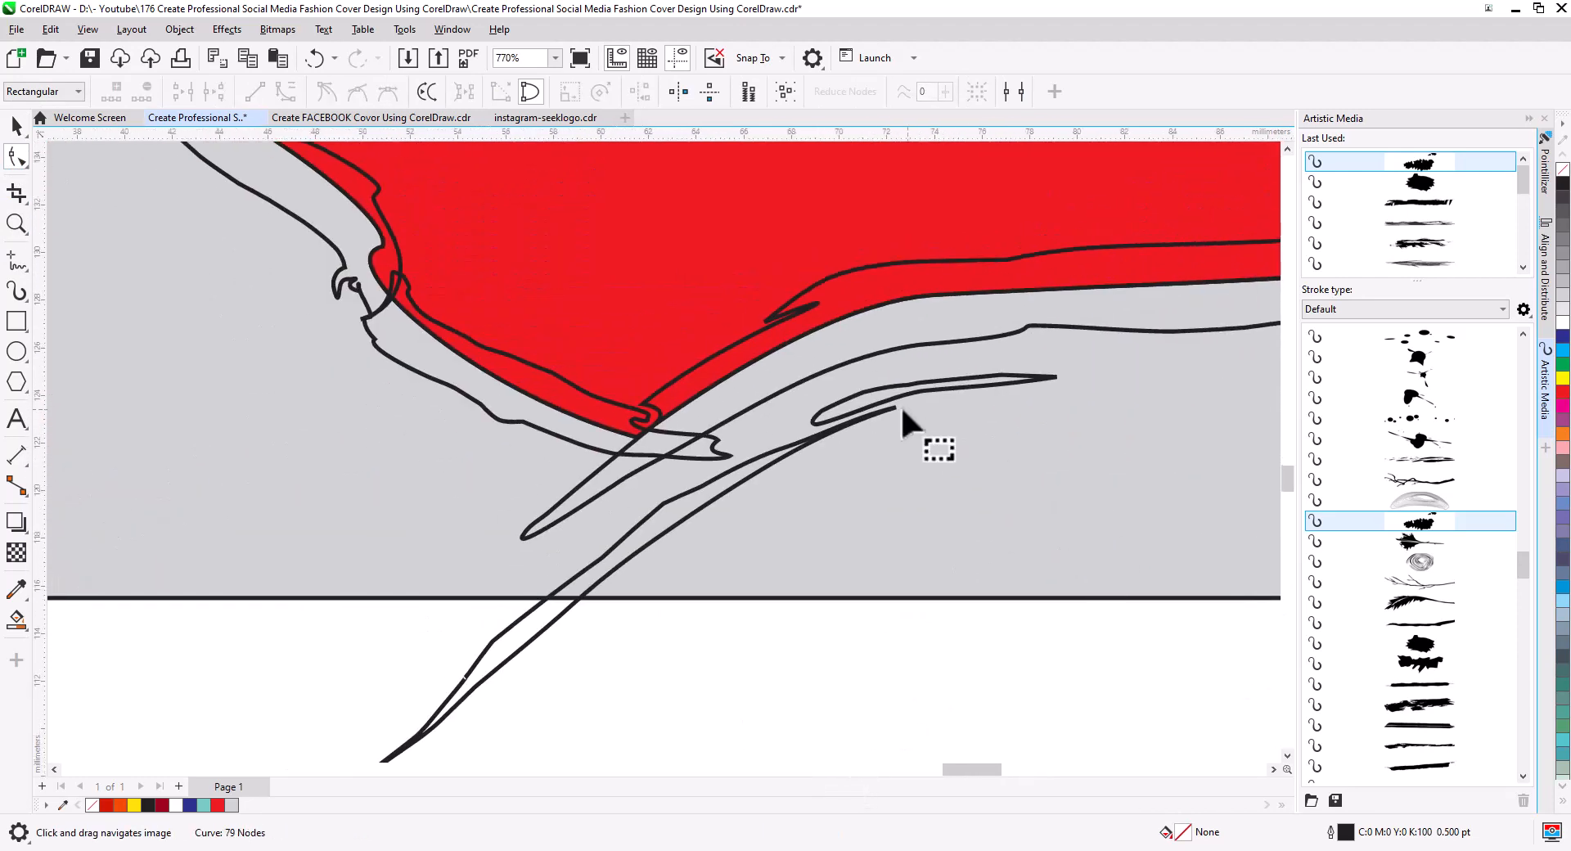
click(901, 407)
drag(1125, 435, 813, 366)
key(Delete)
drag(843, 471, 778, 420)
key(Delete)
drag(728, 561, 669, 495)
key(Delete)
drag(635, 612, 530, 536)
key(Delete)
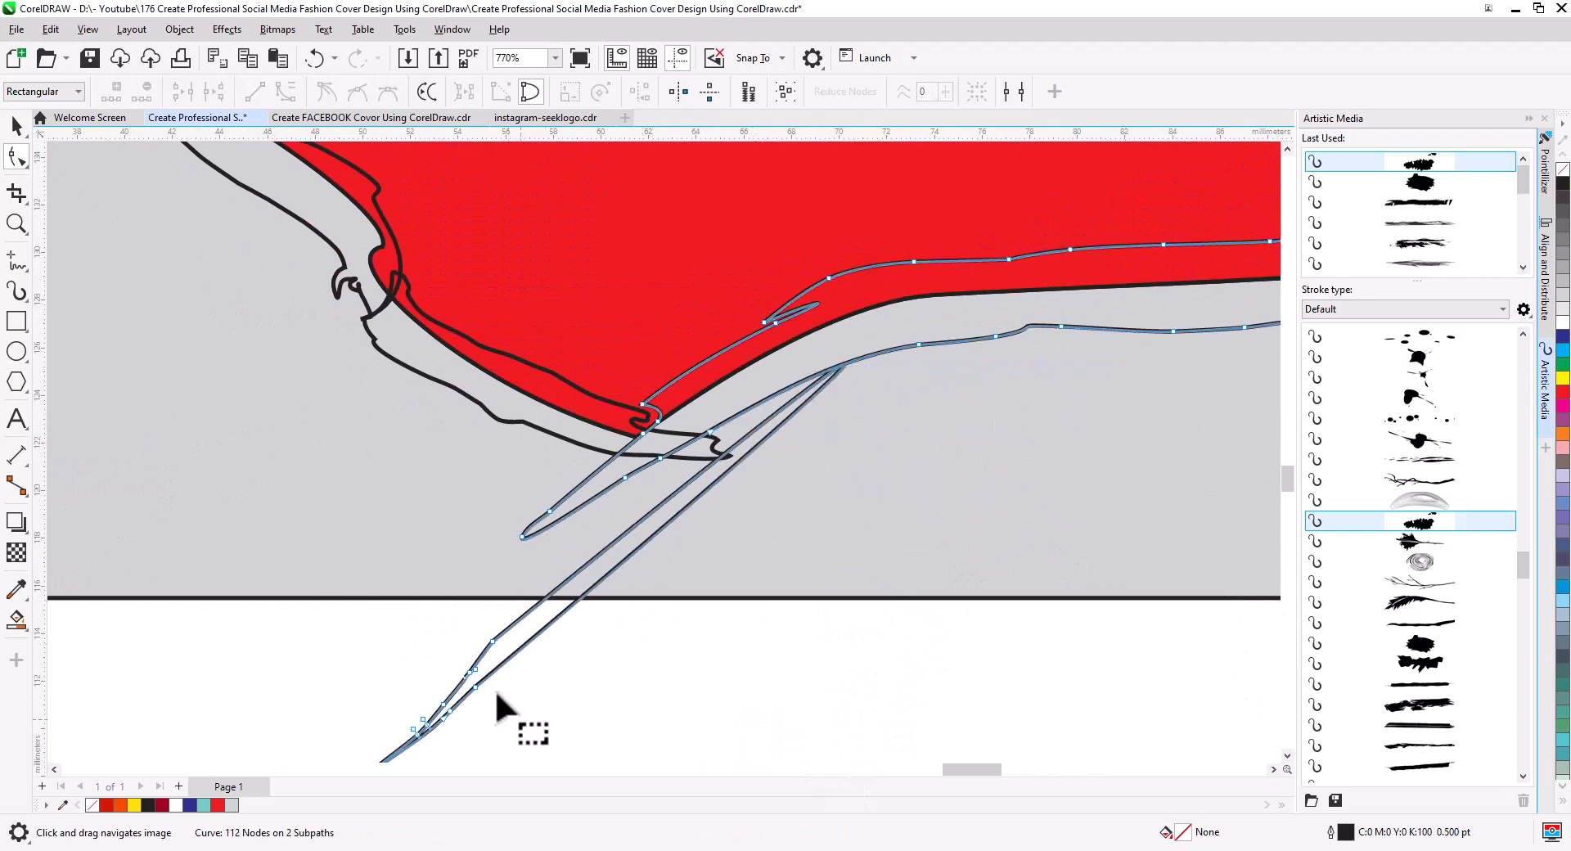
drag(509, 720, 509, 671)
drag(305, 509, 556, 728)
key(Delete)
Delete the nodes of the detached fragments beneath the outer end of the left brush outline.
drag(405, 544, 702, 713)
drag(483, 556, 1195, 761)
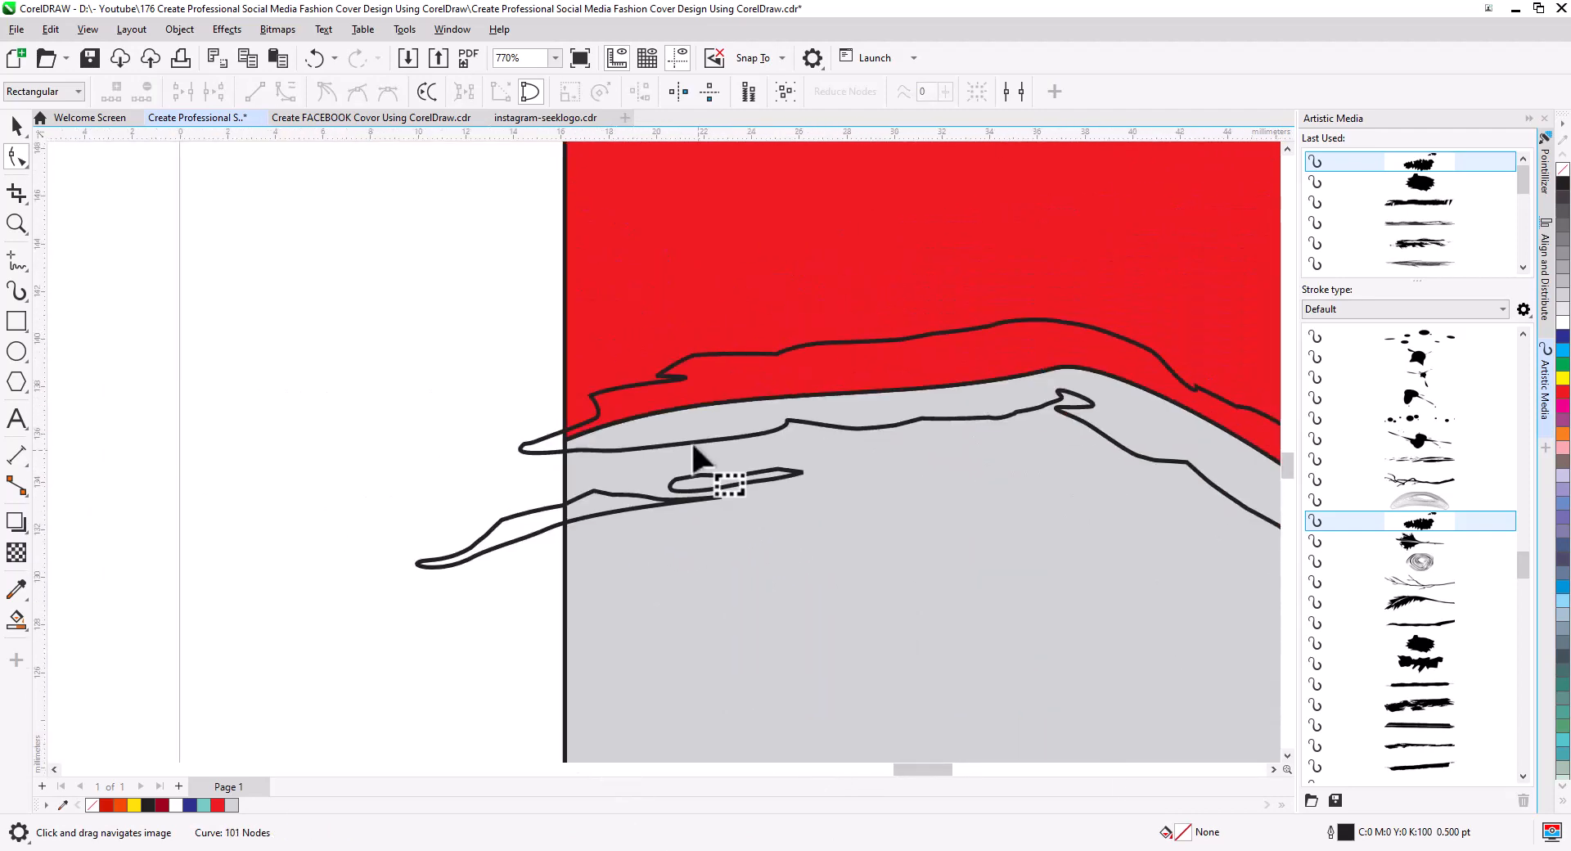
click(690, 441)
drag(840, 551, 637, 449)
key(Delete)
drag(676, 563, 463, 522)
key(Delete)
scroll(891, 642, down, 1)
scroll(882, 542, up, 3)
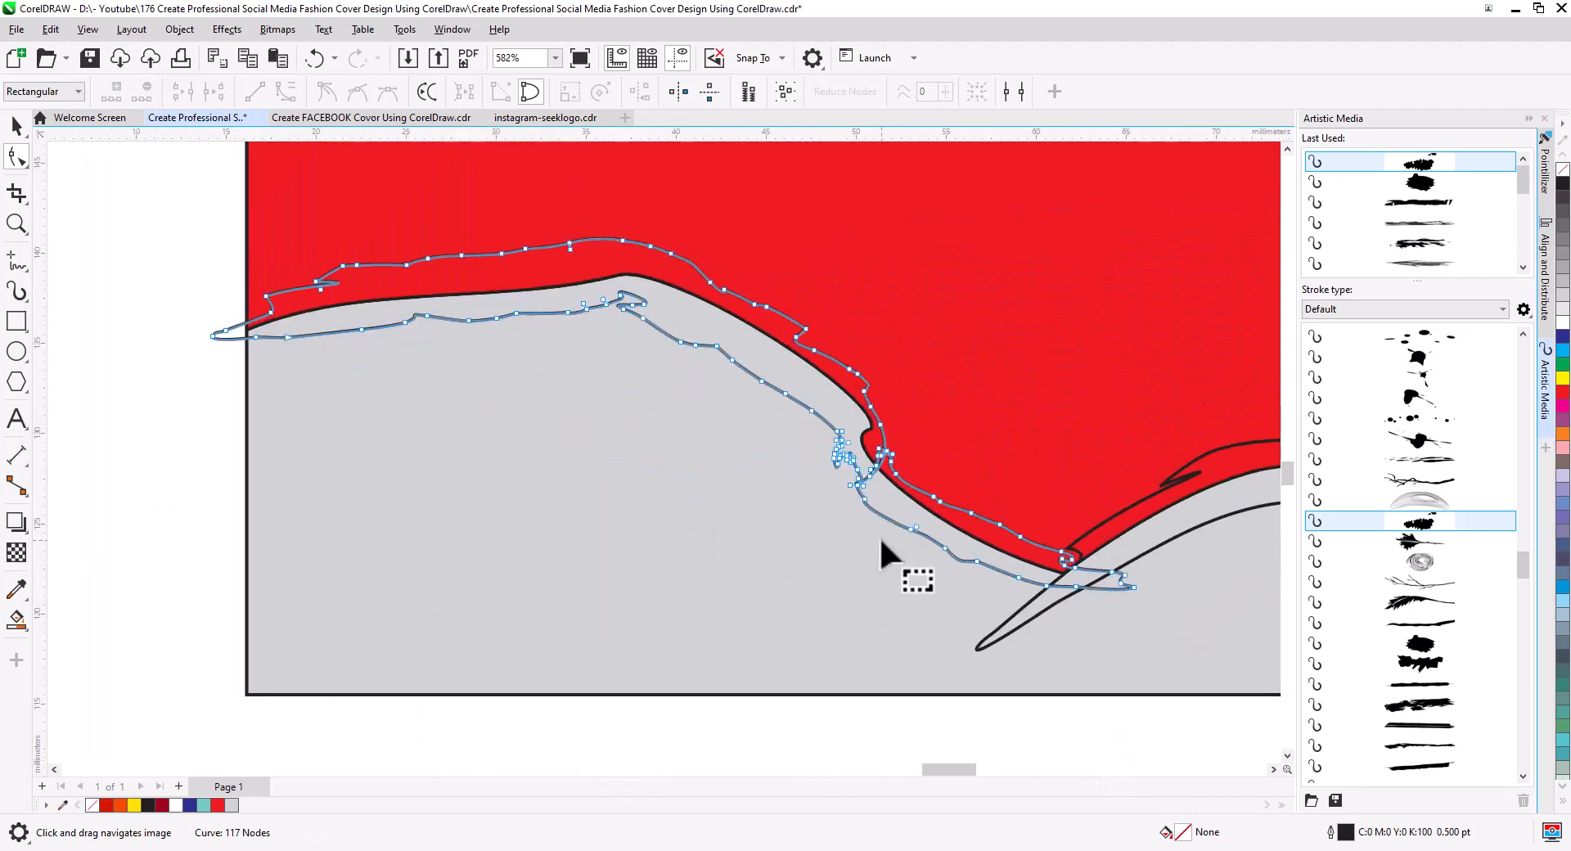
Weld the left brush outline so its overlapping loops merge into one clean contour.
click(18, 133)
scroll(765, 421, down, 3)
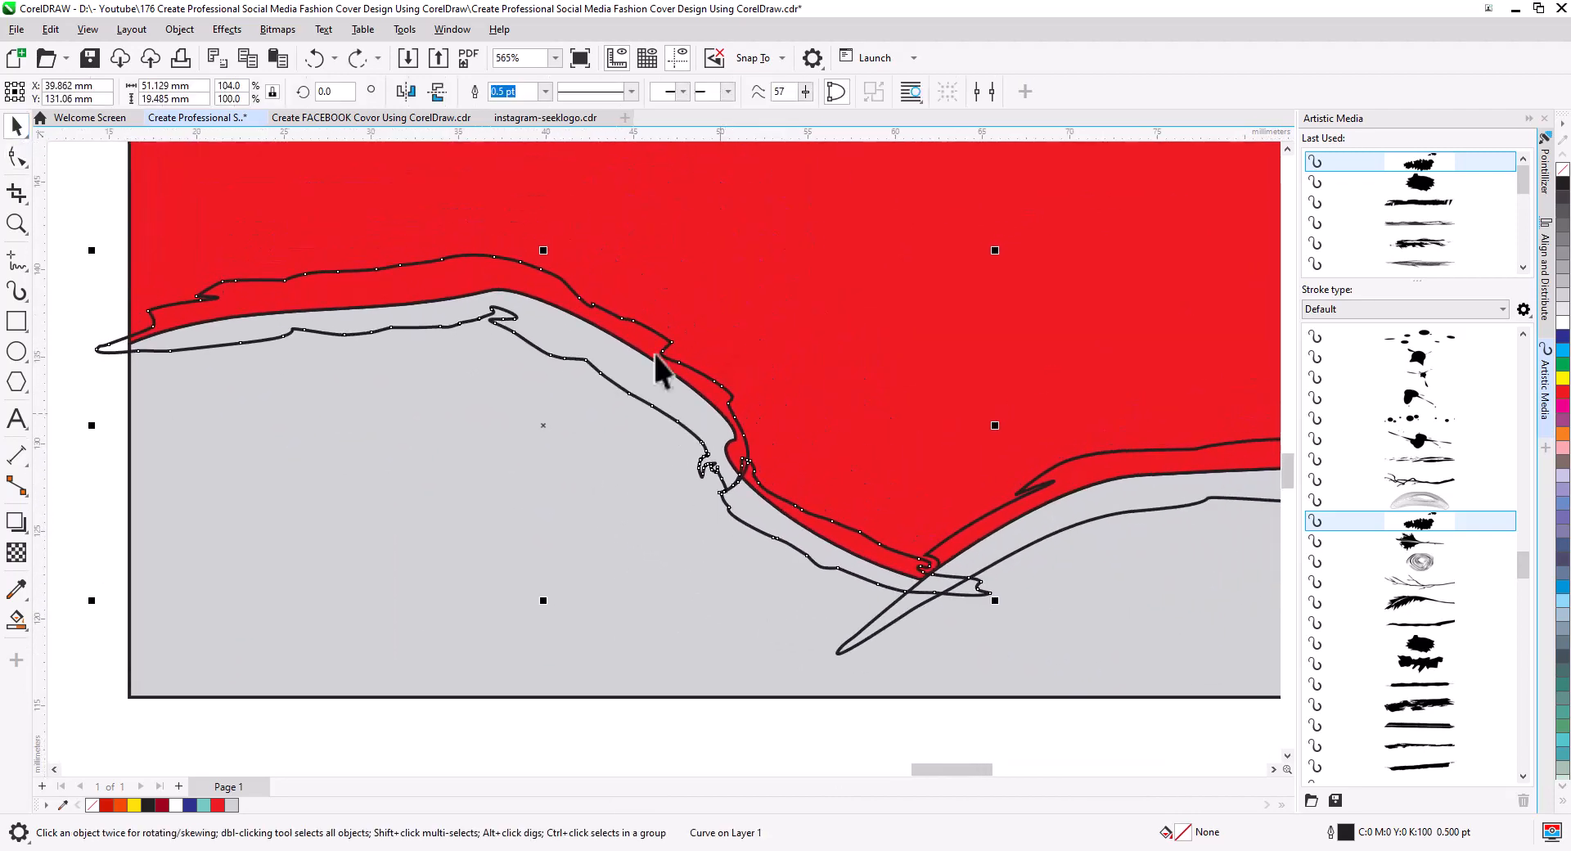
click(180, 29)
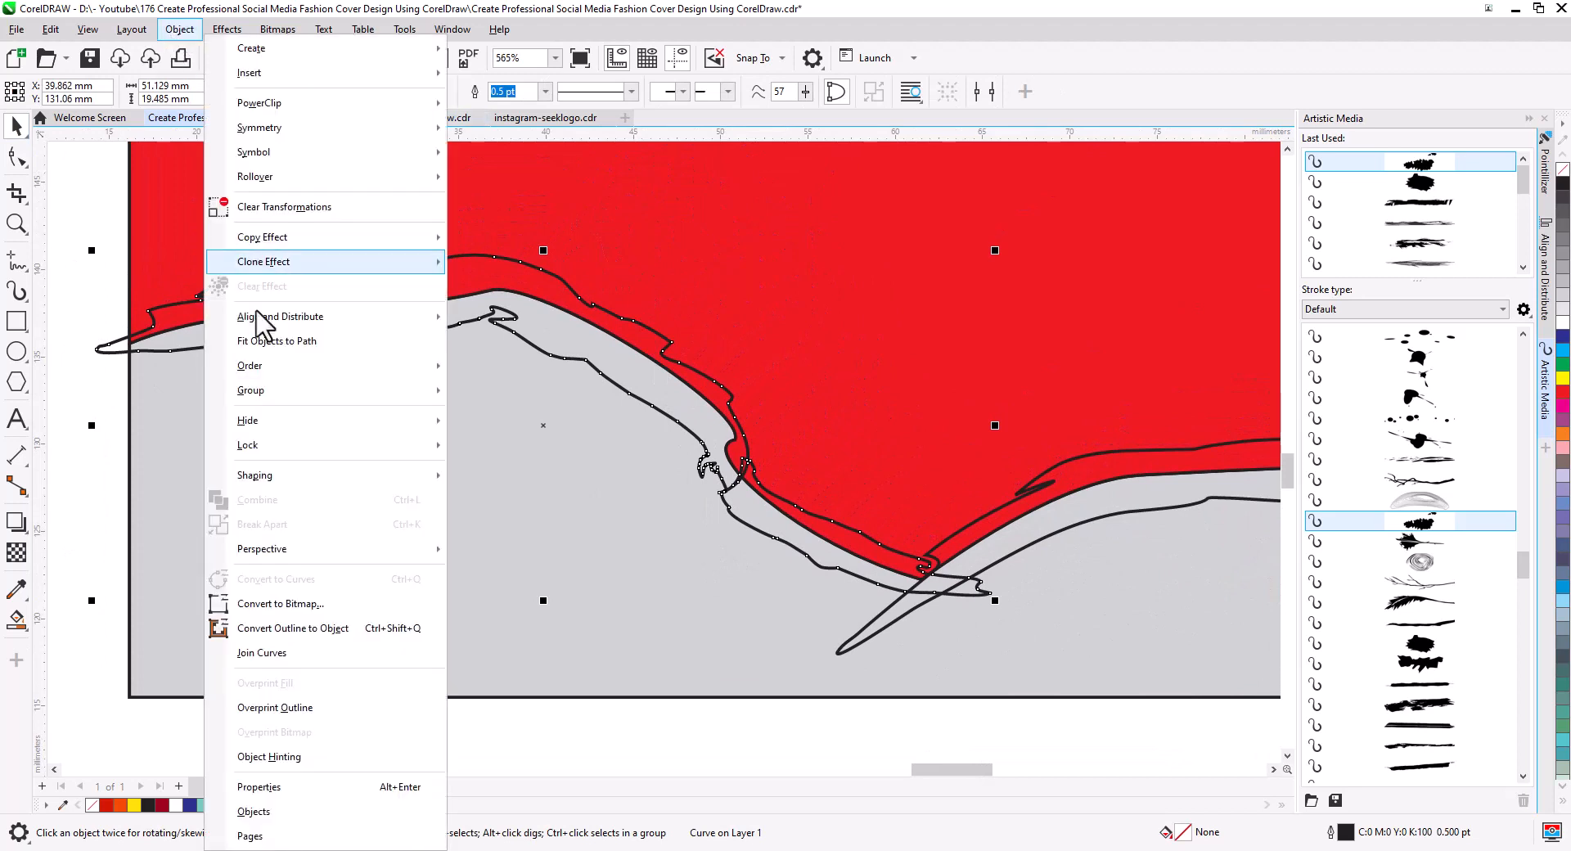
mouse_move(442, 475)
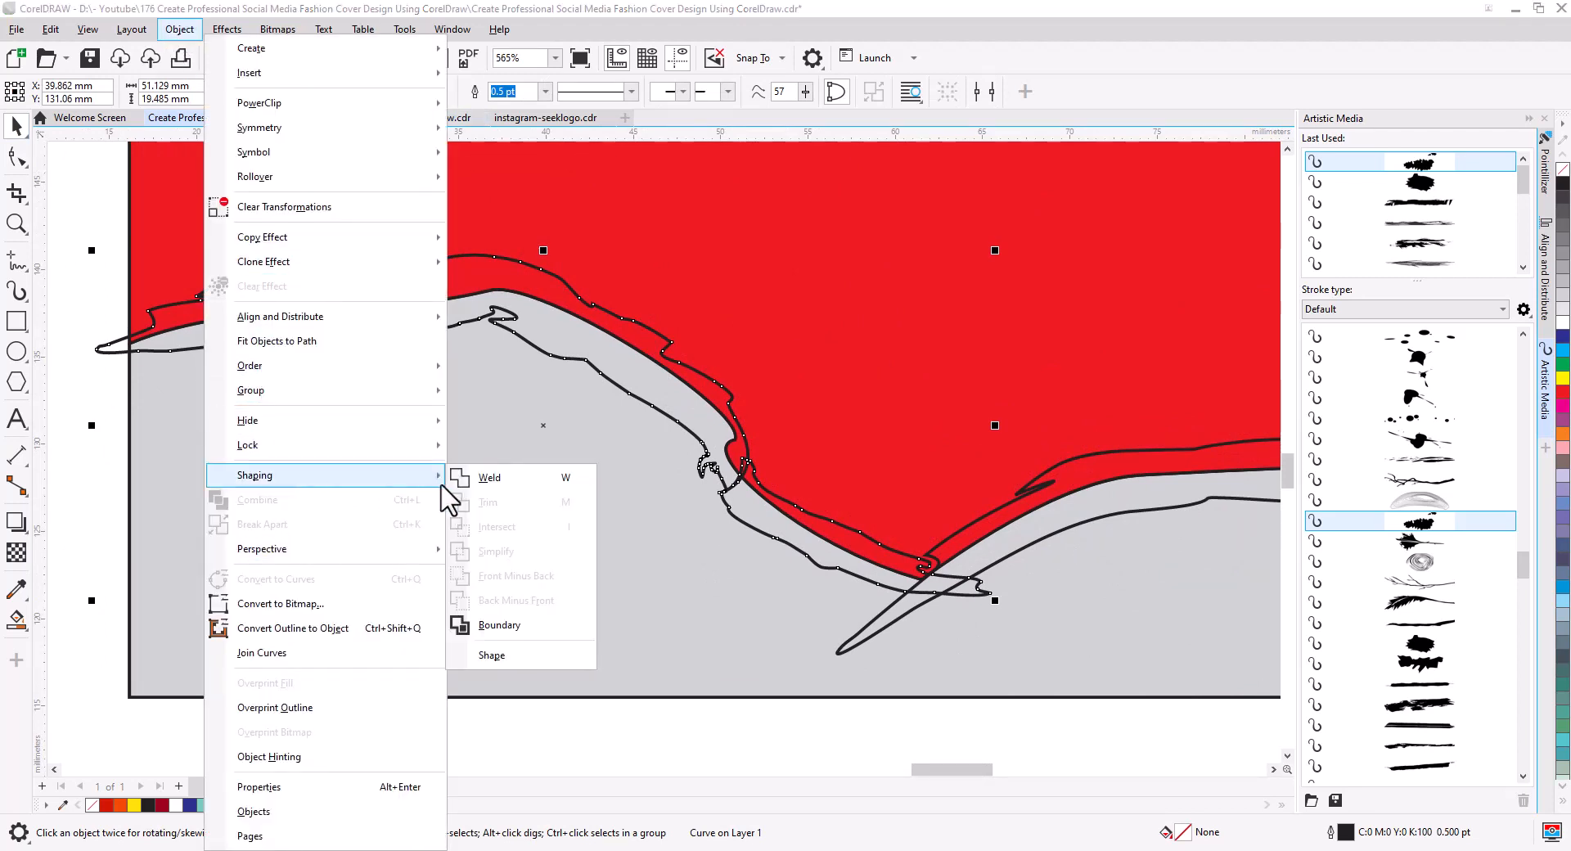
click(504, 481)
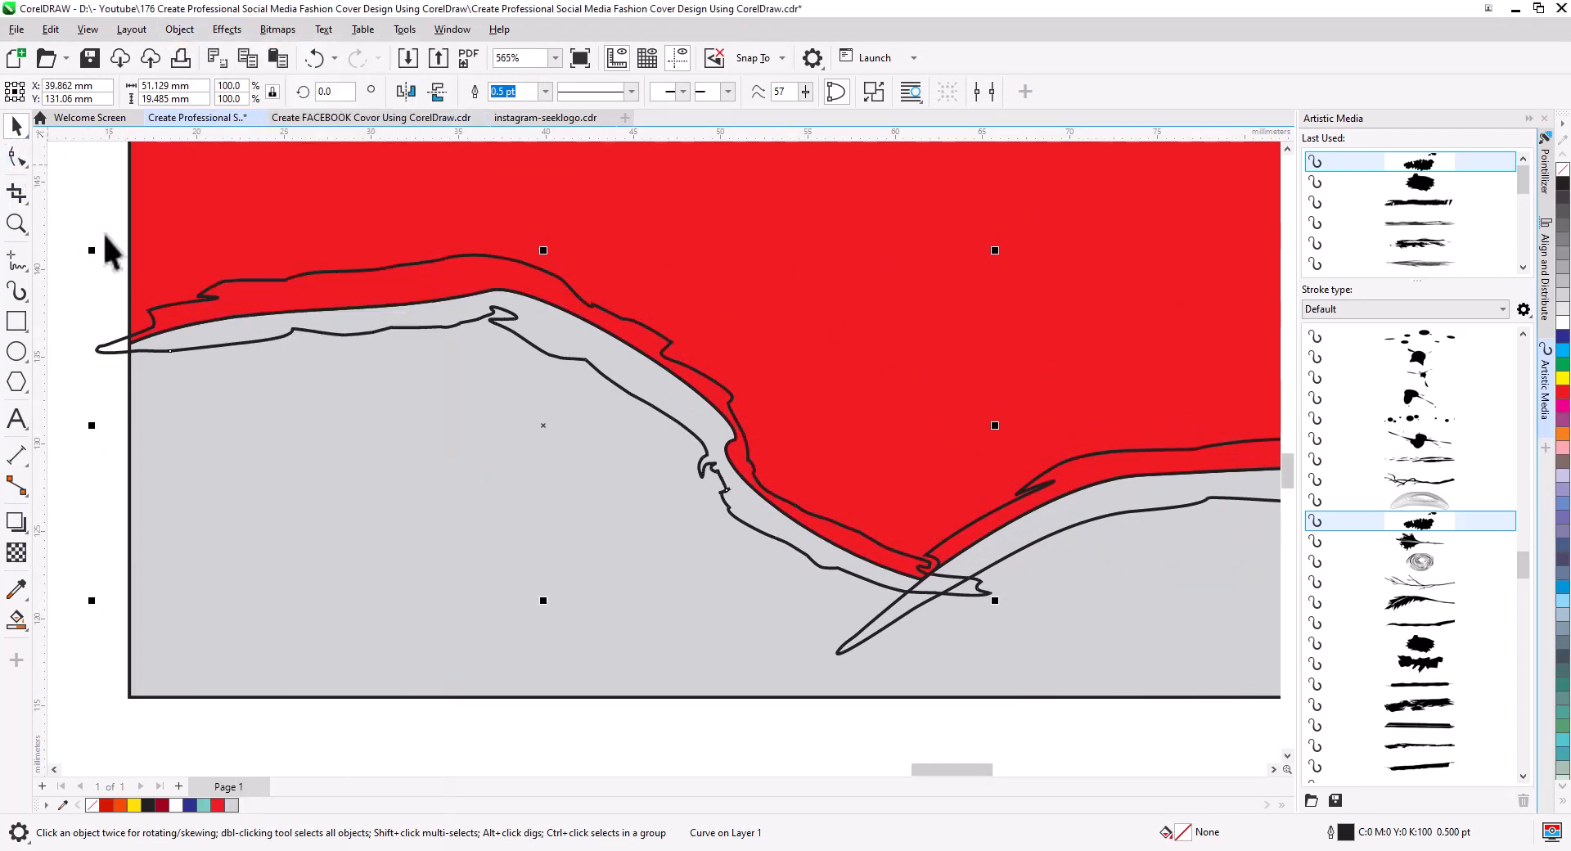
click(645, 706)
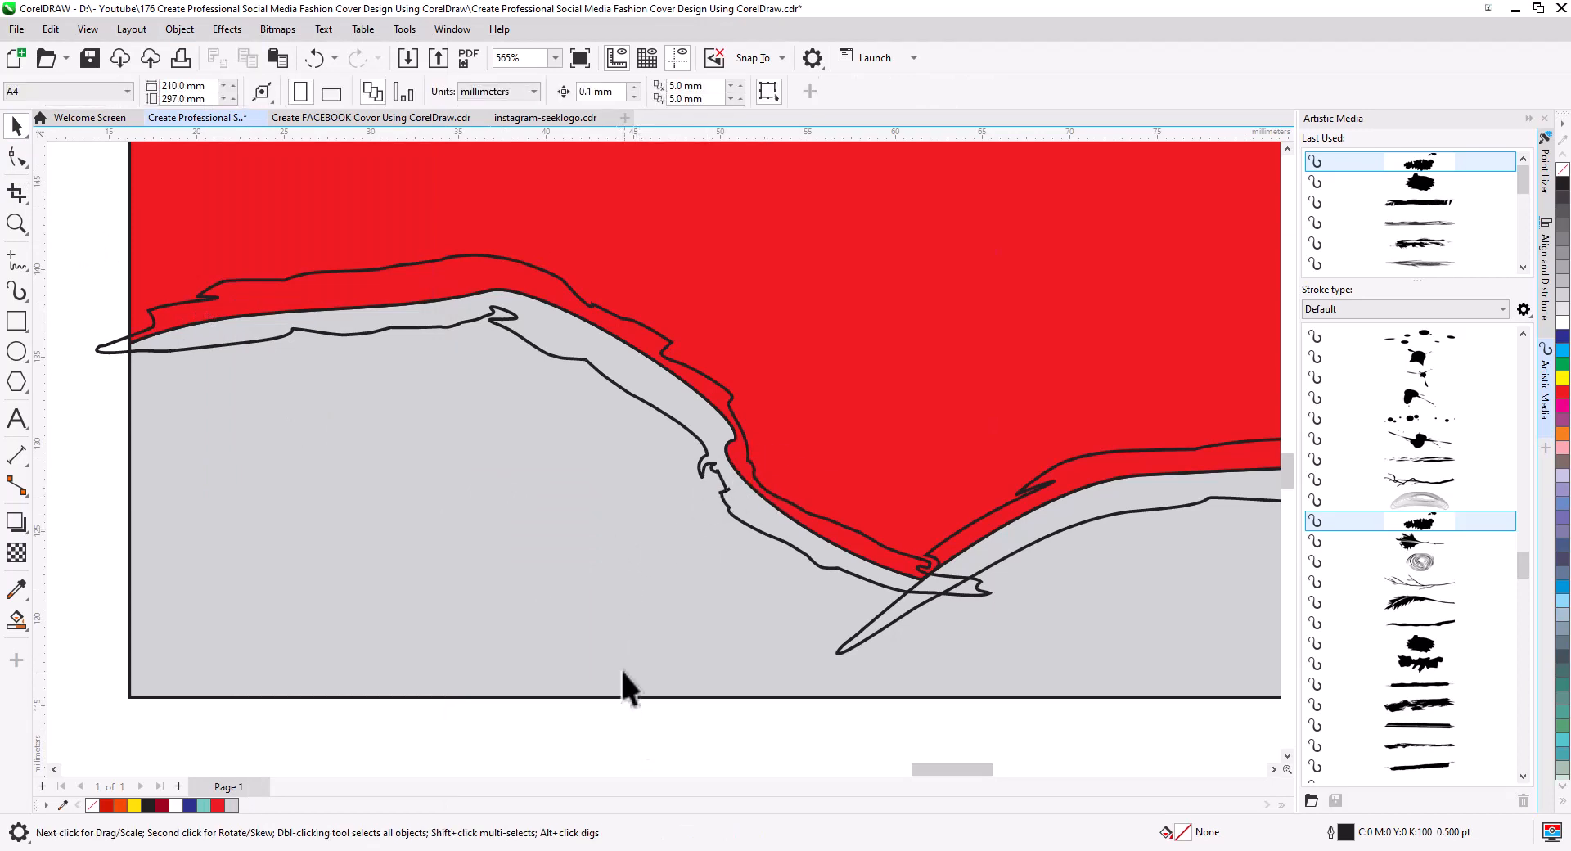
Cut the red and grey banner shapes to the clipboard, leaving the frame and brush outlines on the page.
scroll(517, 479, down, 4)
drag(452, 448, 432, 435)
scroll(465, 464, down, 2)
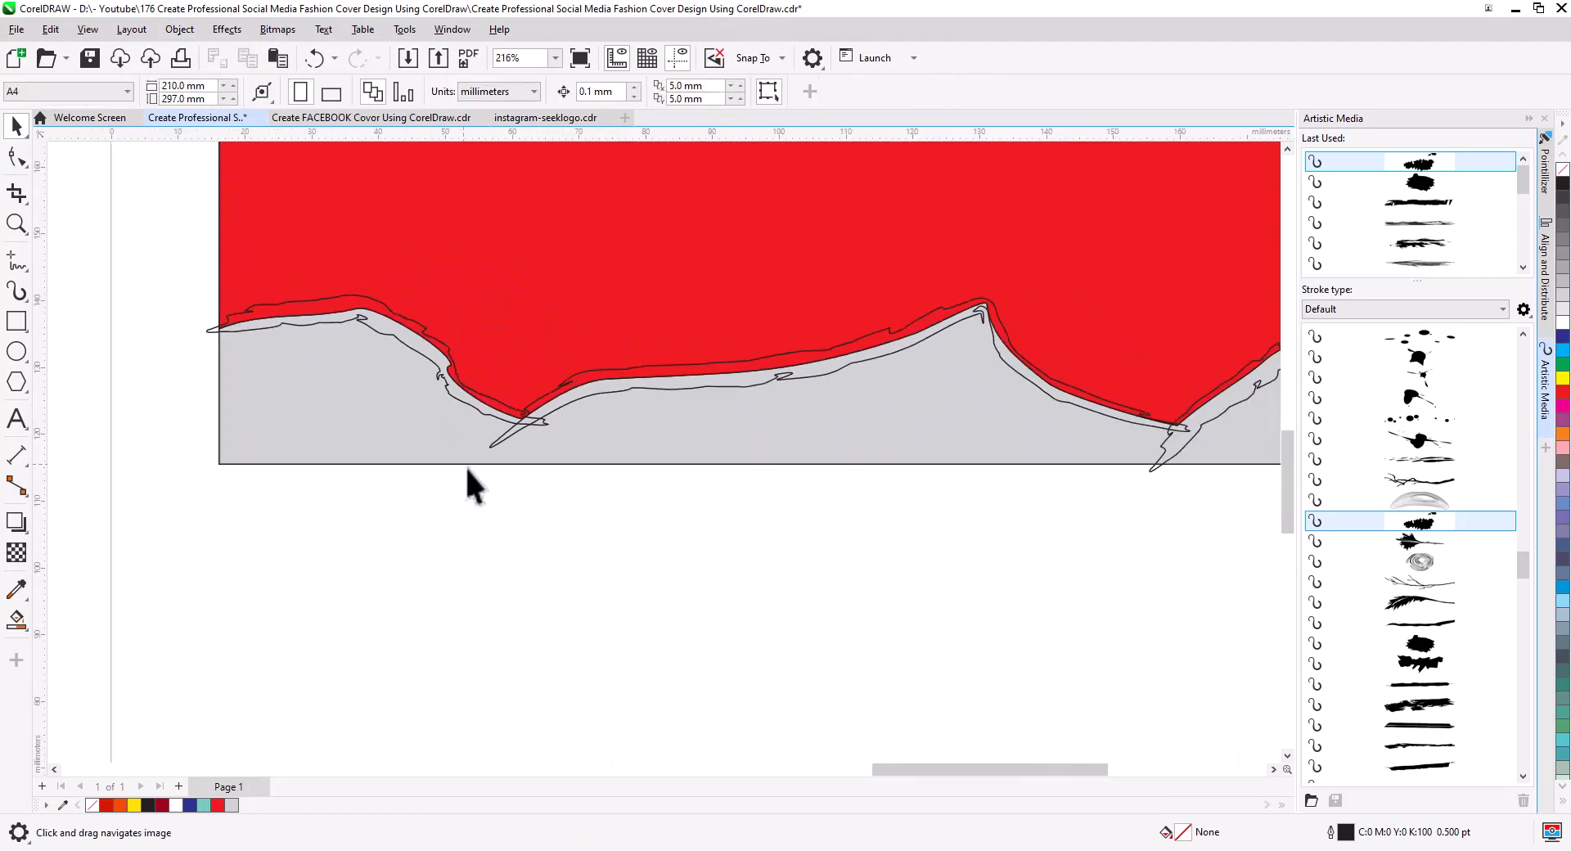
key(ctrl+z)
drag(740, 550, 651, 609)
click(715, 607)
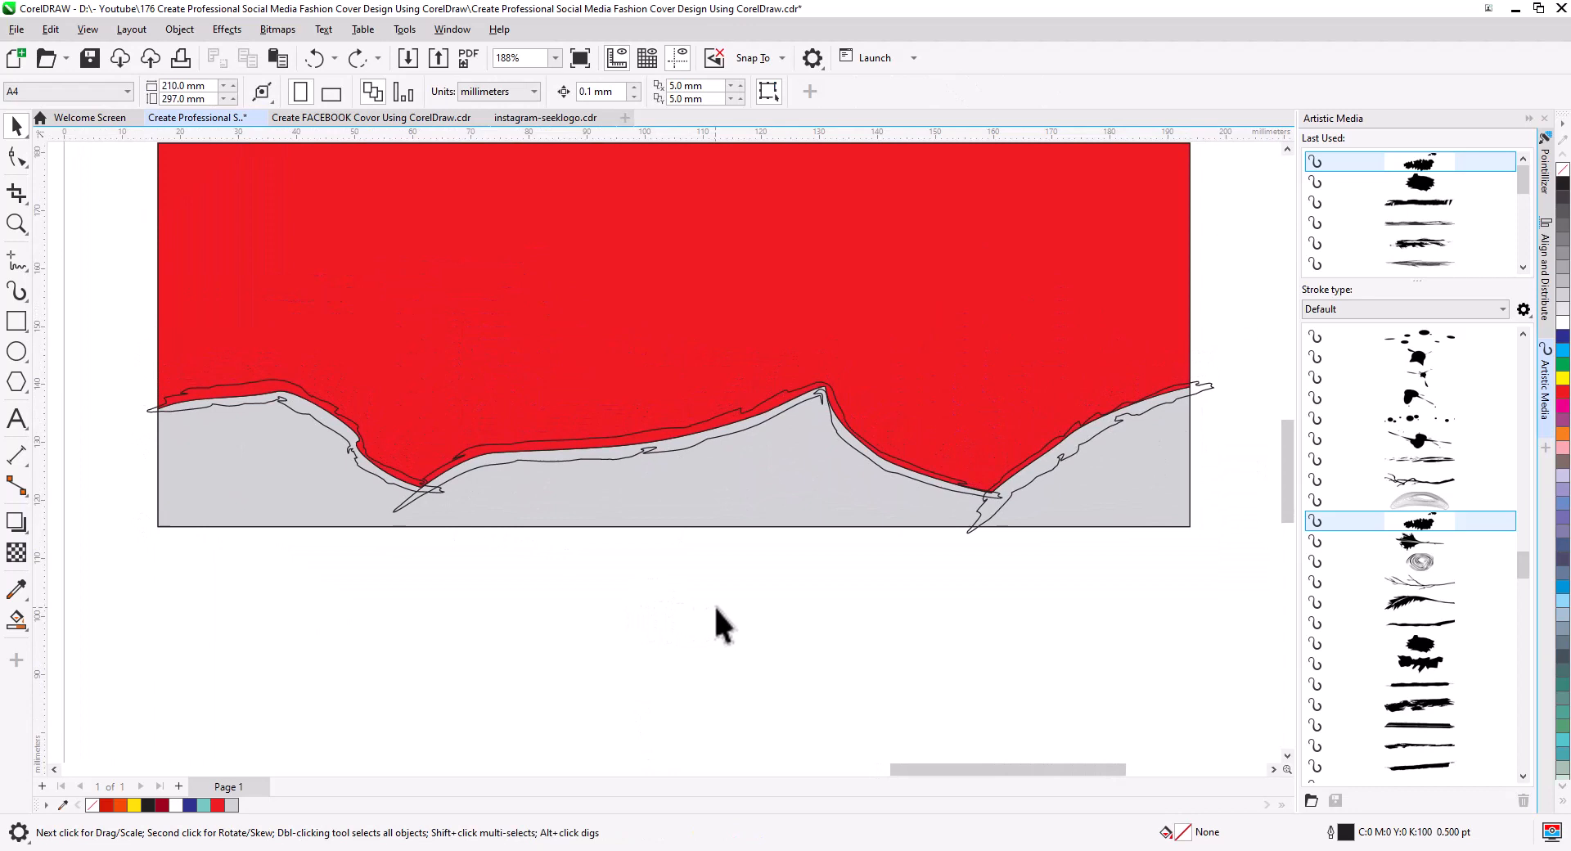
click(812, 513)
key(ctrl+x)
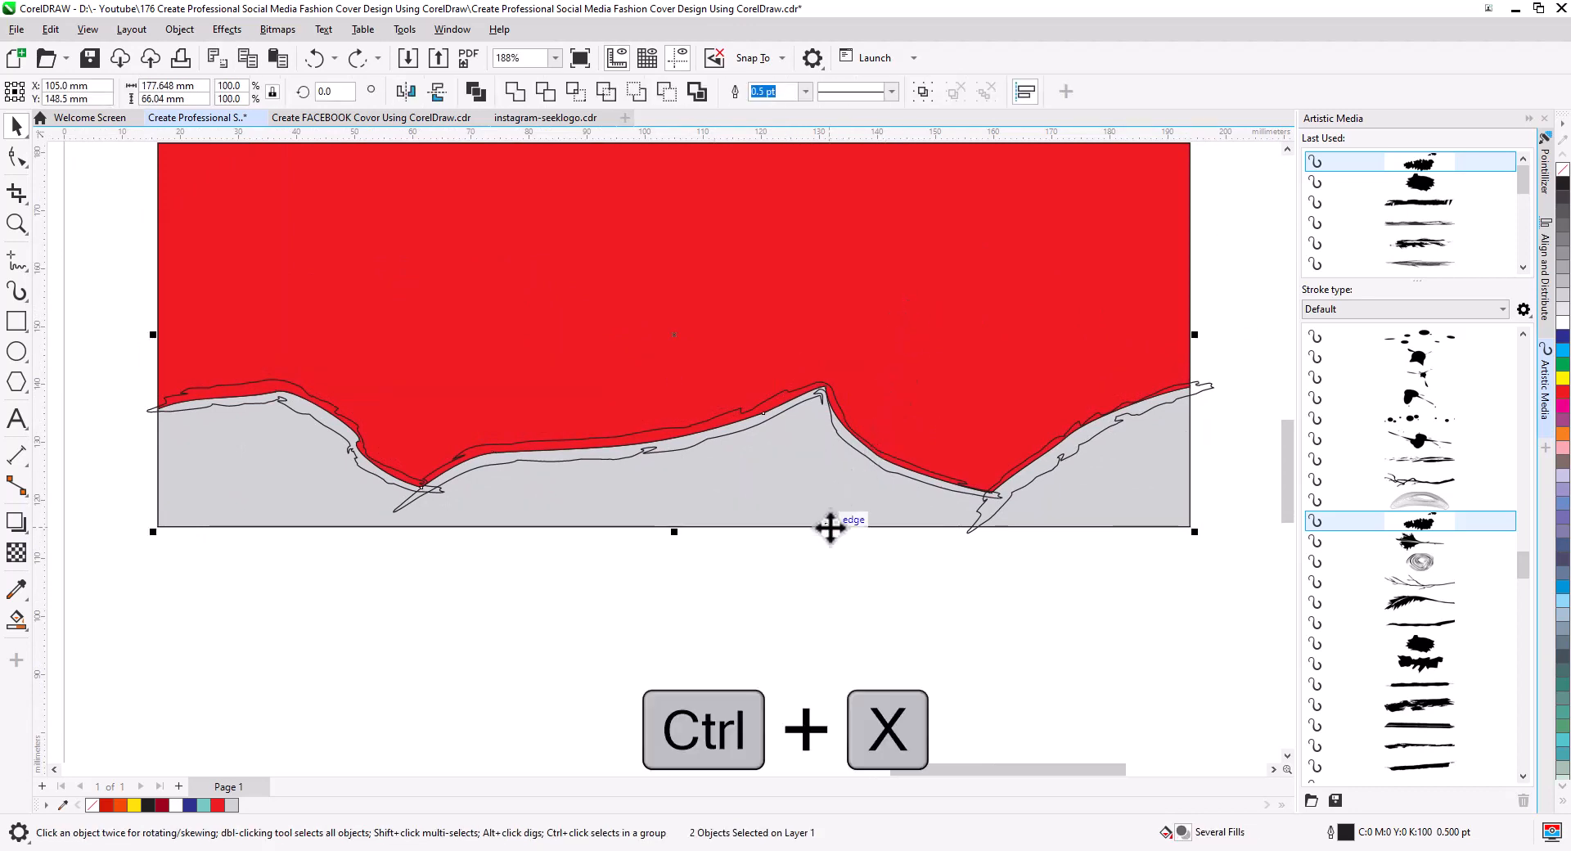
Fill the left, middle and right brush bands inside the frame, plus their right-hand overlap, with teal using Smart Fill.
click(16, 619)
click(308, 400)
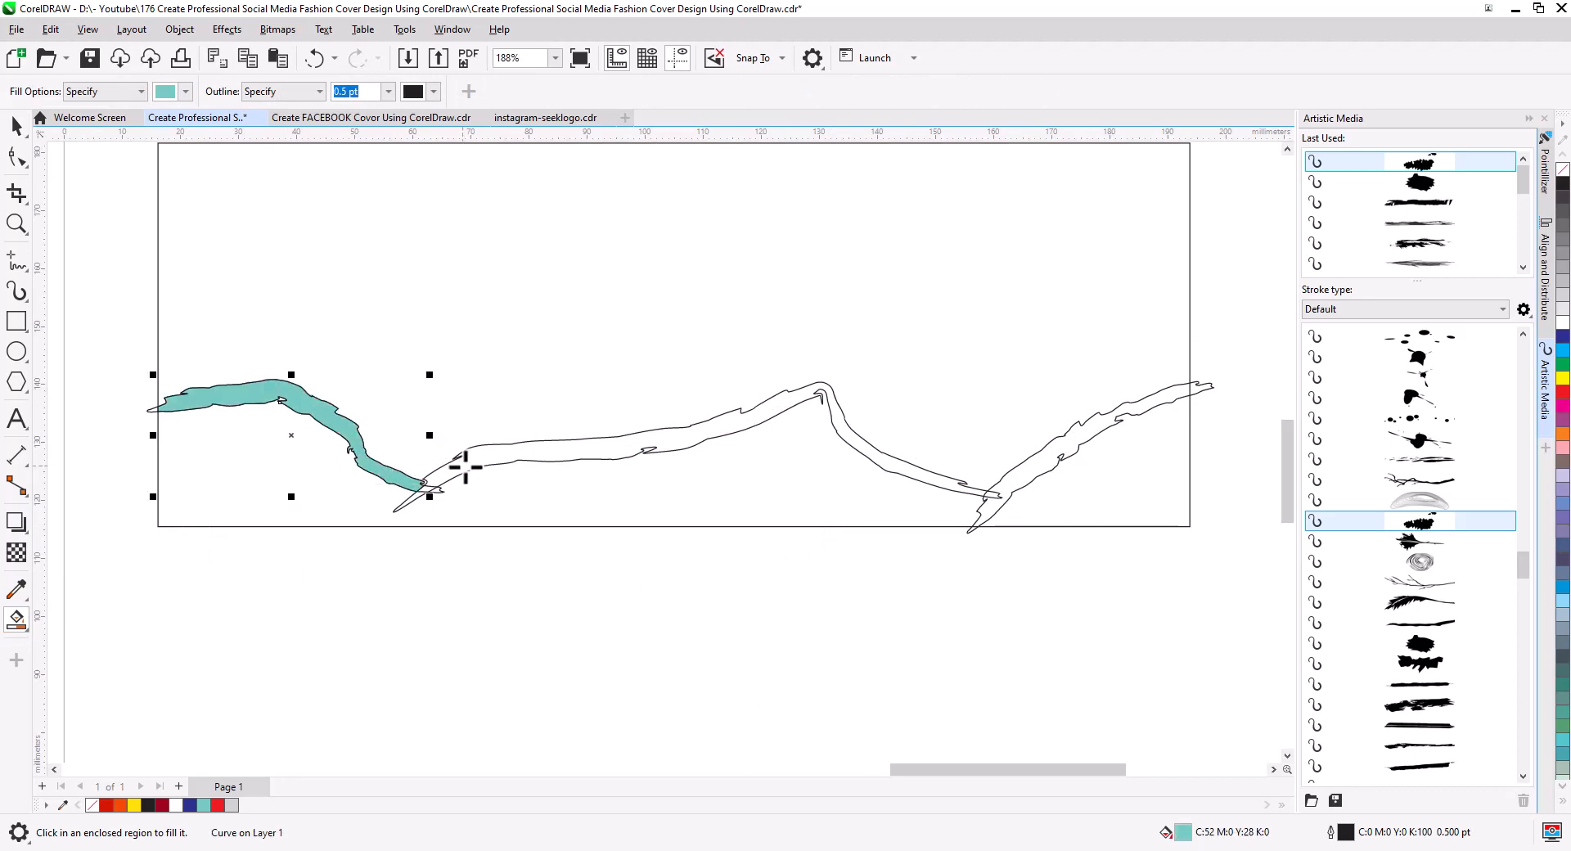
click(478, 462)
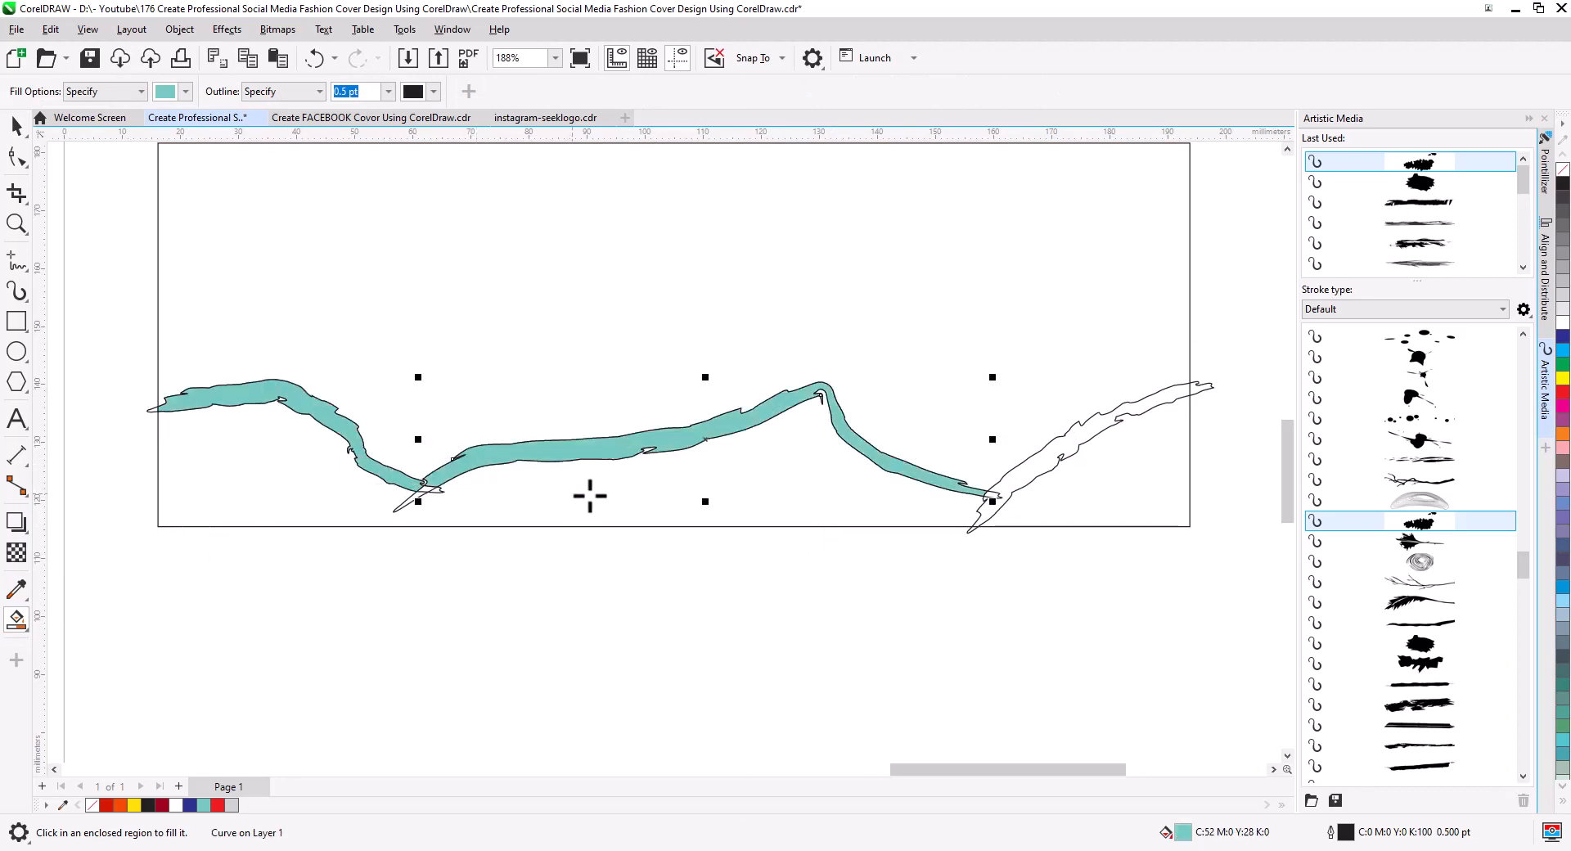
click(1022, 482)
scroll(1052, 502, up, 3)
click(917, 476)
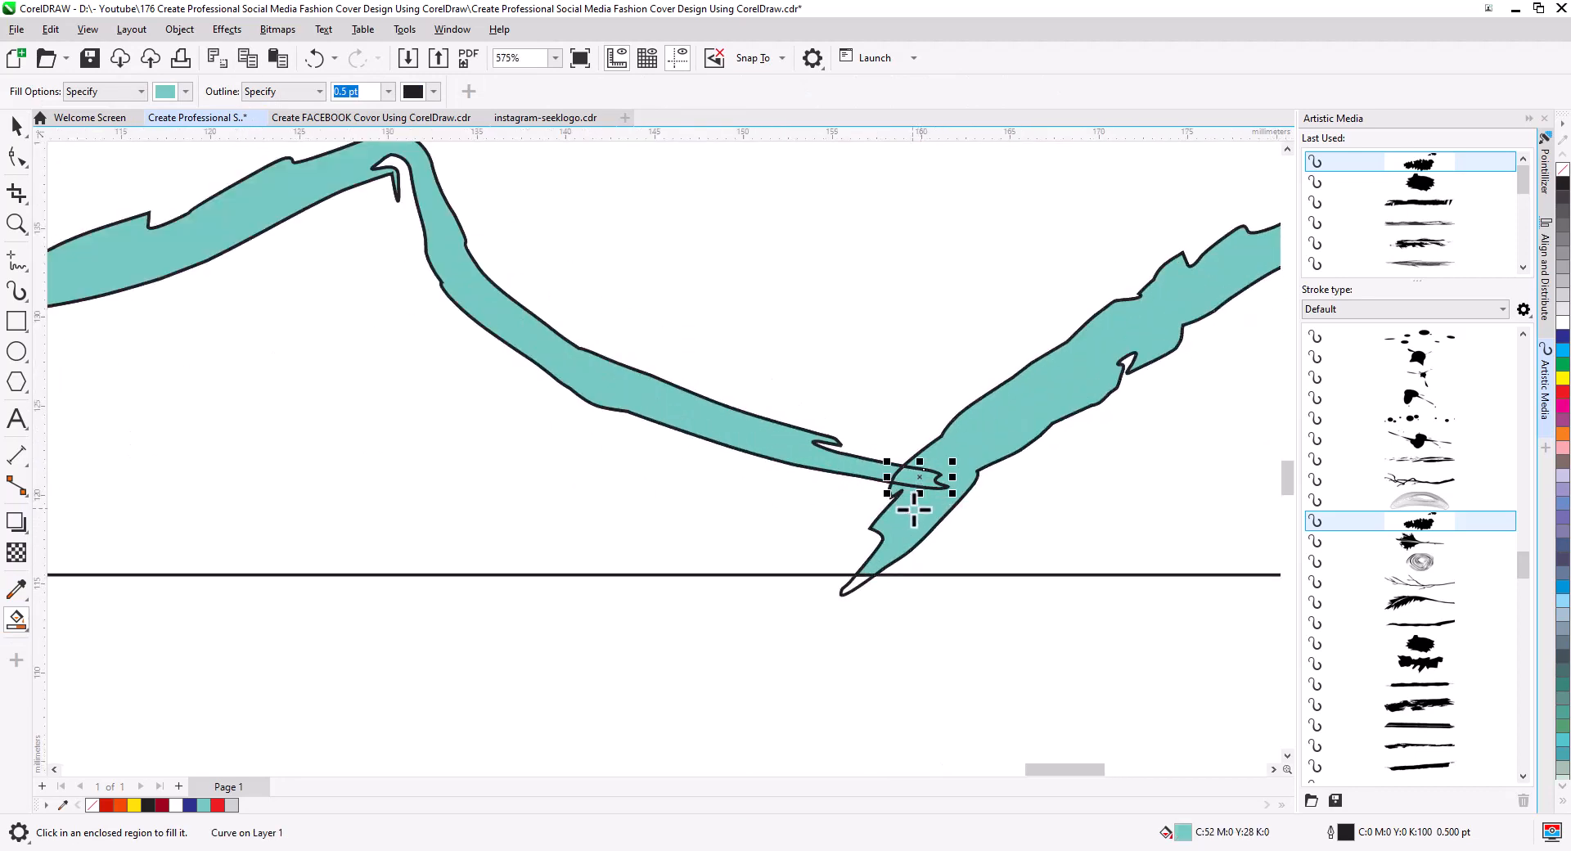
scroll(914, 509, down, 4)
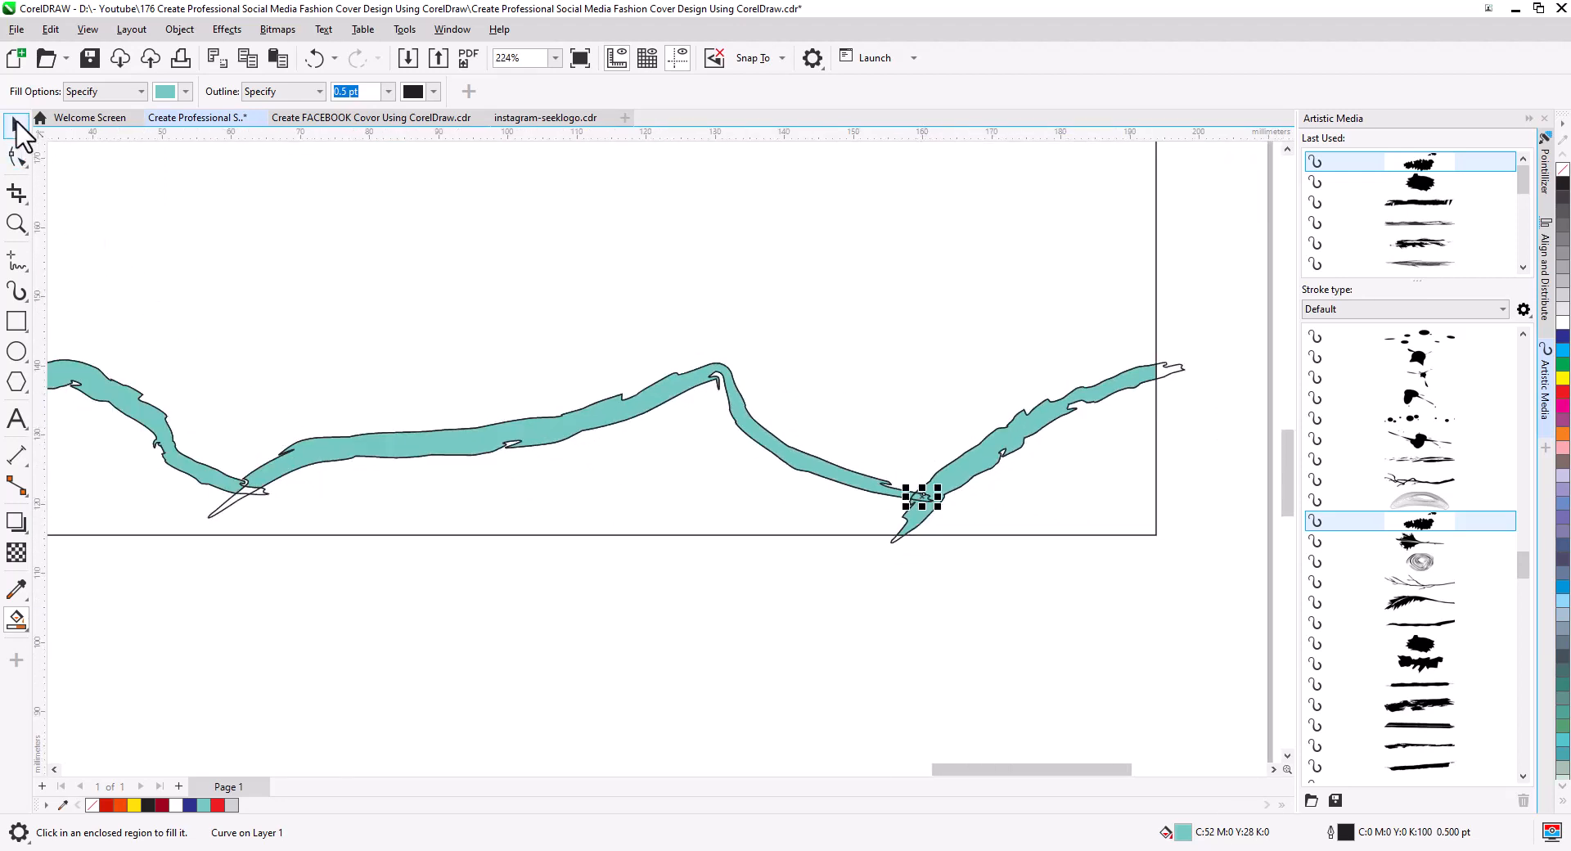
Weld the small overlap piece to the right teal band and delete the original brush outline beneath it.
click(16, 124)
shift+click(947, 483)
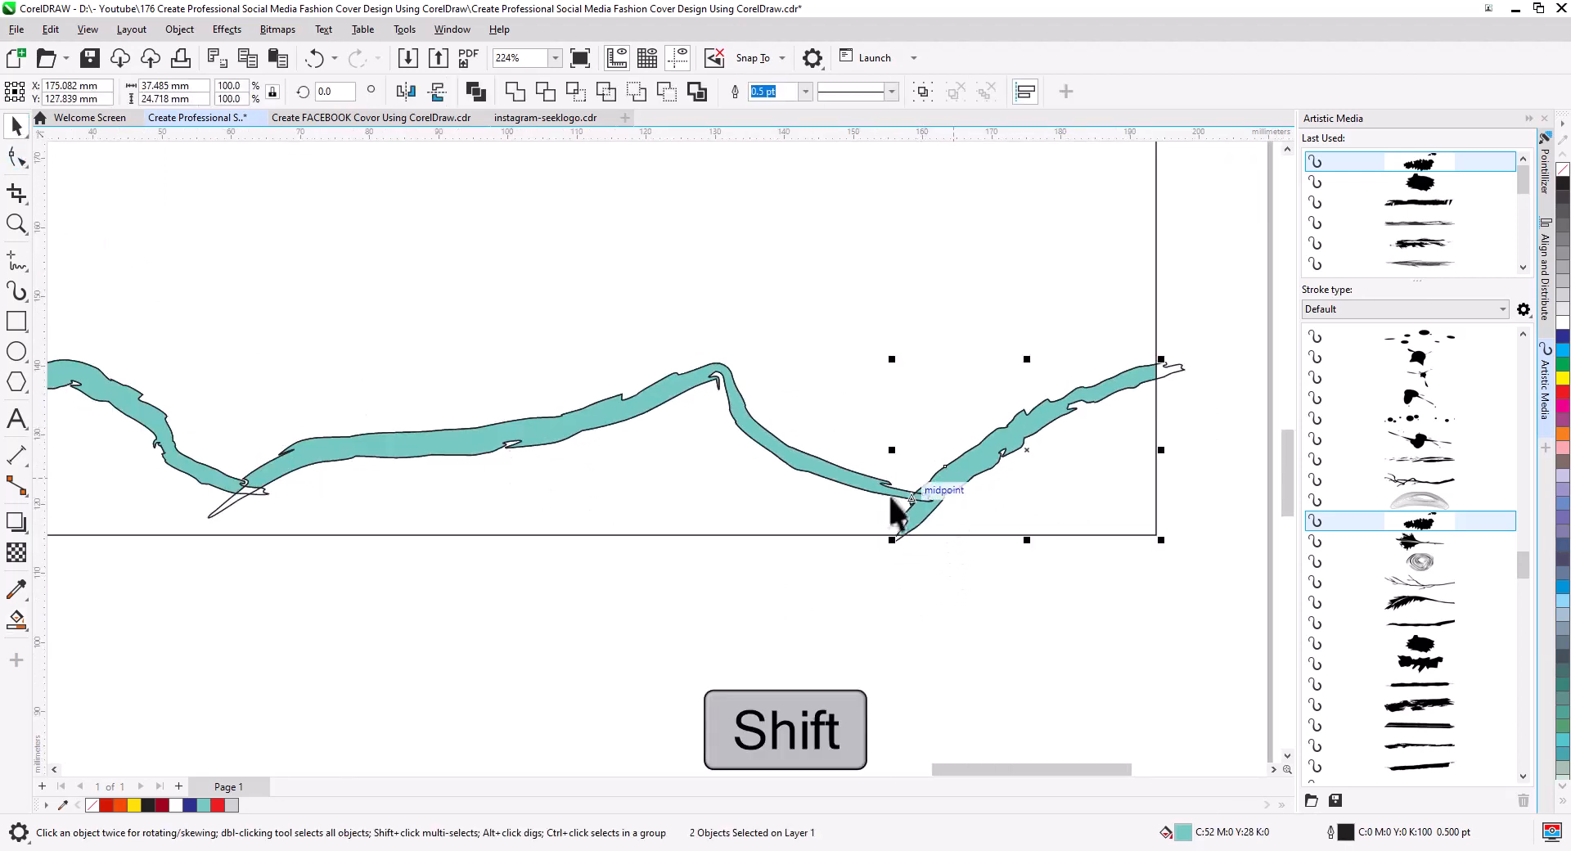
click(864, 623)
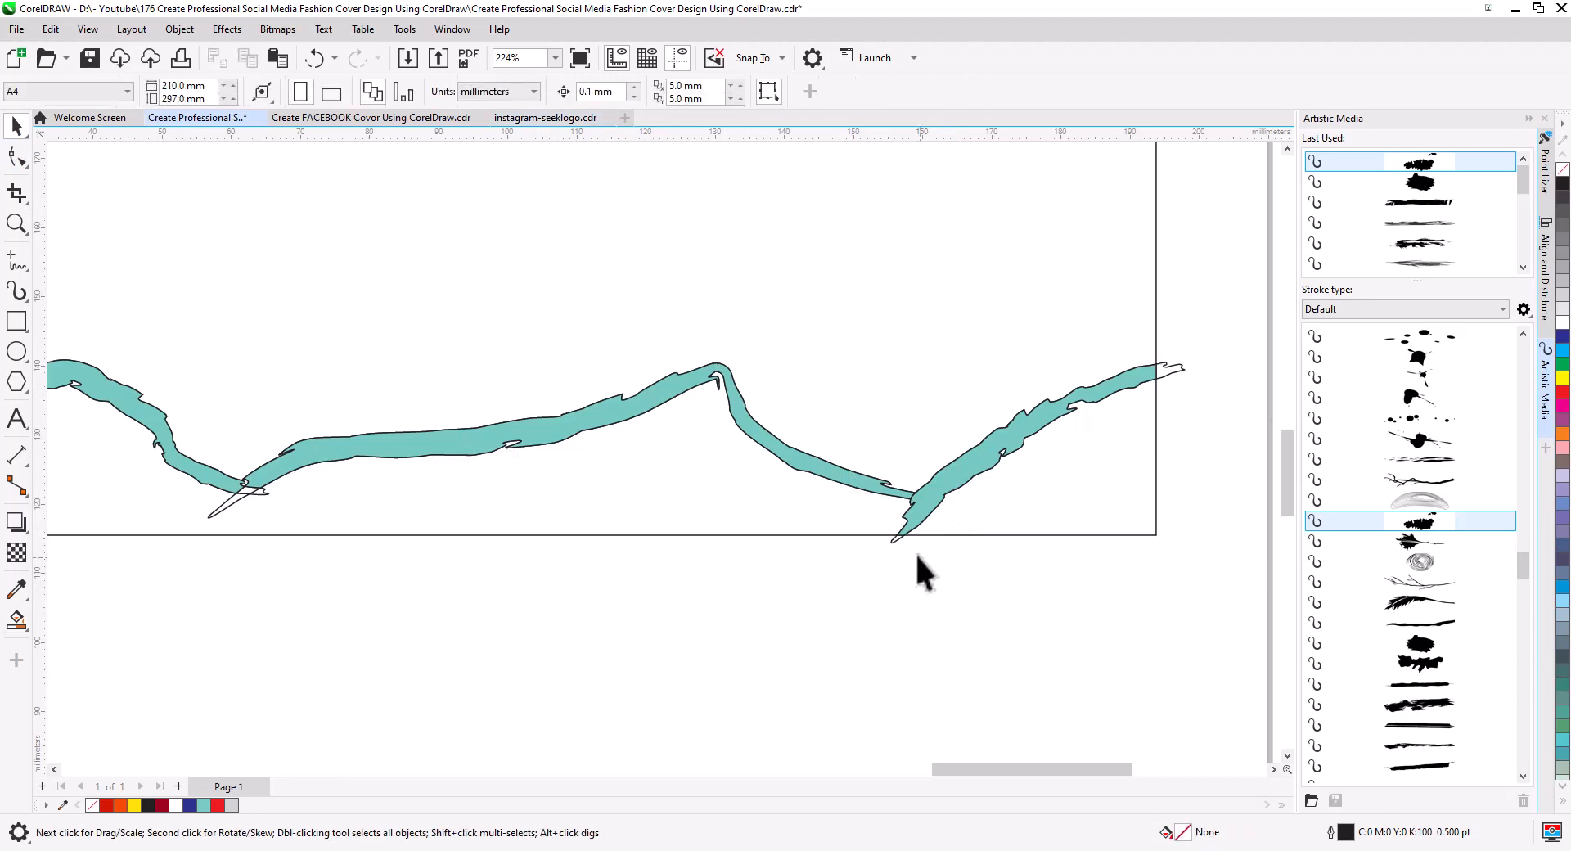
click(896, 541)
key(Delete)
Fill the empty pointed tail at the lower left end of the middle band with teal using Smart Fill.
drag(264, 537, 851, 624)
scroll(817, 558, up, 2)
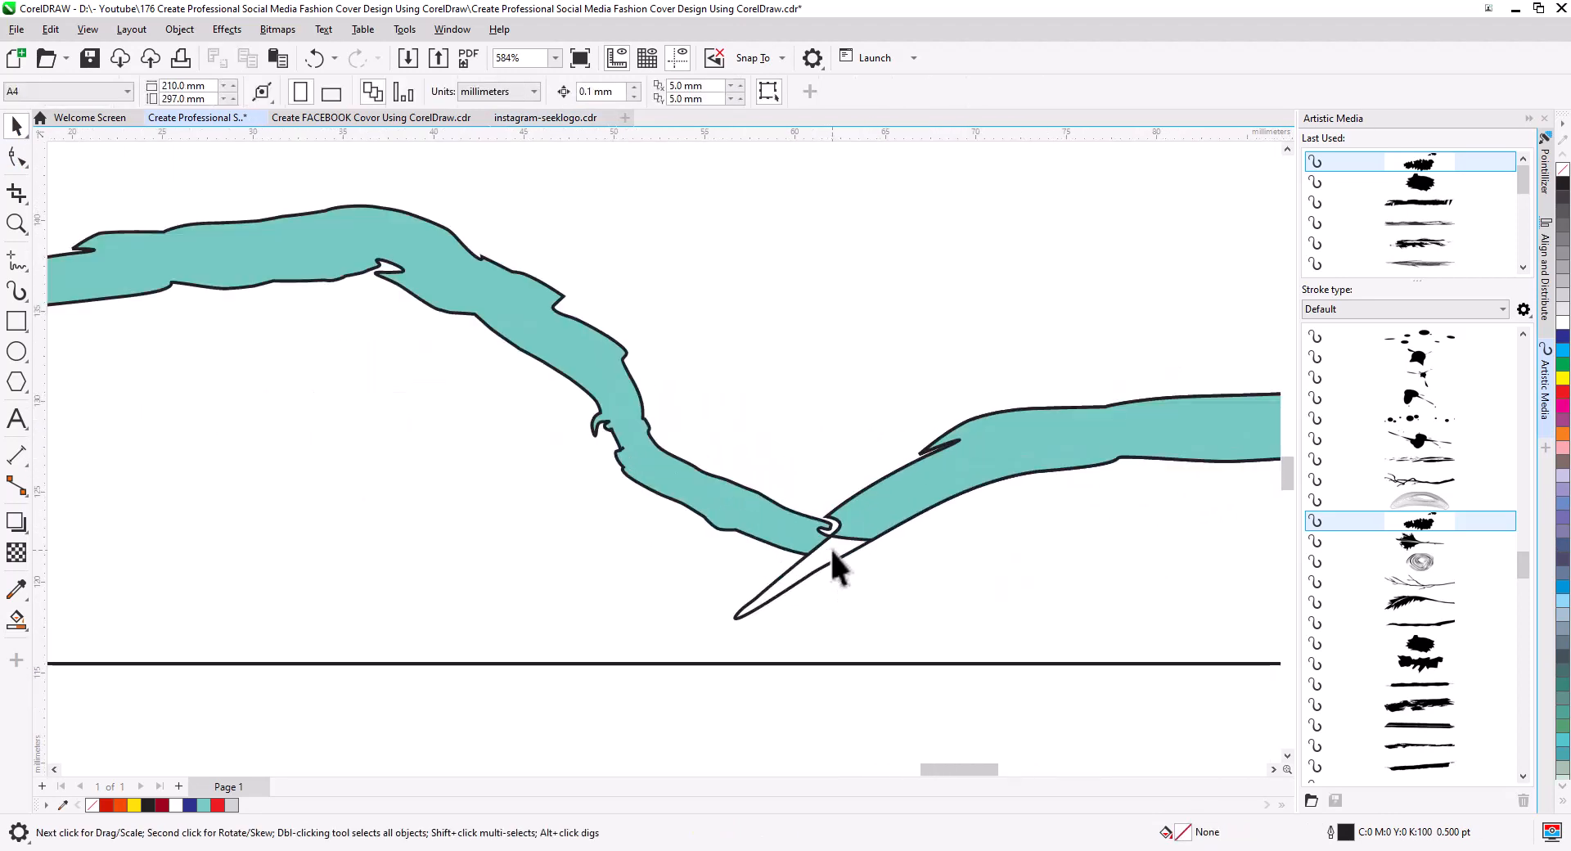
click(832, 550)
click(16, 619)
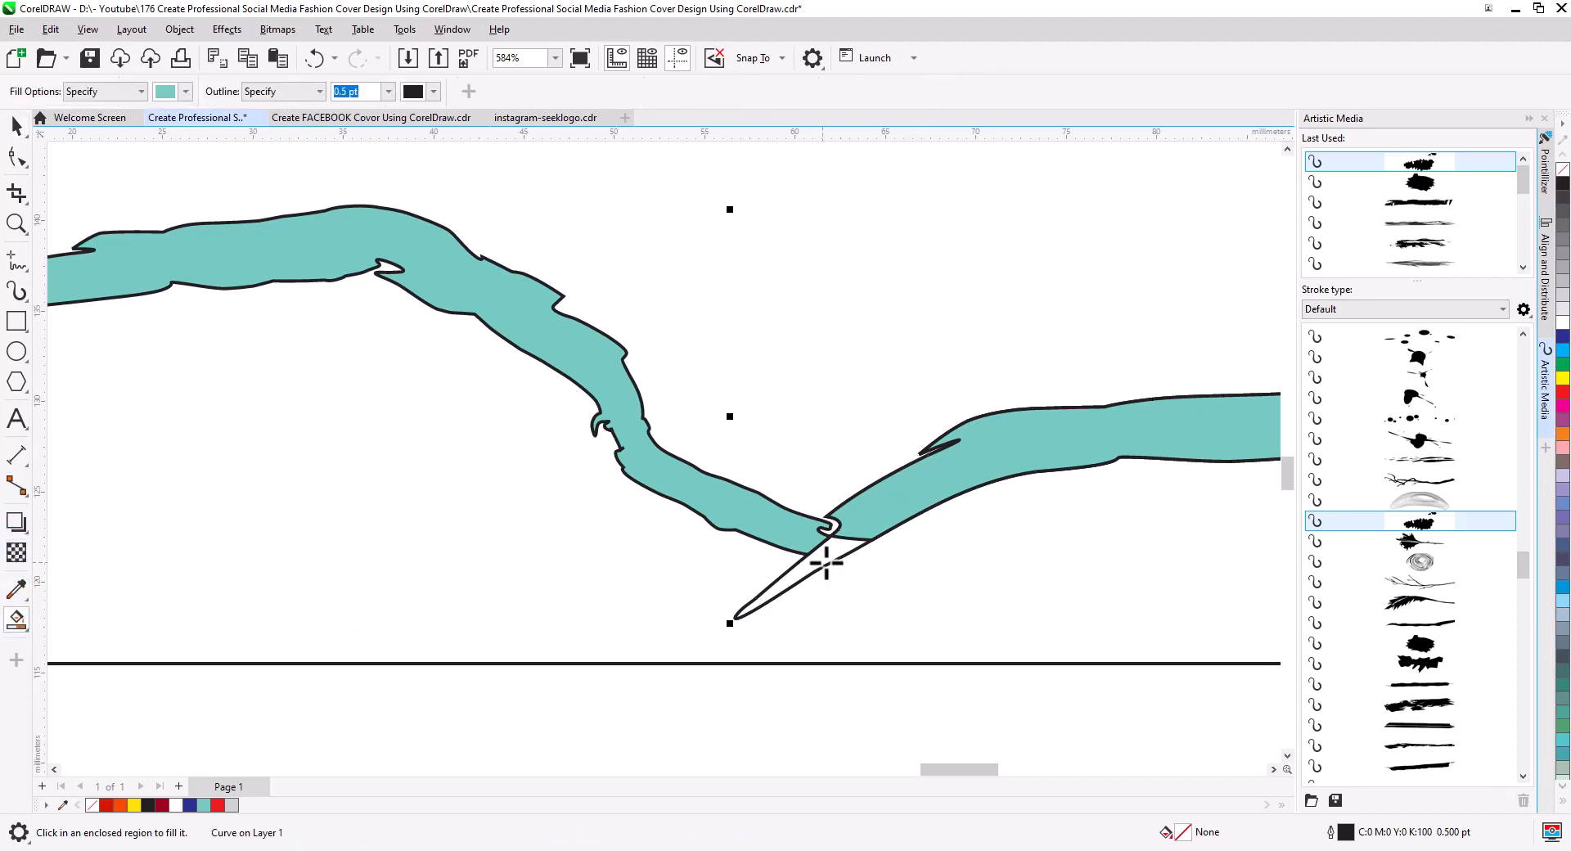
click(832, 556)
Extend the tail's tip node down to the frame's lower edge and weld the tail to the middle teal band.
click(16, 156)
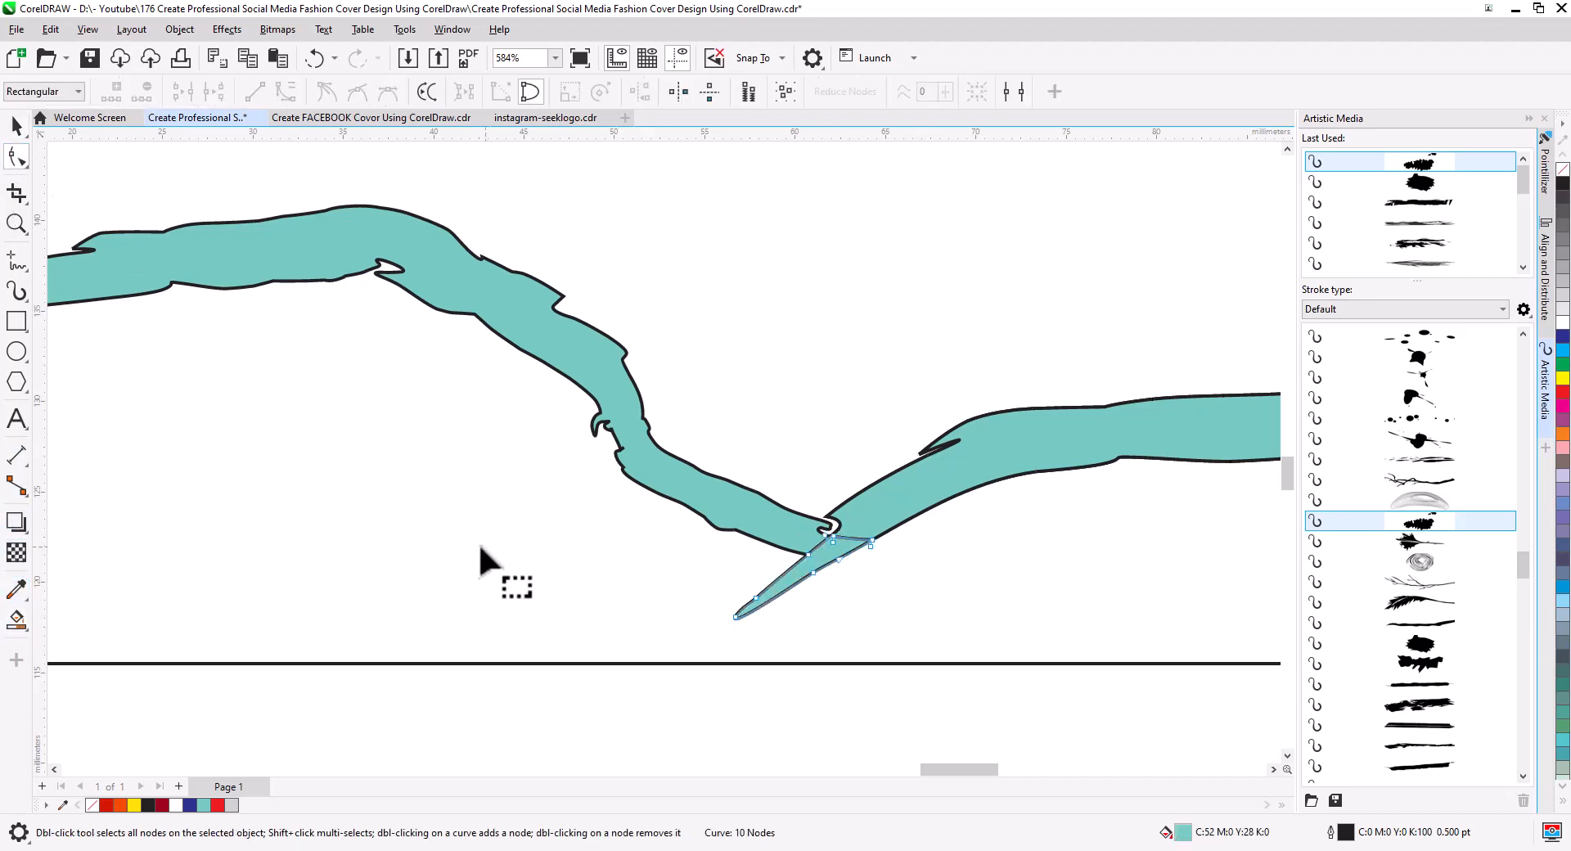
click(734, 618)
drag(735, 618, 680, 660)
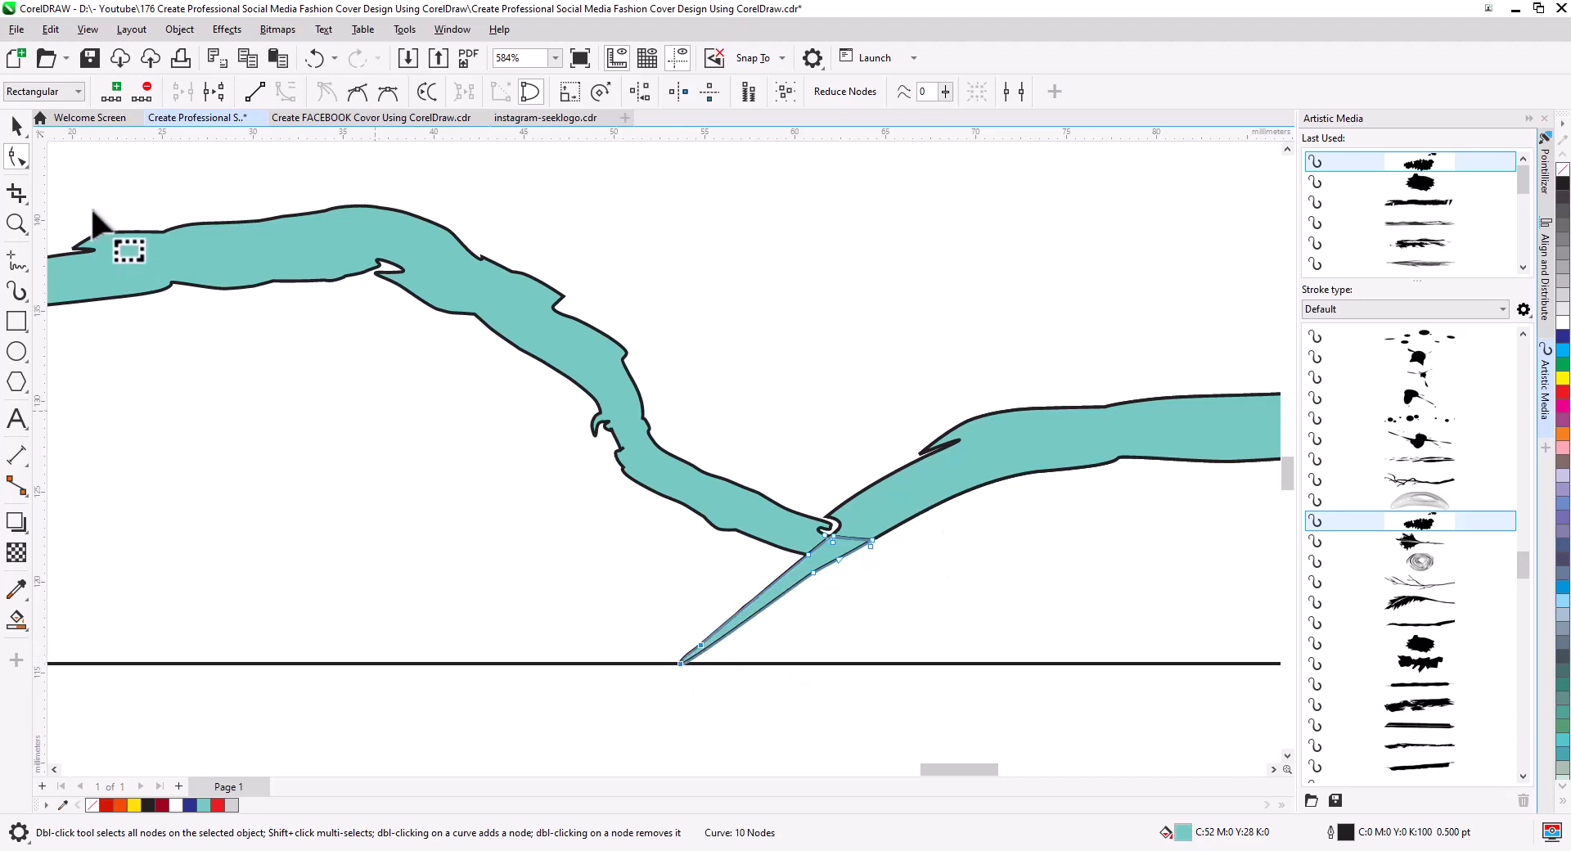
click(16, 126)
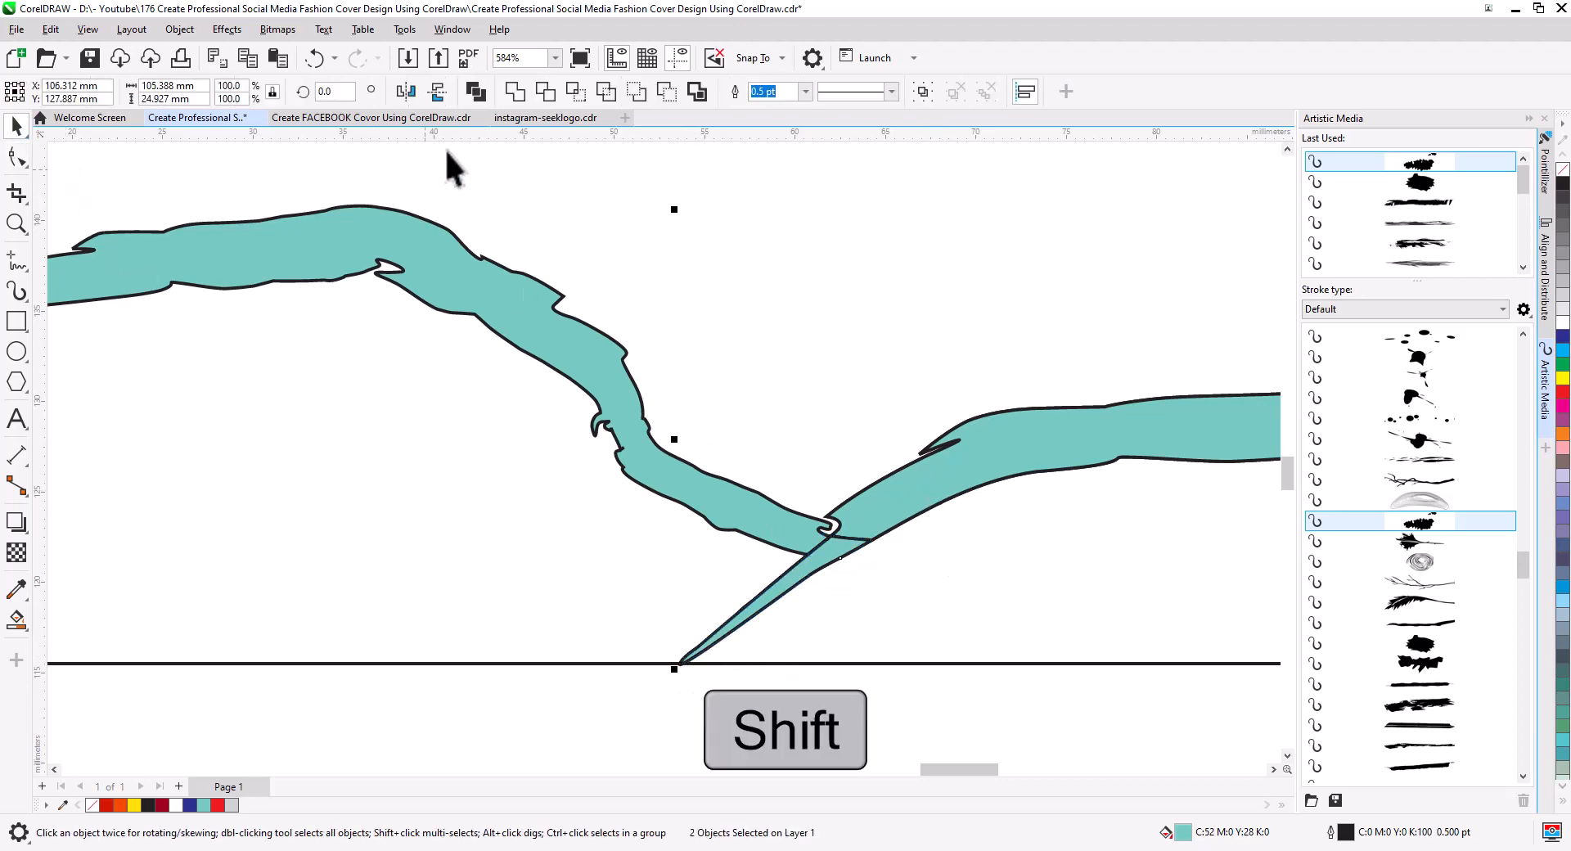
click(515, 93)
Paste the red and grey banner shapes back in place and send them to the back of the page.
scroll(610, 298, down, 7)
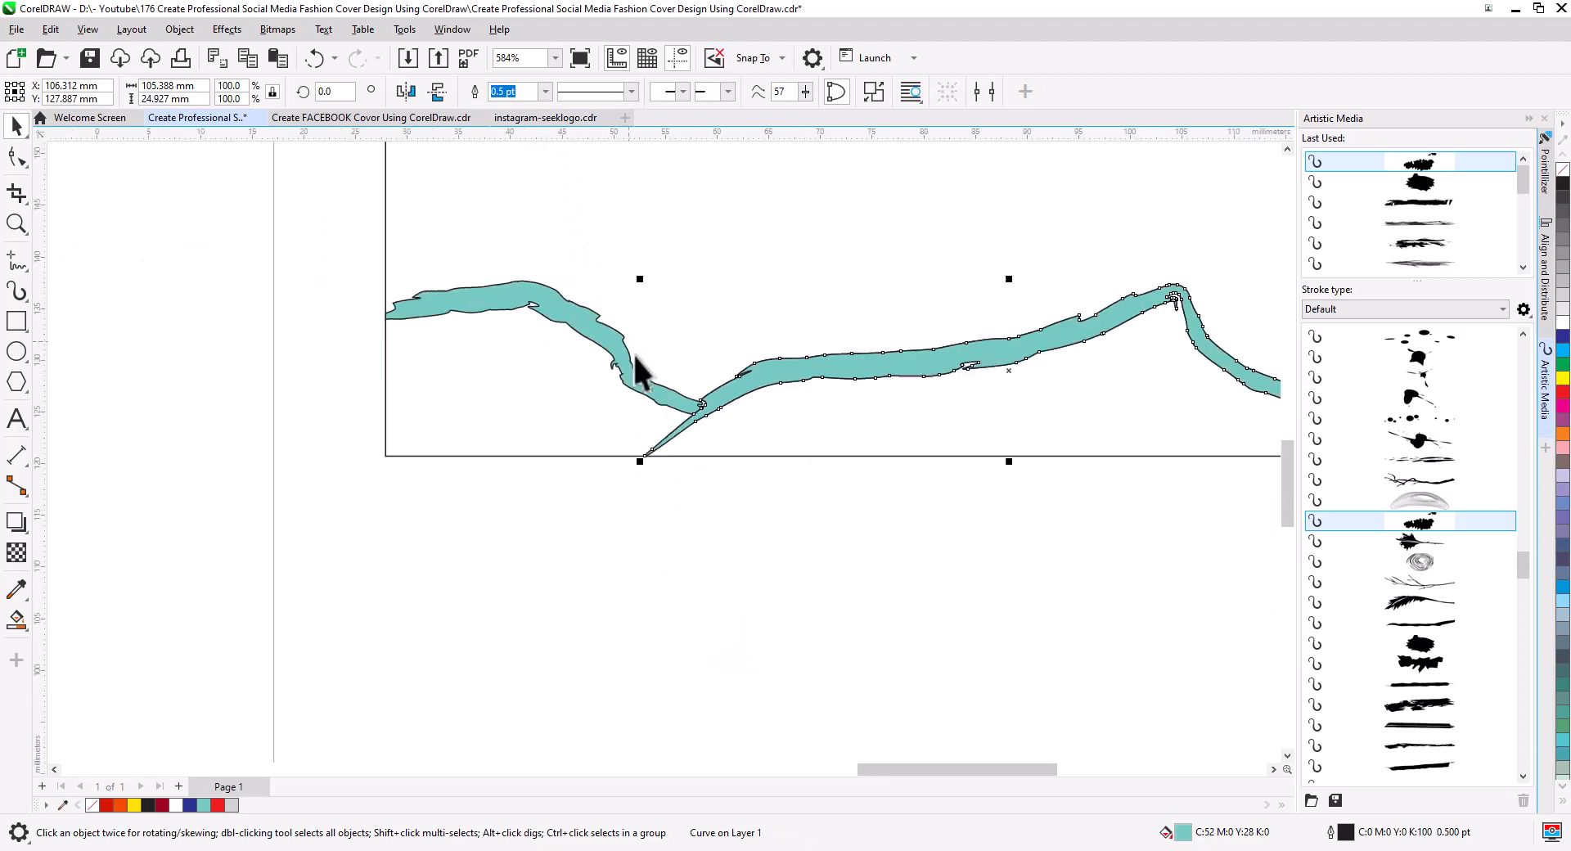
drag(834, 416, 654, 485)
drag(734, 532, 645, 546)
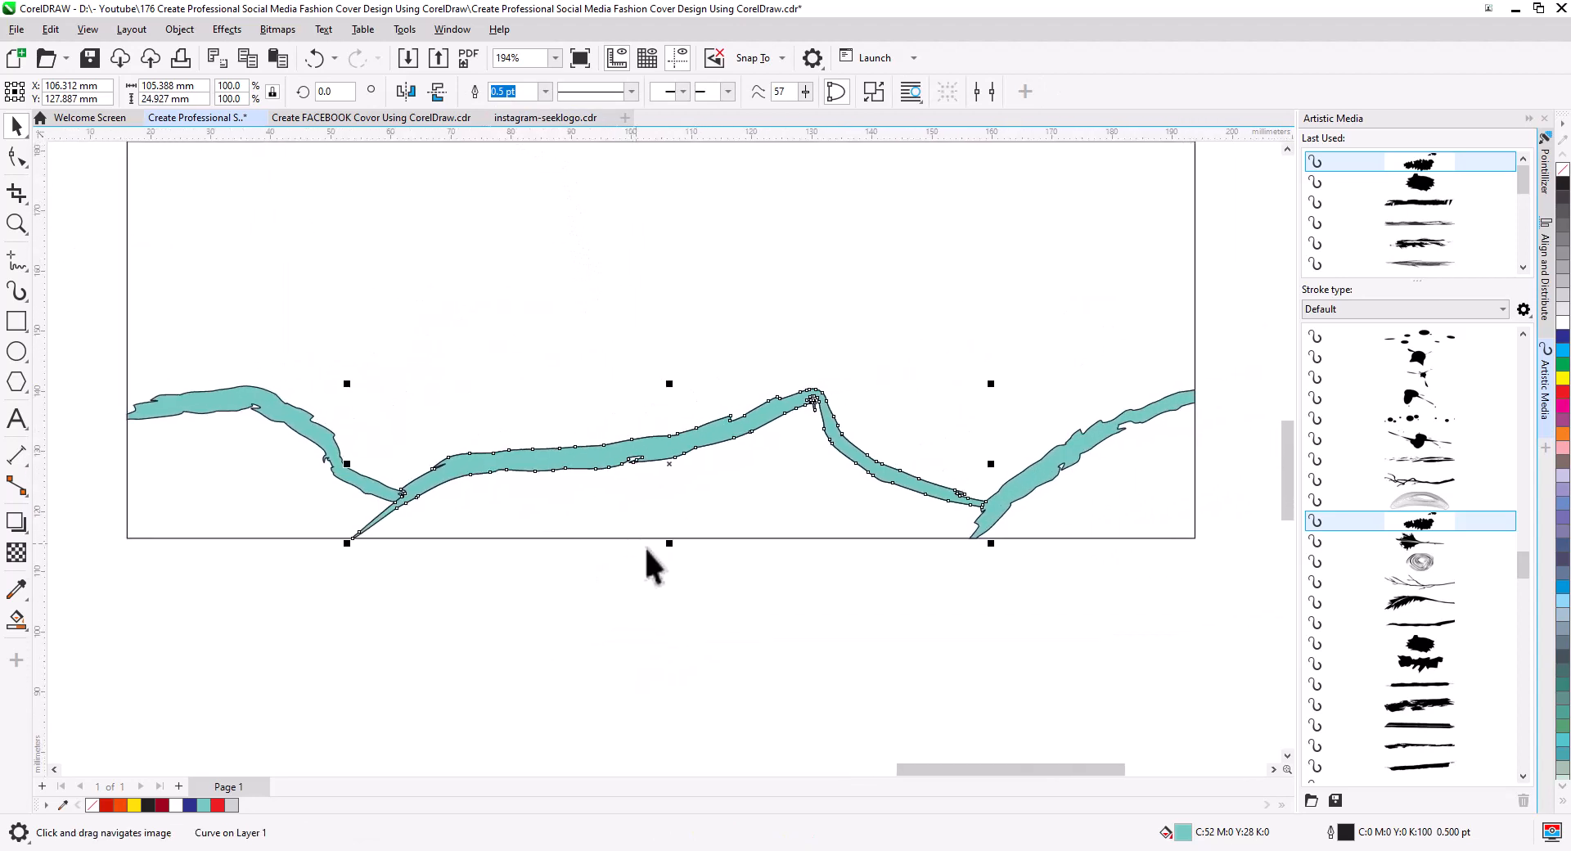
click(836, 613)
key(ctrl+v)
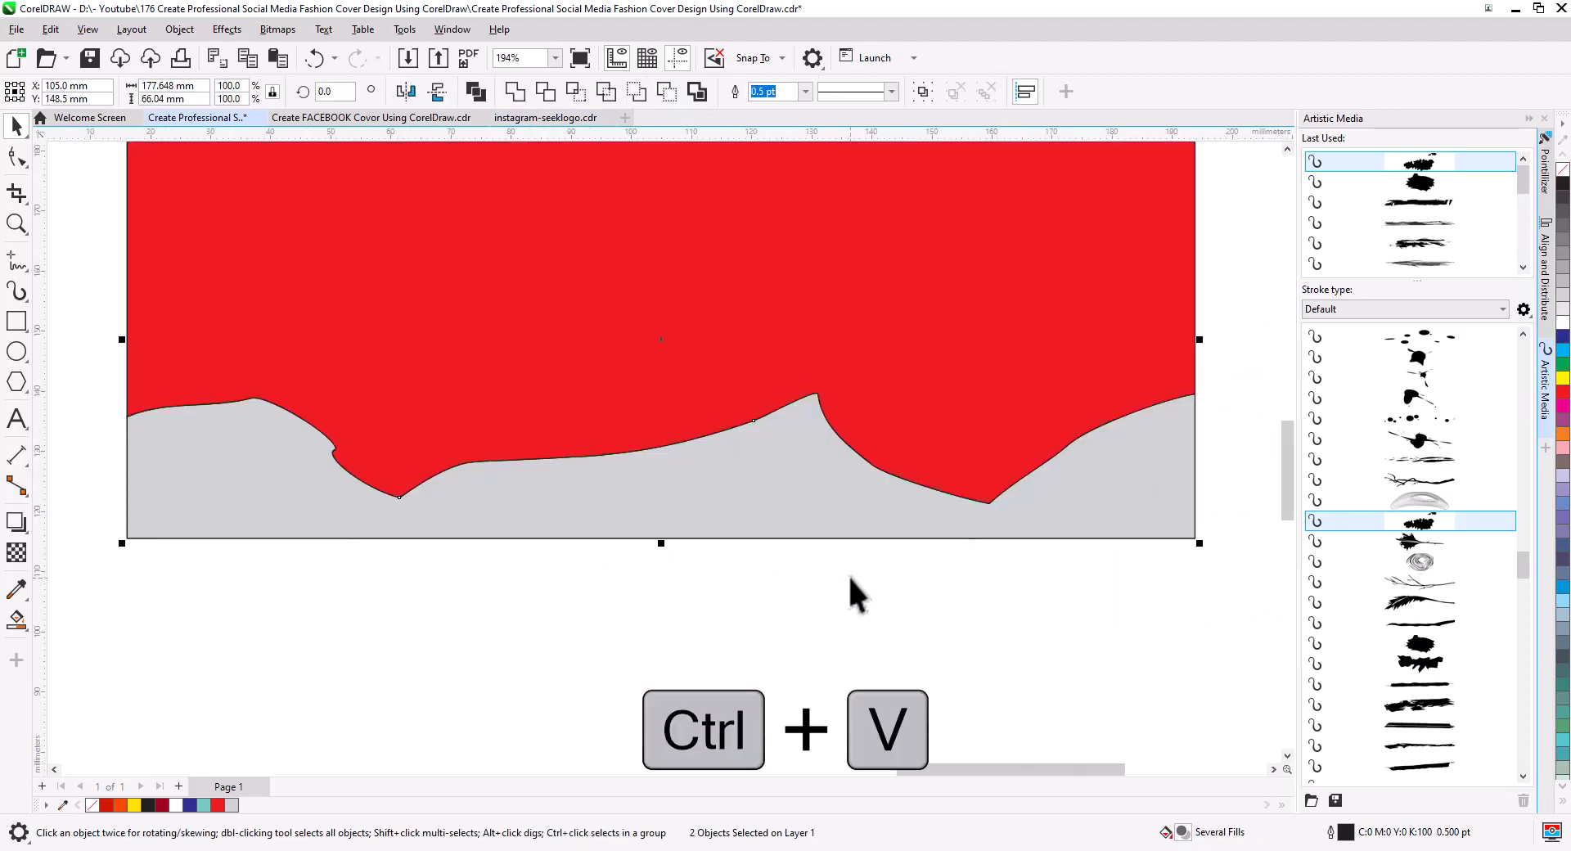
right_click(988, 398)
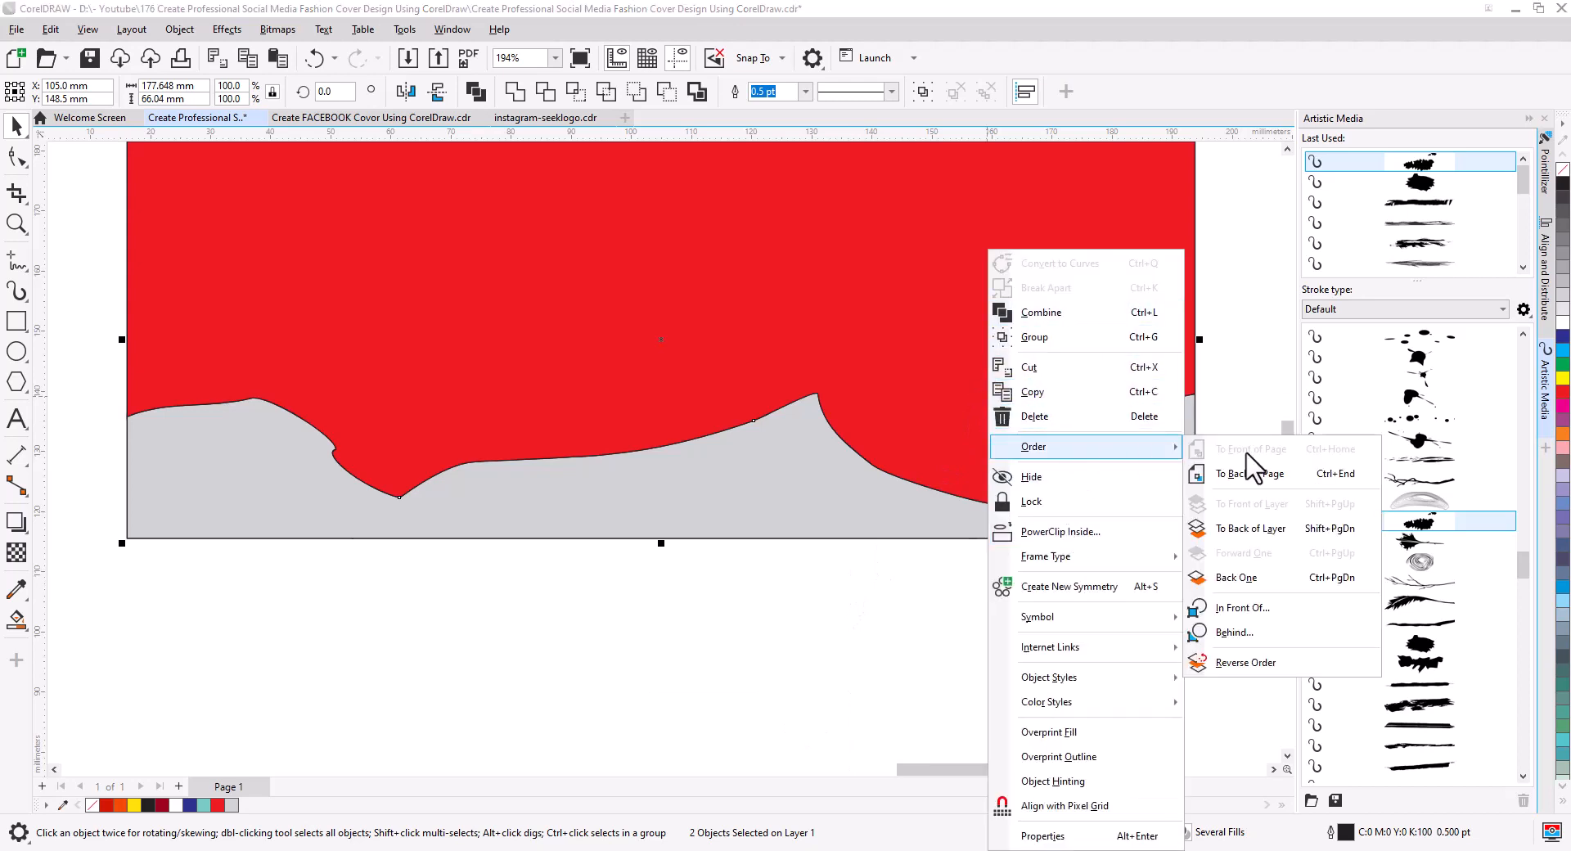
click(1219, 485)
Fill the three teal bands with white and remove their outlines.
click(970, 524)
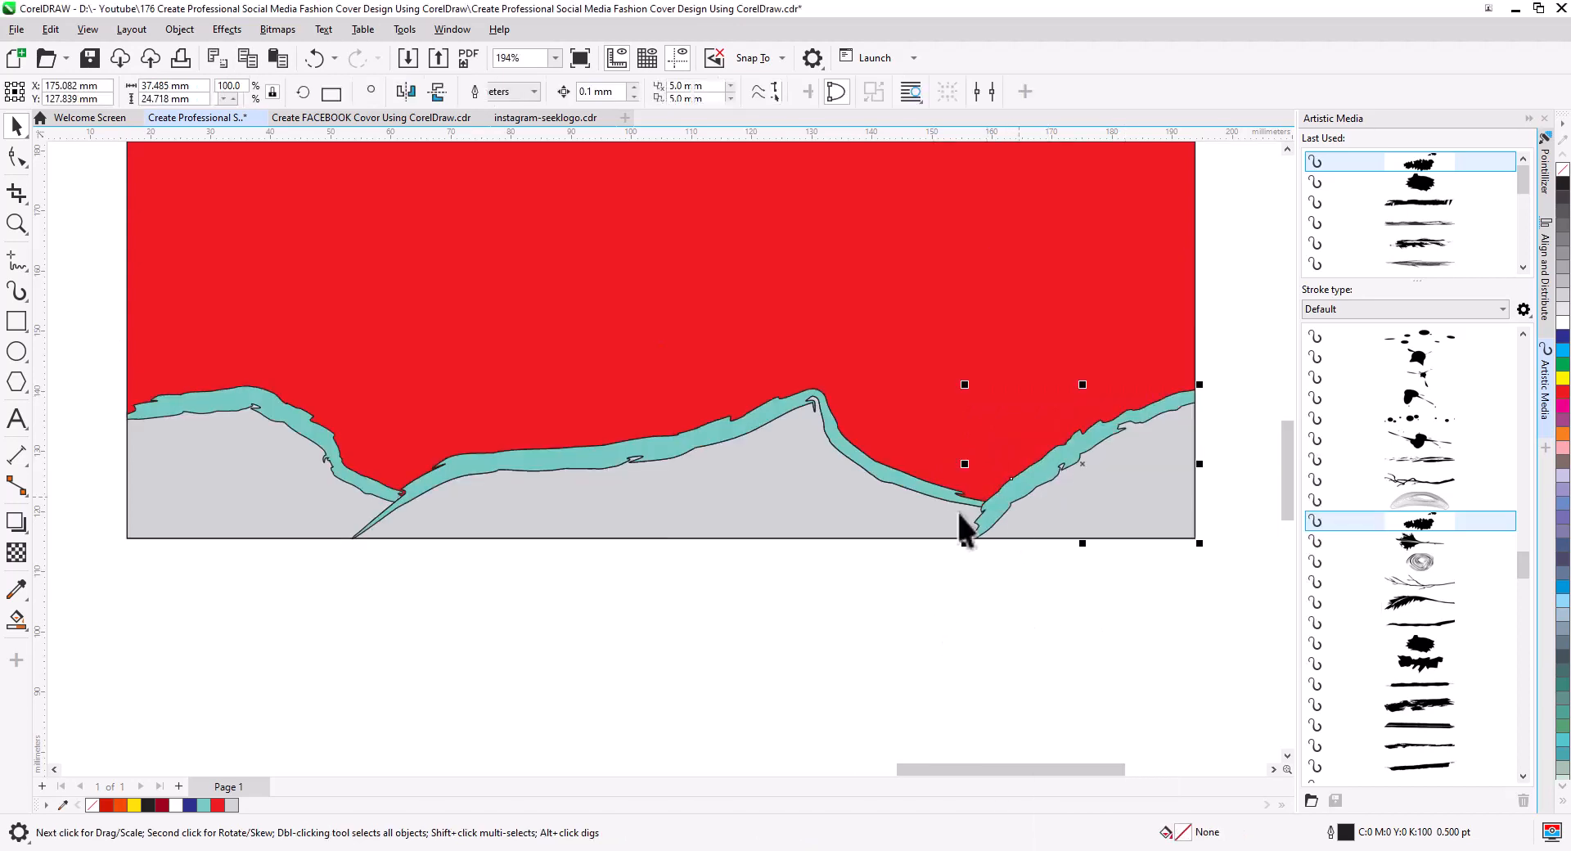
shift+click(350, 487)
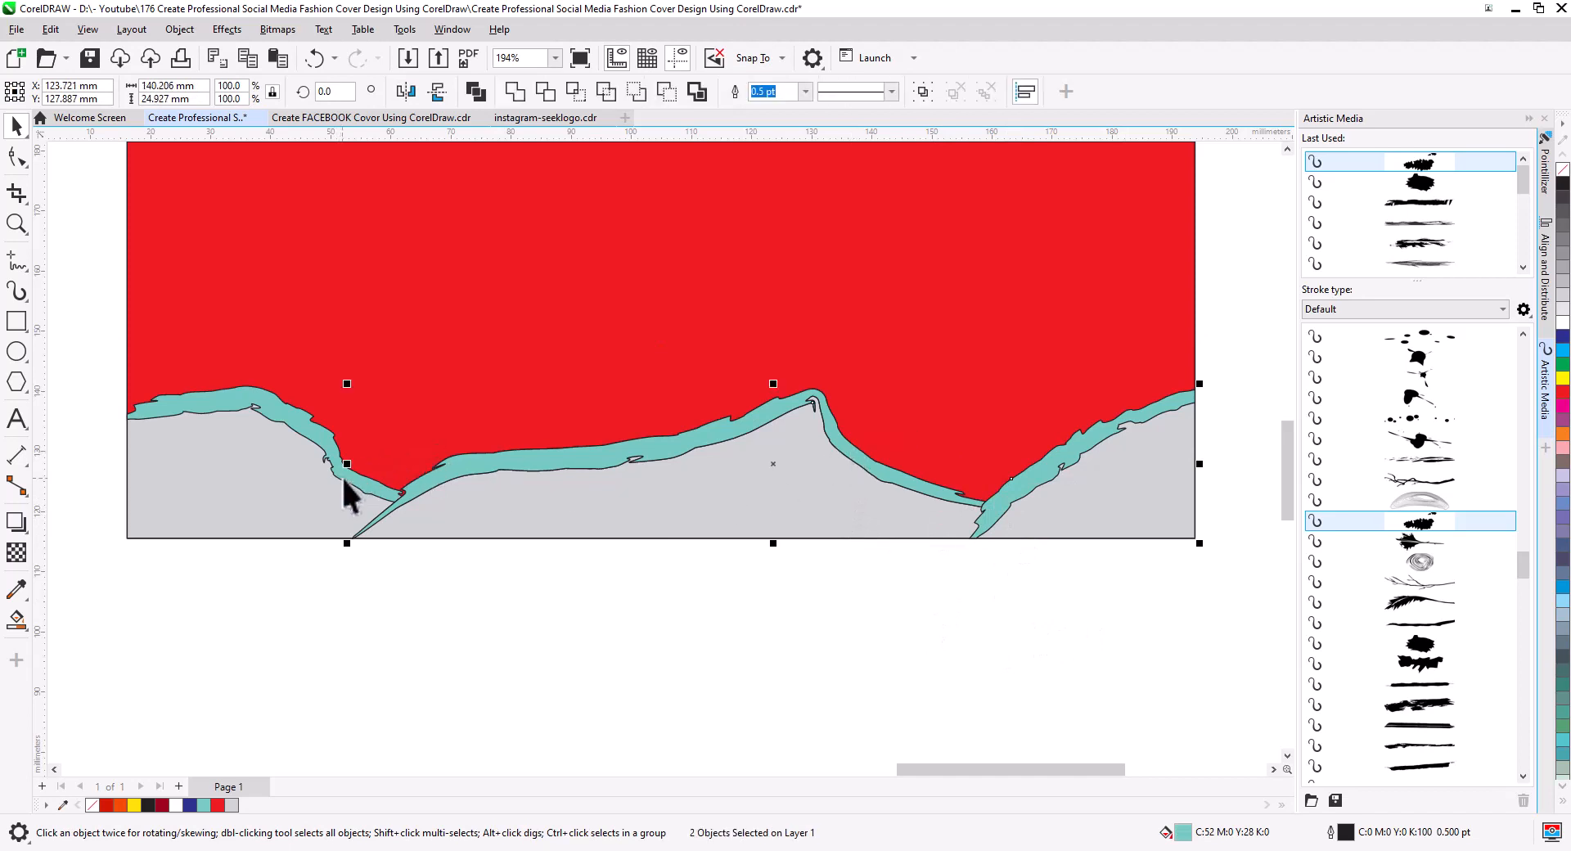
click(1563, 320)
right_click(1562, 169)
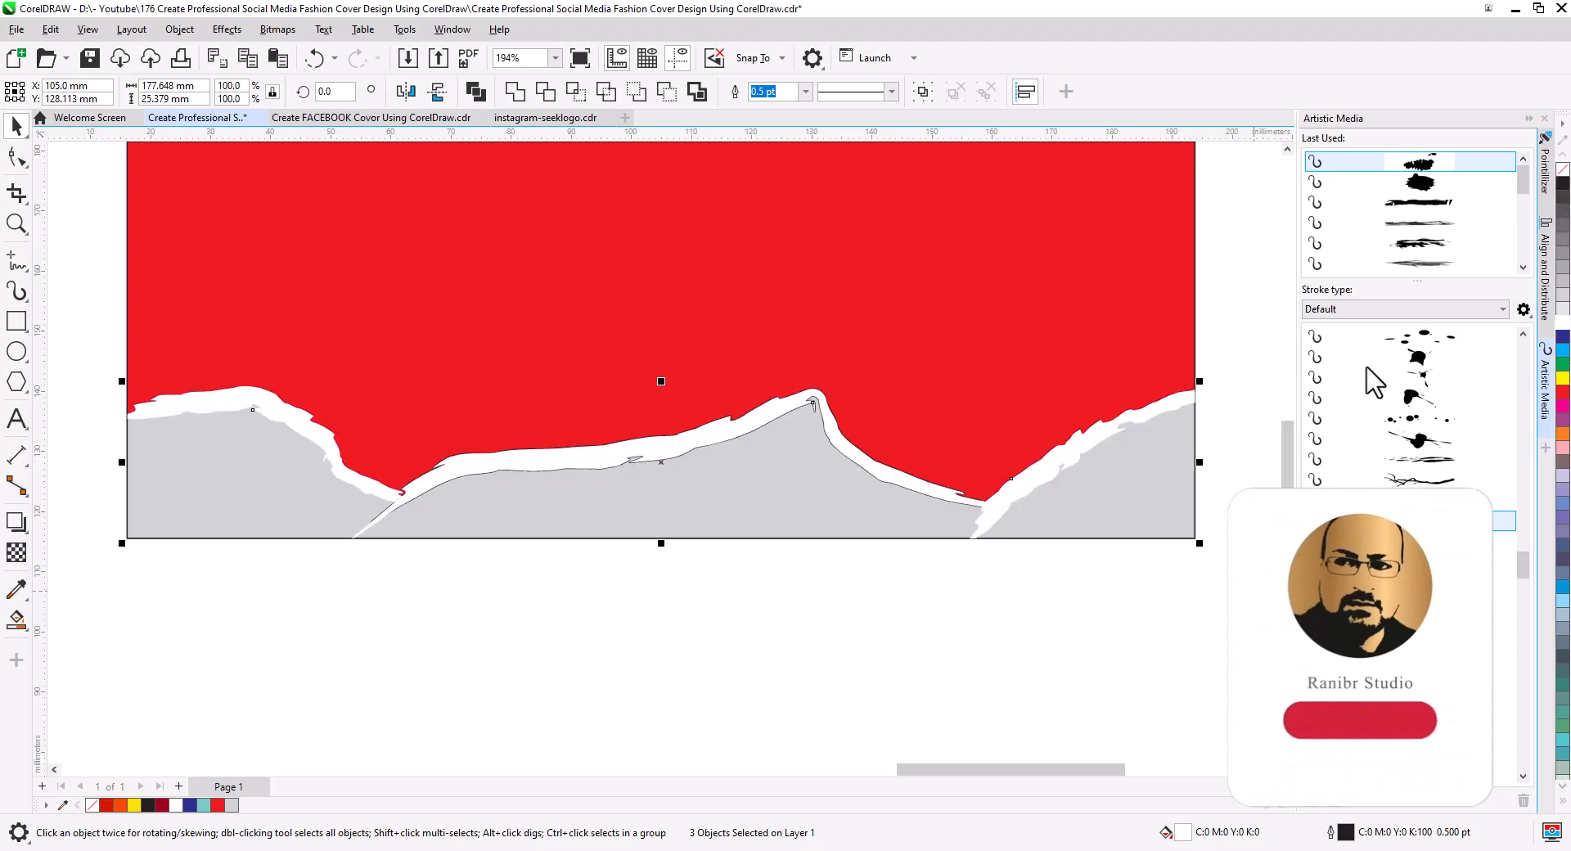
click(1126, 600)
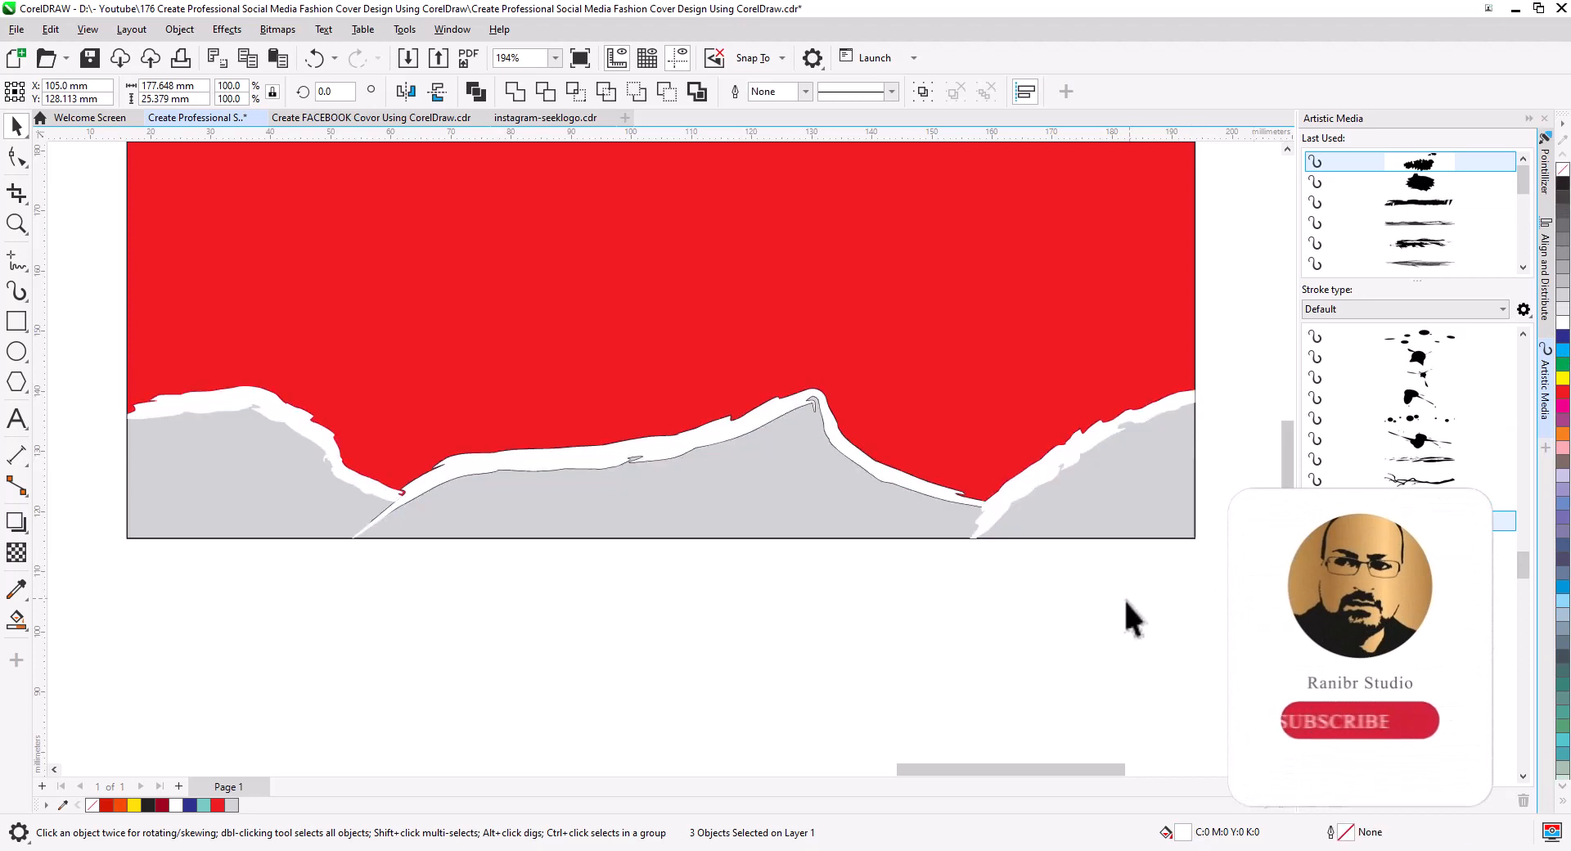
Remove the outlines from the banner's frame rectangle, grey shape and red shape.
click(775, 516)
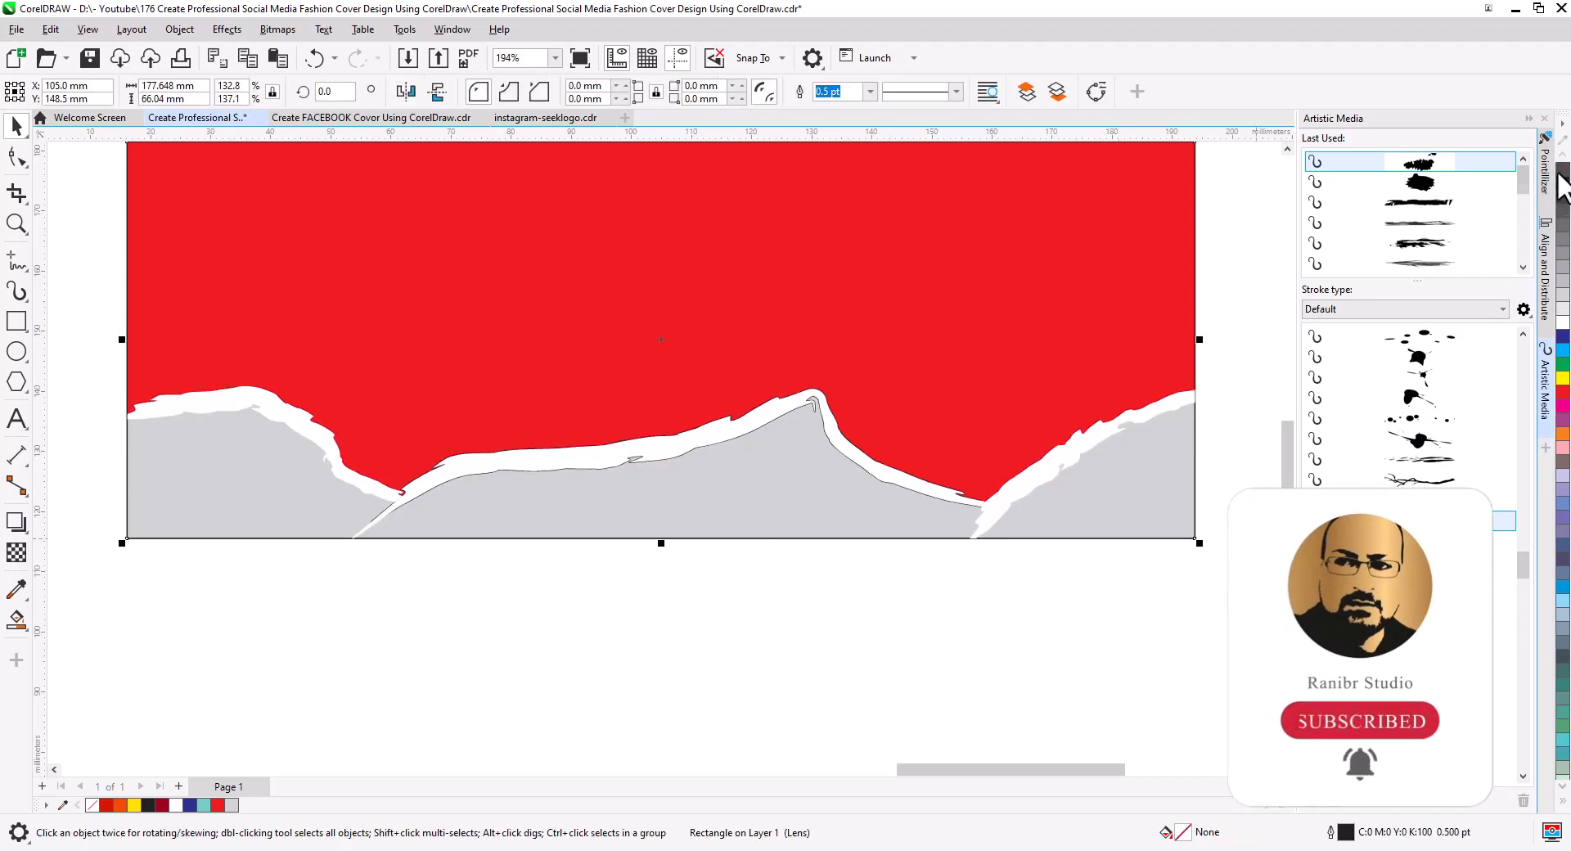
click(1158, 484)
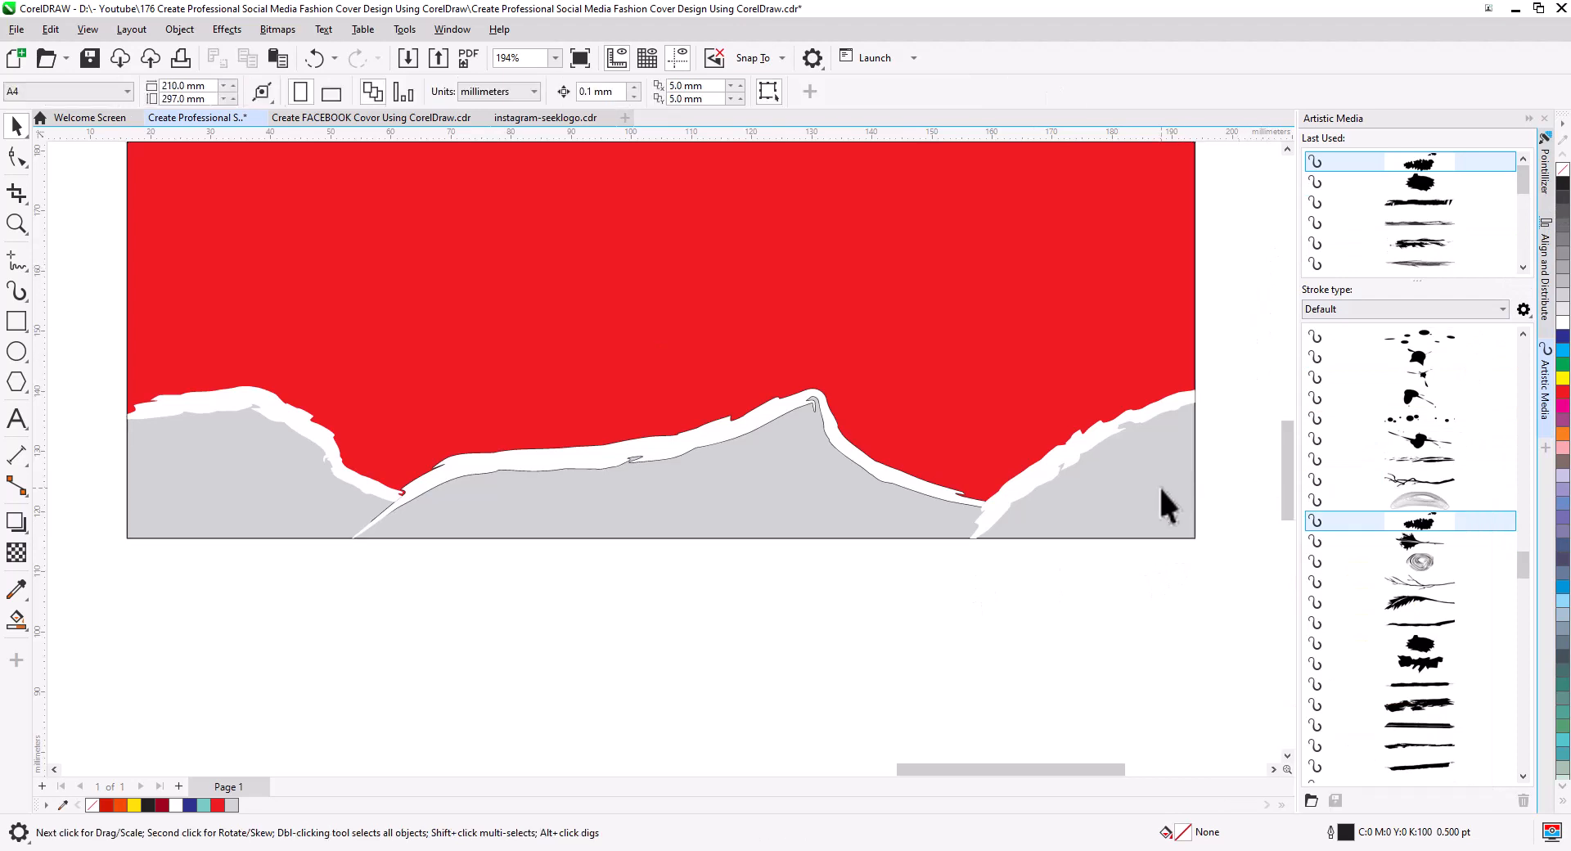
right_click(1562, 170)
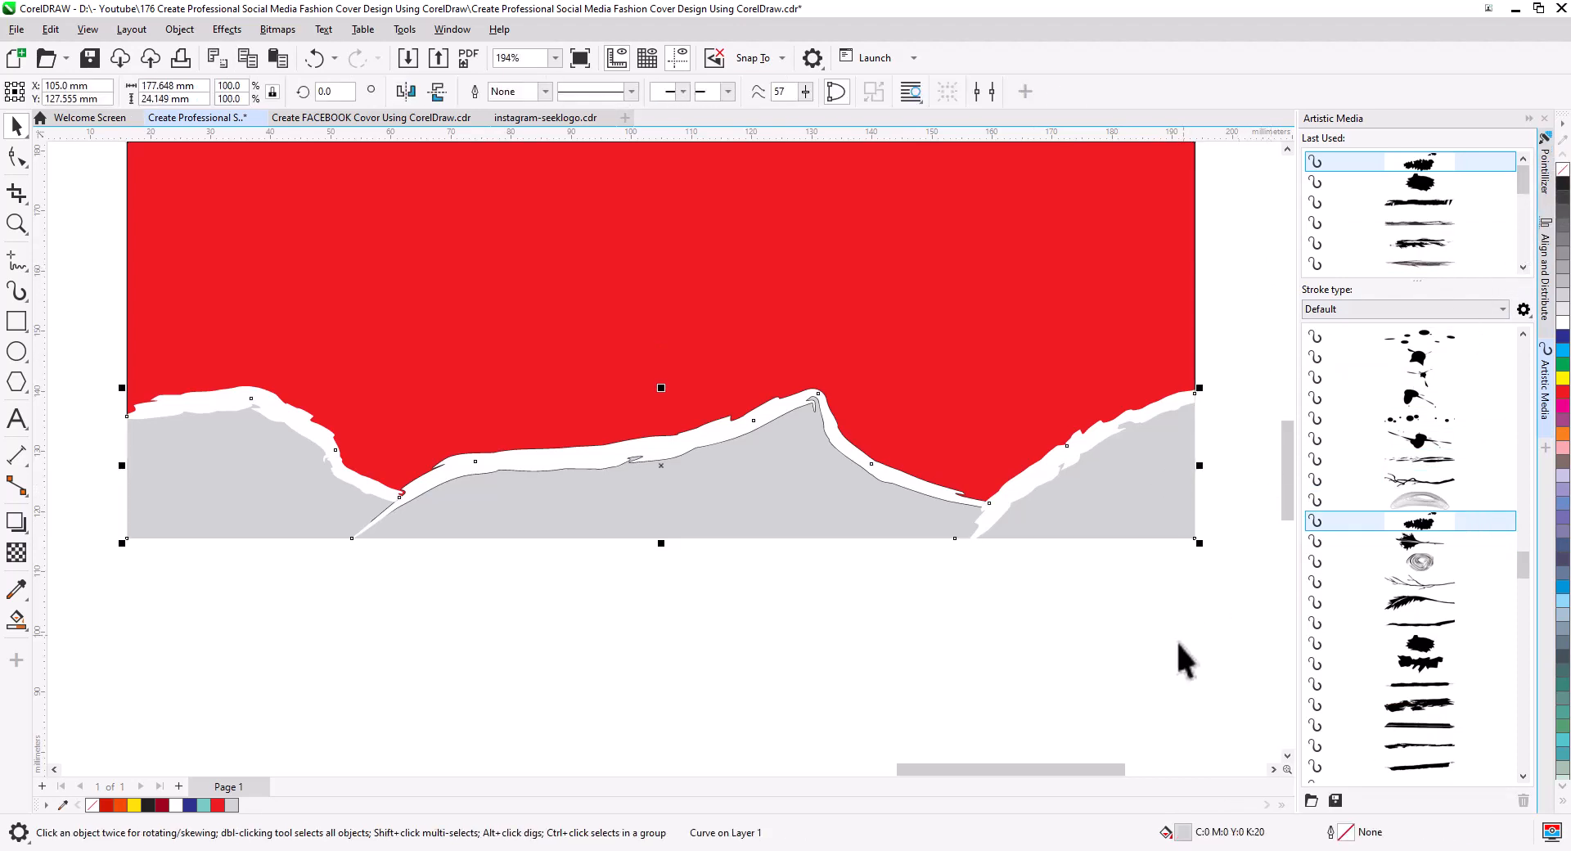
click(1041, 410)
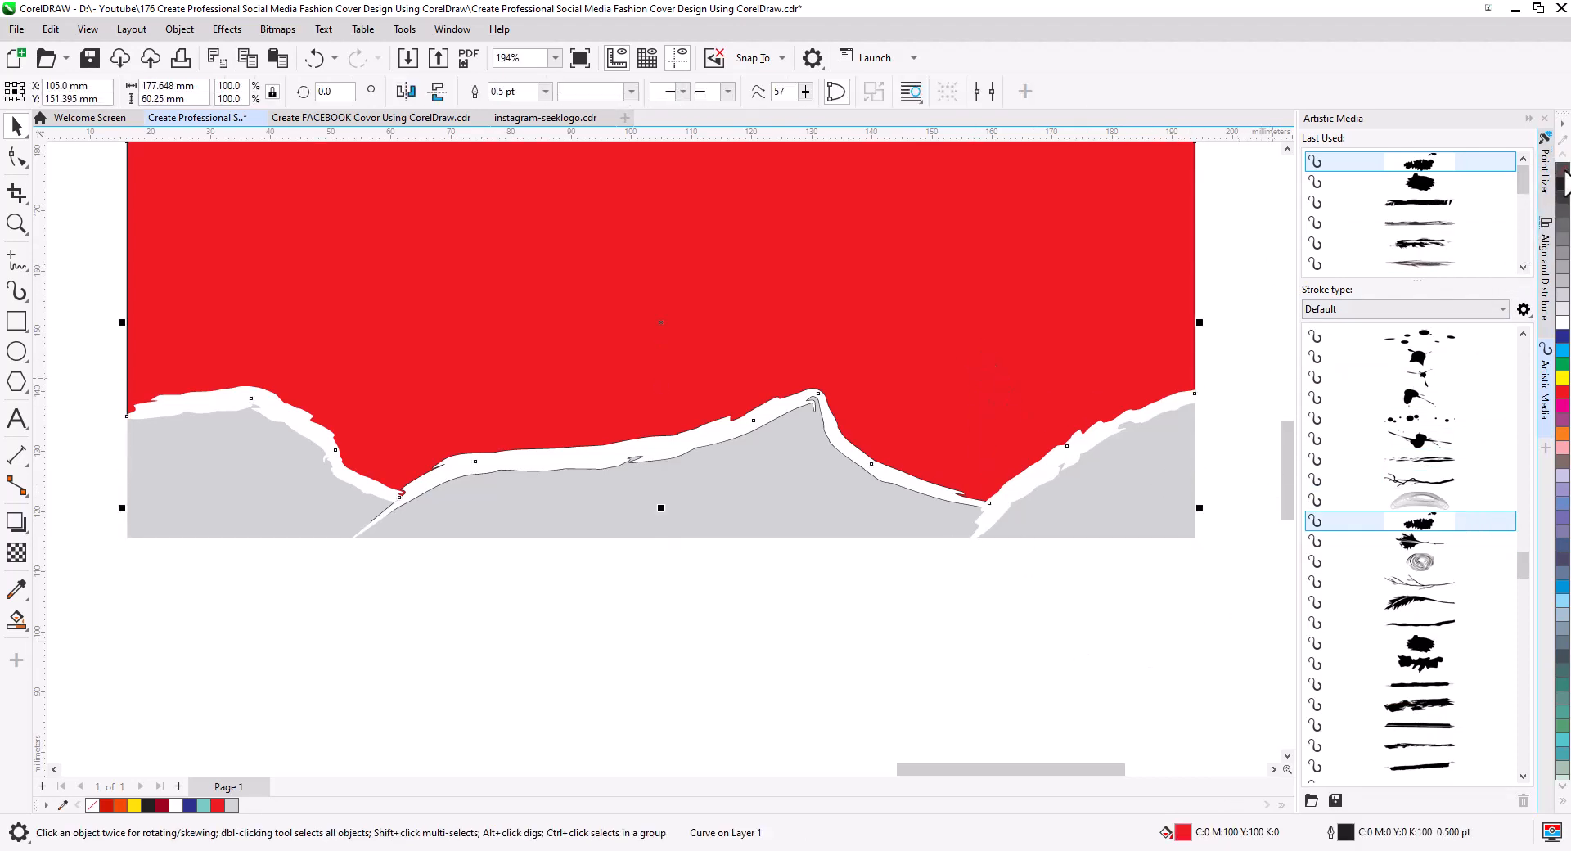
right_click(1563, 170)
click(900, 627)
Select the pieces along the wavy divider together and remove the leftover outline beneath the middle white band.
scroll(932, 635, down, 2)
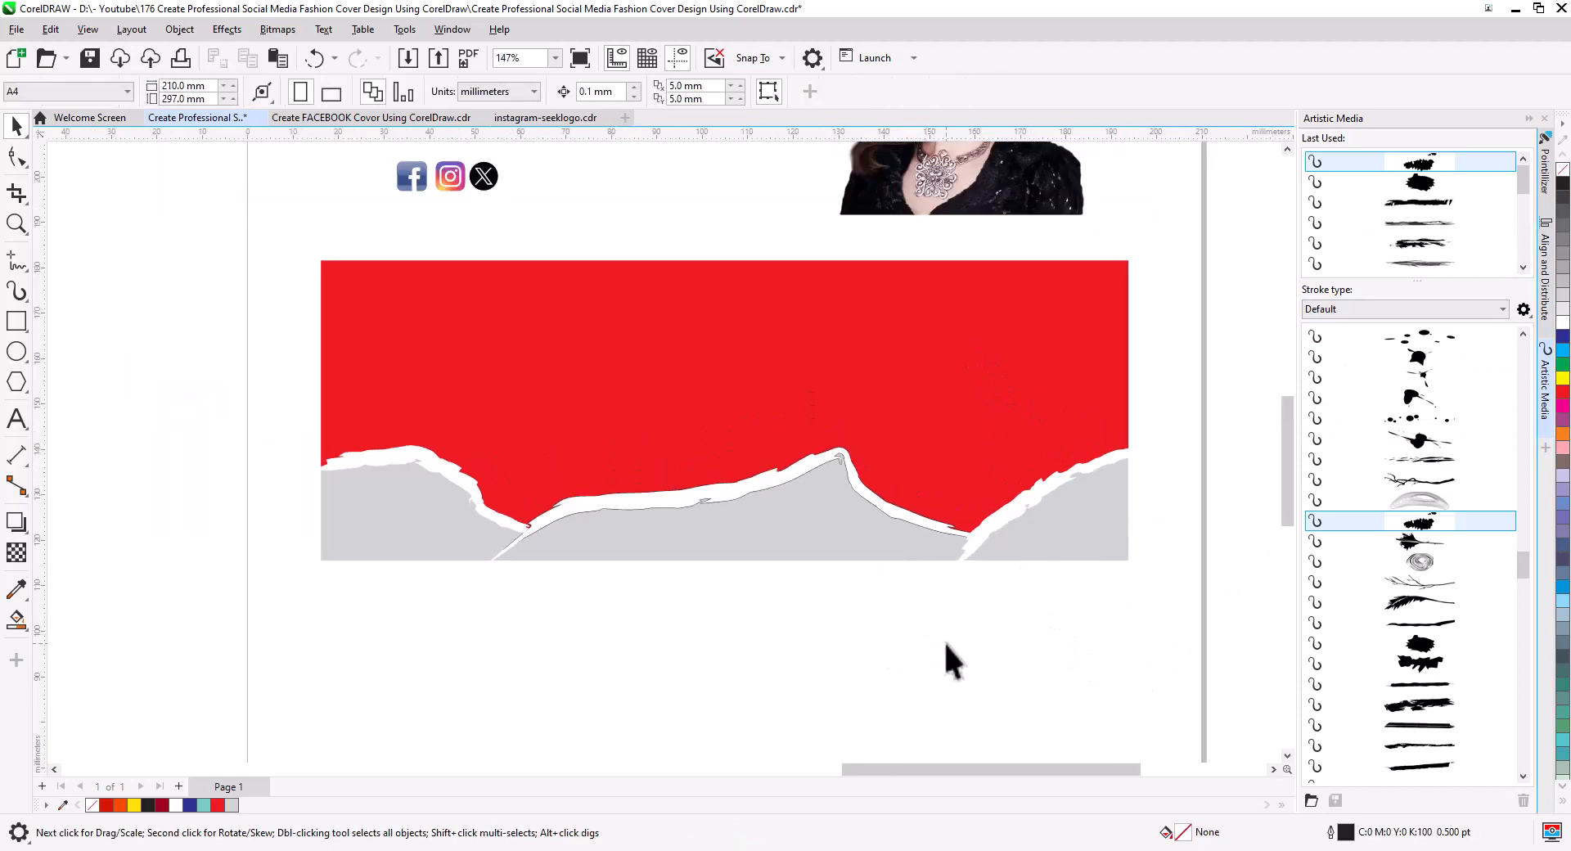
drag(1146, 618, 337, 396)
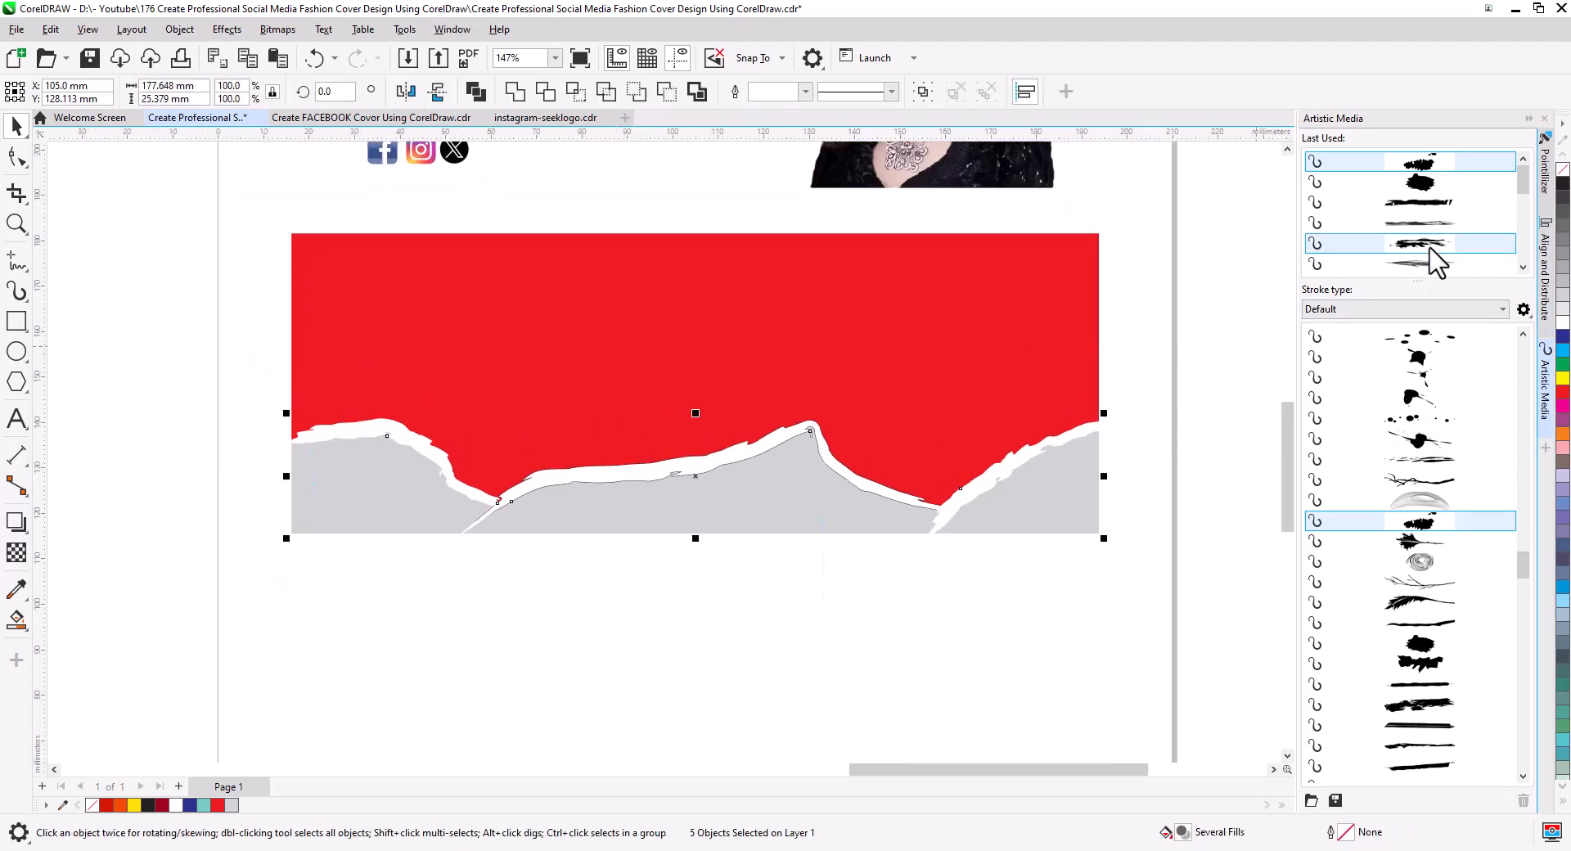
click(868, 635)
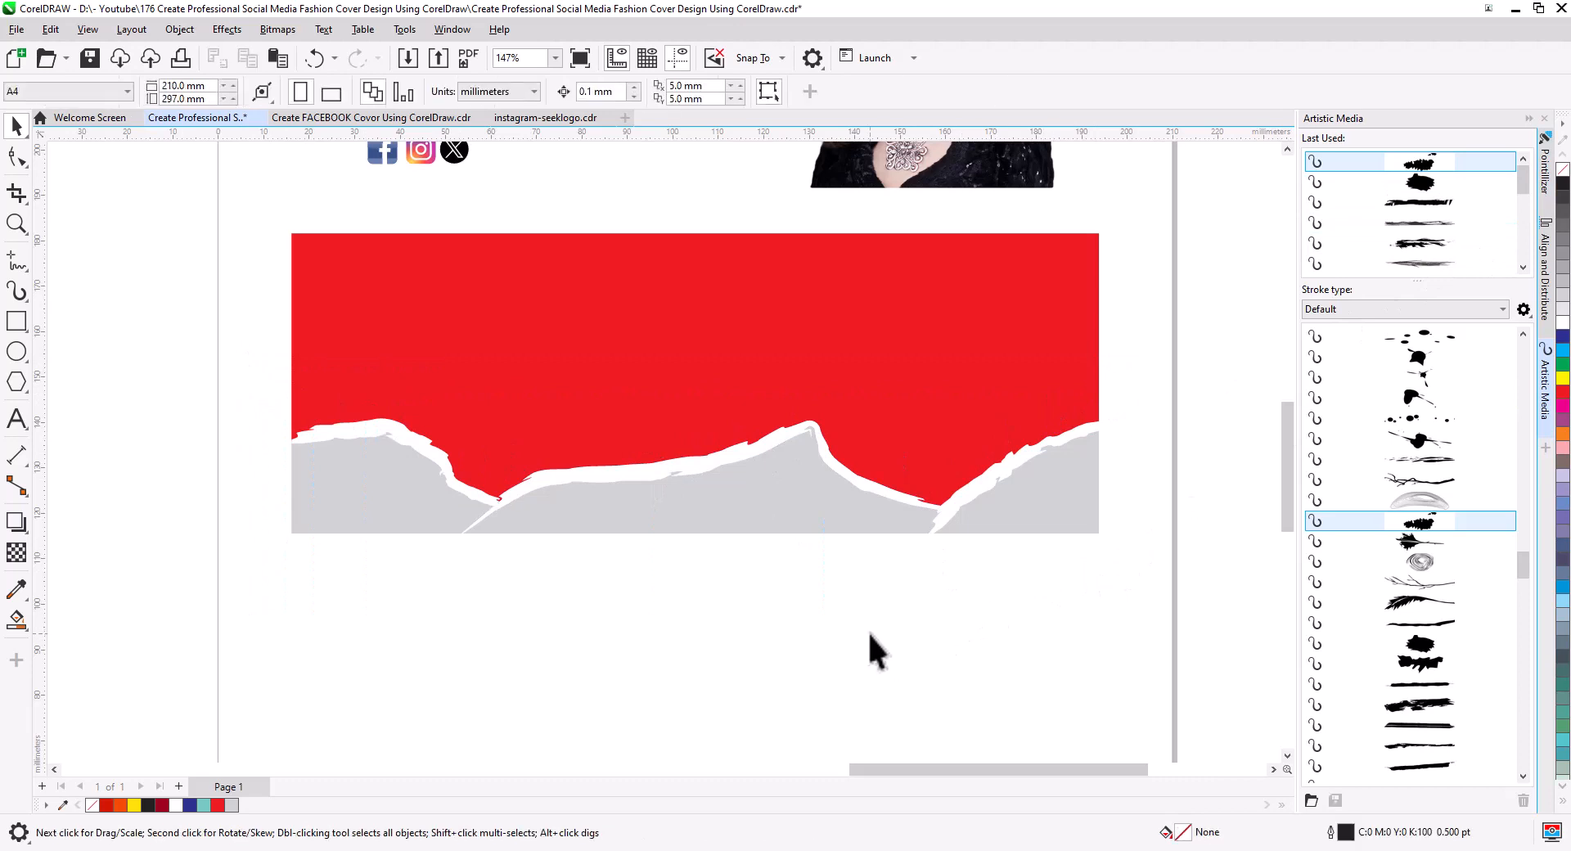
scroll(735, 491, up, 2)
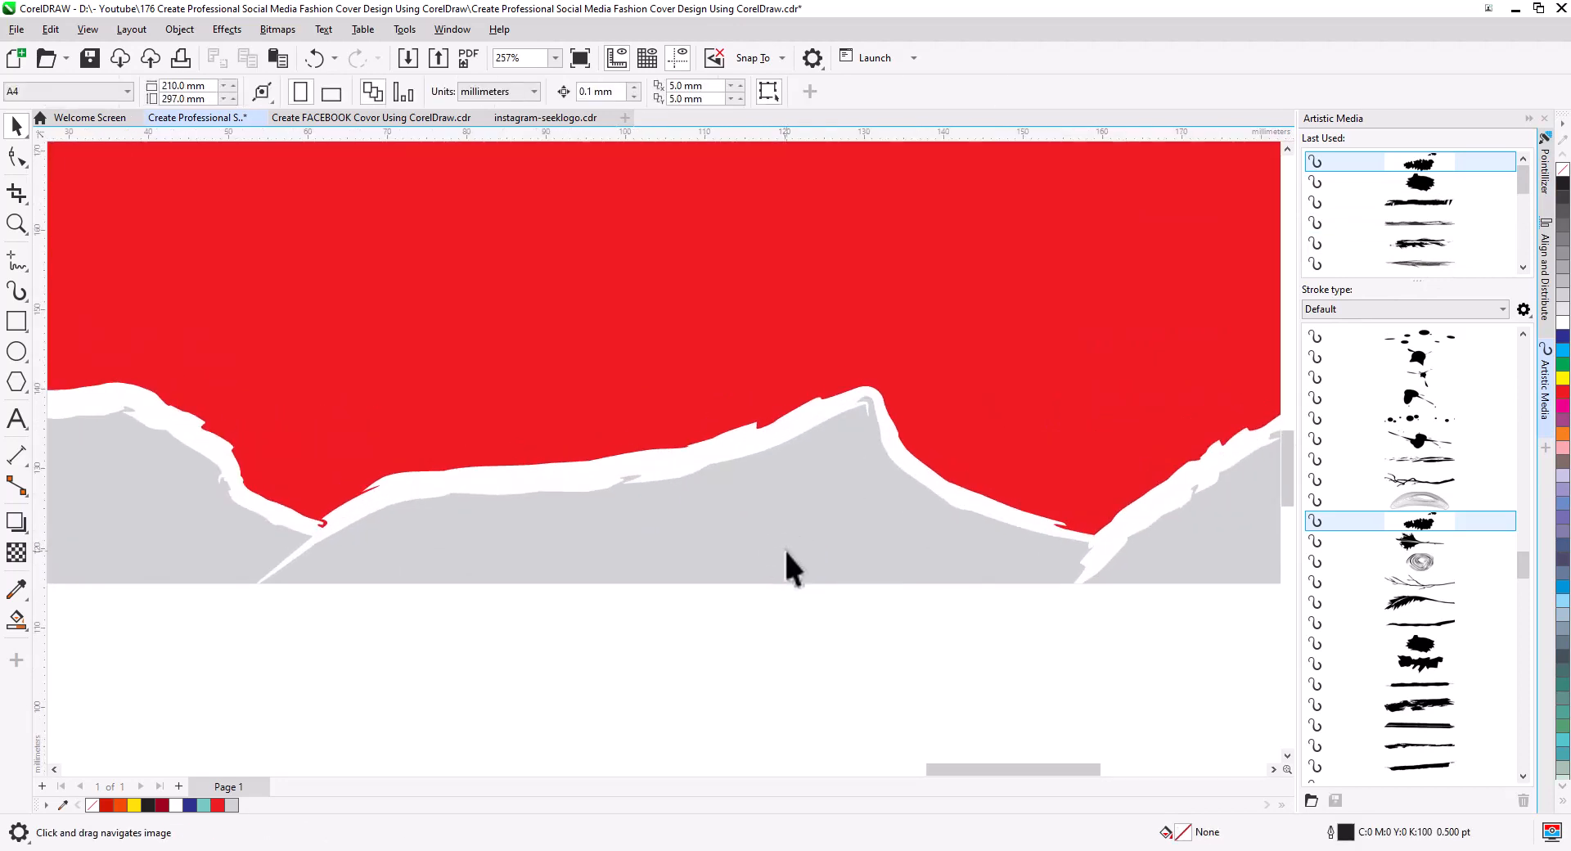
Fill the grey banner shape beneath the wavy divider with a lighter grey.
scroll(772, 583, down, 1)
click(712, 560)
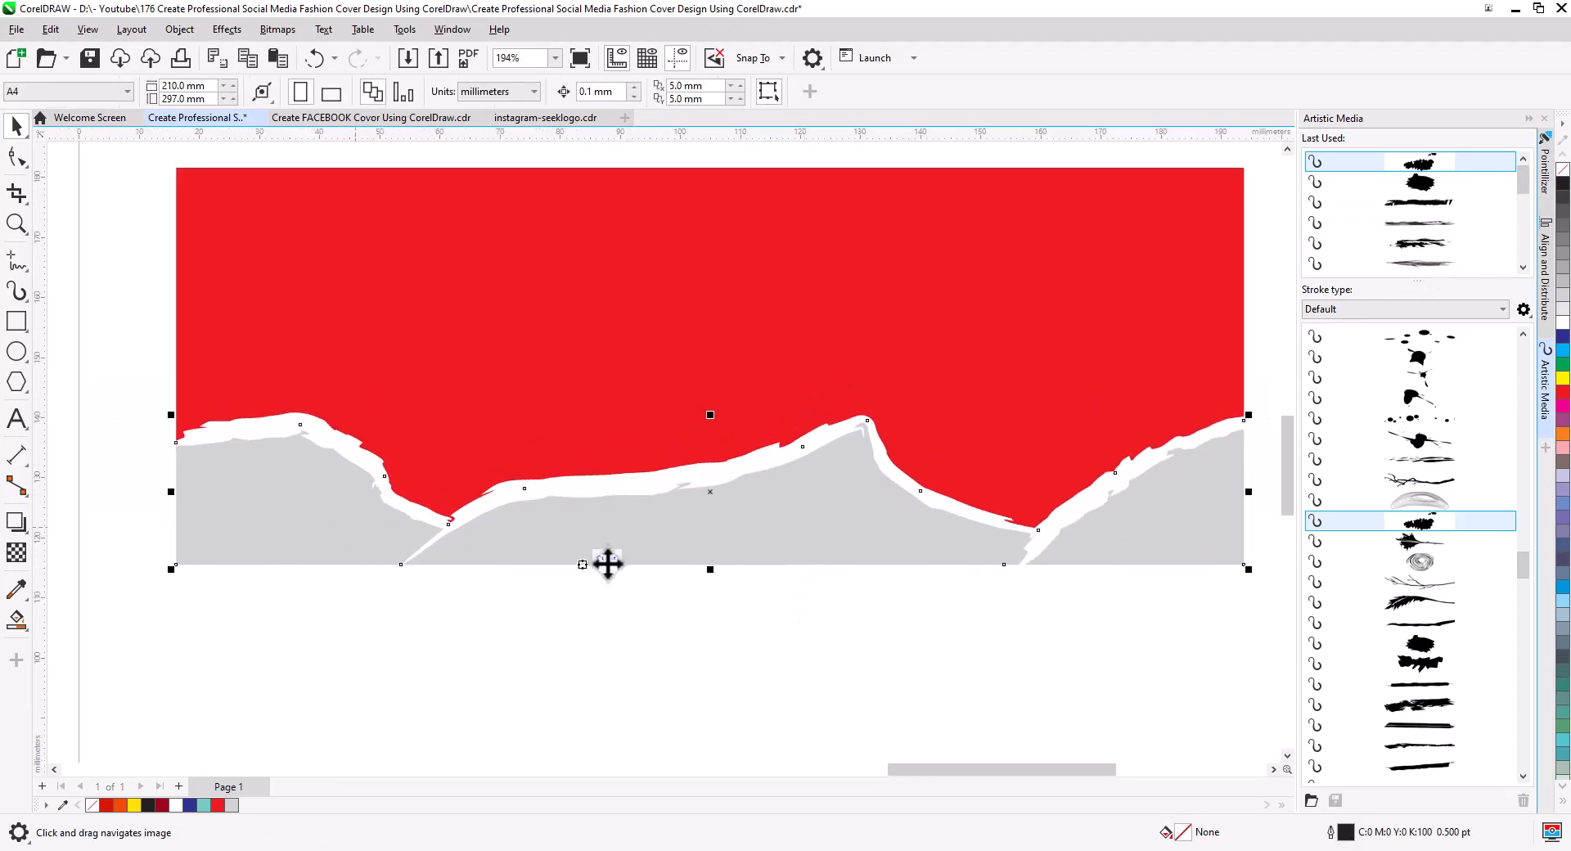
click(1563, 325)
click(642, 633)
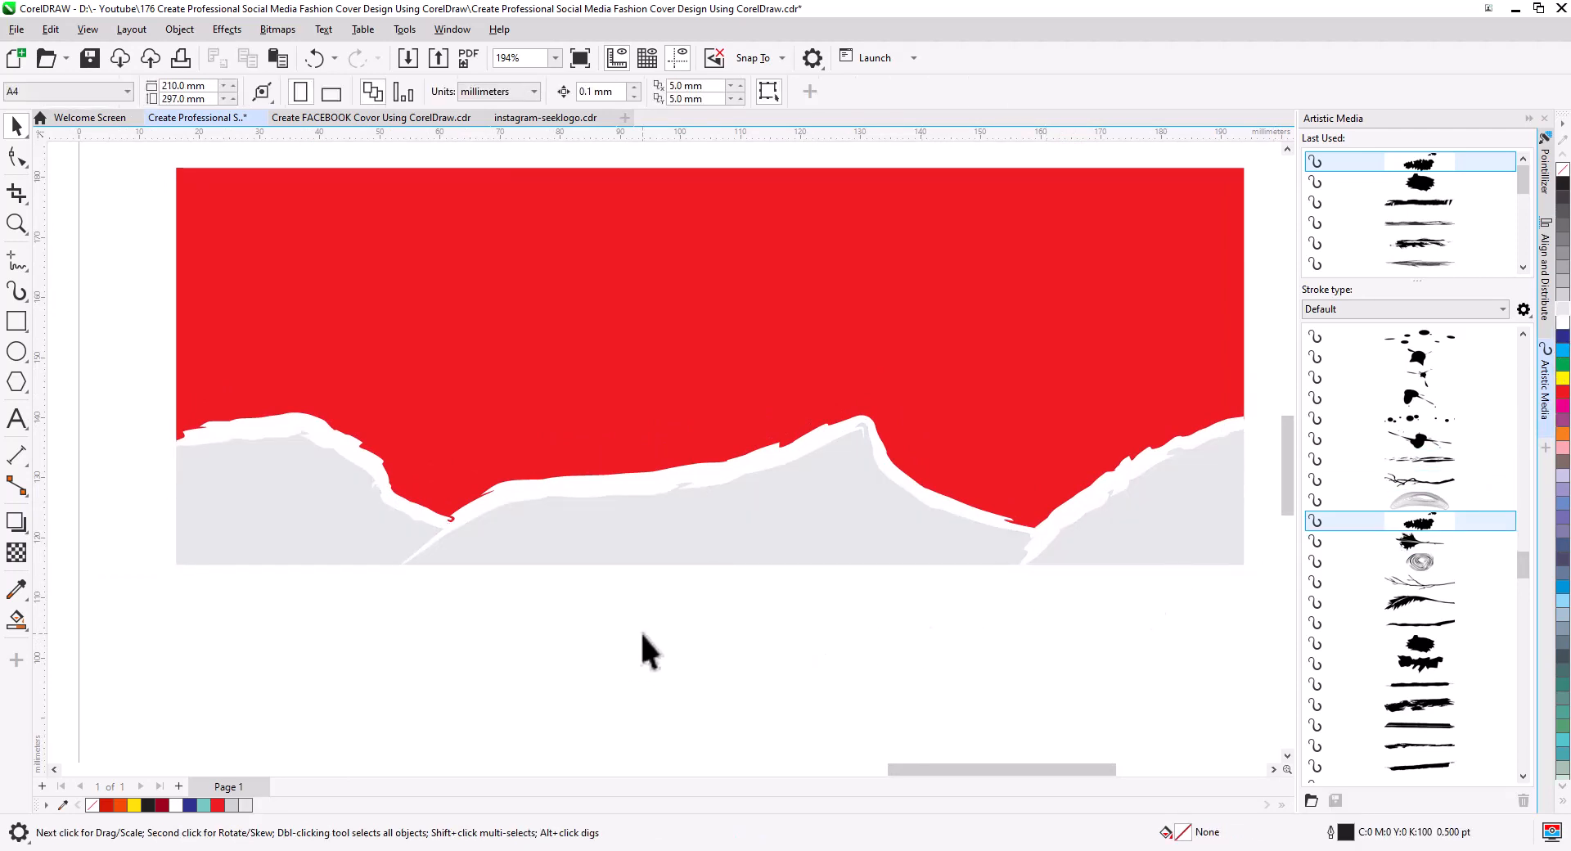
Add a drop shadow below the middle white band, slightly offset to the left, with opacity 50 and feathering 10.
click(676, 490)
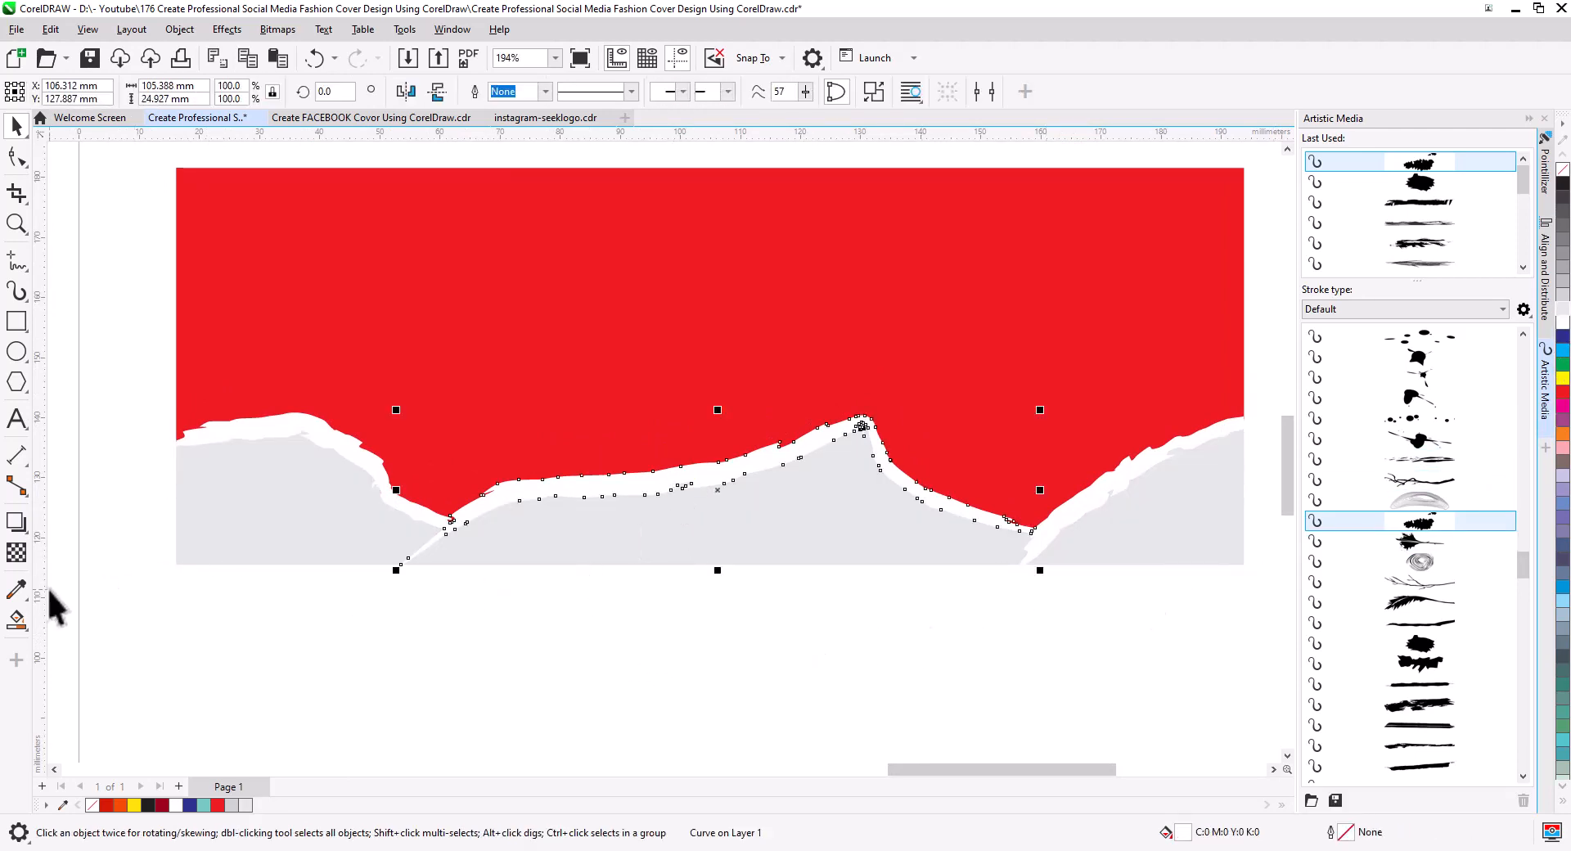
click(15, 524)
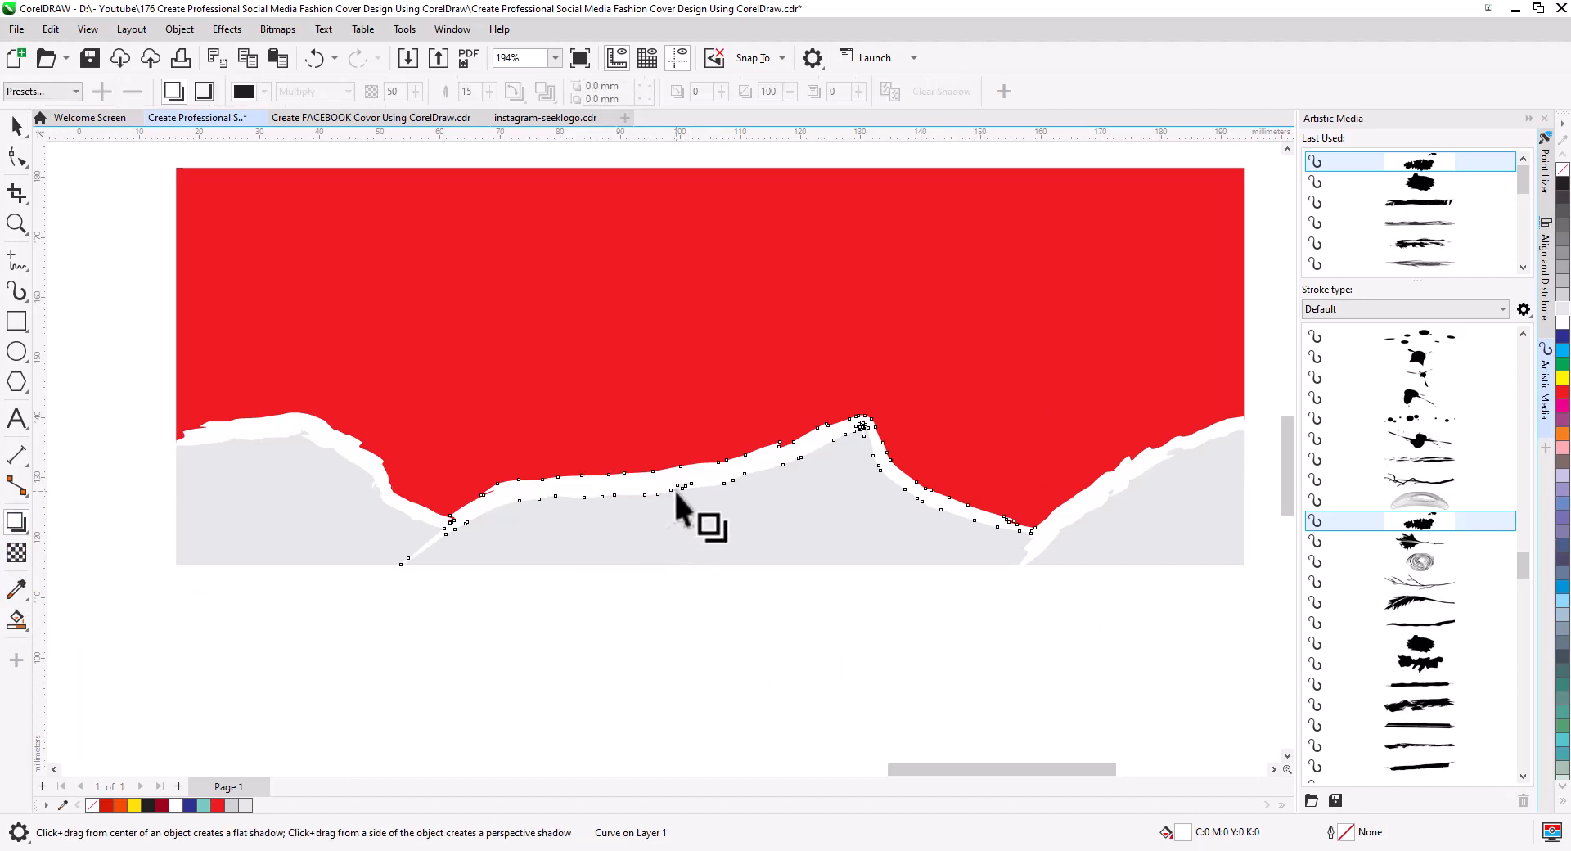
drag(718, 489, 701, 573)
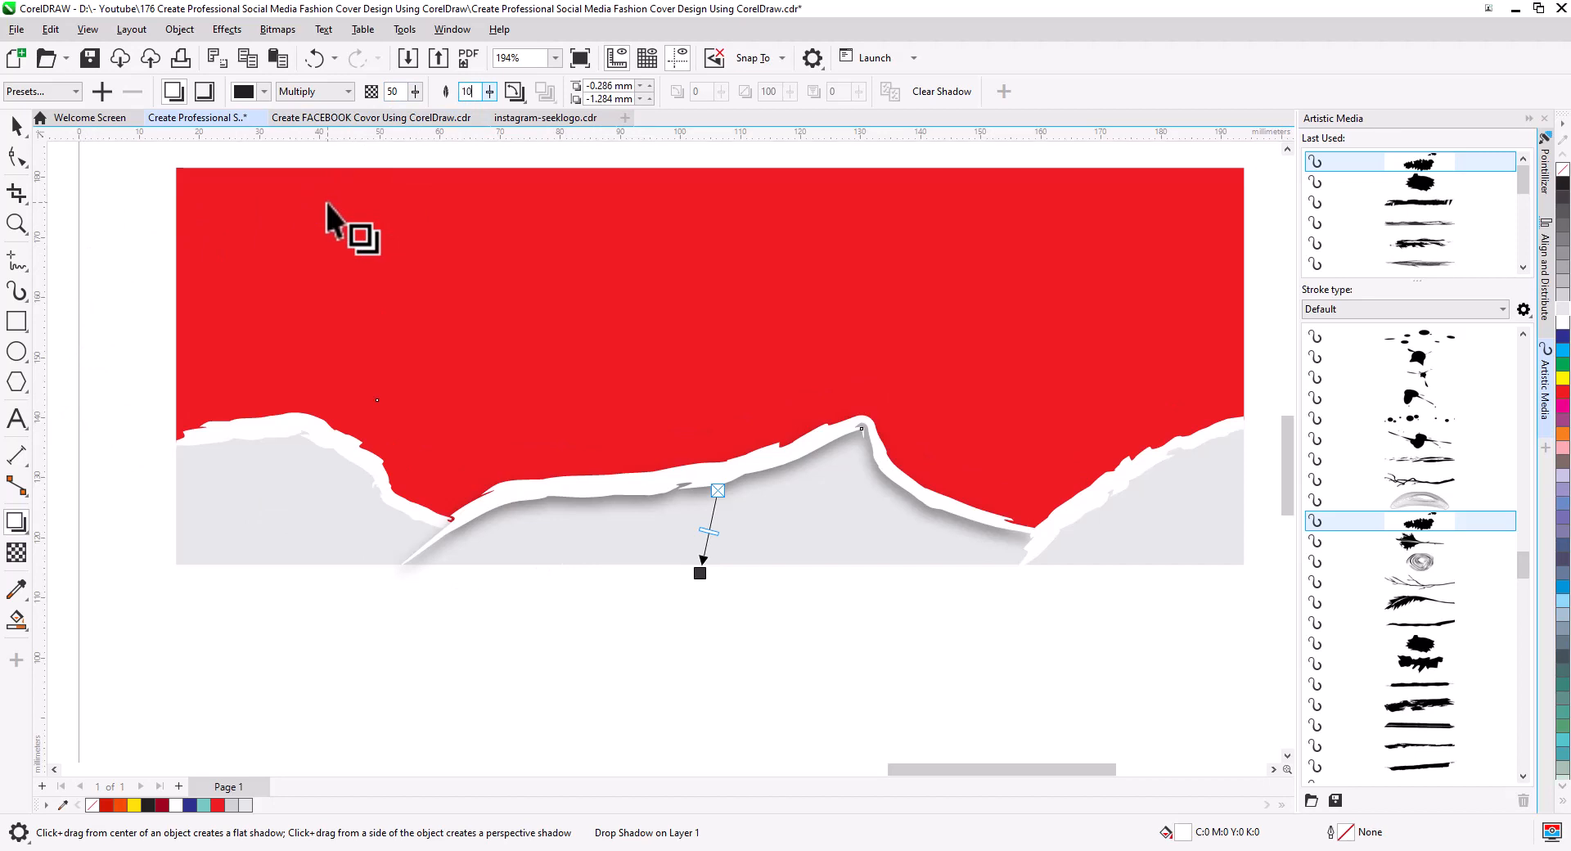
click(16, 126)
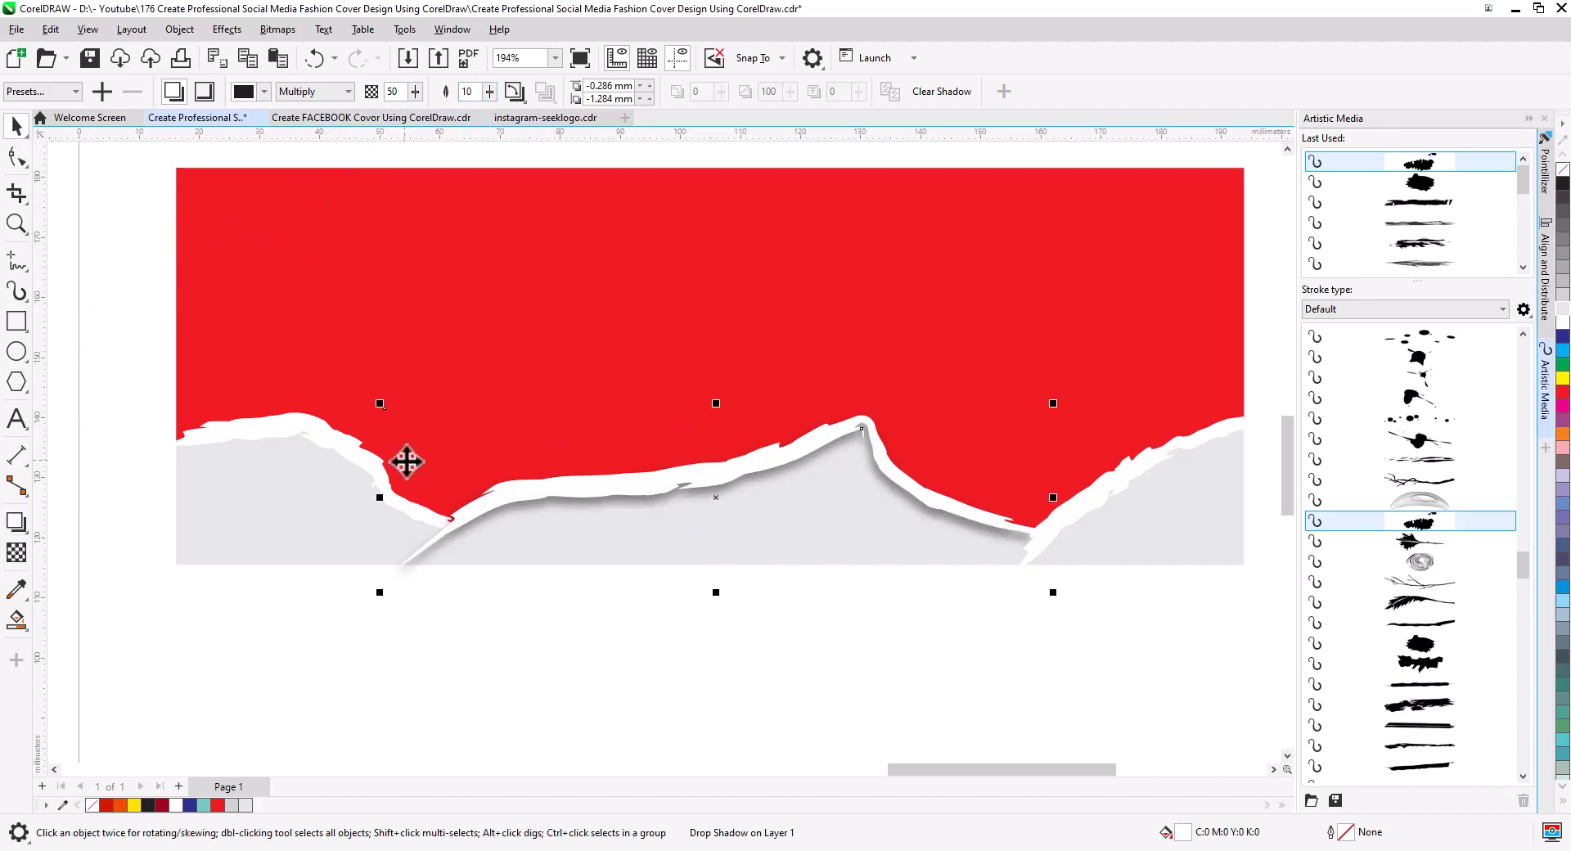
Save the middle band's drop shadow as the preset 123.PST, replacing the existing file.
click(16, 522)
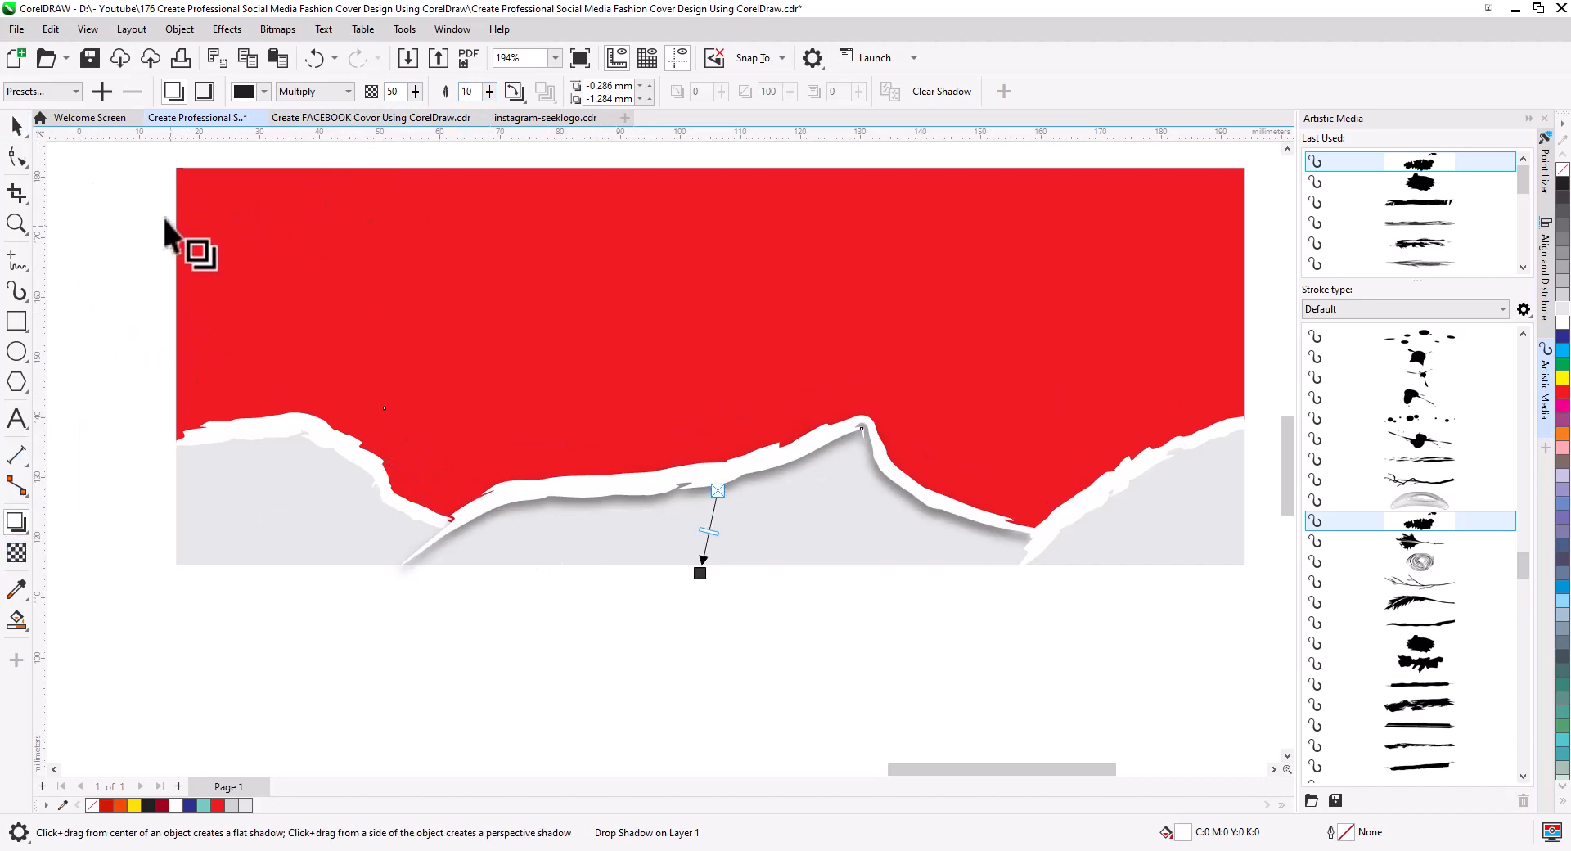
click(103, 91)
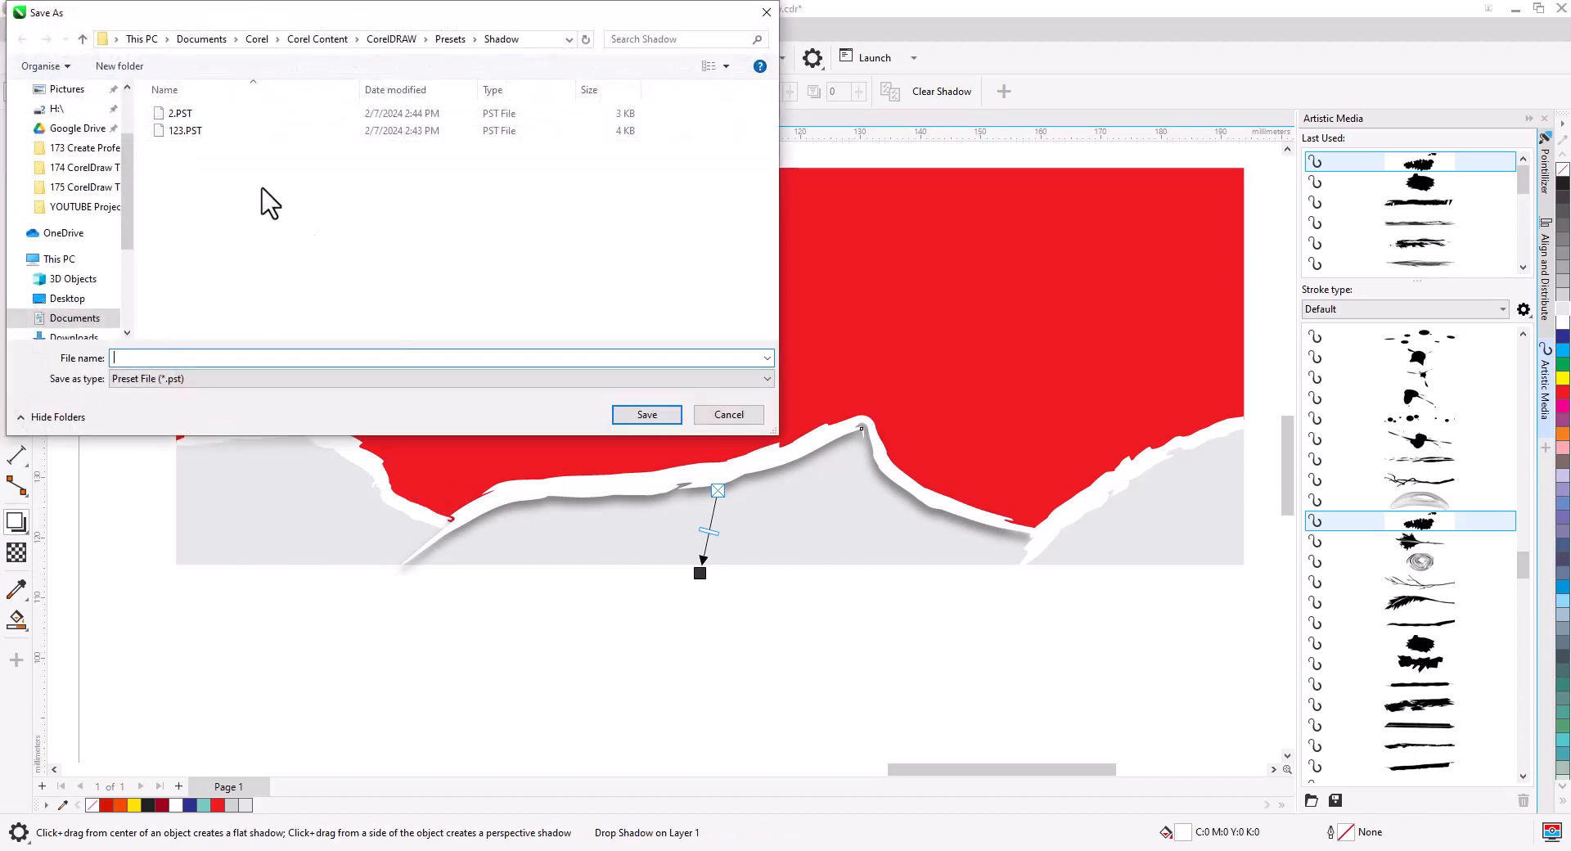
double_click(187, 131)
click(822, 434)
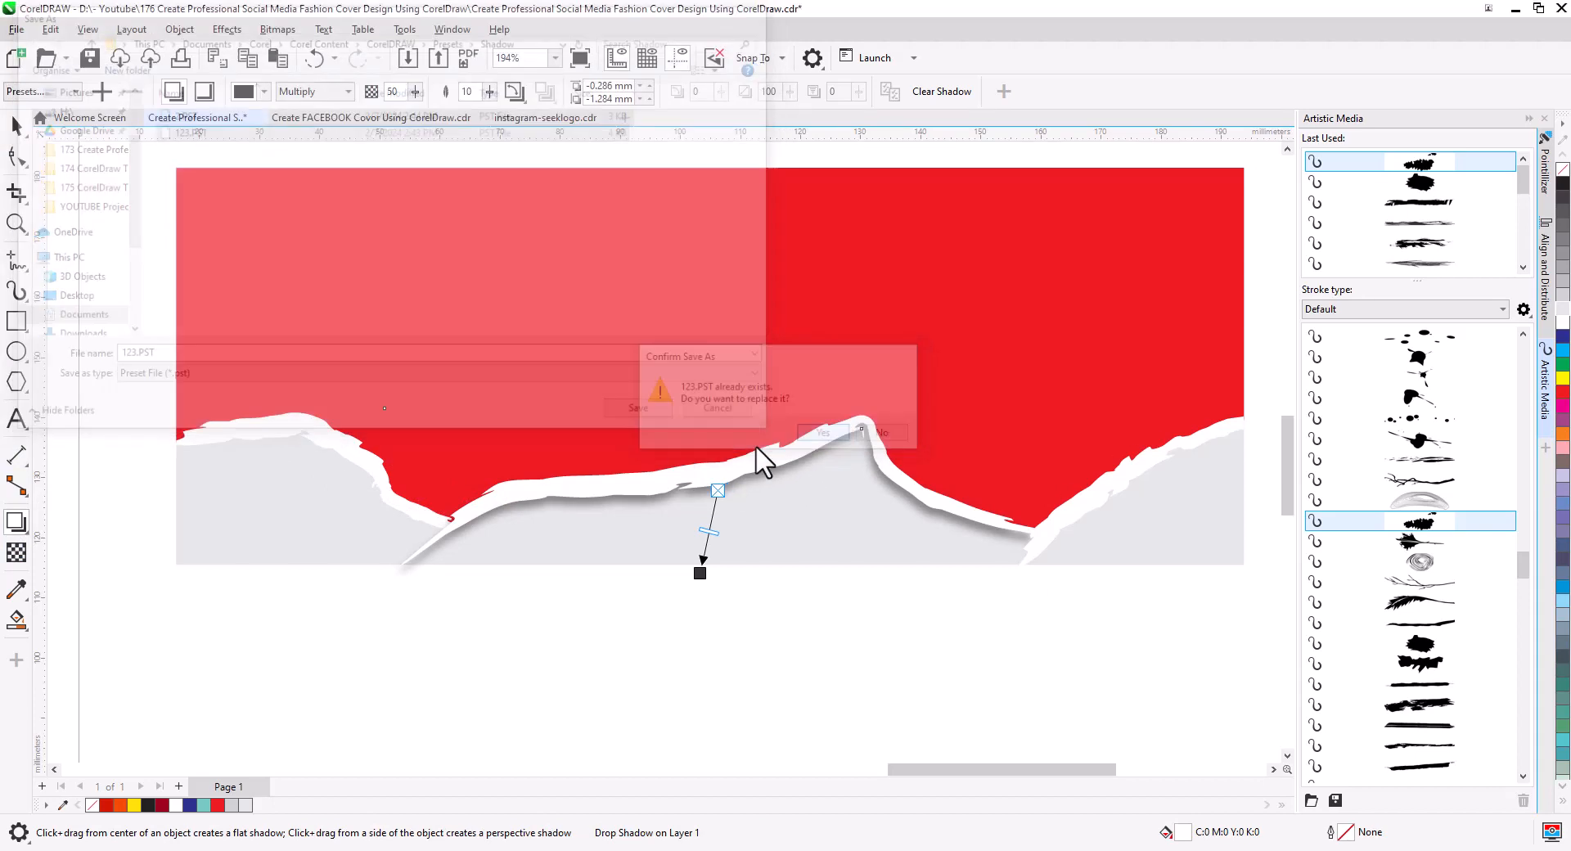
Apply the drop shadow preset 123 to the left and right white bands.
click(380, 495)
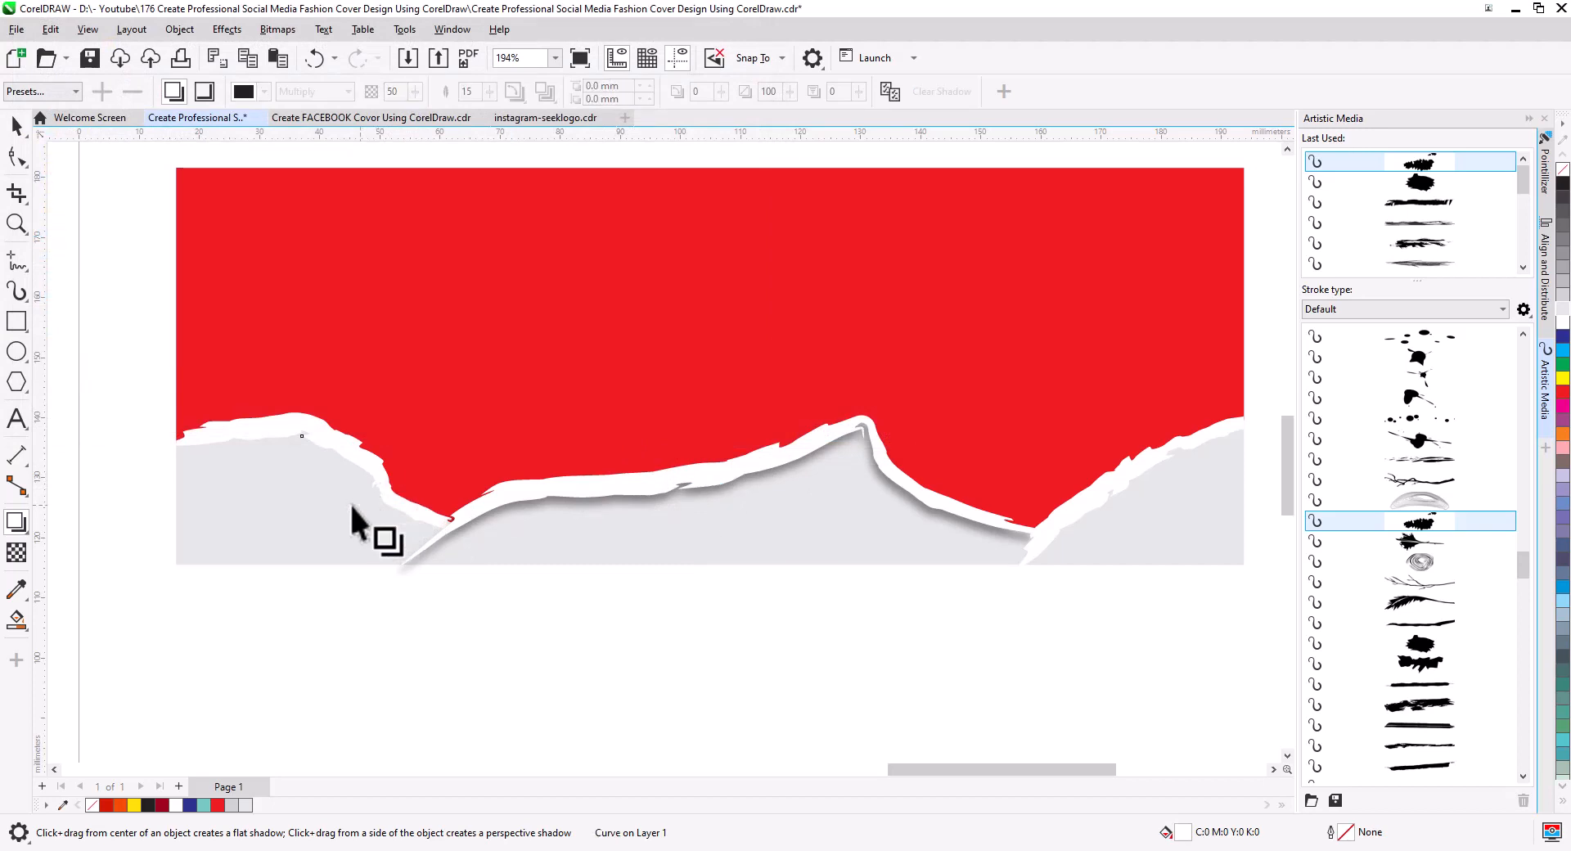
click(66, 97)
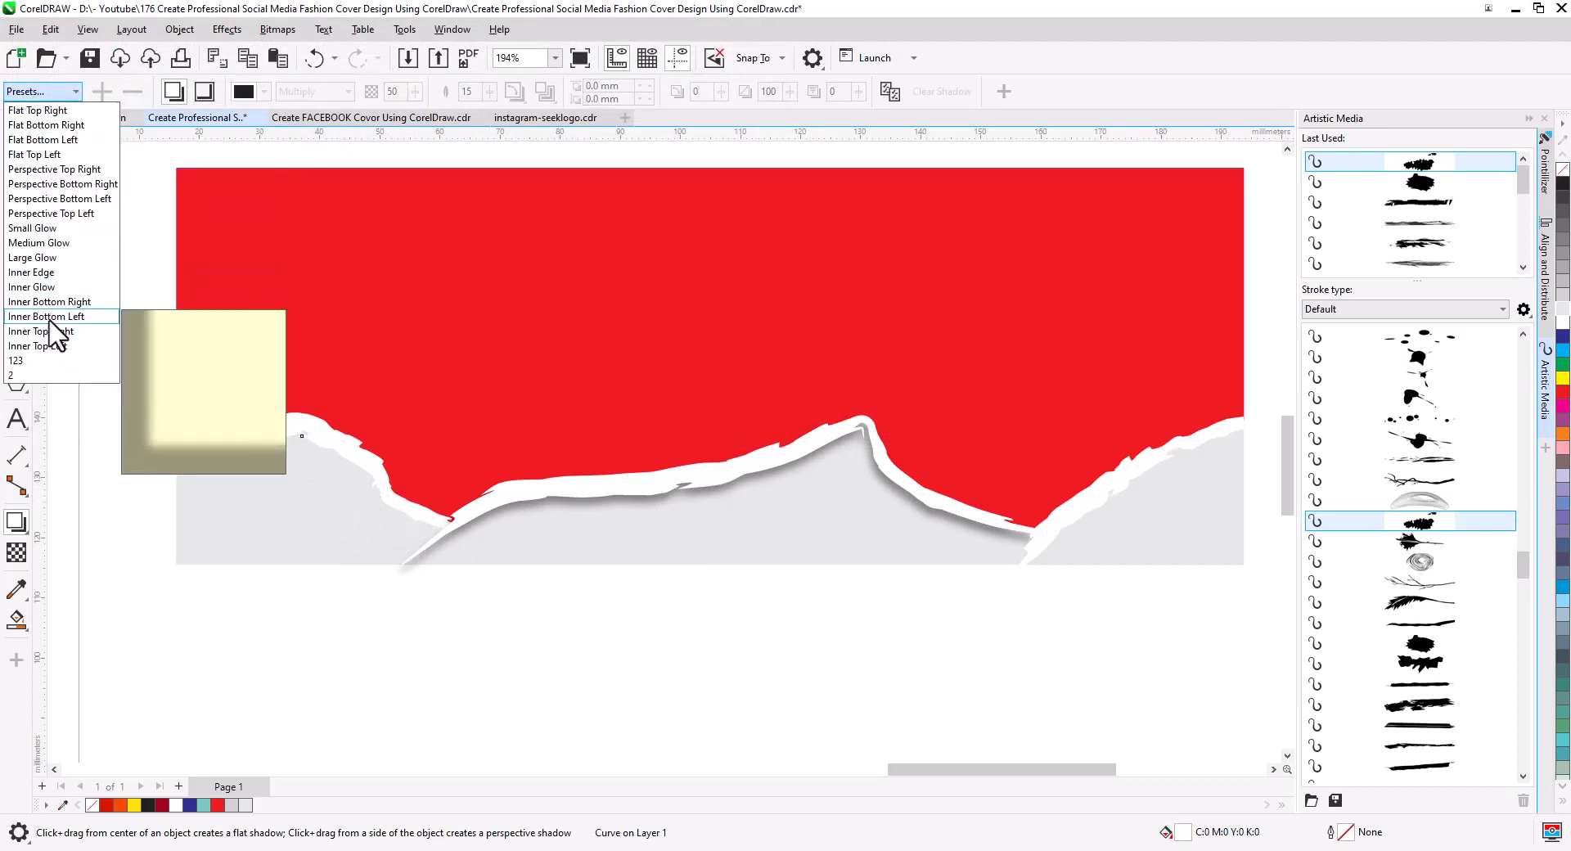
click(34, 370)
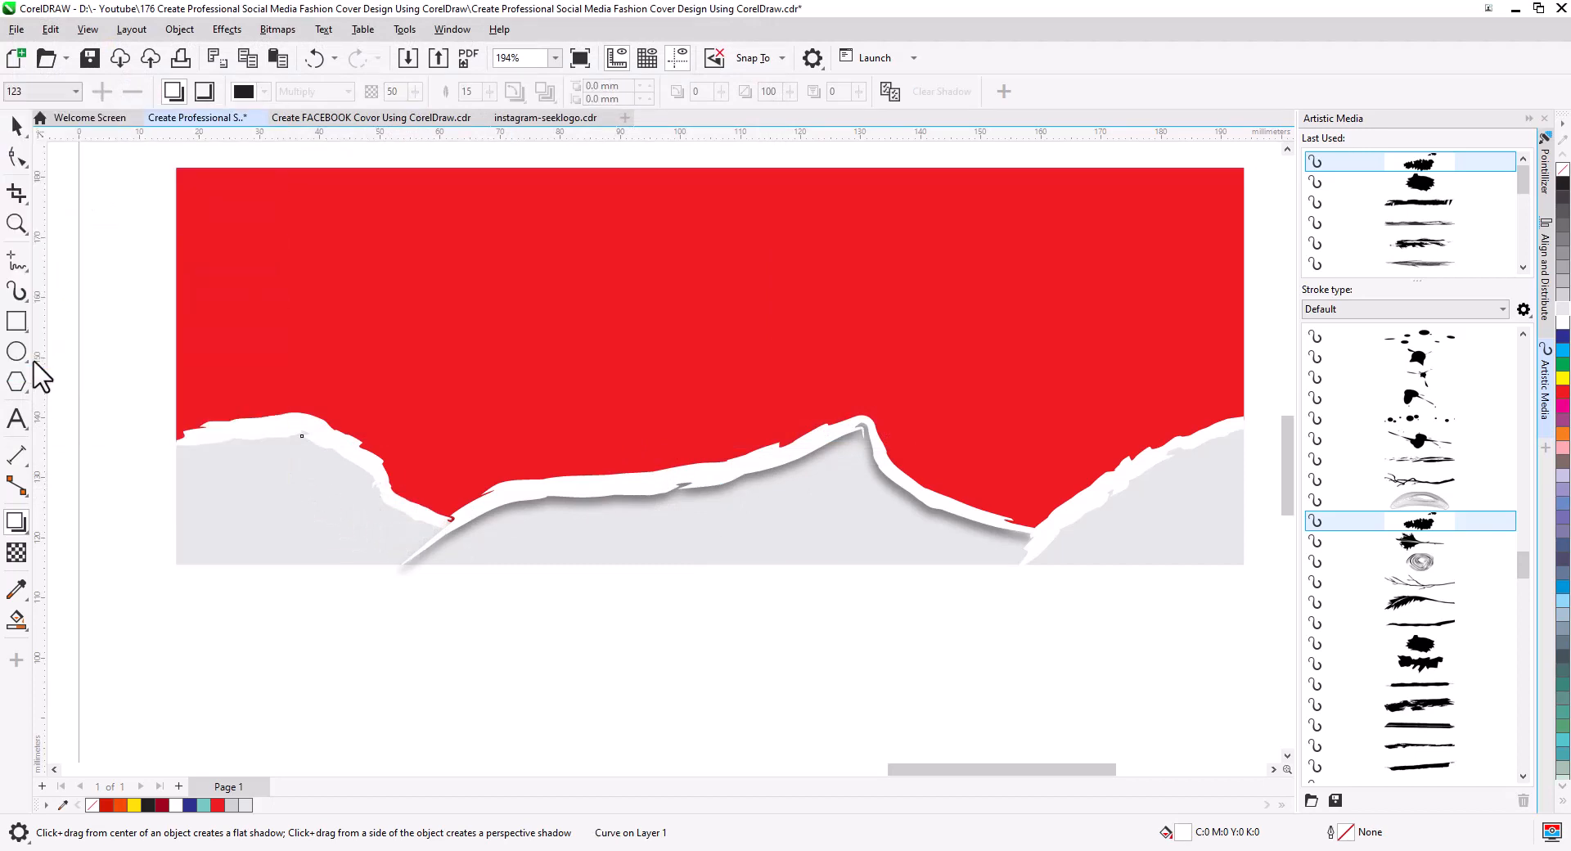
click(1117, 507)
click(49, 92)
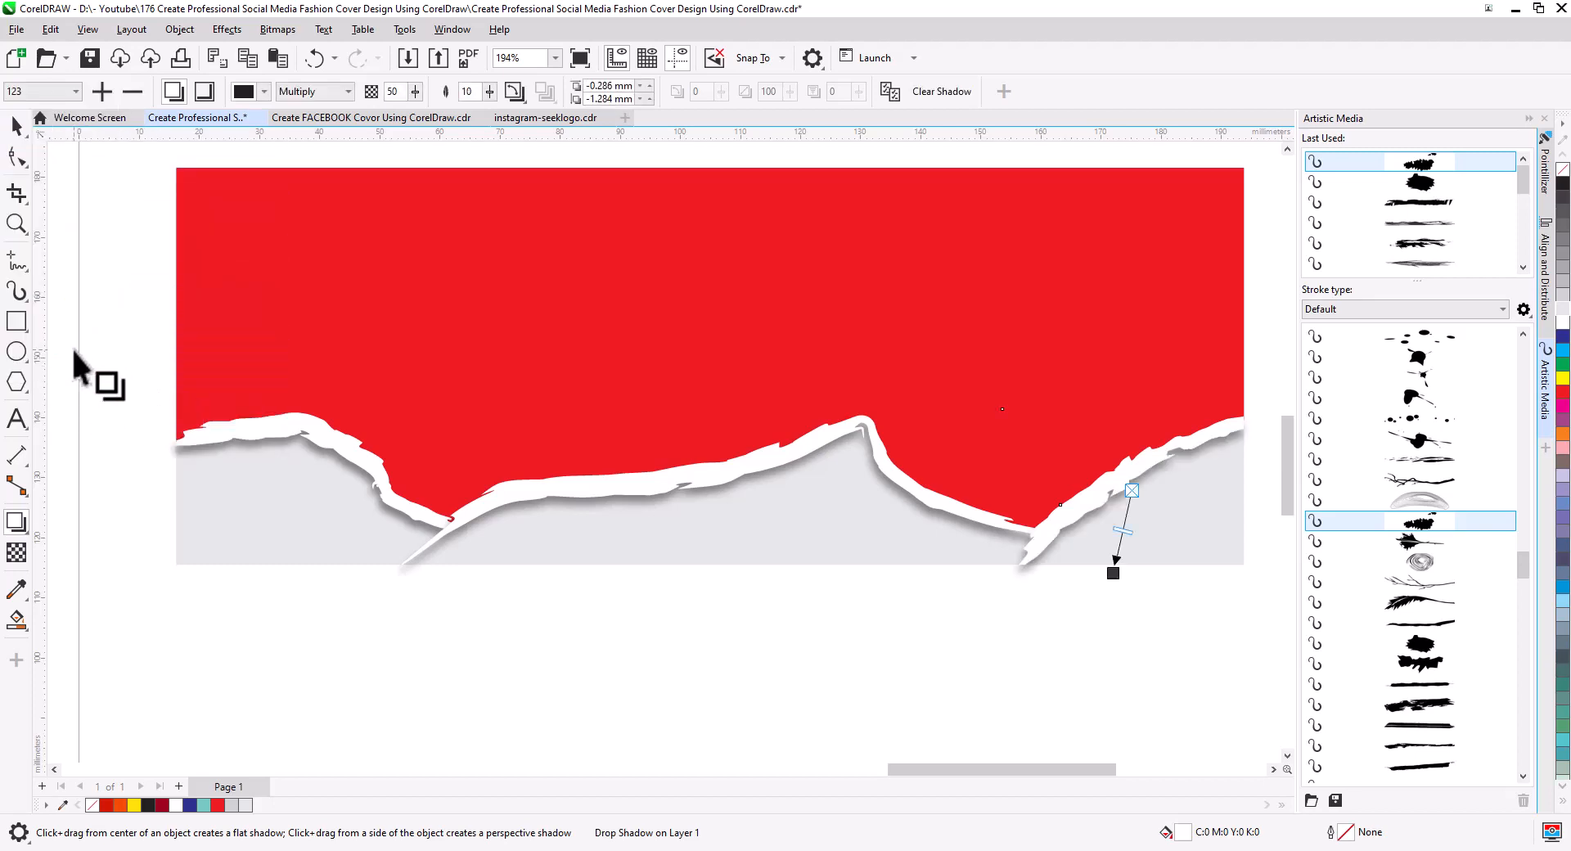
Break the drop shadows apart from the right, middle and left white bands.
click(16, 125)
right_click(1056, 580)
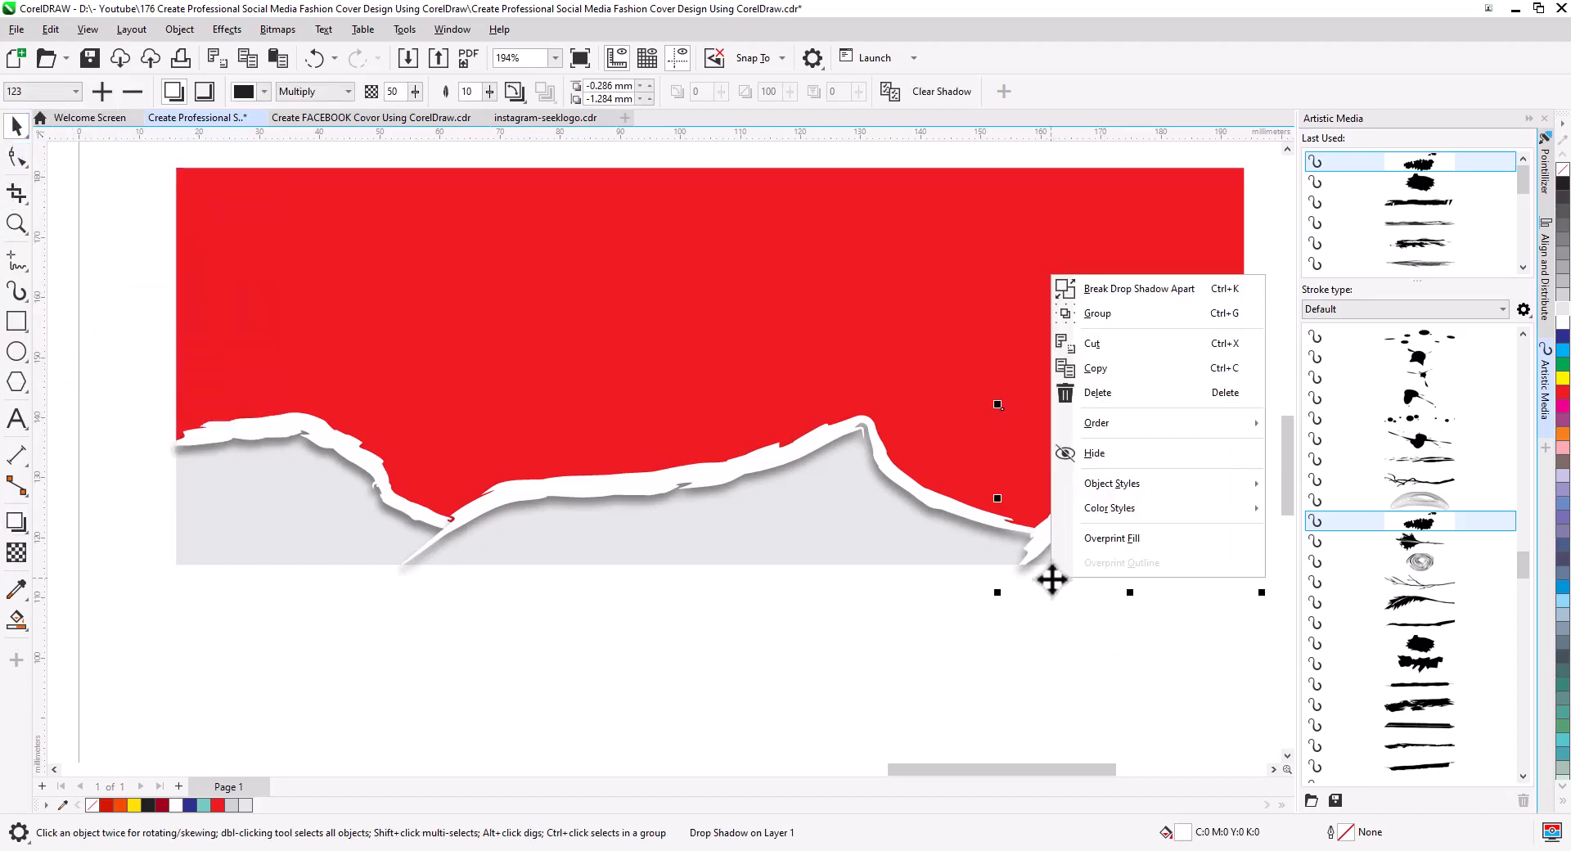
click(1129, 291)
click(415, 578)
right_click(407, 576)
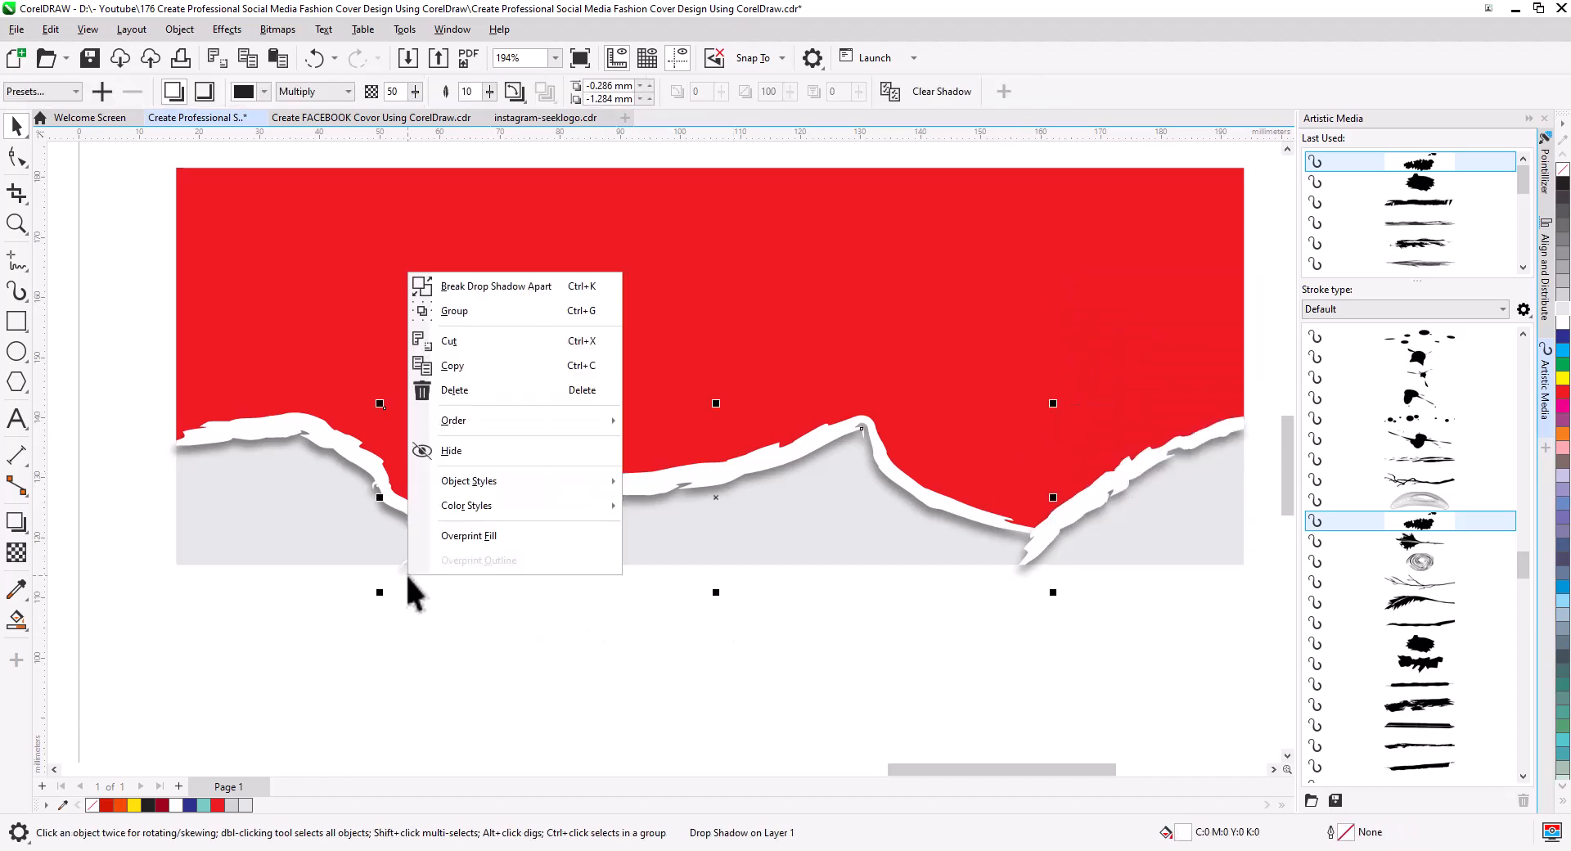
click(479, 293)
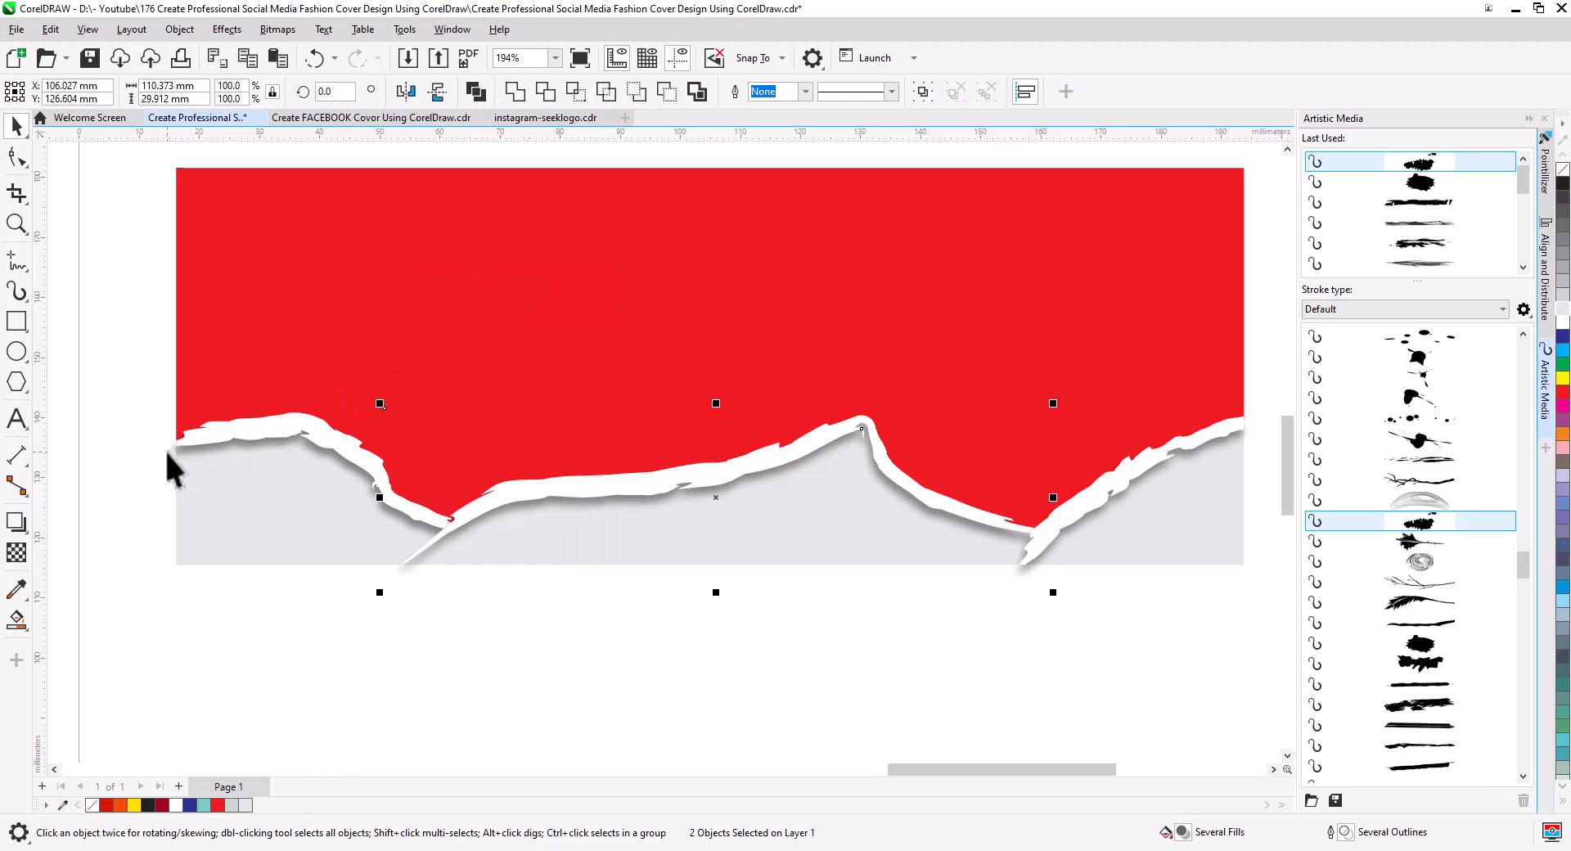
right_click(168, 453)
click(212, 469)
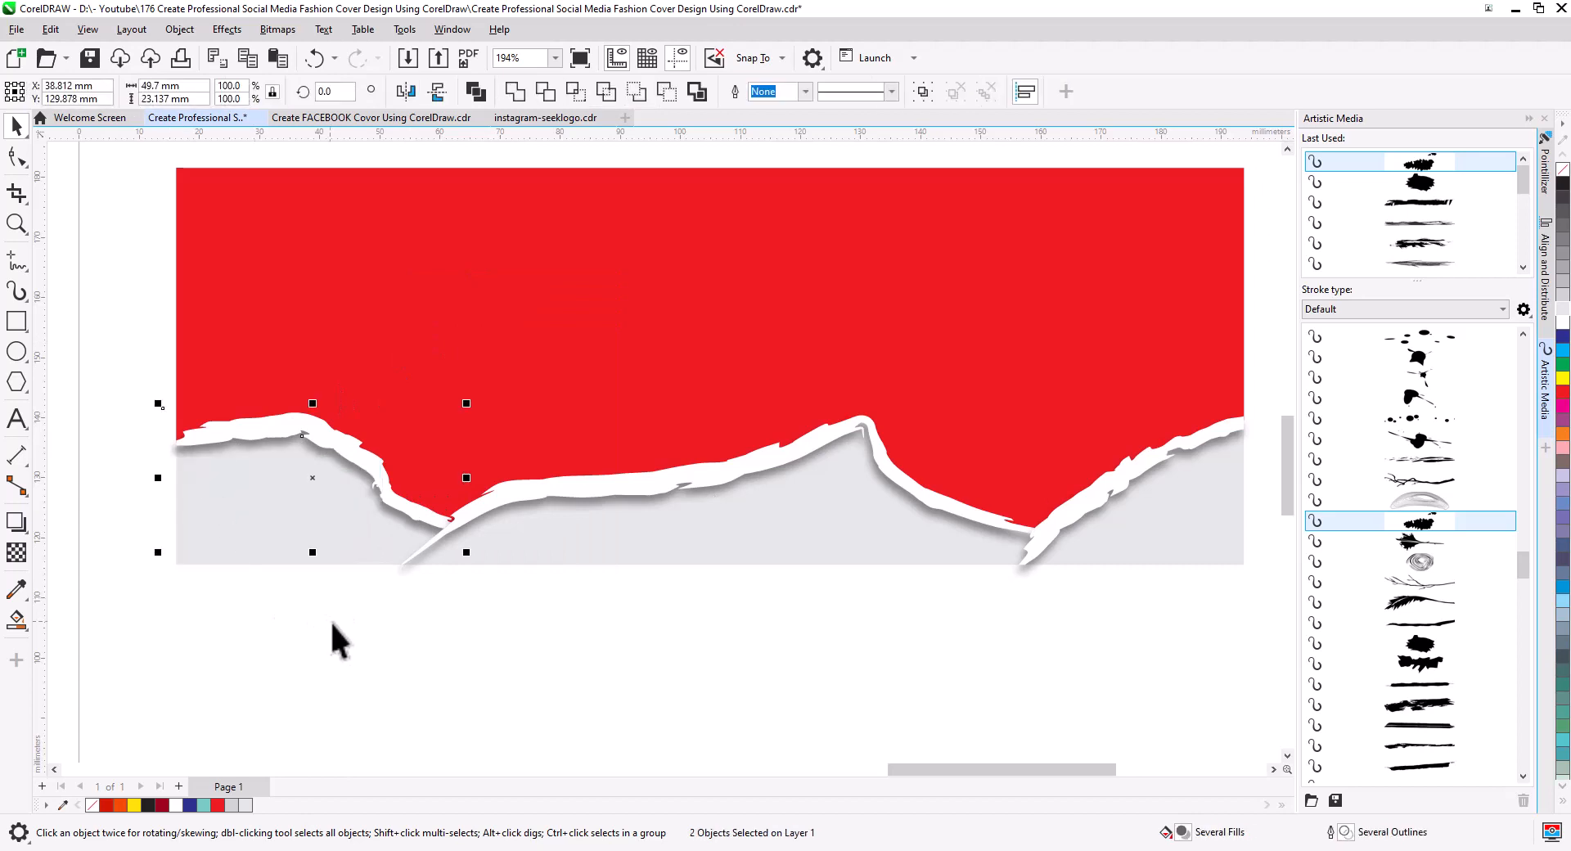
PowerClip the left white band together with its separated shadow inside the grey shape.
drag(330, 620, 606, 657)
right_click(429, 479)
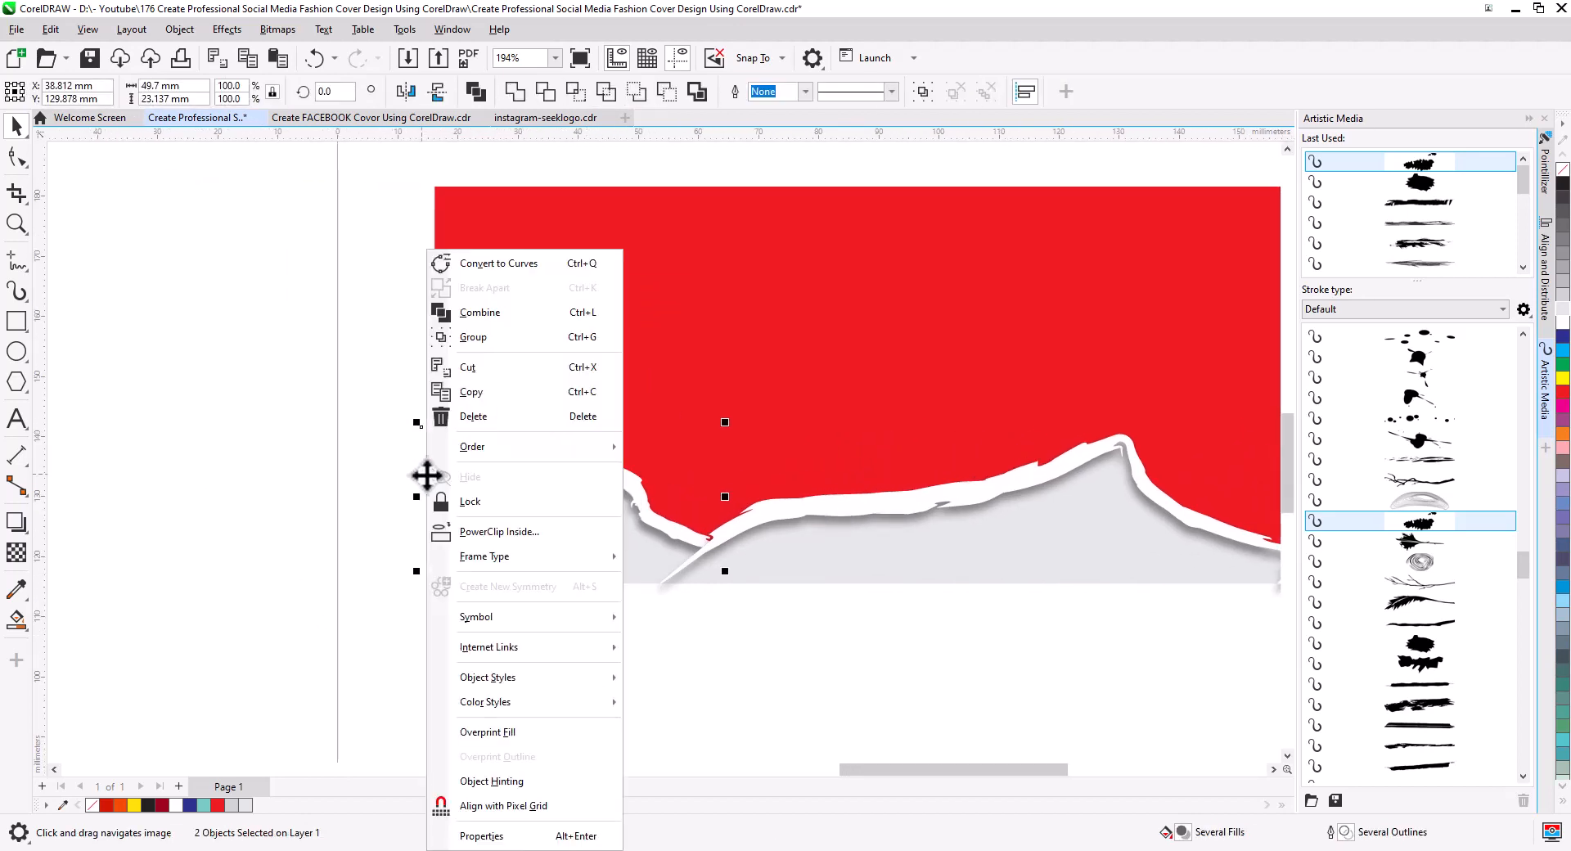
click(524, 532)
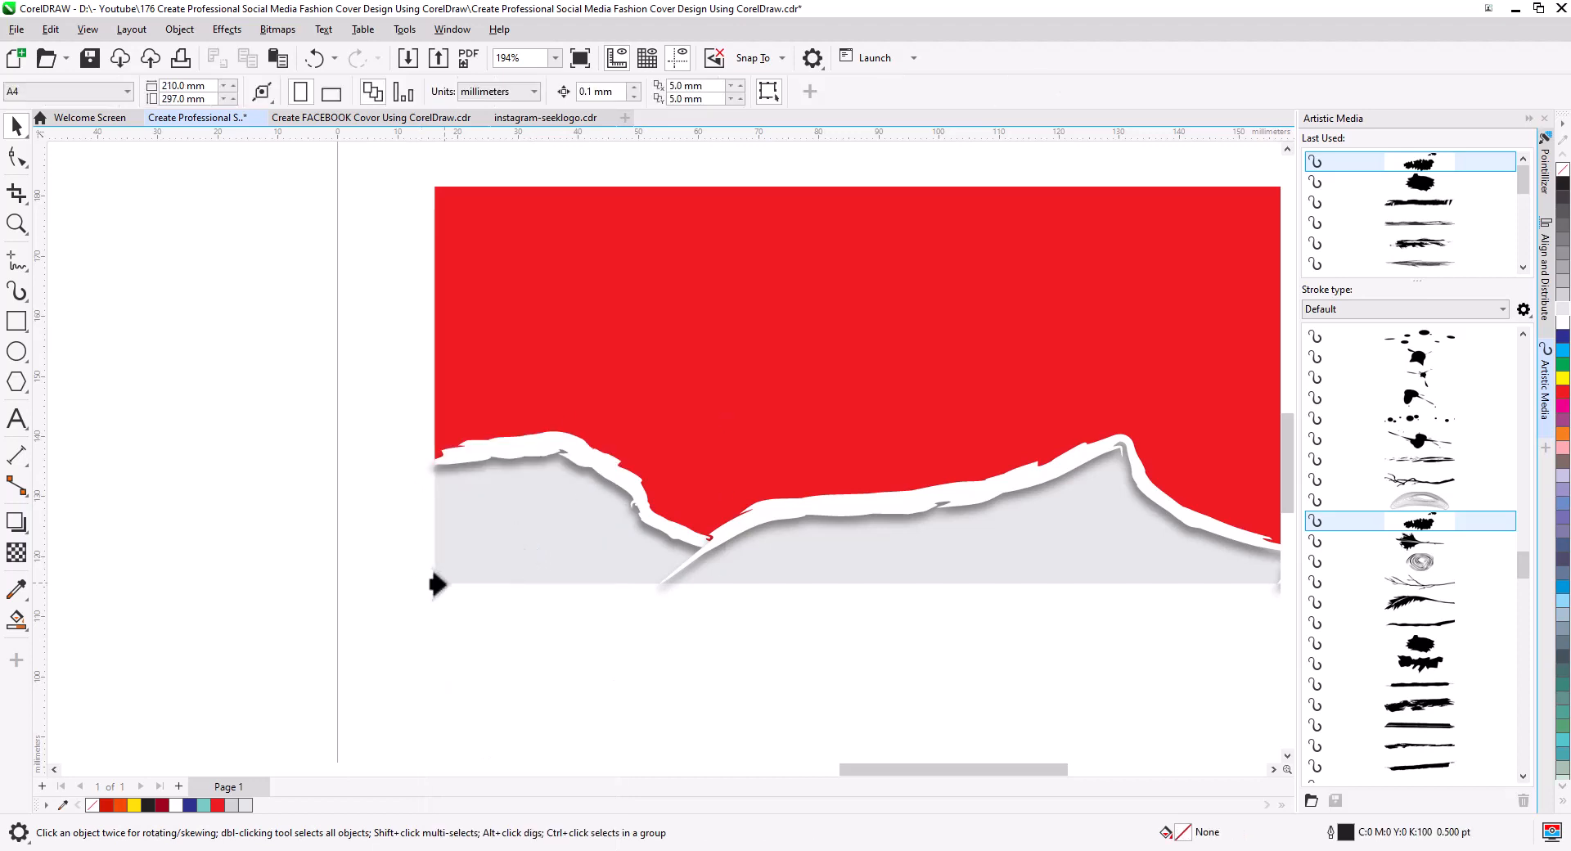
click(437, 574)
Send the middle band's separated shadow to the back of the page and PowerClip it inside the grey shape.
drag(622, 691, 417, 671)
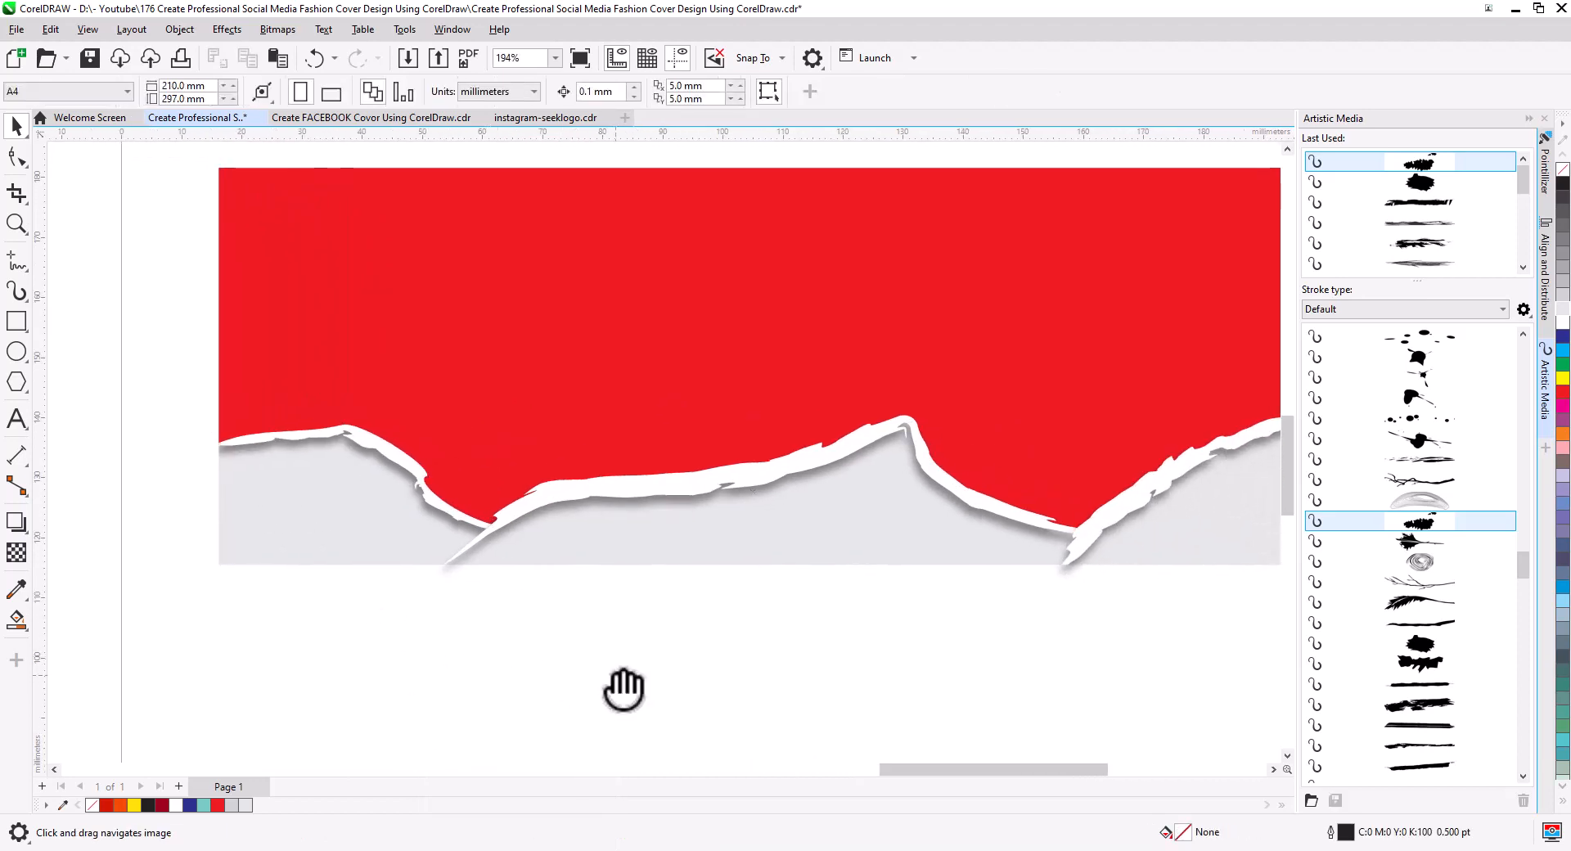
drag(624, 684, 566, 666)
click(431, 530)
right_click(431, 530)
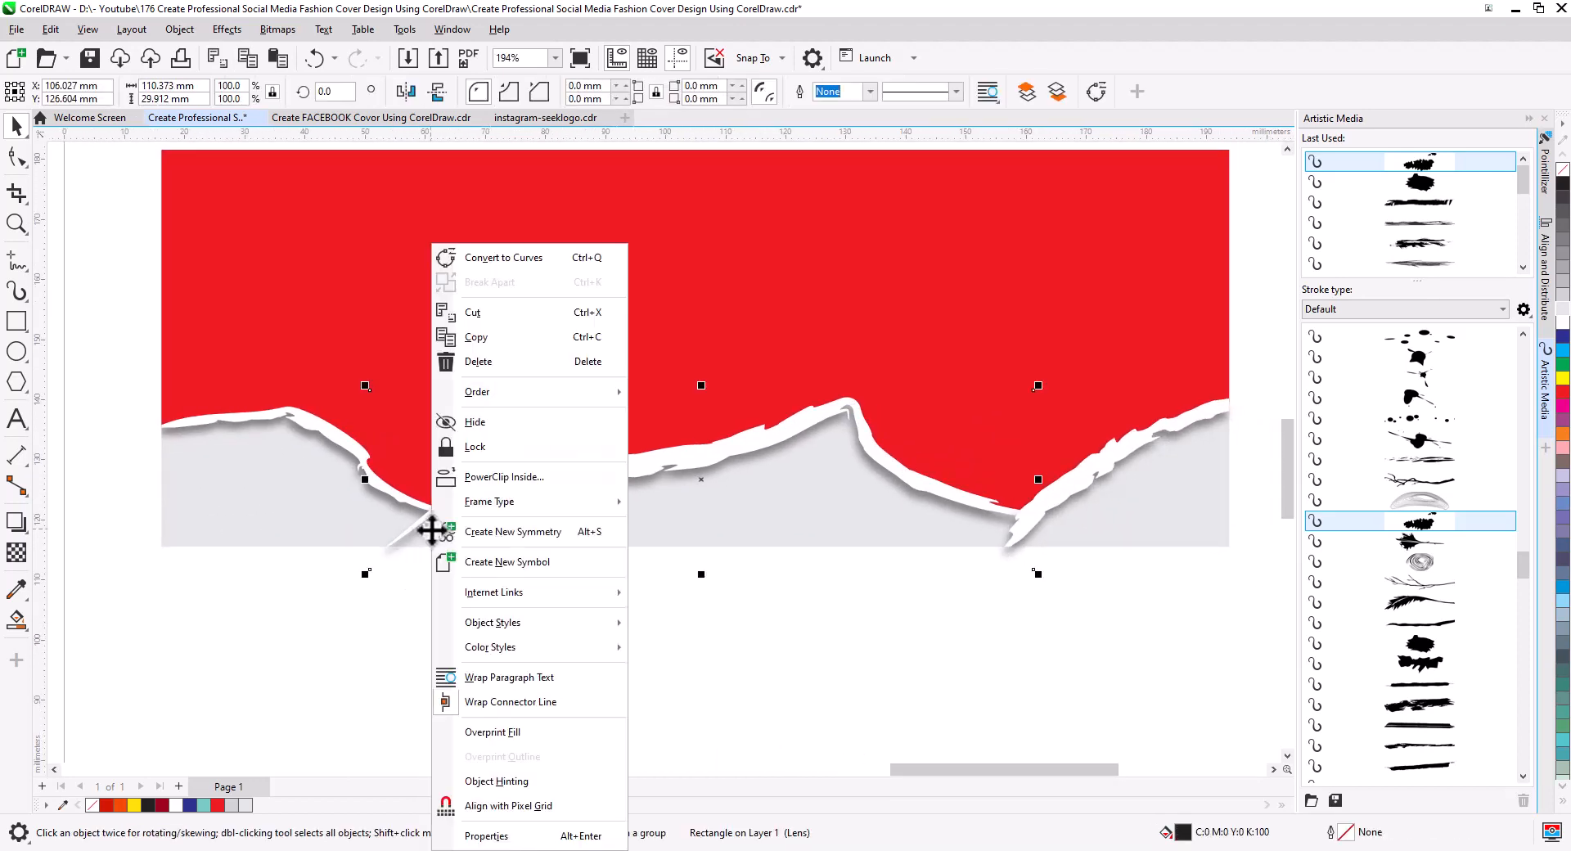
mouse_move(573, 393)
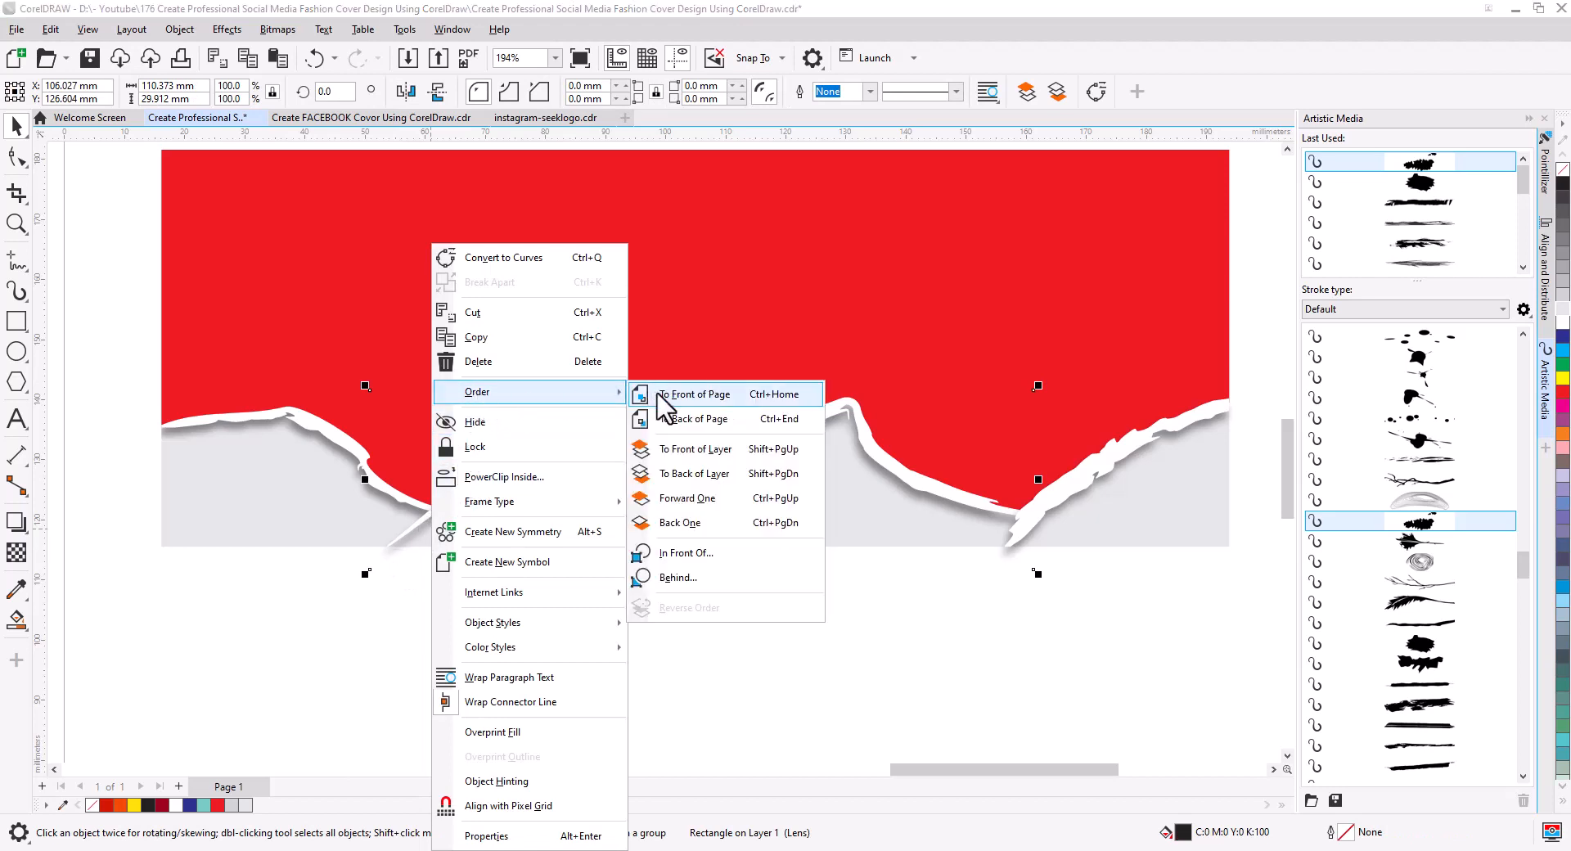
click(710, 419)
right_click(386, 567)
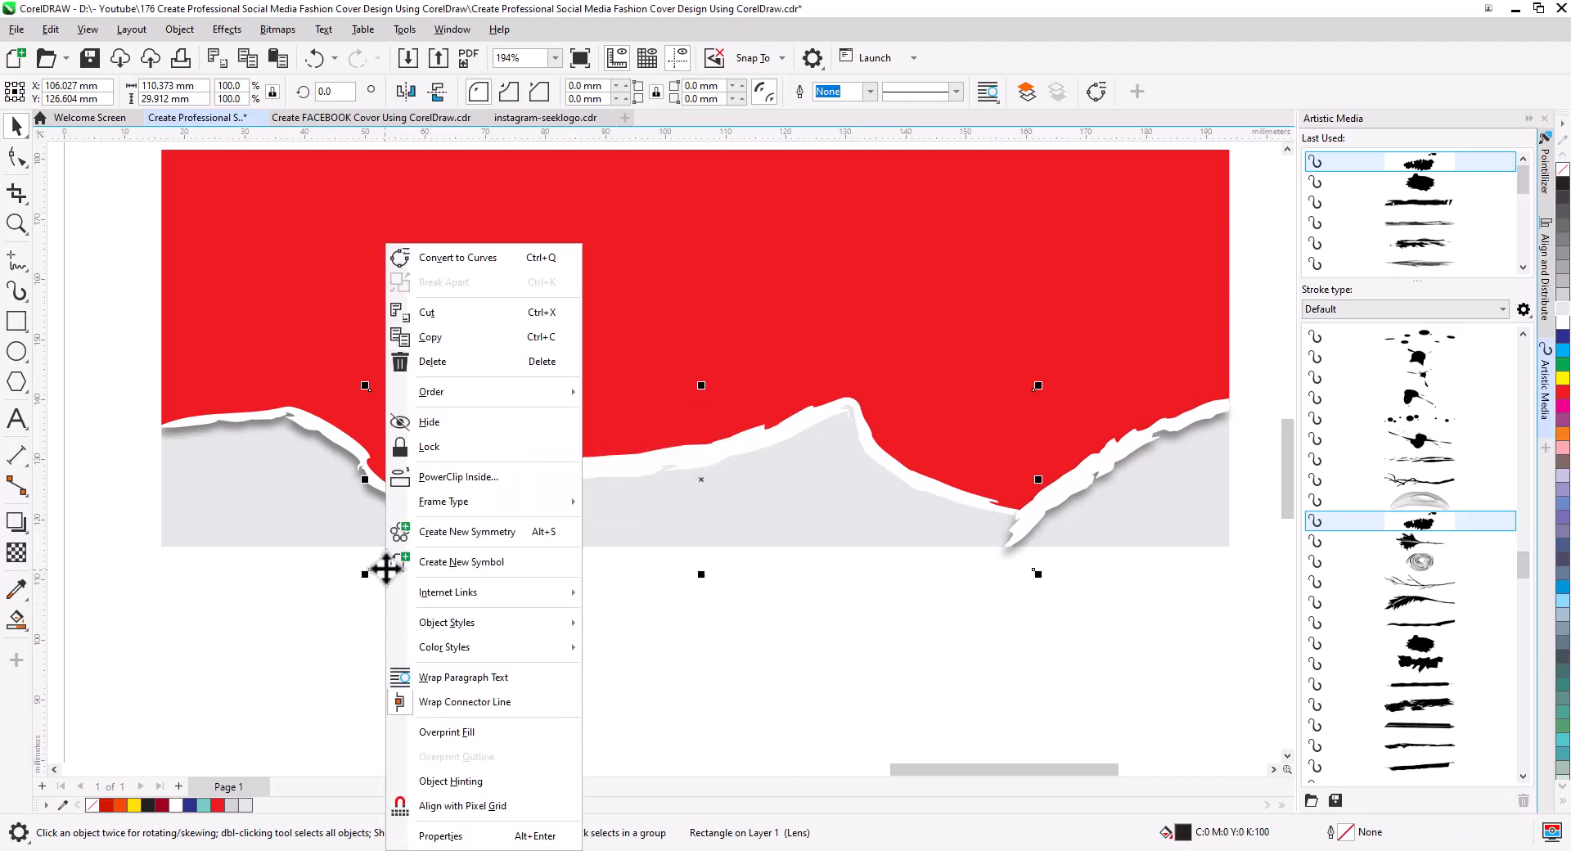
click(473, 484)
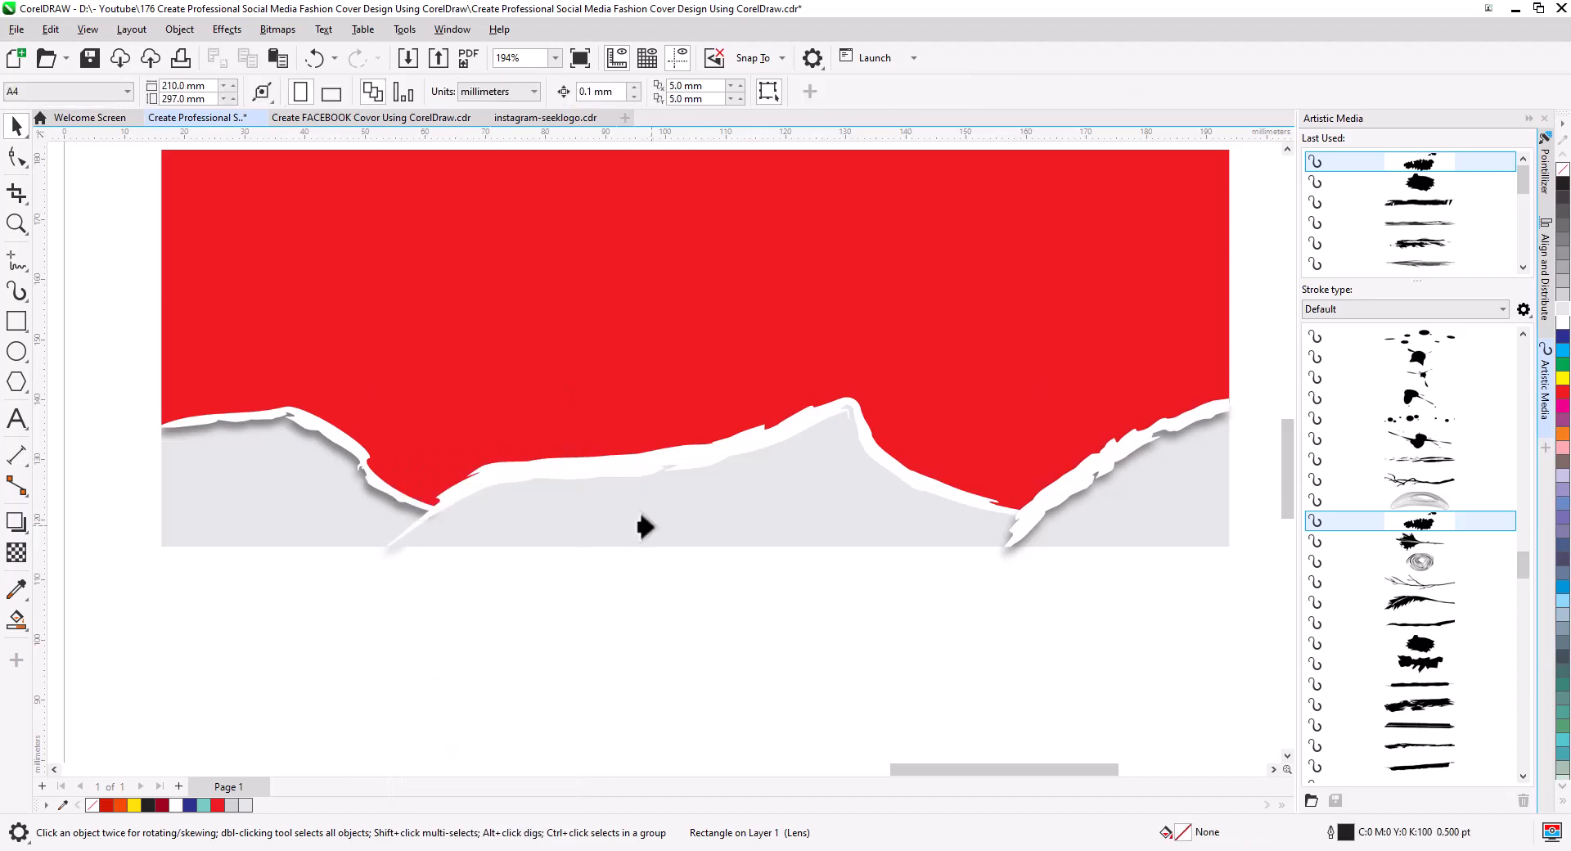
click(647, 529)
click(844, 649)
Change the stacking order of the right band's separated shadow and PowerClip it inside the grey shape.
drag(859, 649, 610, 633)
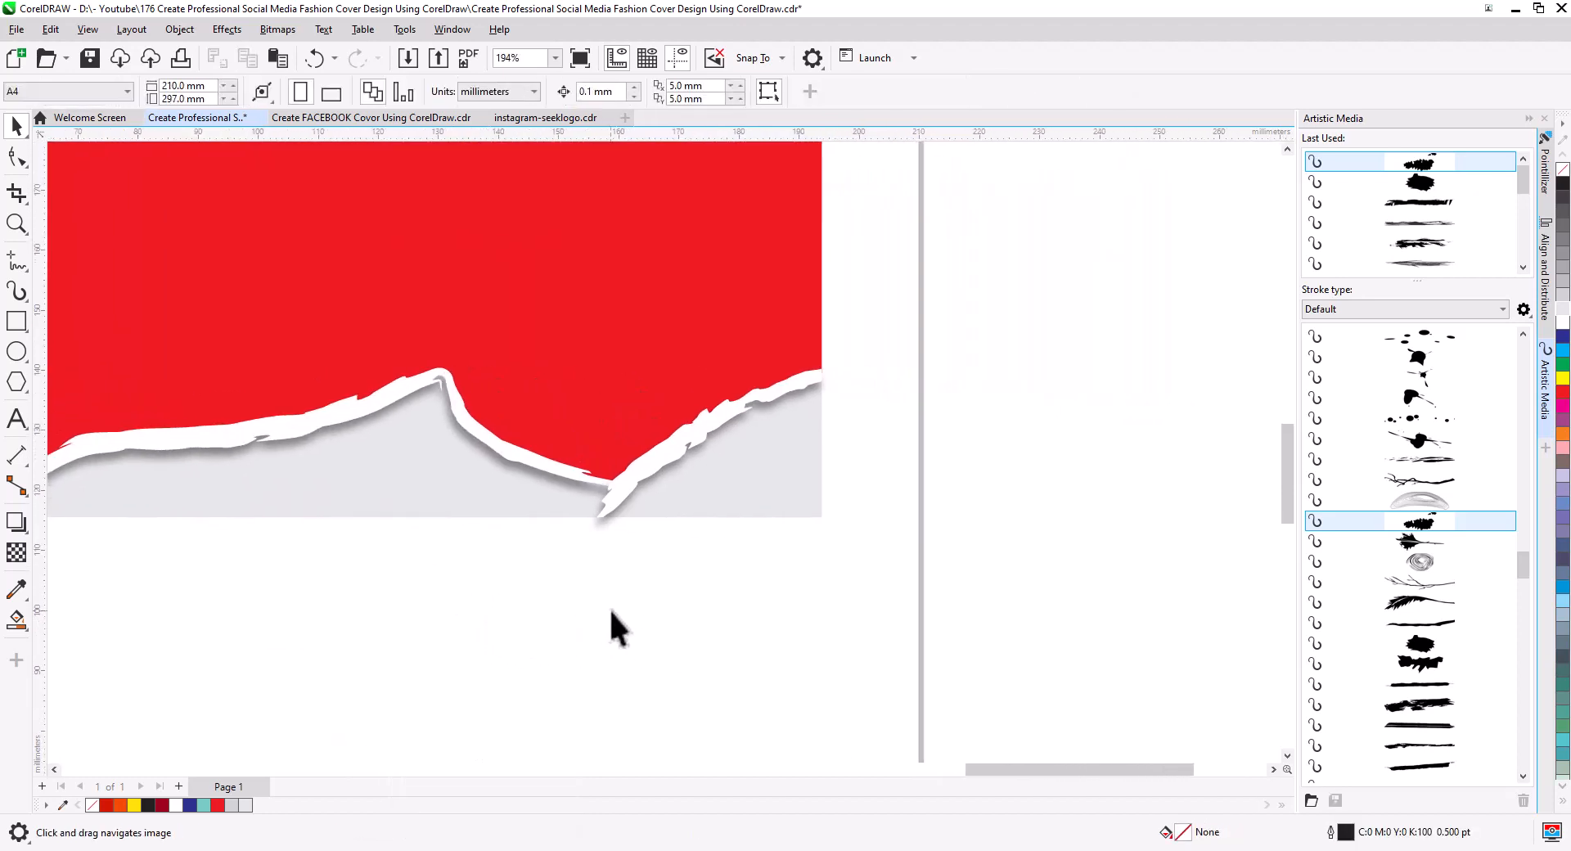
click(595, 553)
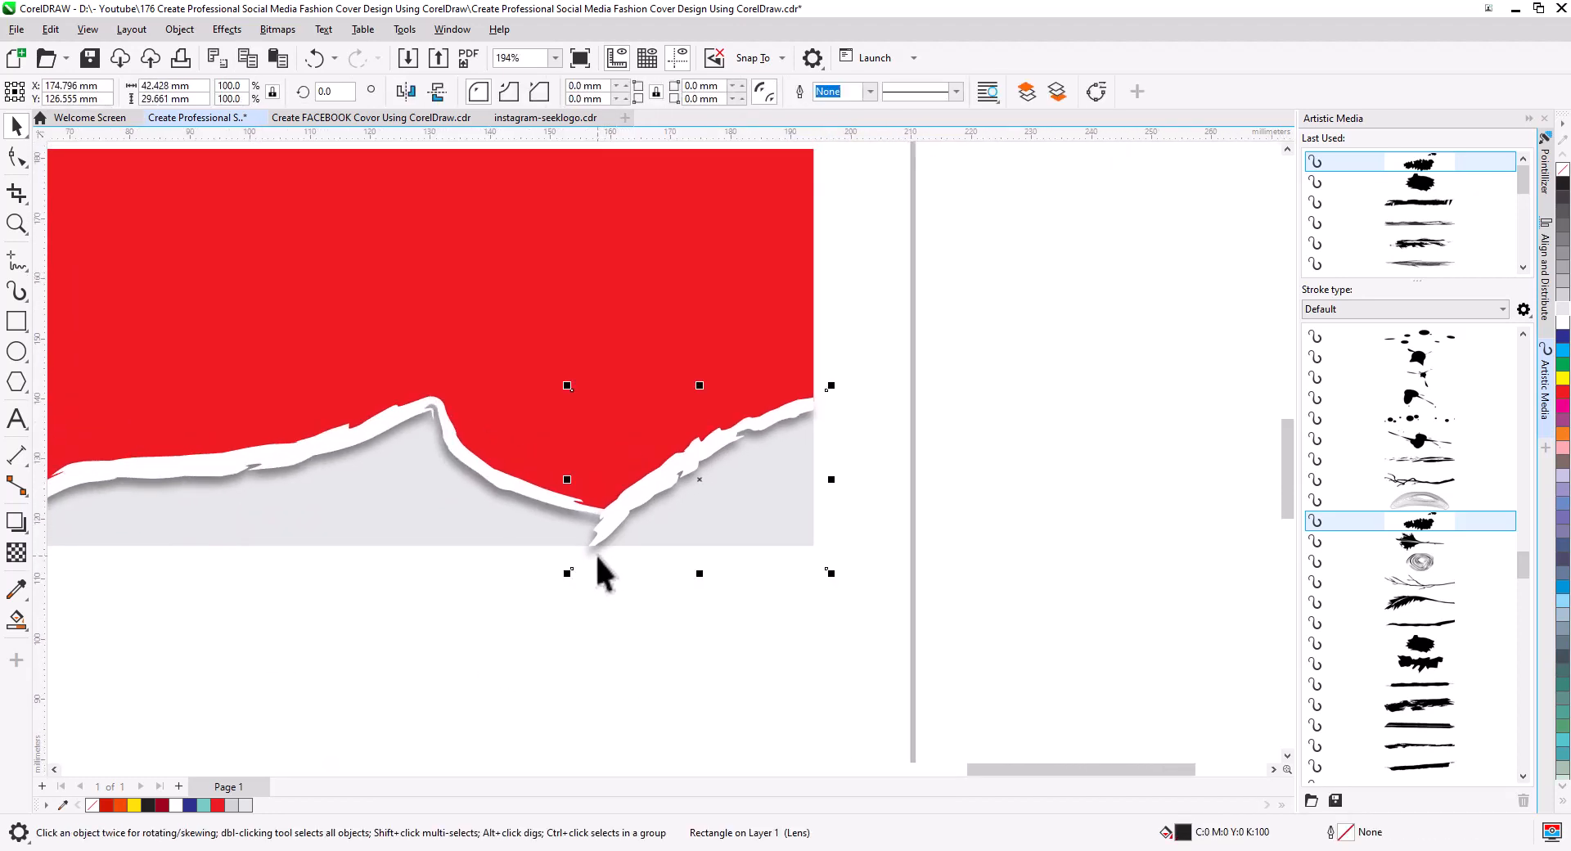
right_click(596, 555)
mouse_move(671, 393)
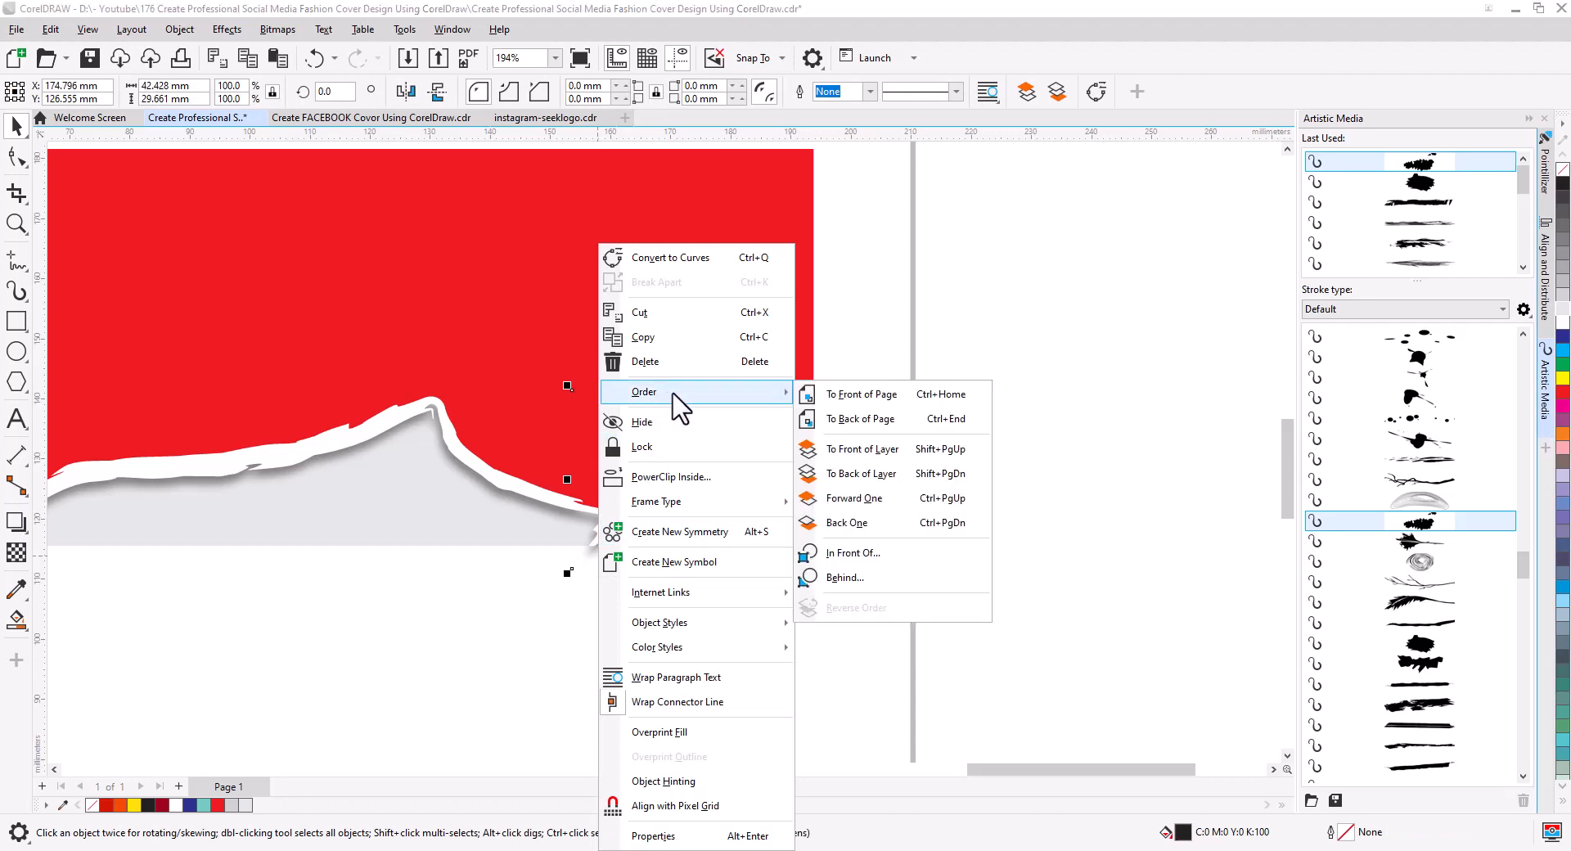
click(851, 449)
right_click(587, 563)
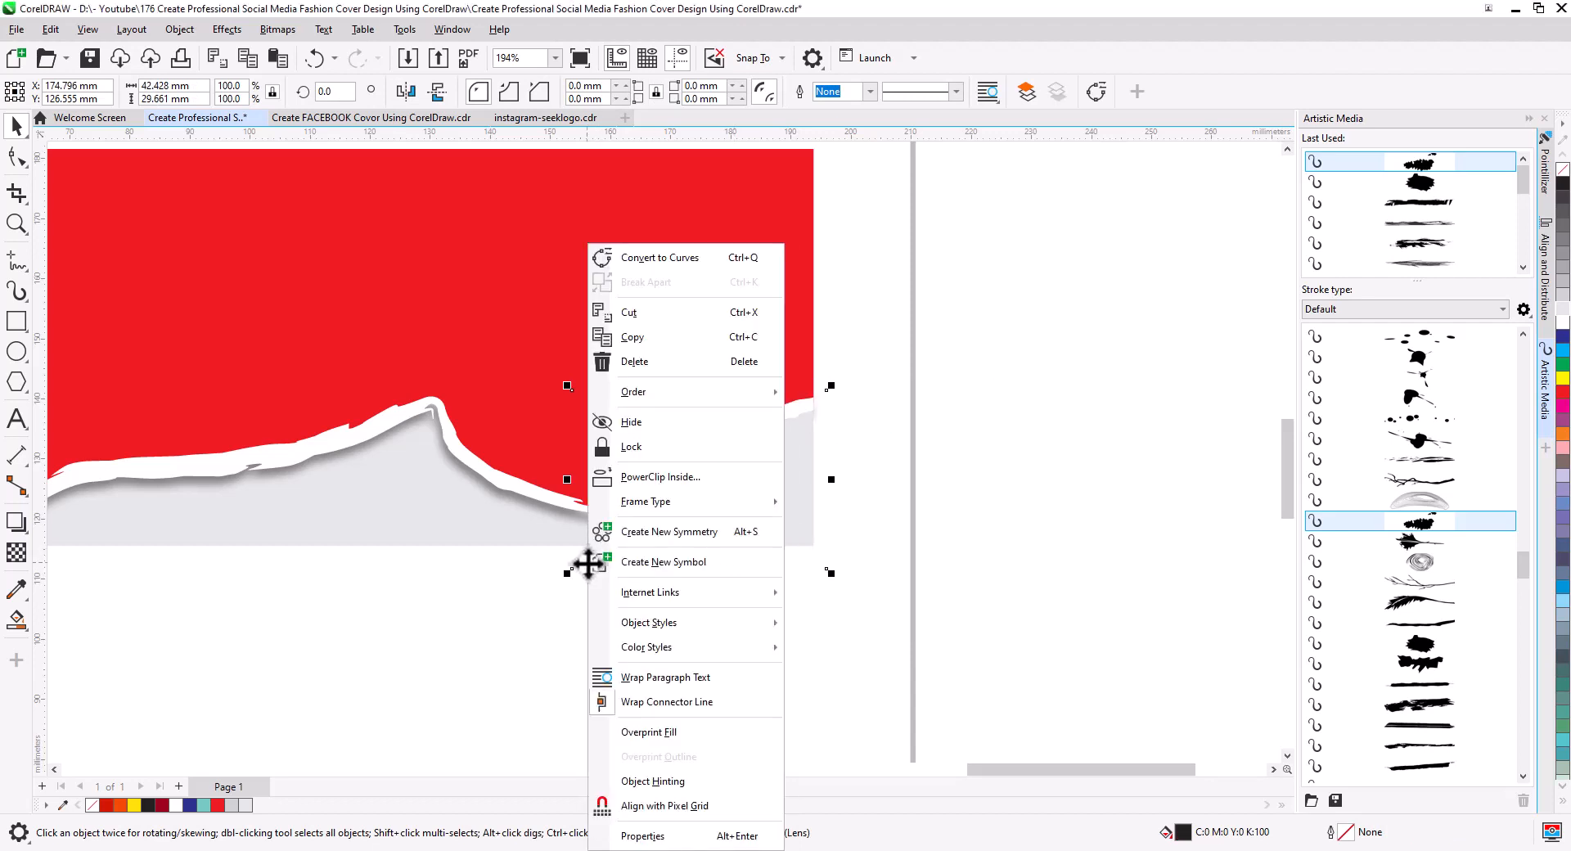
click(655, 477)
click(744, 517)
click(610, 628)
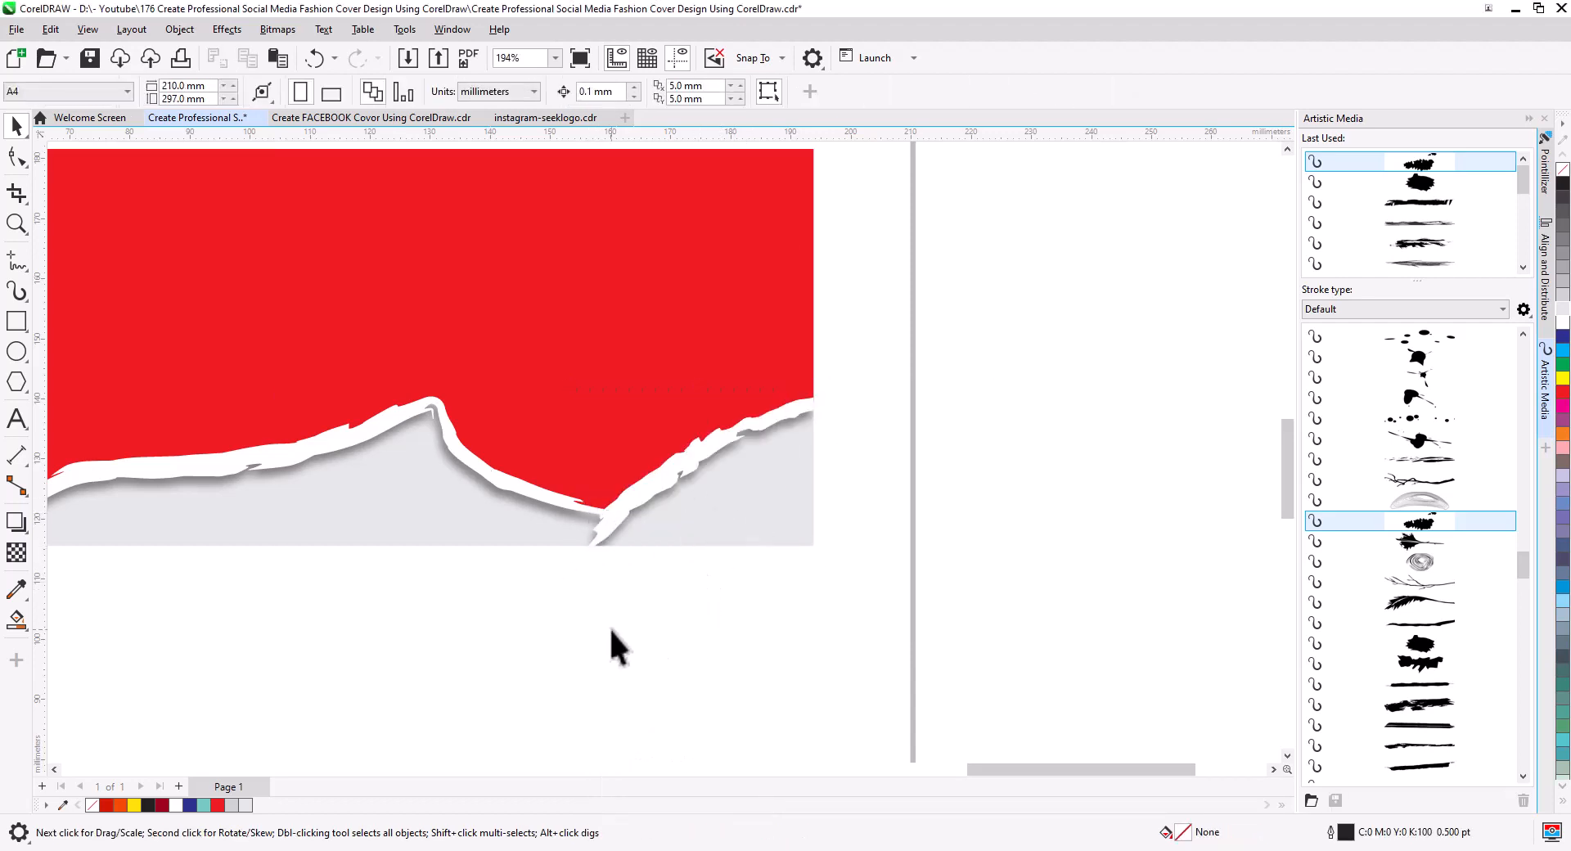
Move the photo of the woman in the red hat onto the banner's right half and enlarge it to 36.4%.
drag(618, 640, 1008, 680)
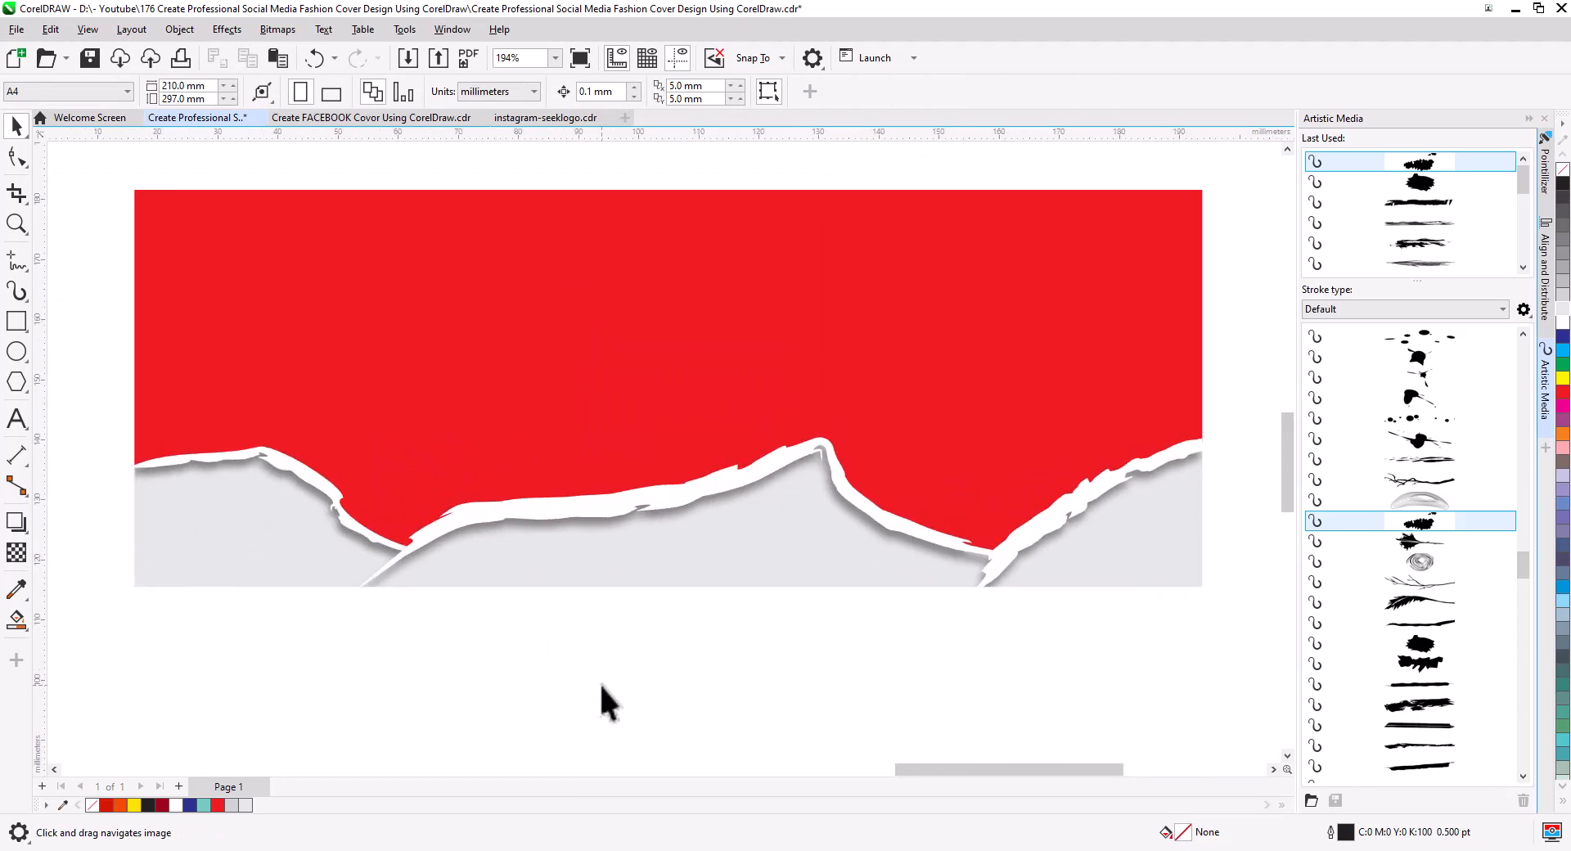
scroll(641, 675, down, 1)
drag(866, 648, 780, 703)
click(694, 350)
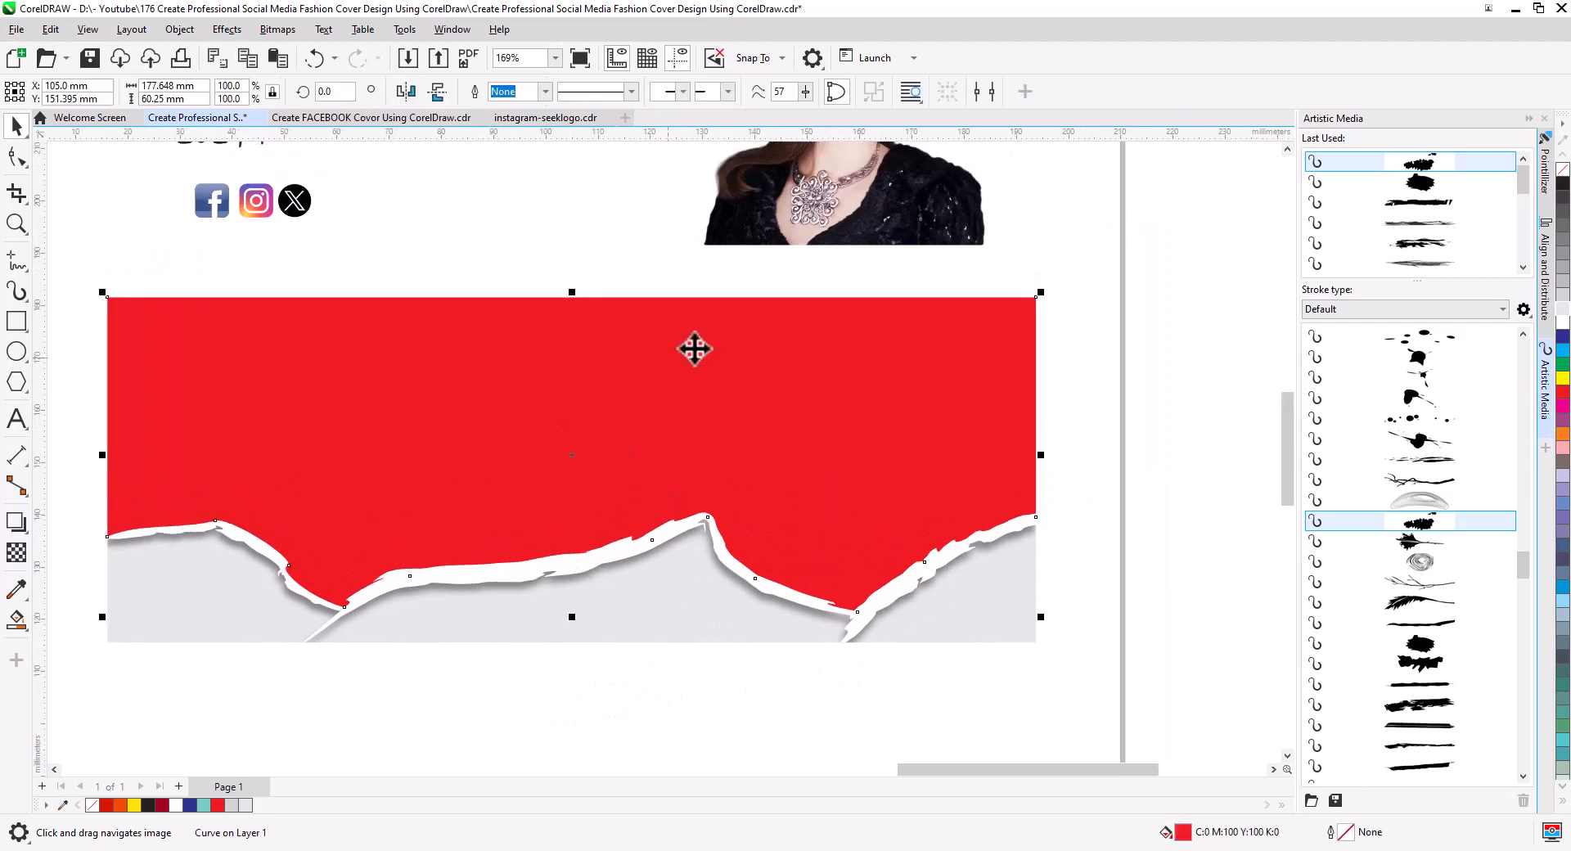
drag(849, 233, 848, 609)
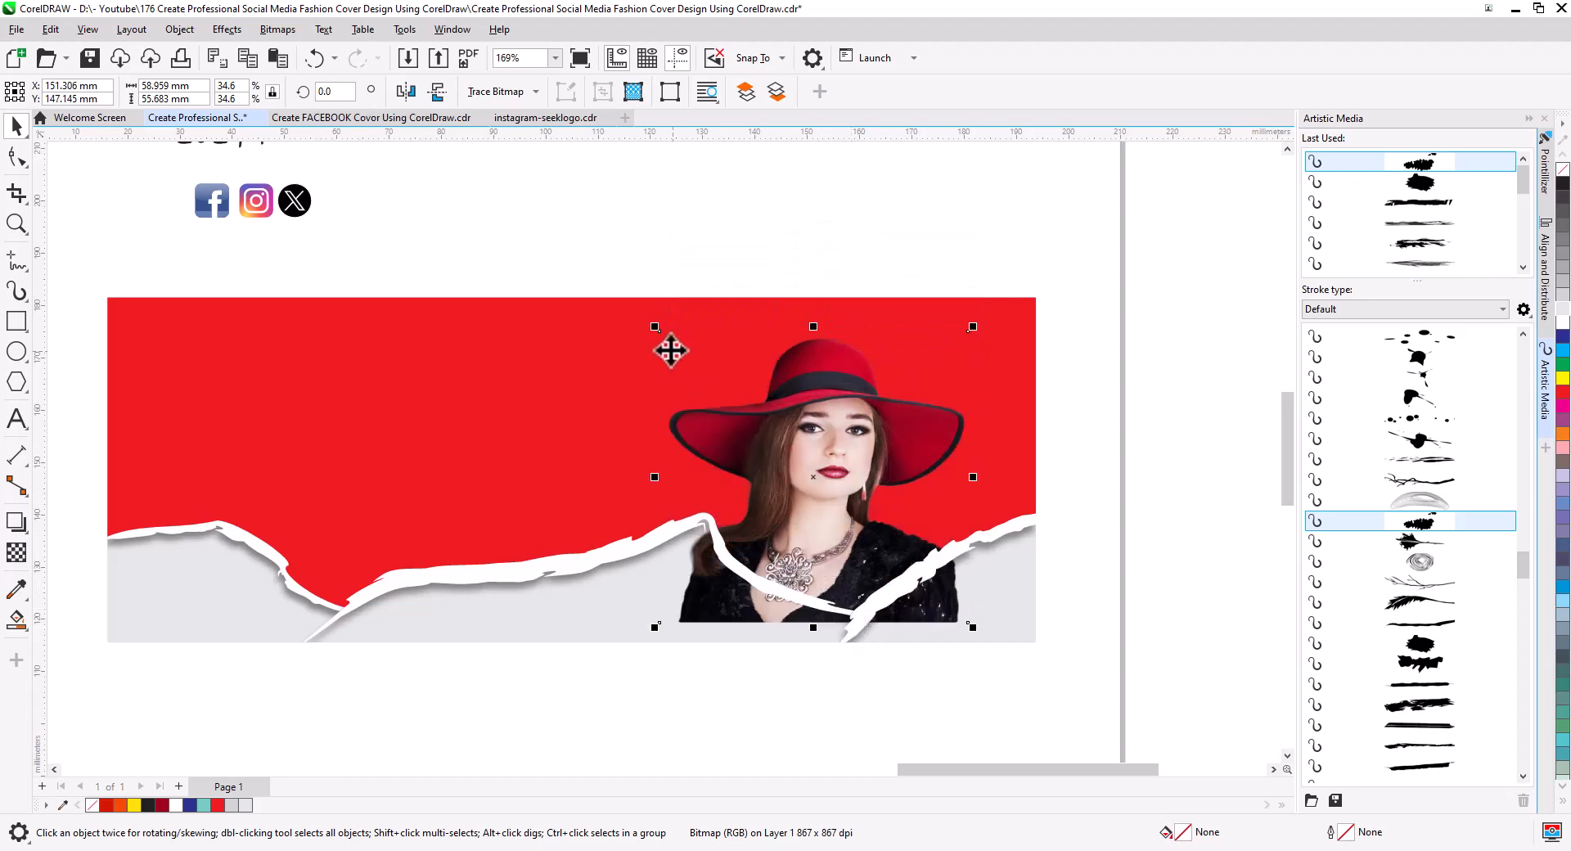
drag(653, 326, 639, 312)
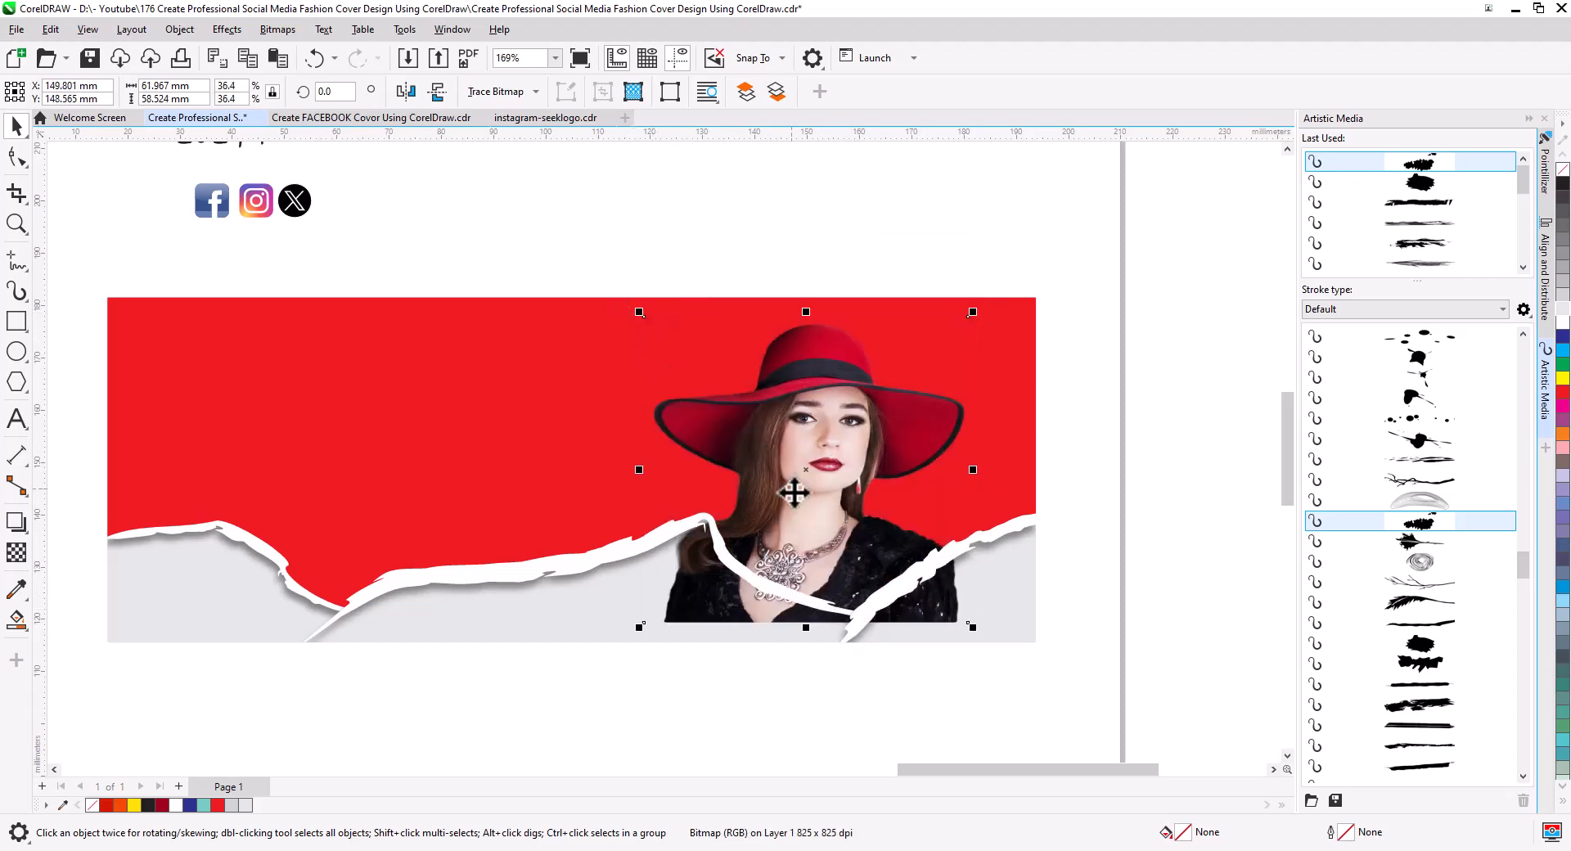
drag(793, 492, 807, 524)
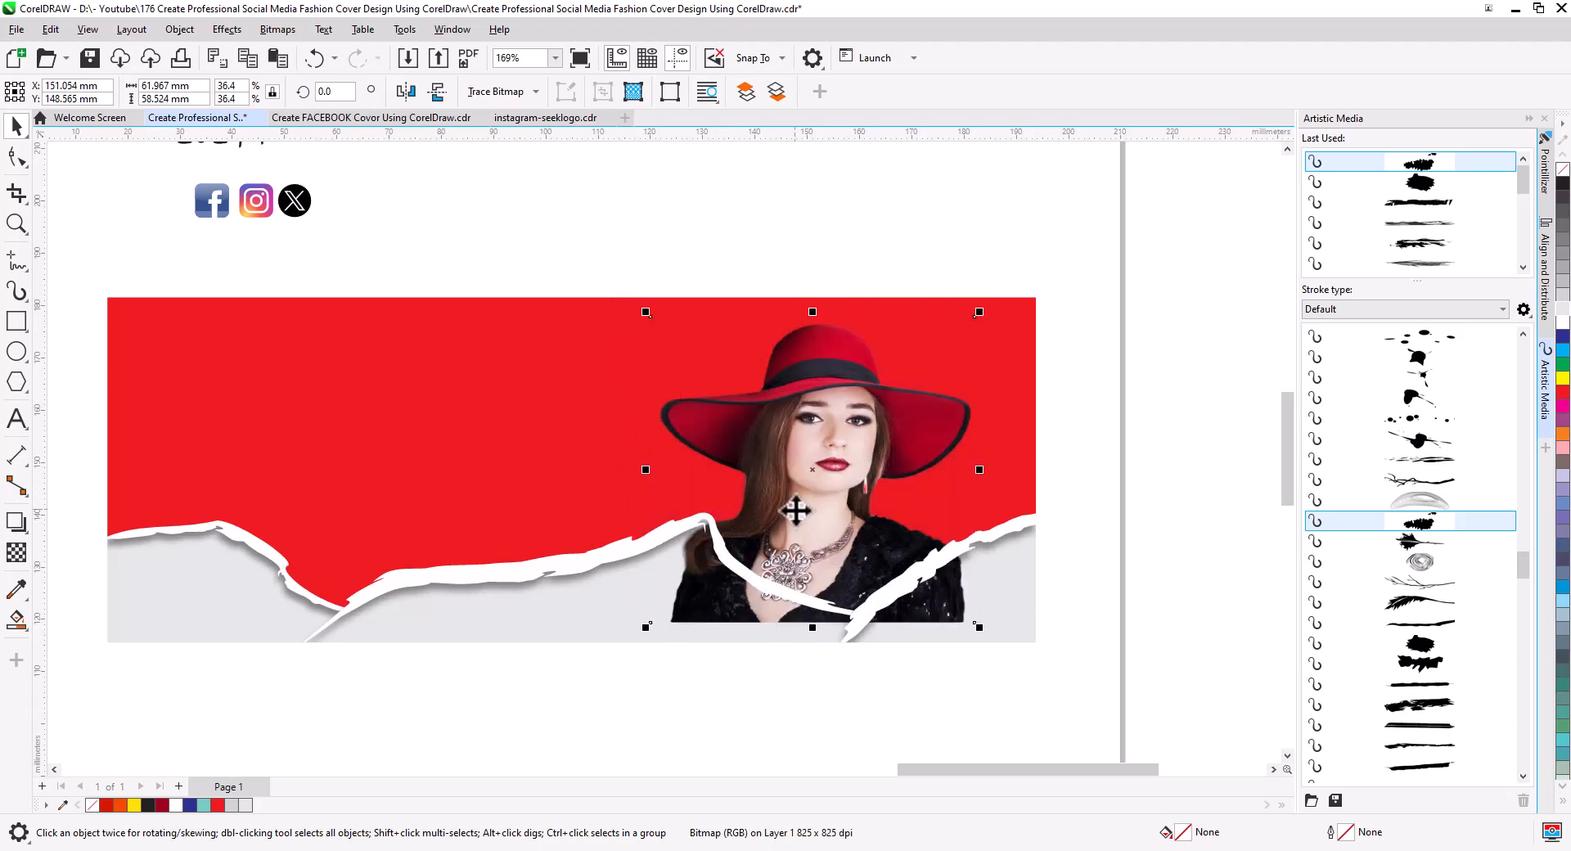
PowerClip the enlarged photo of the woman in the red hat inside the red banner shape.
right_click(825, 472)
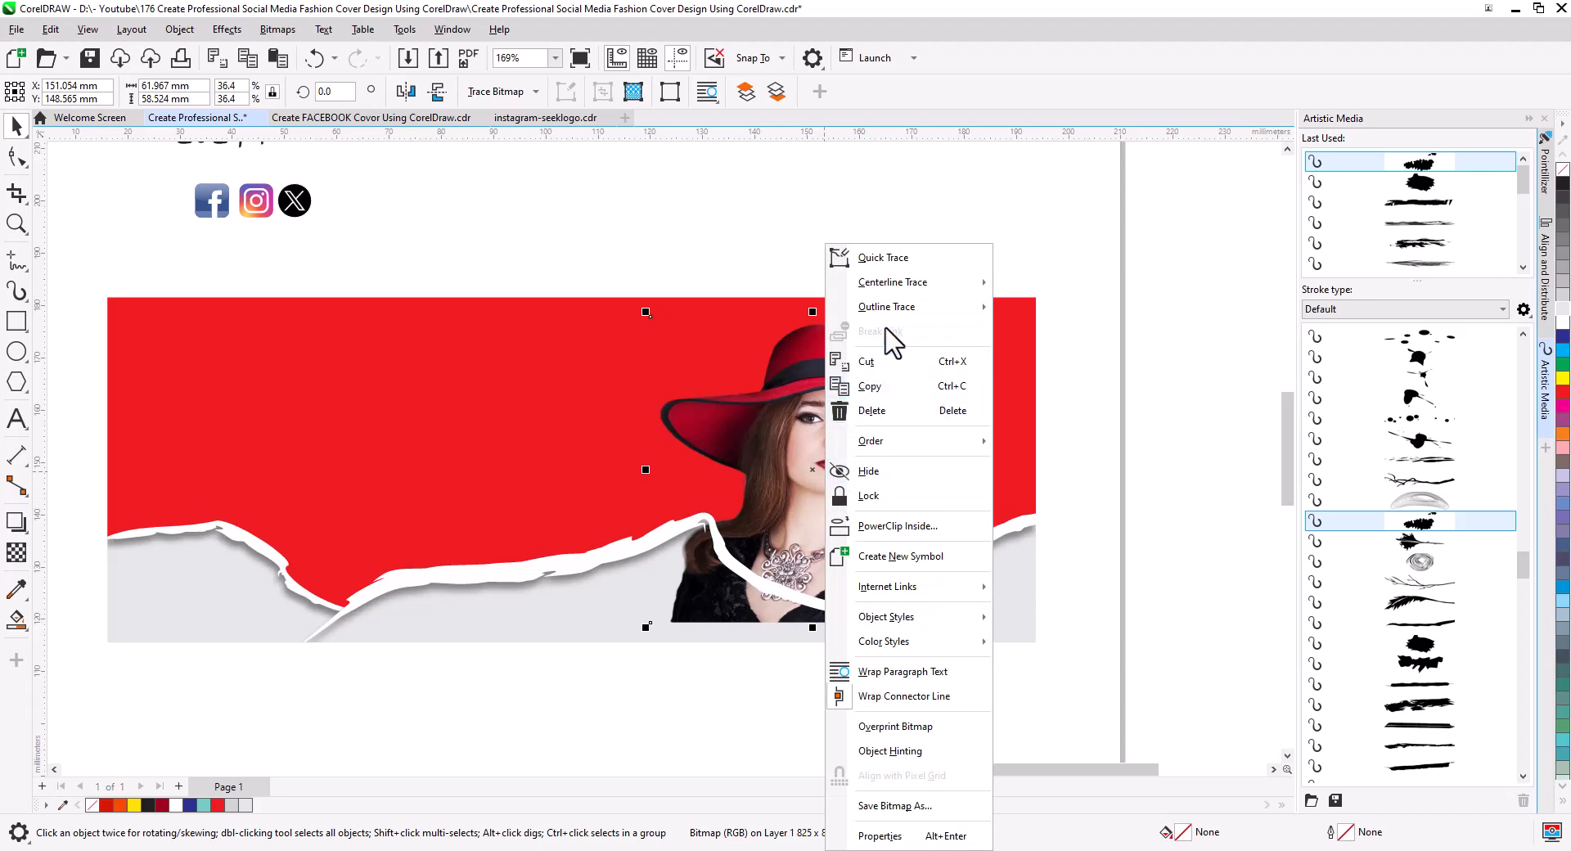
click(898, 526)
click(624, 444)
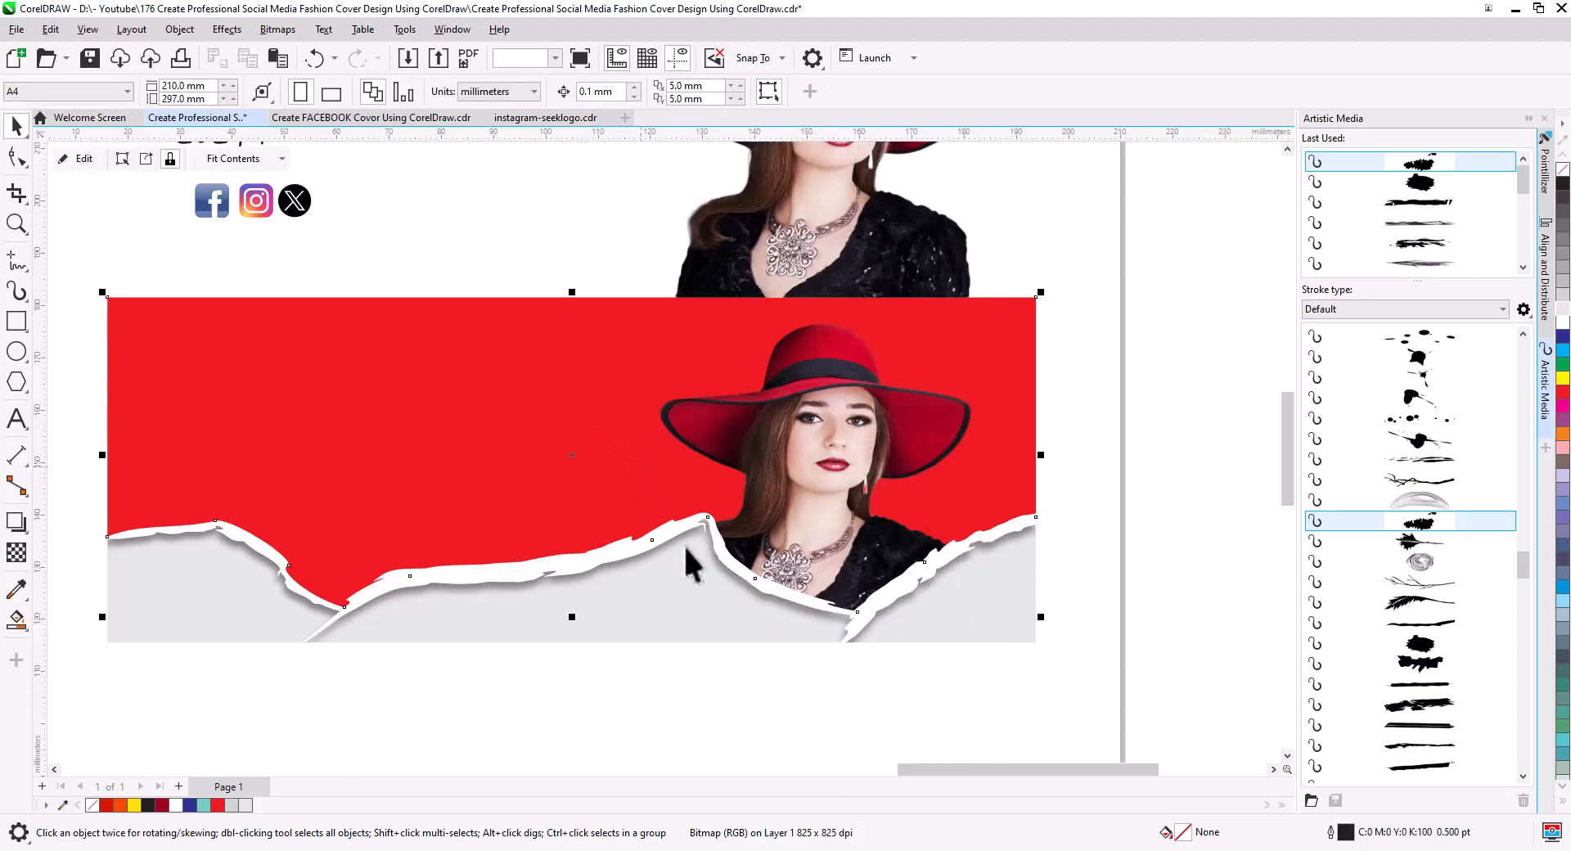
click(851, 708)
scroll(734, 607, down, 1)
drag(719, 624, 845, 688)
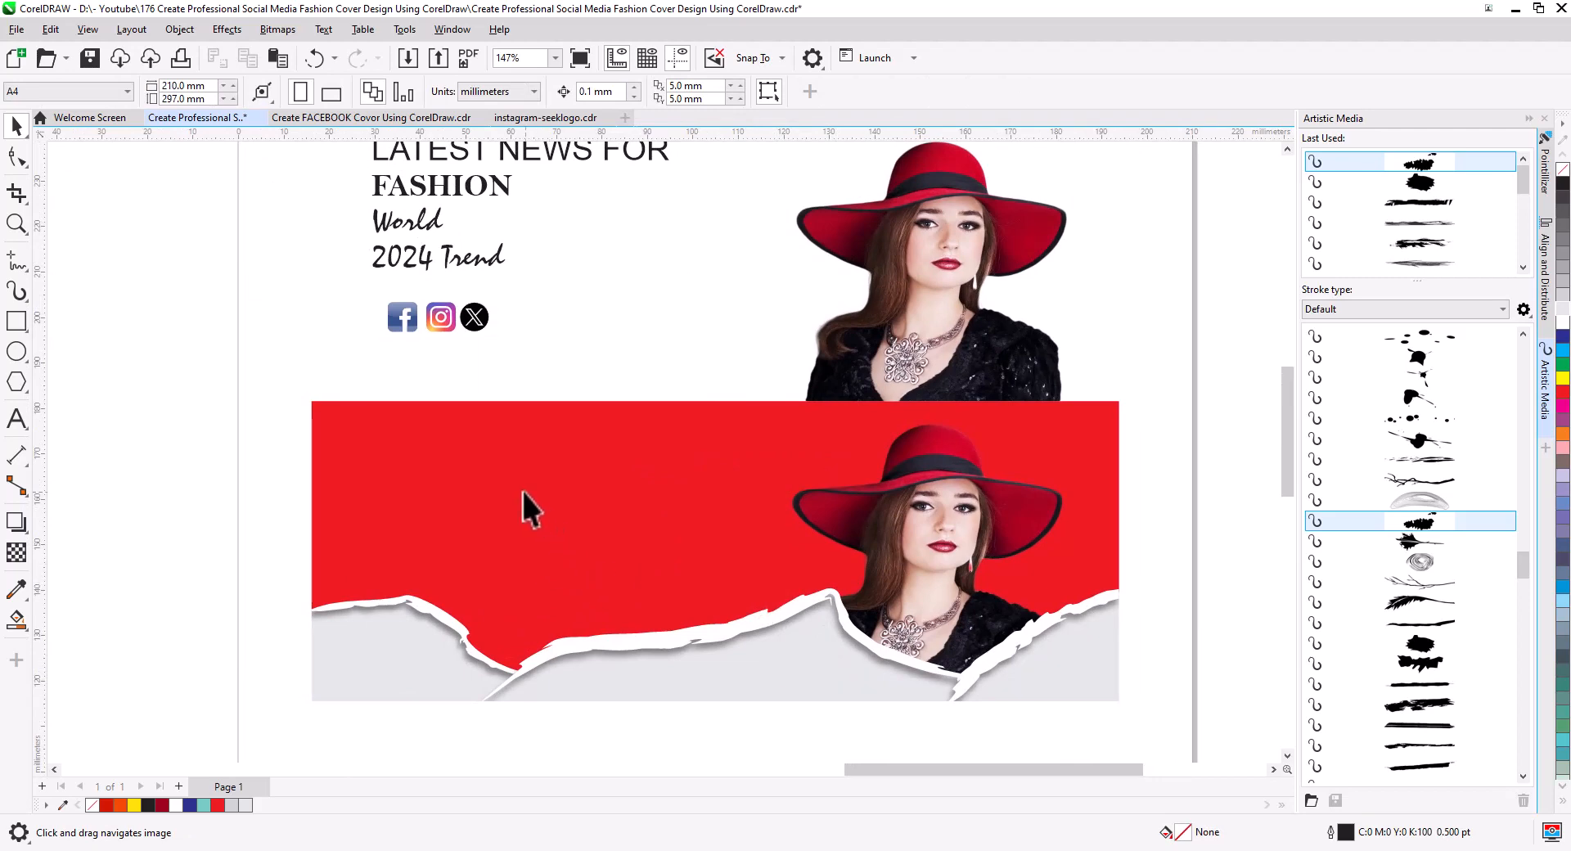
Apply a linear fountain fill to the red banner shape, running from dark red at its lower left to orange near the hat.
click(574, 523)
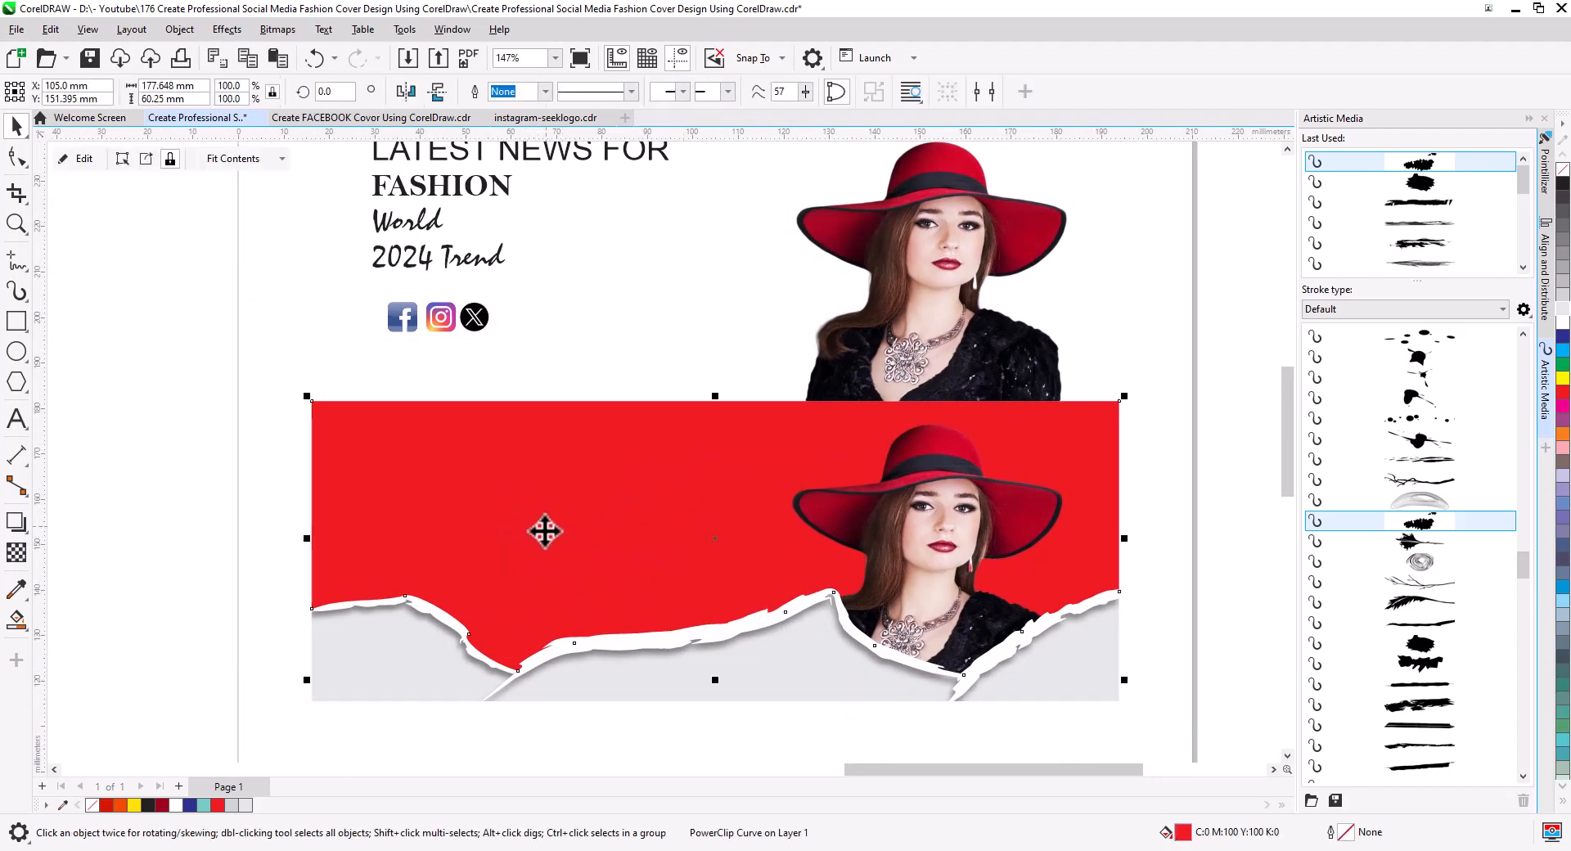
click(16, 621)
click(82, 617)
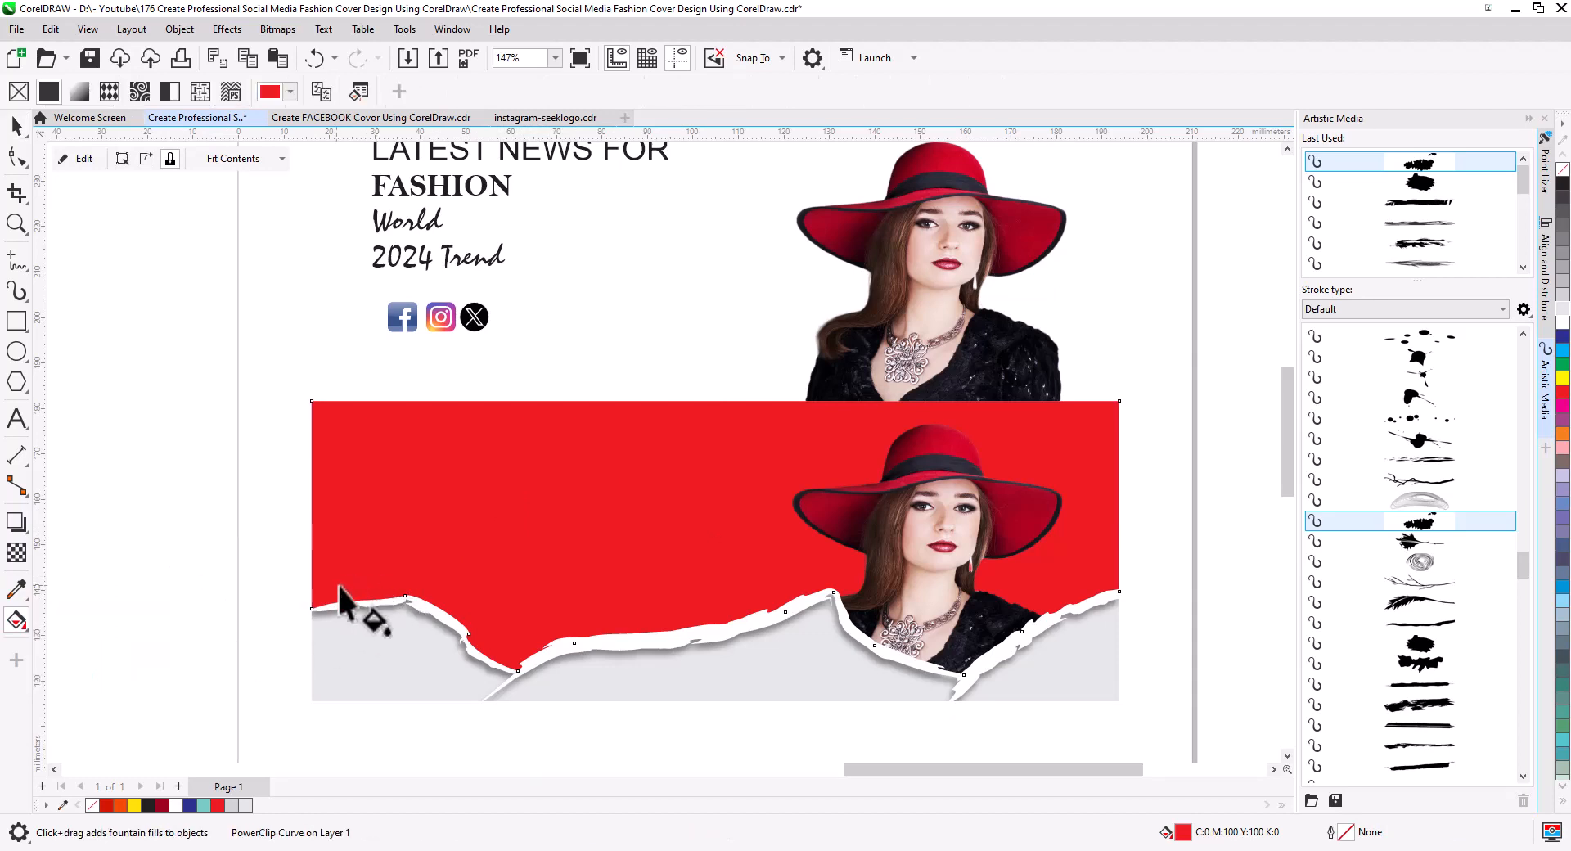
drag(338, 586, 965, 490)
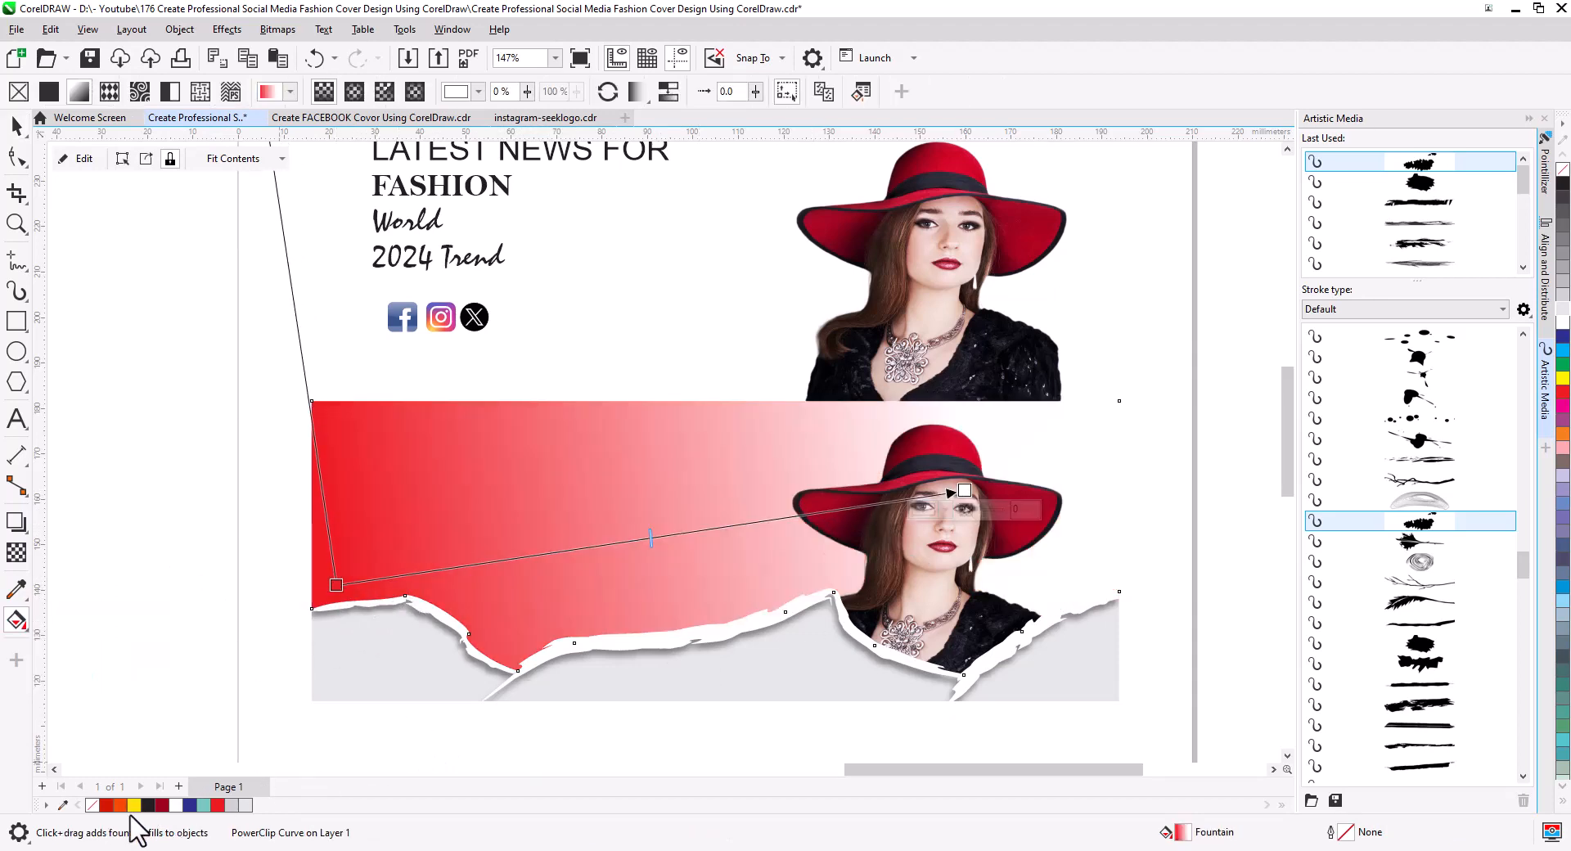
drag(111, 805, 336, 585)
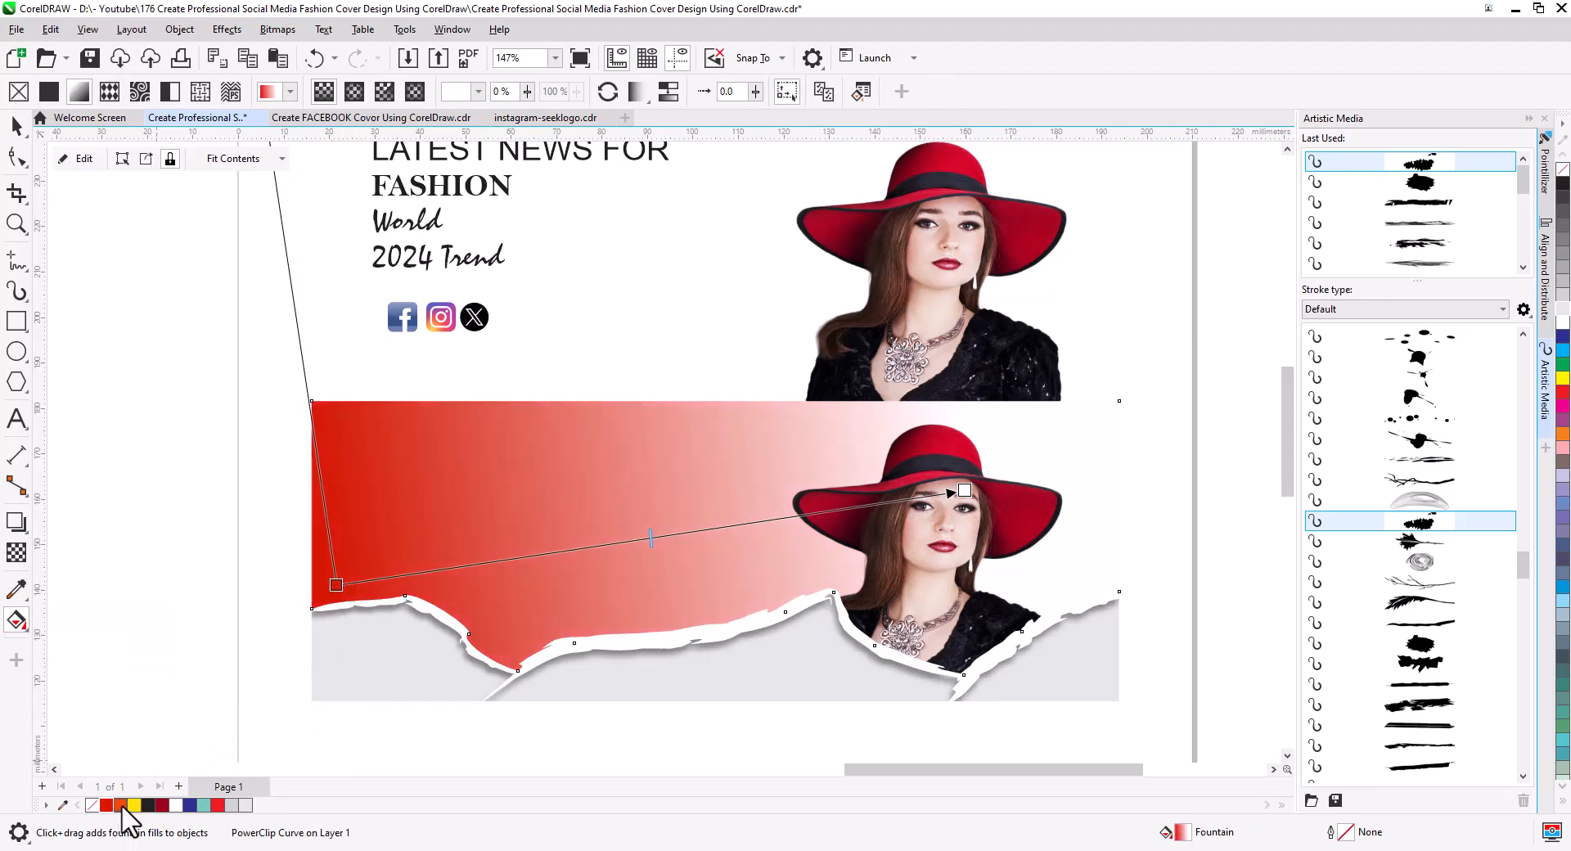
mouse_move(121, 806)
mouse_down()
mouse_move(967, 514)
mouse_move(966, 493)
mouse_move(1057, 478)
mouse_up()
Set the colour of the gradient's orange end node to #FF4A03.
click(1041, 475)
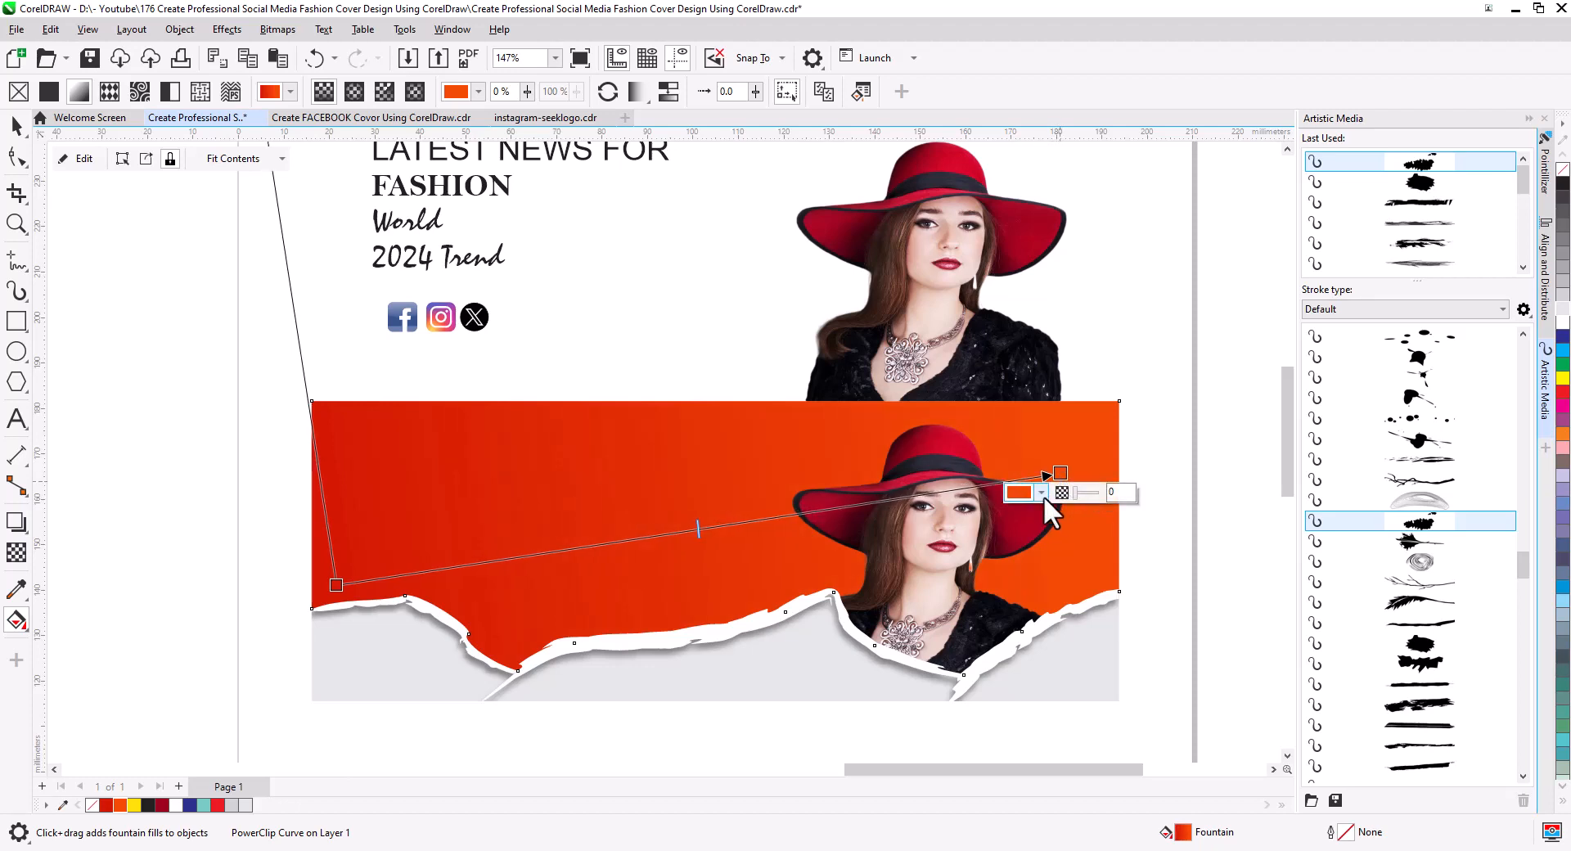
click(1042, 493)
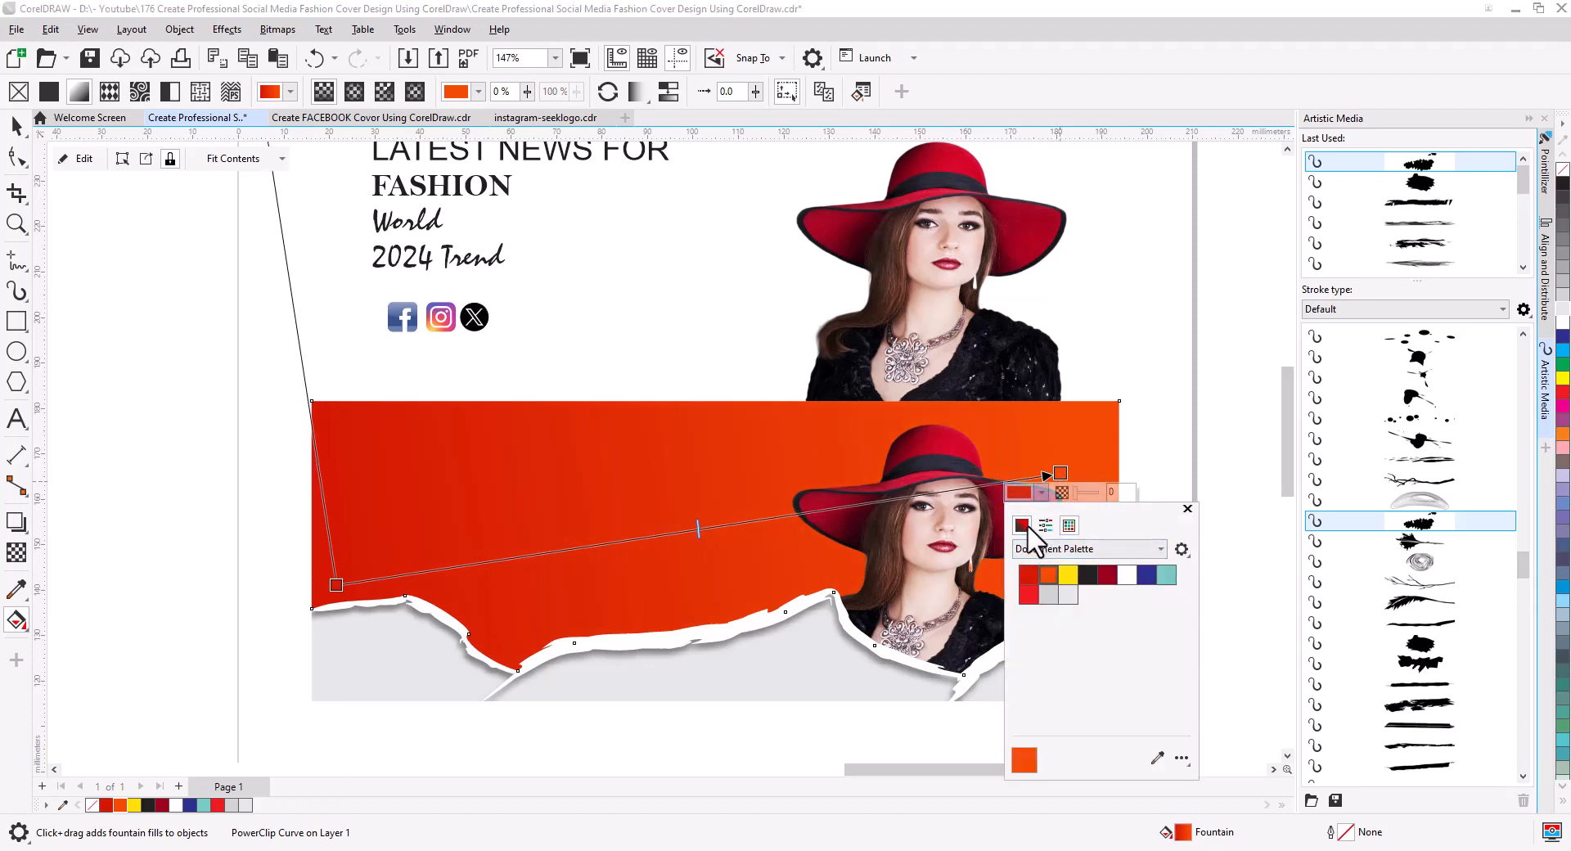
click(1022, 525)
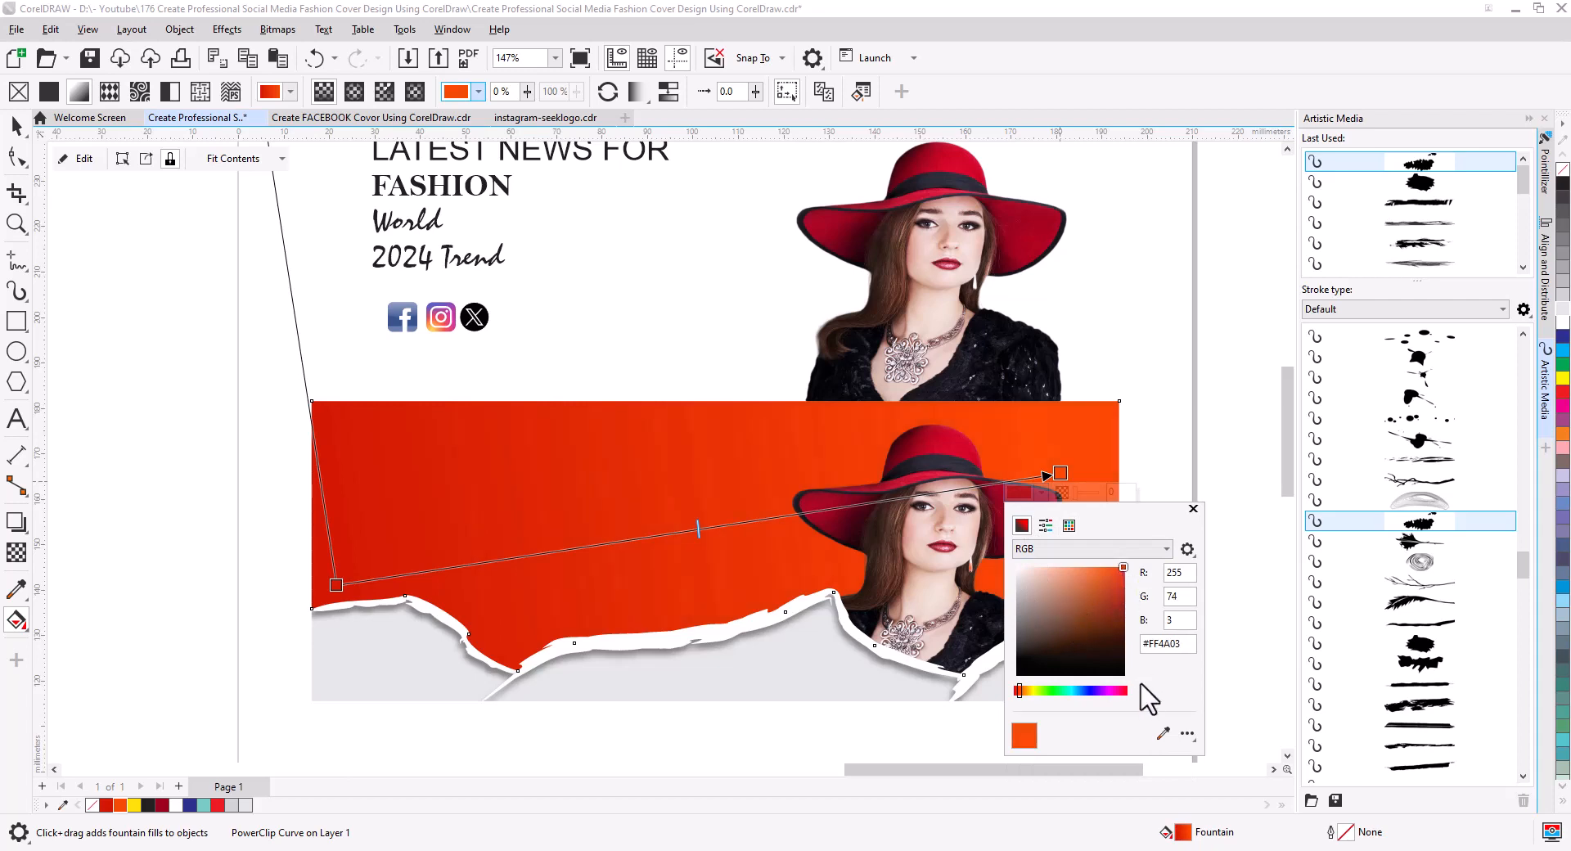
Set the colour of the gradient's dark red start node to #FF1A00 and deselect the banner.
click(335, 584)
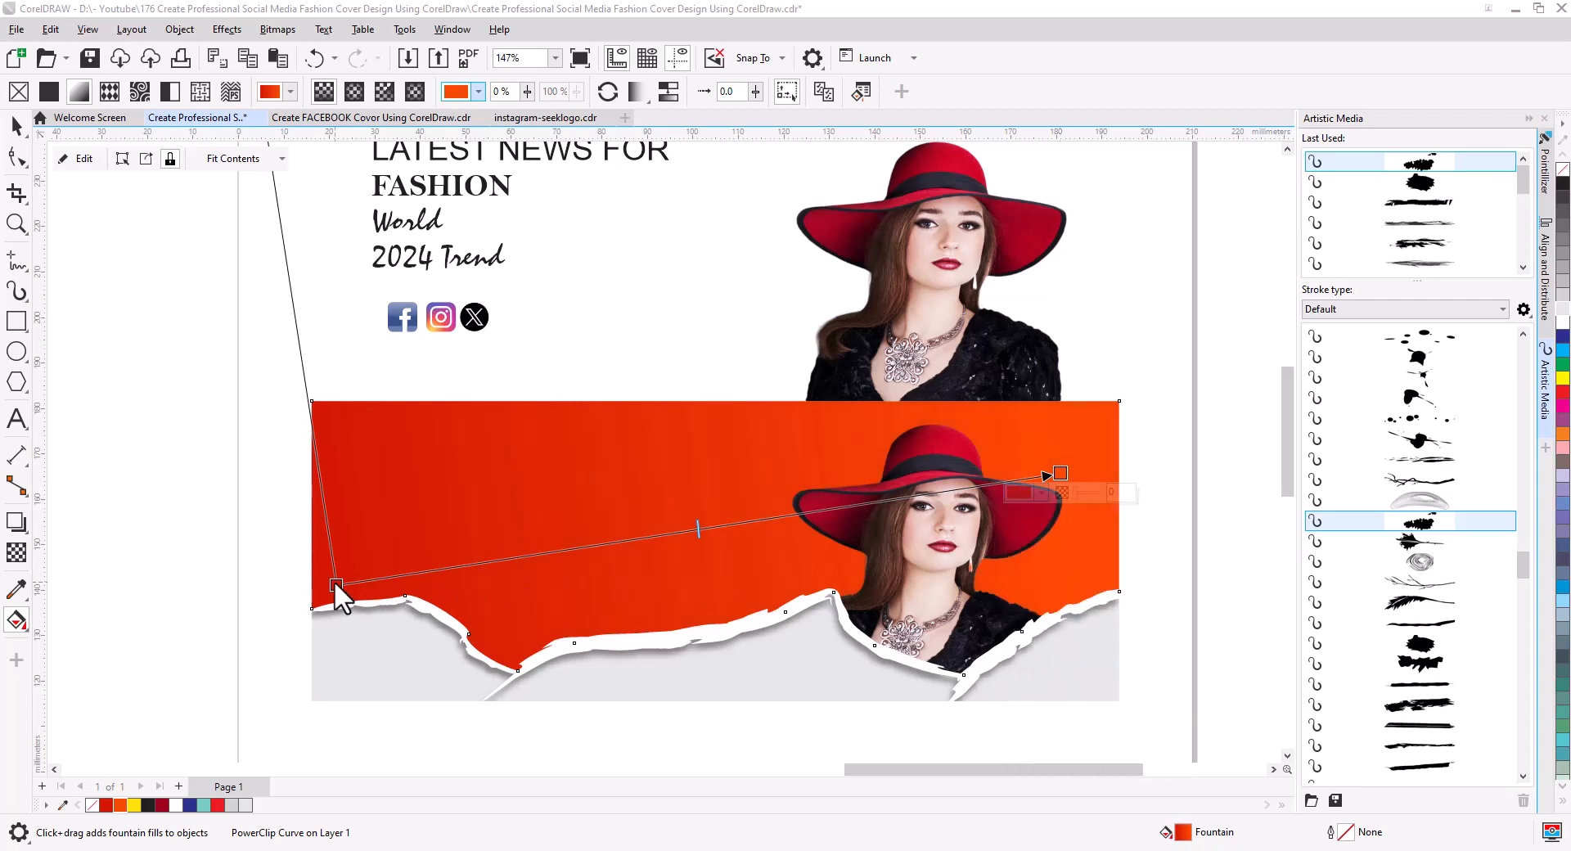
click(336, 584)
click(315, 605)
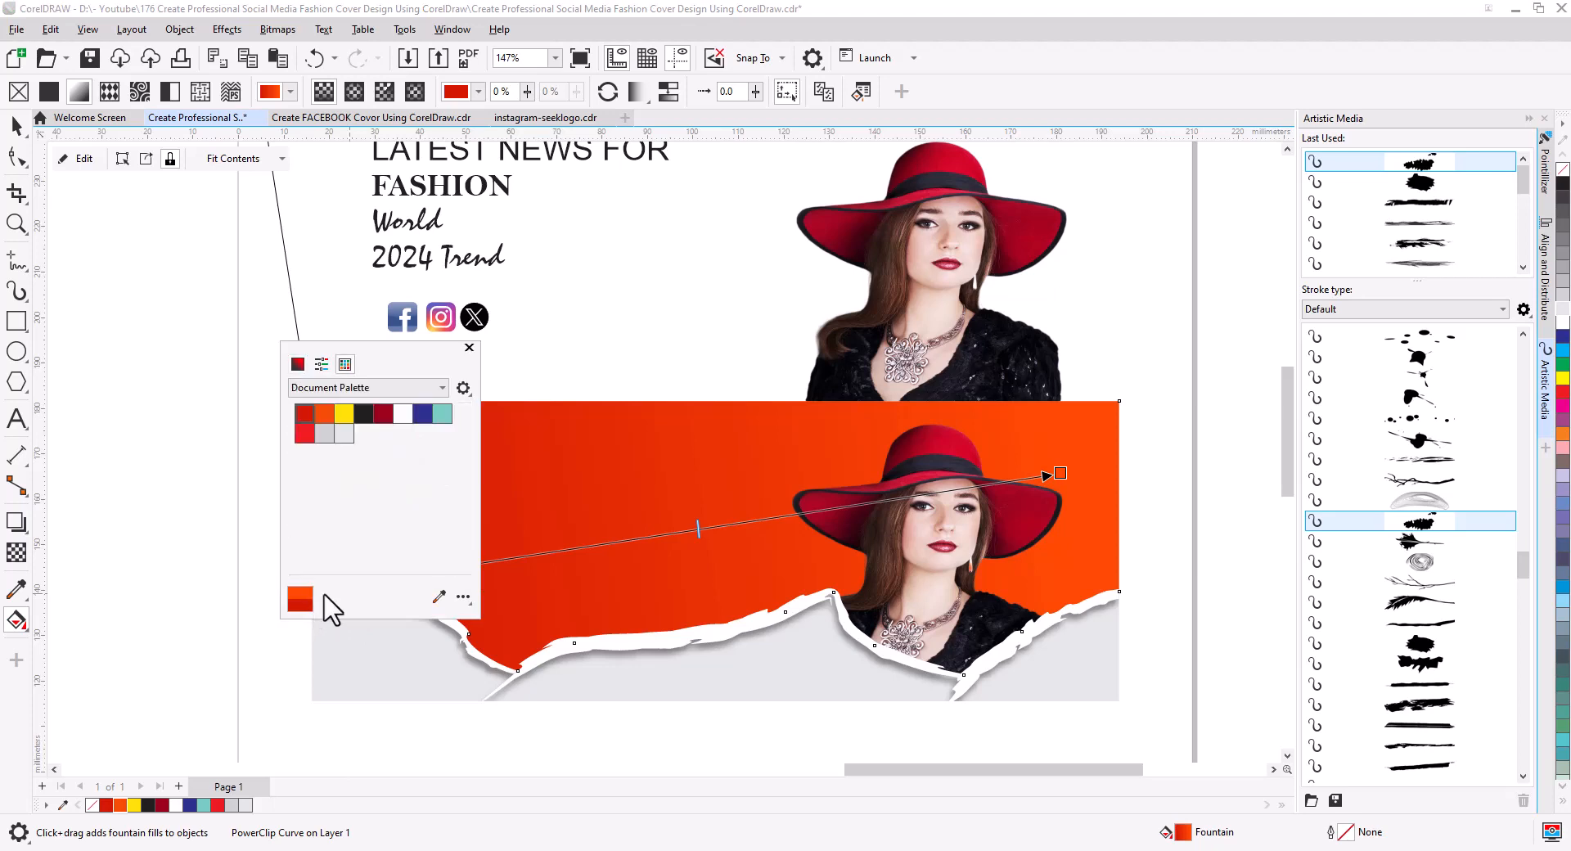
click(297, 363)
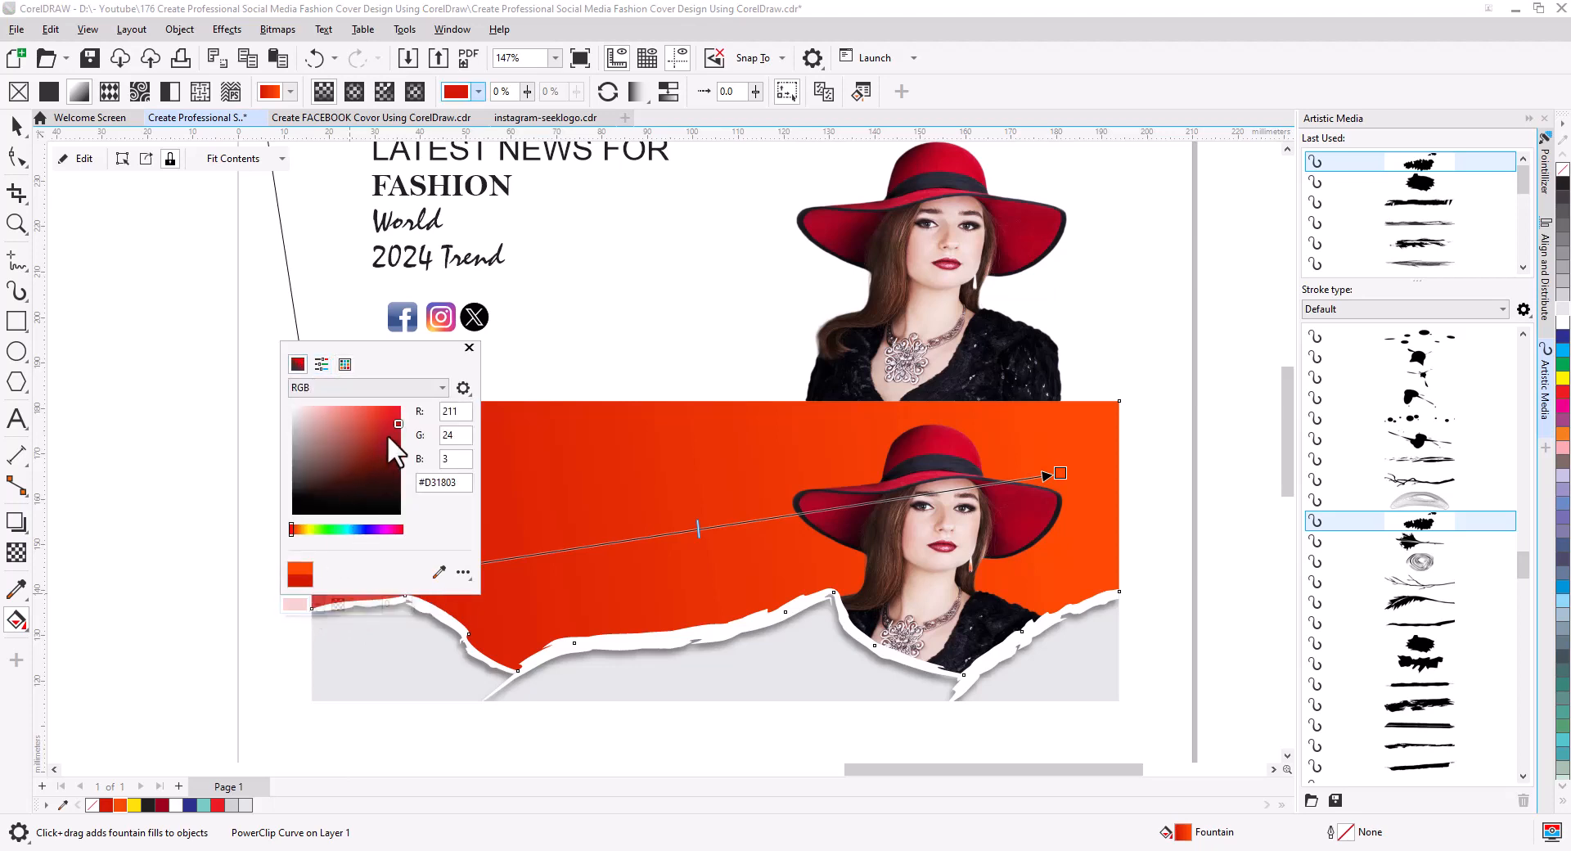
drag(400, 403, 401, 404)
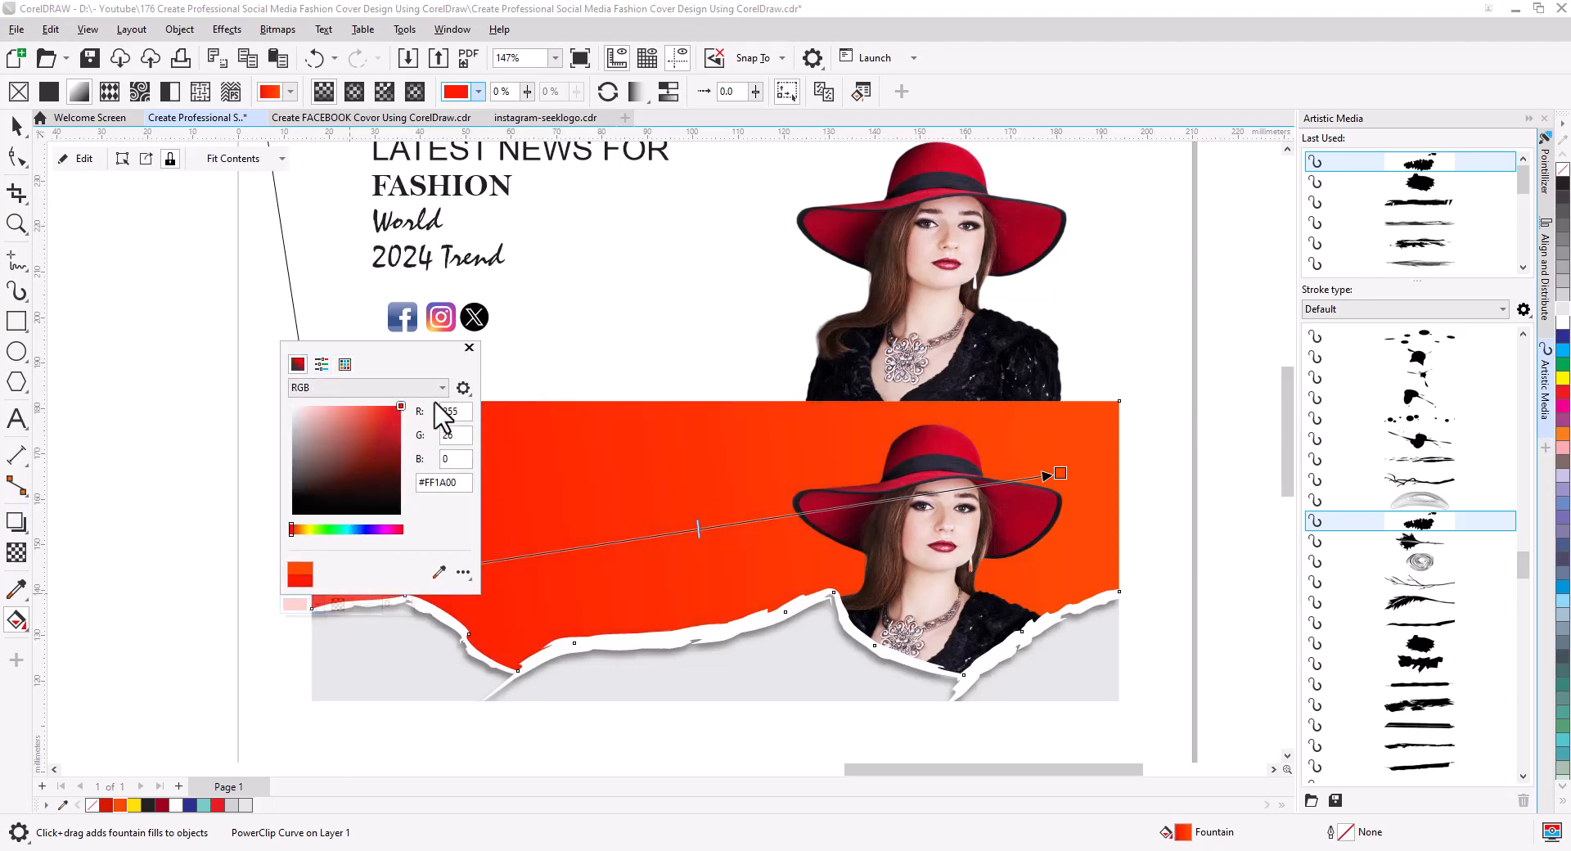
click(469, 348)
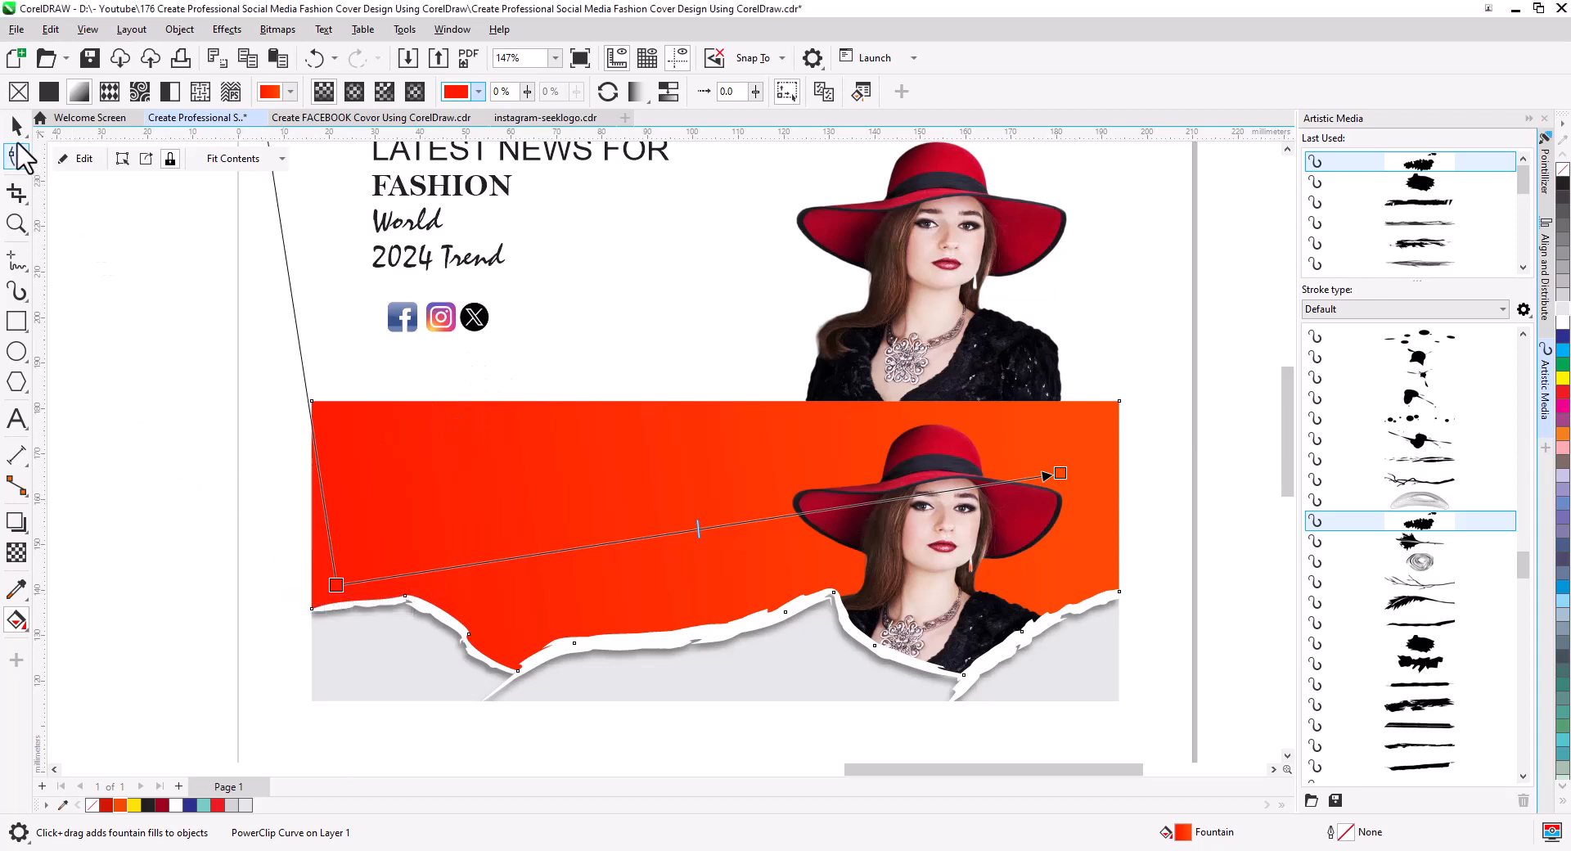
click(16, 127)
click(193, 509)
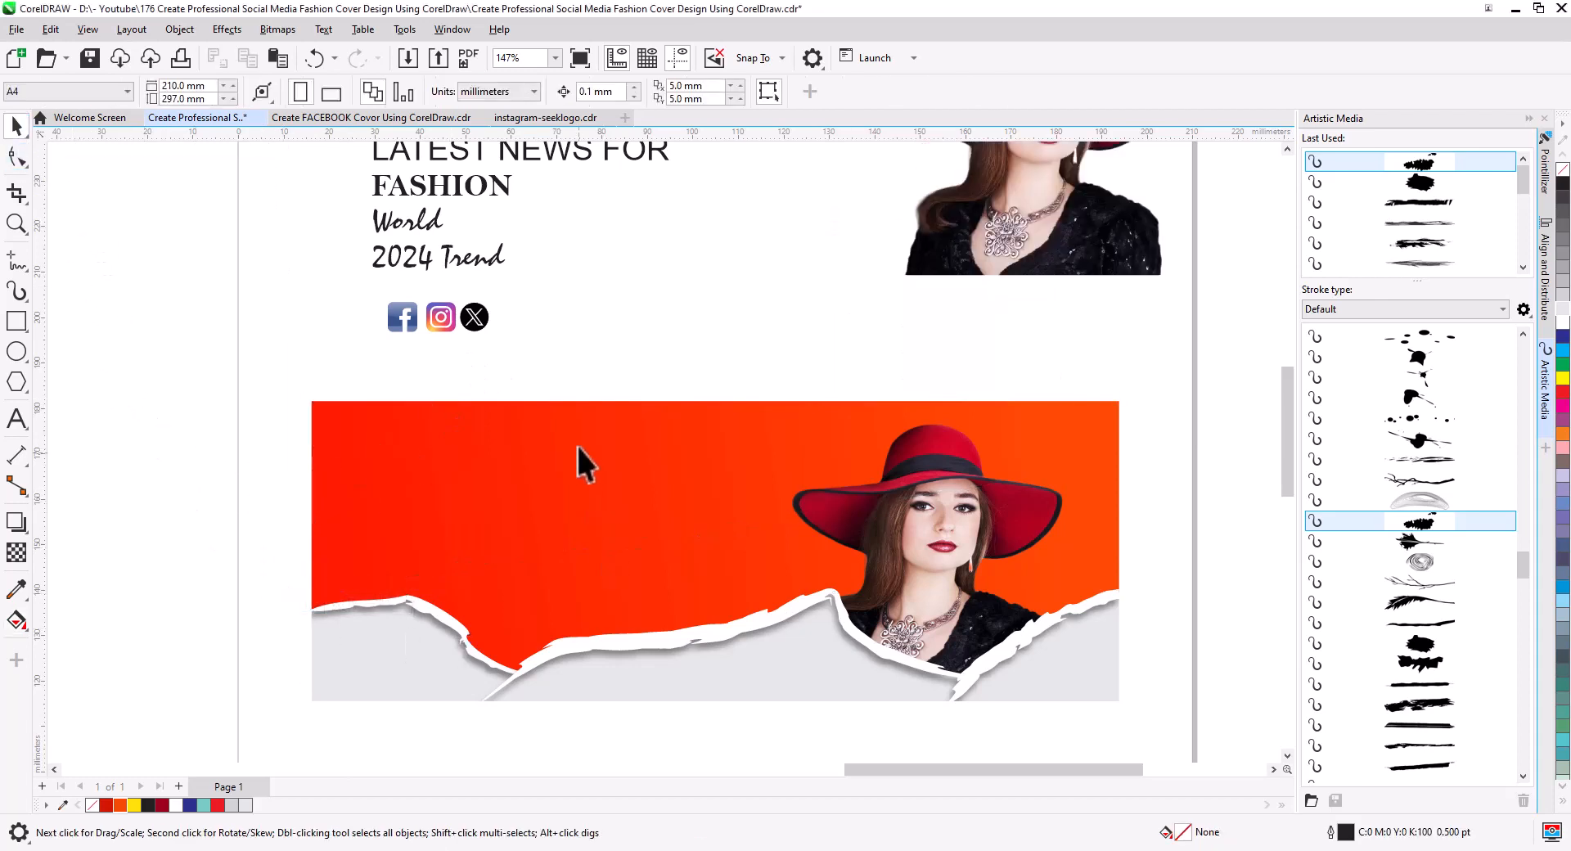
Move the Facebook, Instagram and X icons together onto the grey strip and group them.
drag(596, 336, 419, 324)
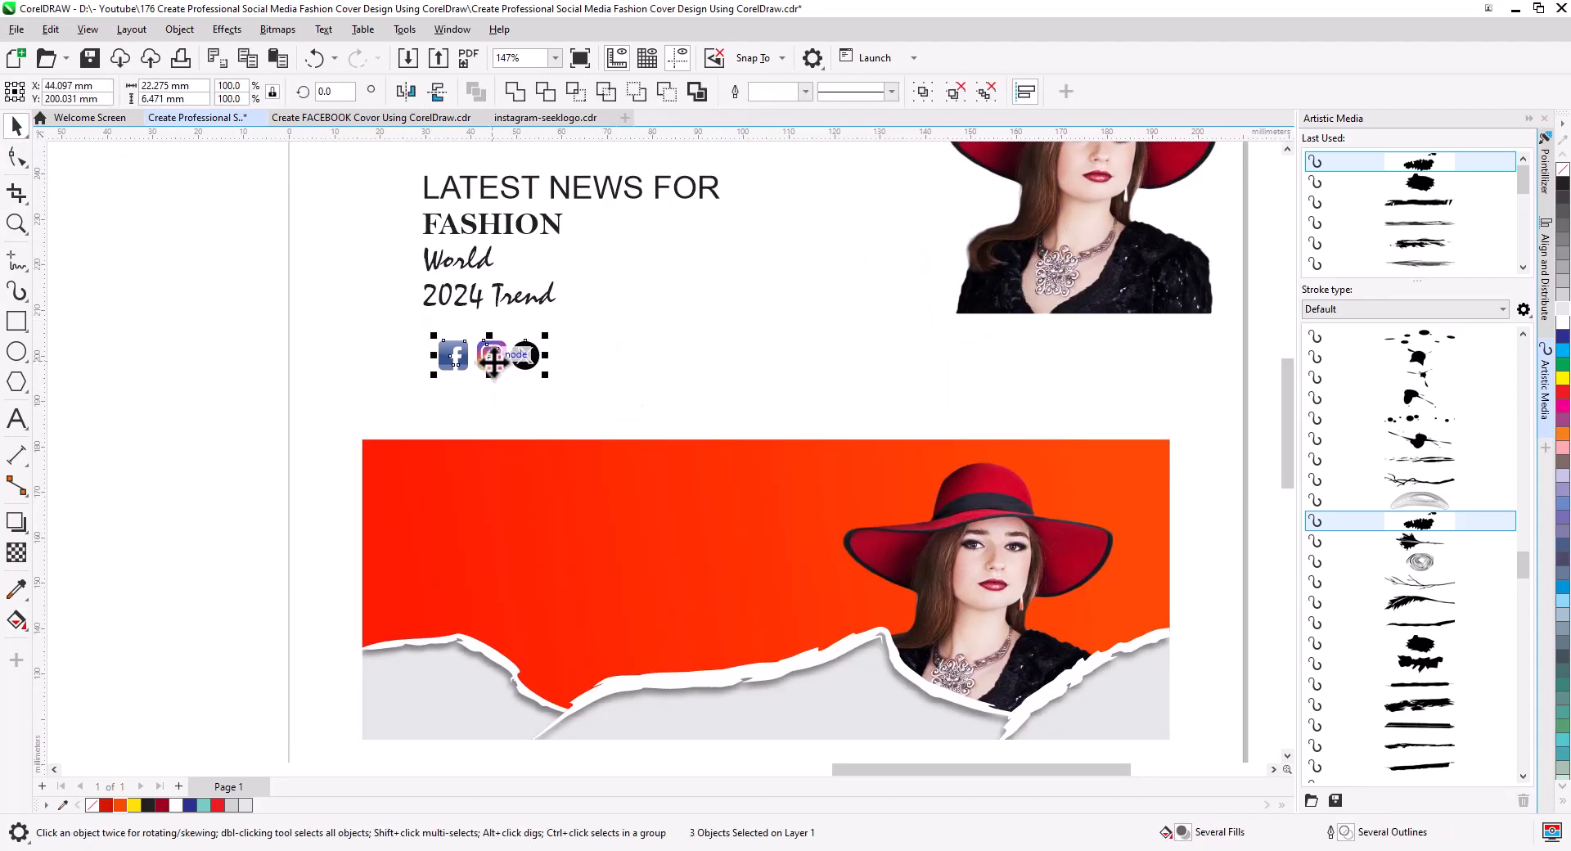
drag(493, 359, 793, 643)
key(ctrl+g)
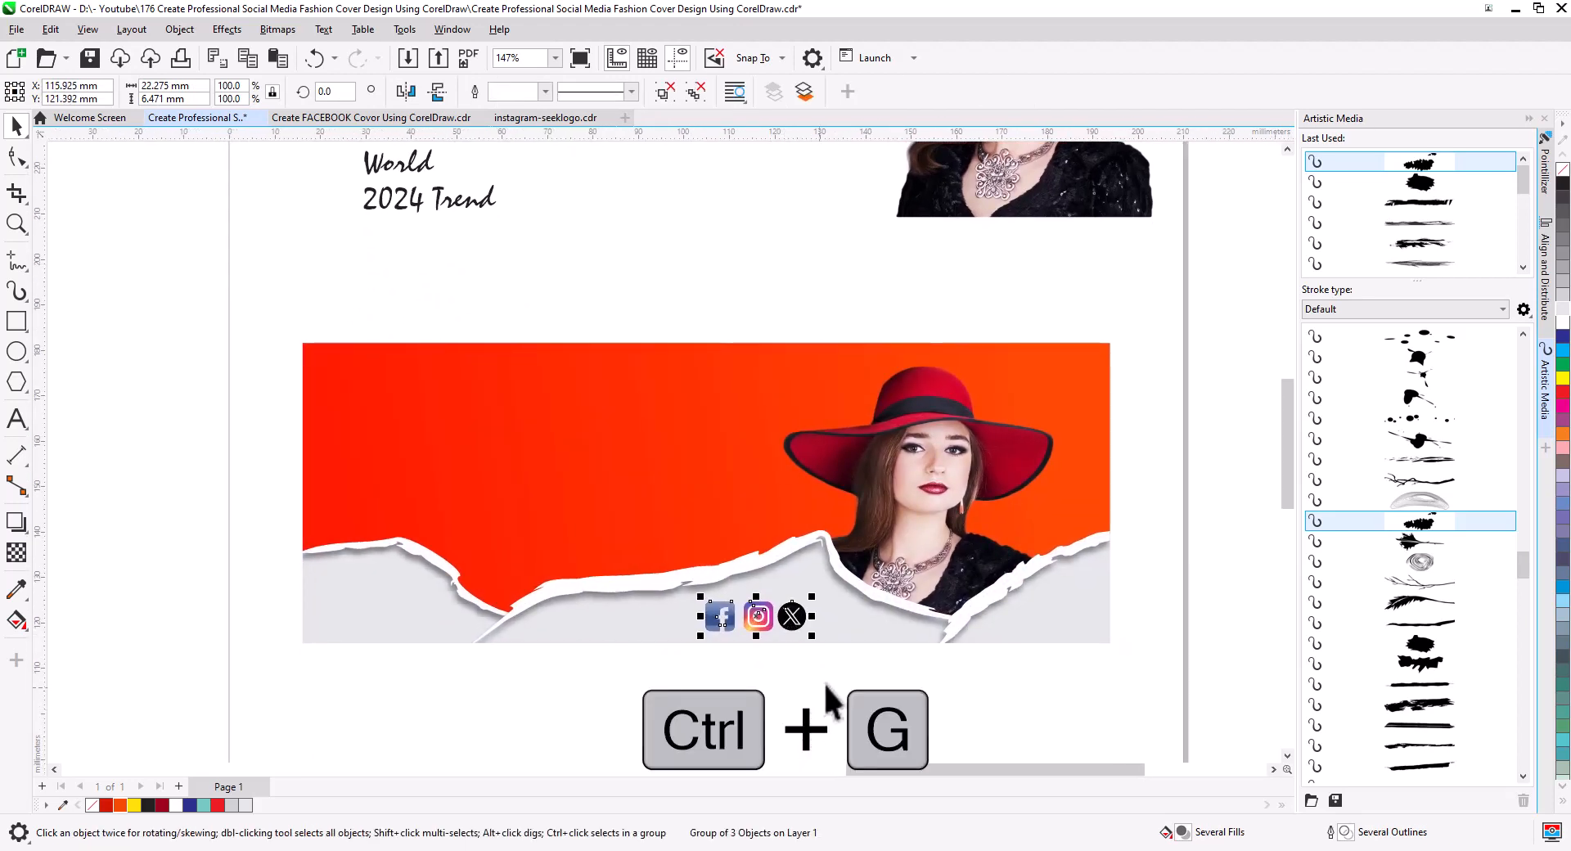
Centre the social icon group horizontally on the banner and shrink it slightly.
shift+click(706, 418)
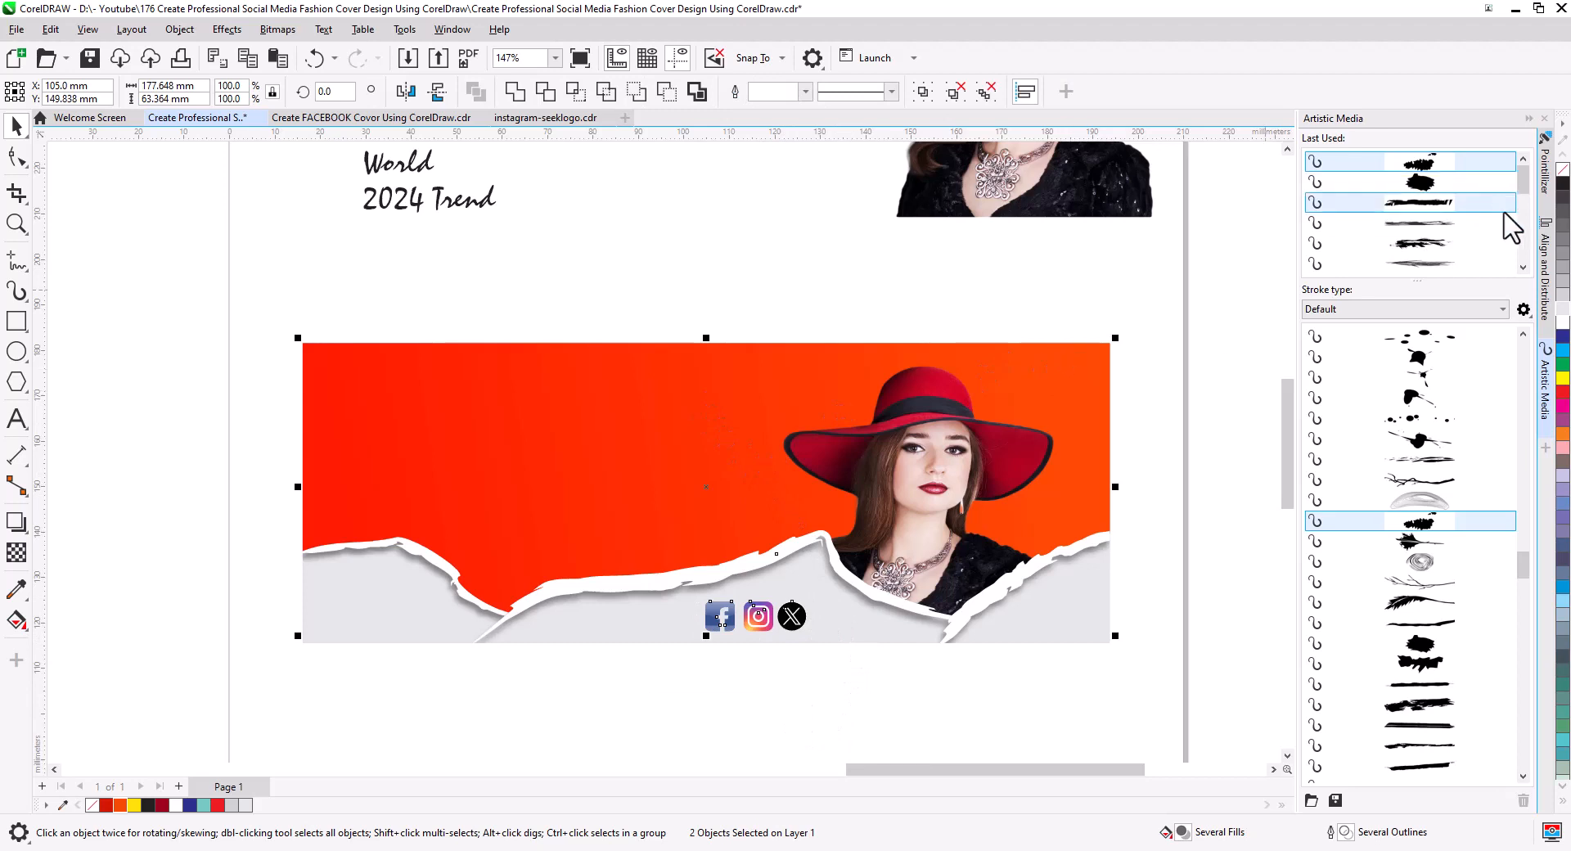
click(1544, 251)
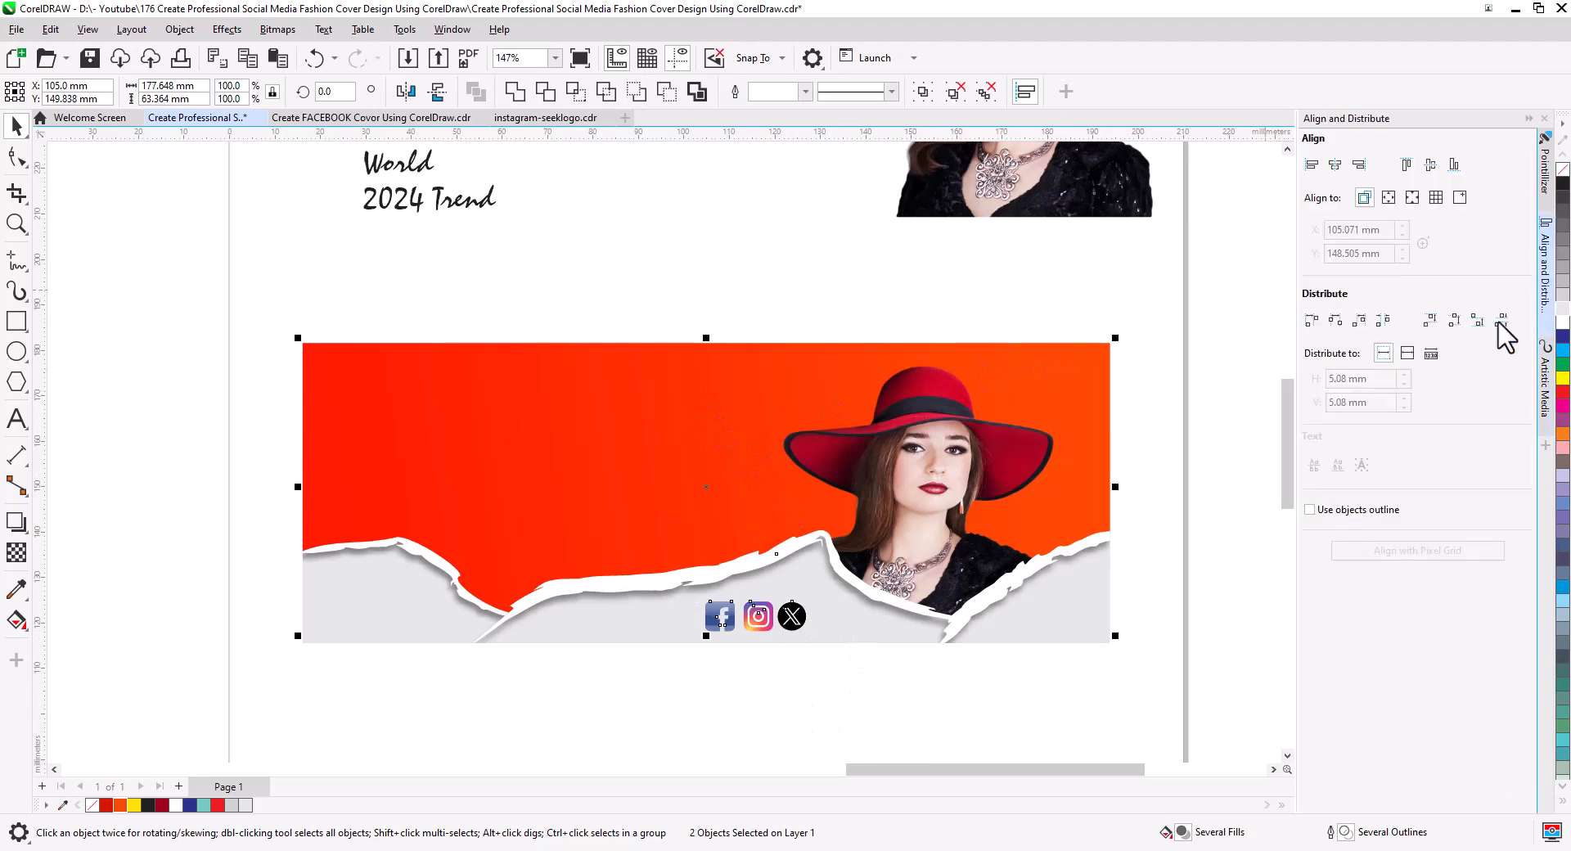
click(1334, 165)
drag(800, 684, 631, 584)
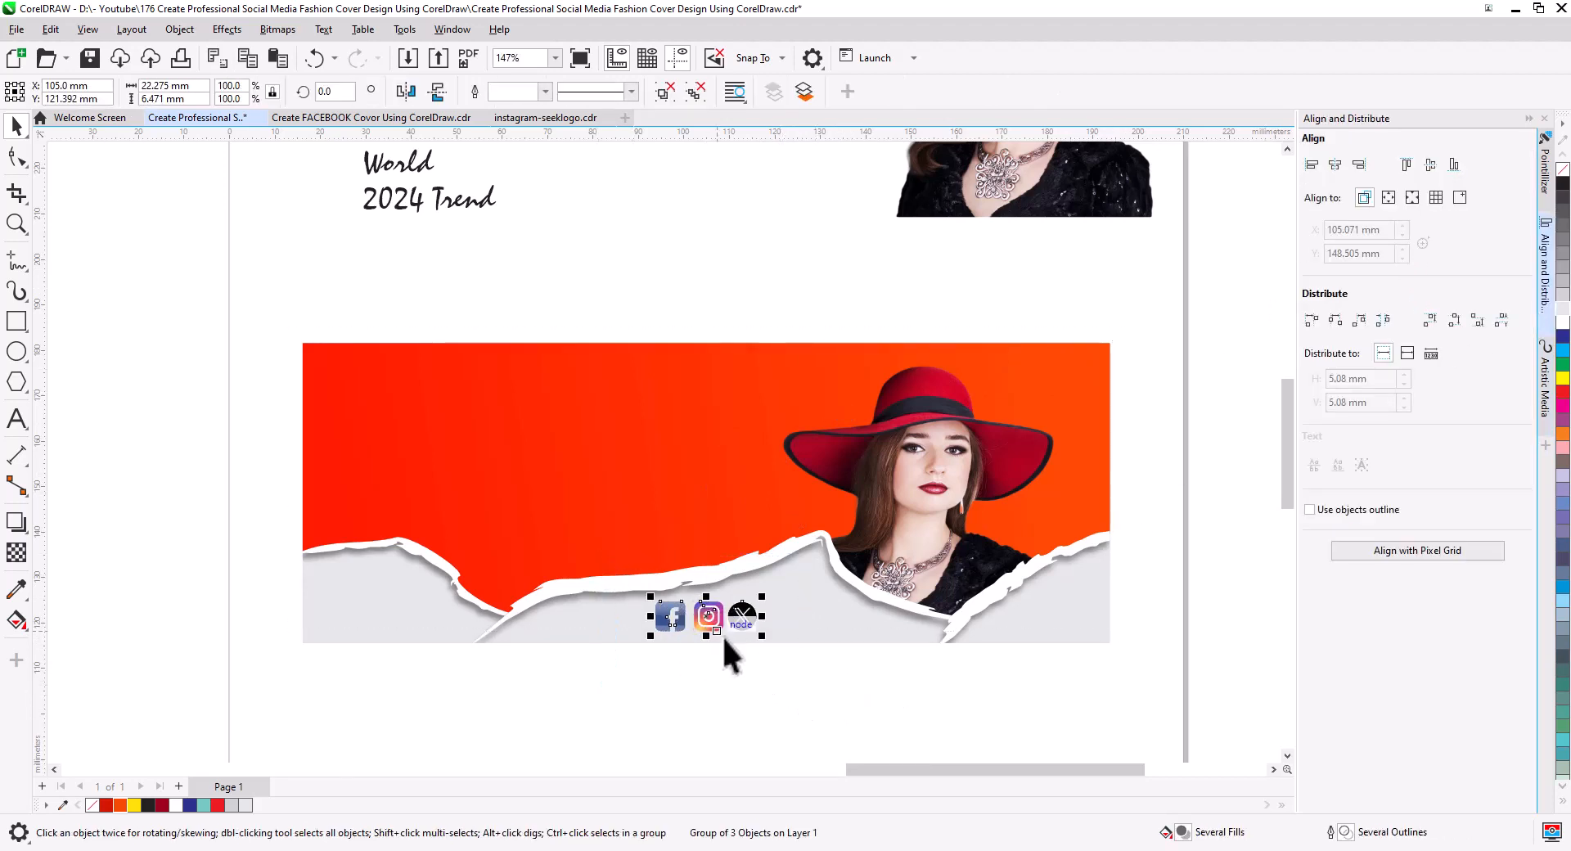
drag(765, 641, 755, 642)
click(717, 646)
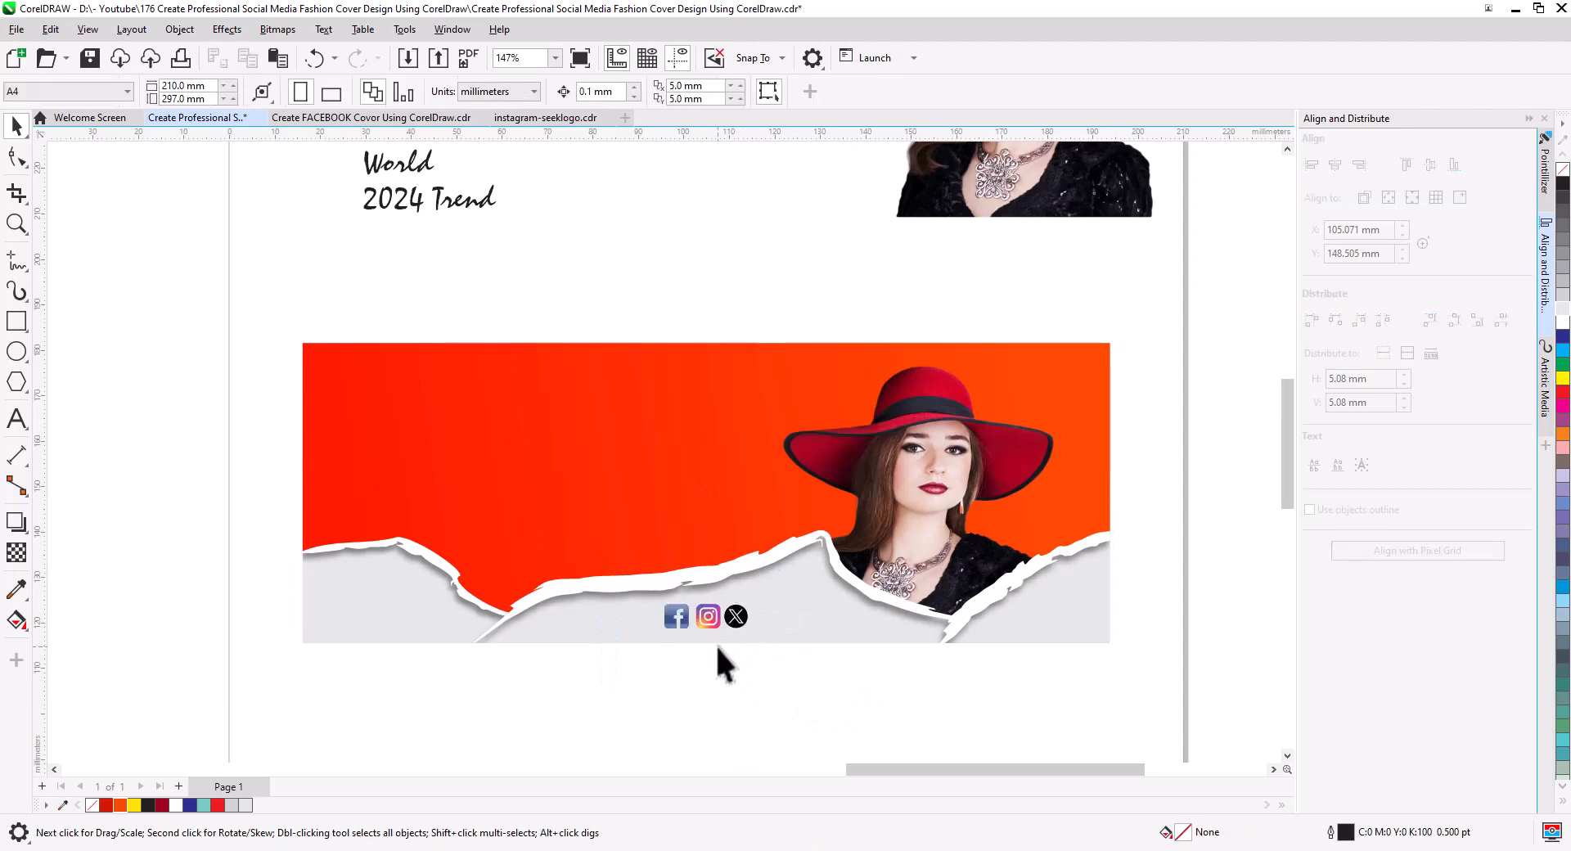
Move the four text lines starting with "LATEST NEWS FOR" together onto the left half of the red area.
drag(587, 293, 633, 474)
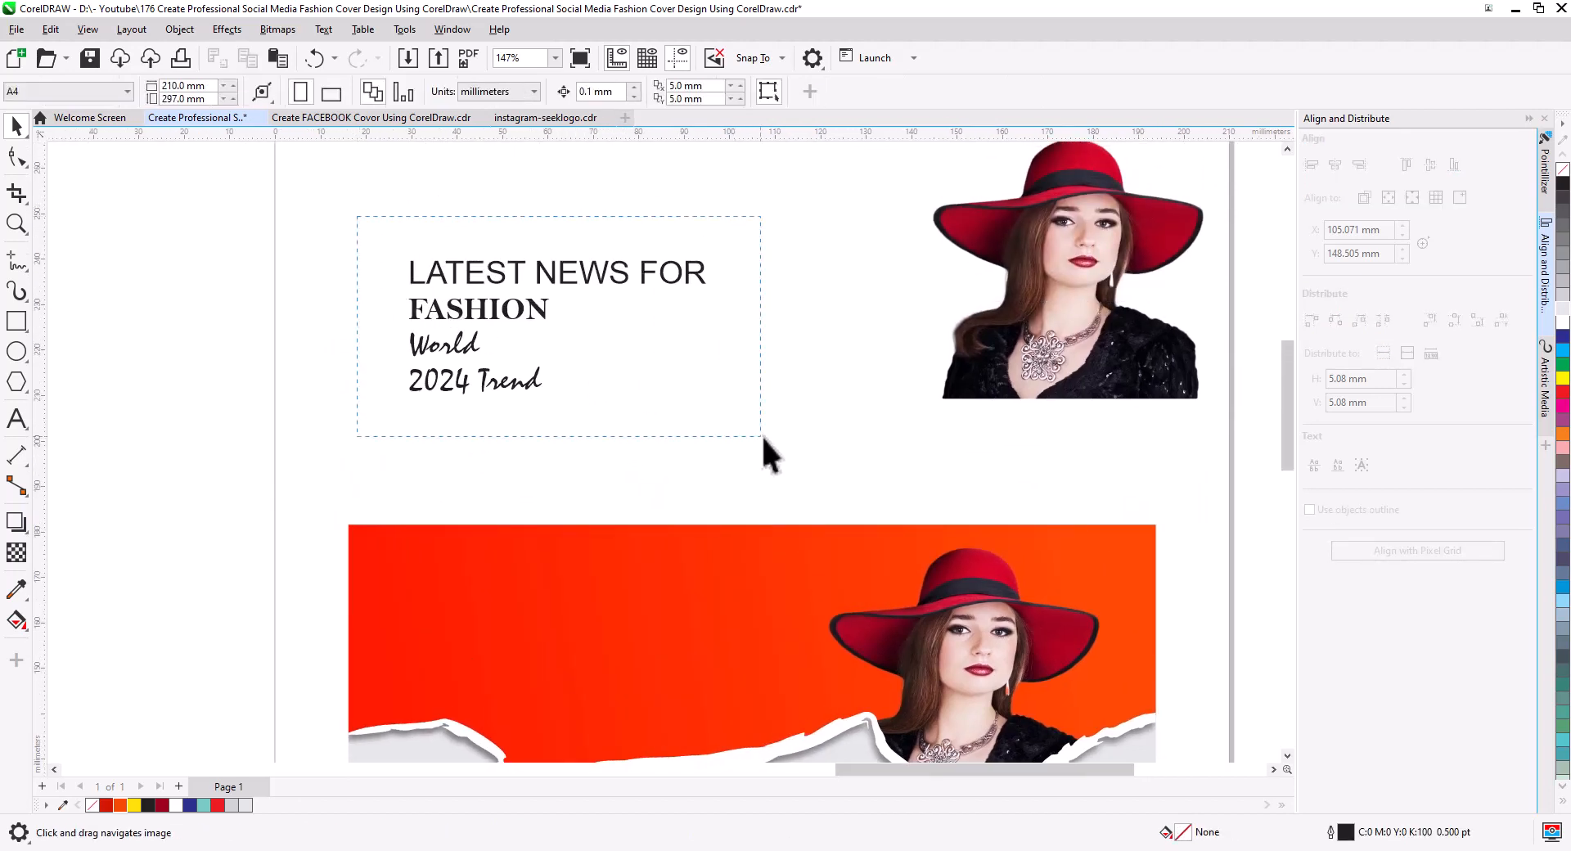
drag(764, 438, 750, 438)
drag(560, 281, 681, 563)
scroll(589, 634, up, 3)
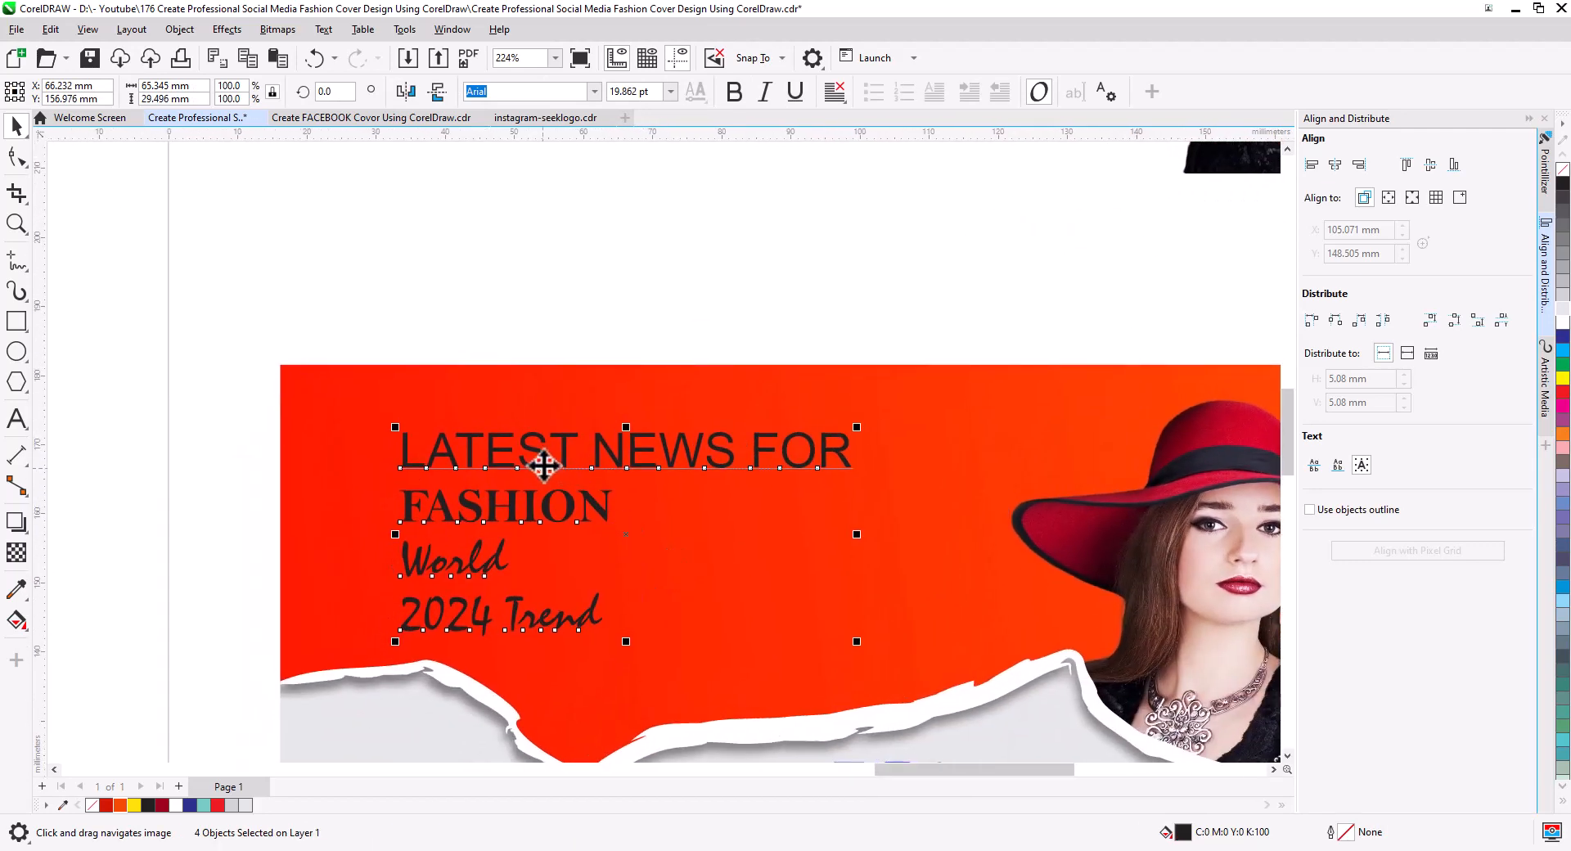
drag(544, 462, 639, 470)
scroll(691, 533, down, 2)
drag(691, 533, 645, 506)
key(Escape)
scroll(681, 459, up, 3)
Shrink the "LATEST NEWS FOR" line and fill all four text lines with white.
click(680, 459)
drag(930, 416, 789, 428)
drag(367, 335, 826, 695)
click(1562, 322)
click(784, 306)
Enlarge "FASHION" to 34.704 pt and shift the two top text lines up to make room below.
click(640, 514)
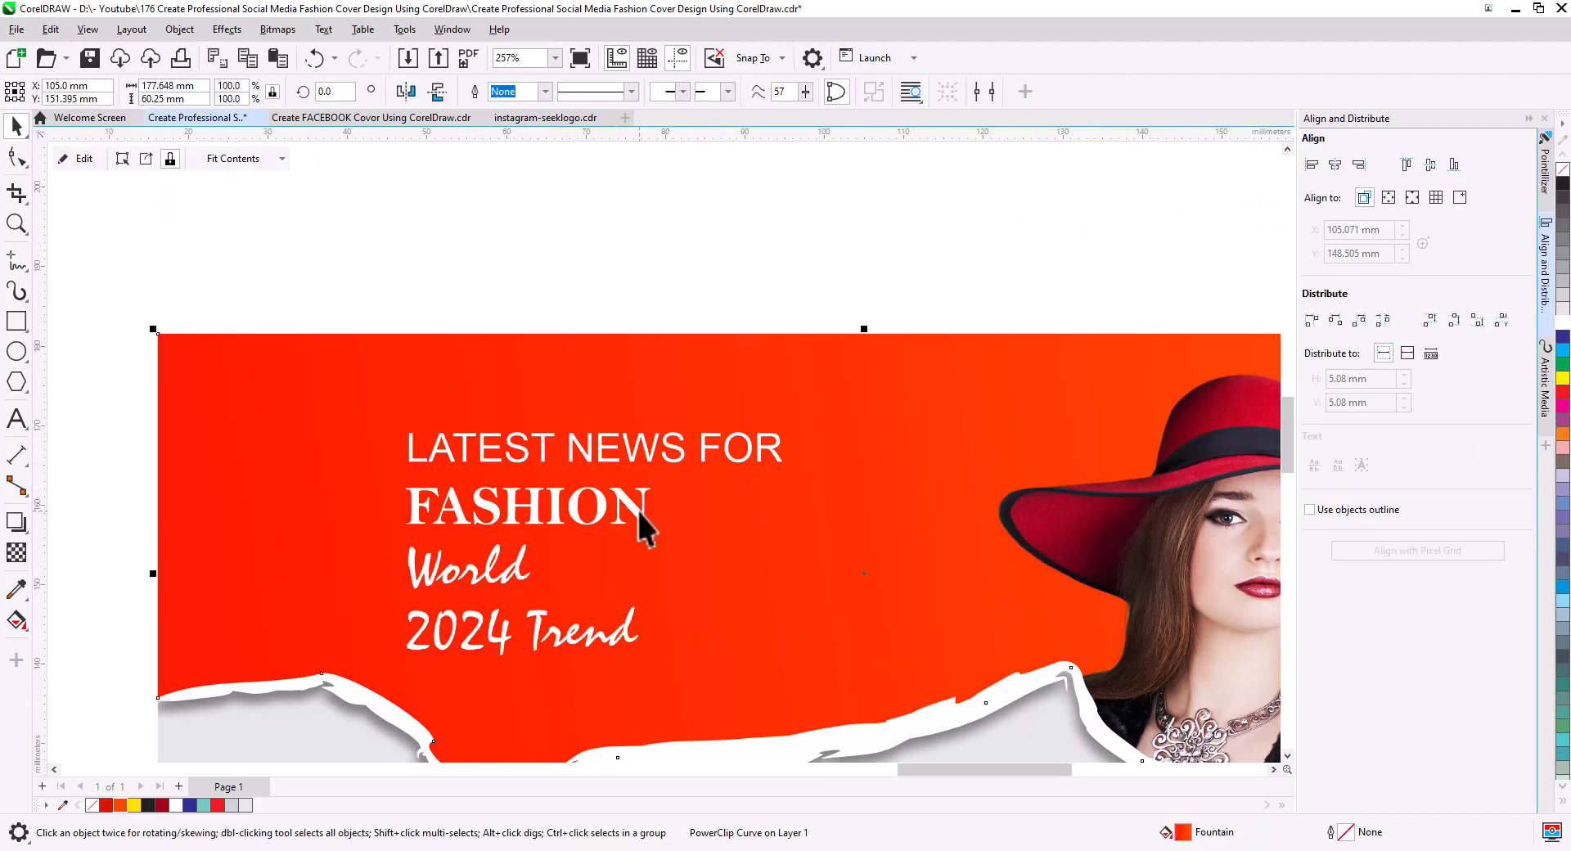
click(634, 512)
drag(654, 530, 839, 565)
shift+click(653, 458)
drag(653, 462, 653, 416)
key(Escape)
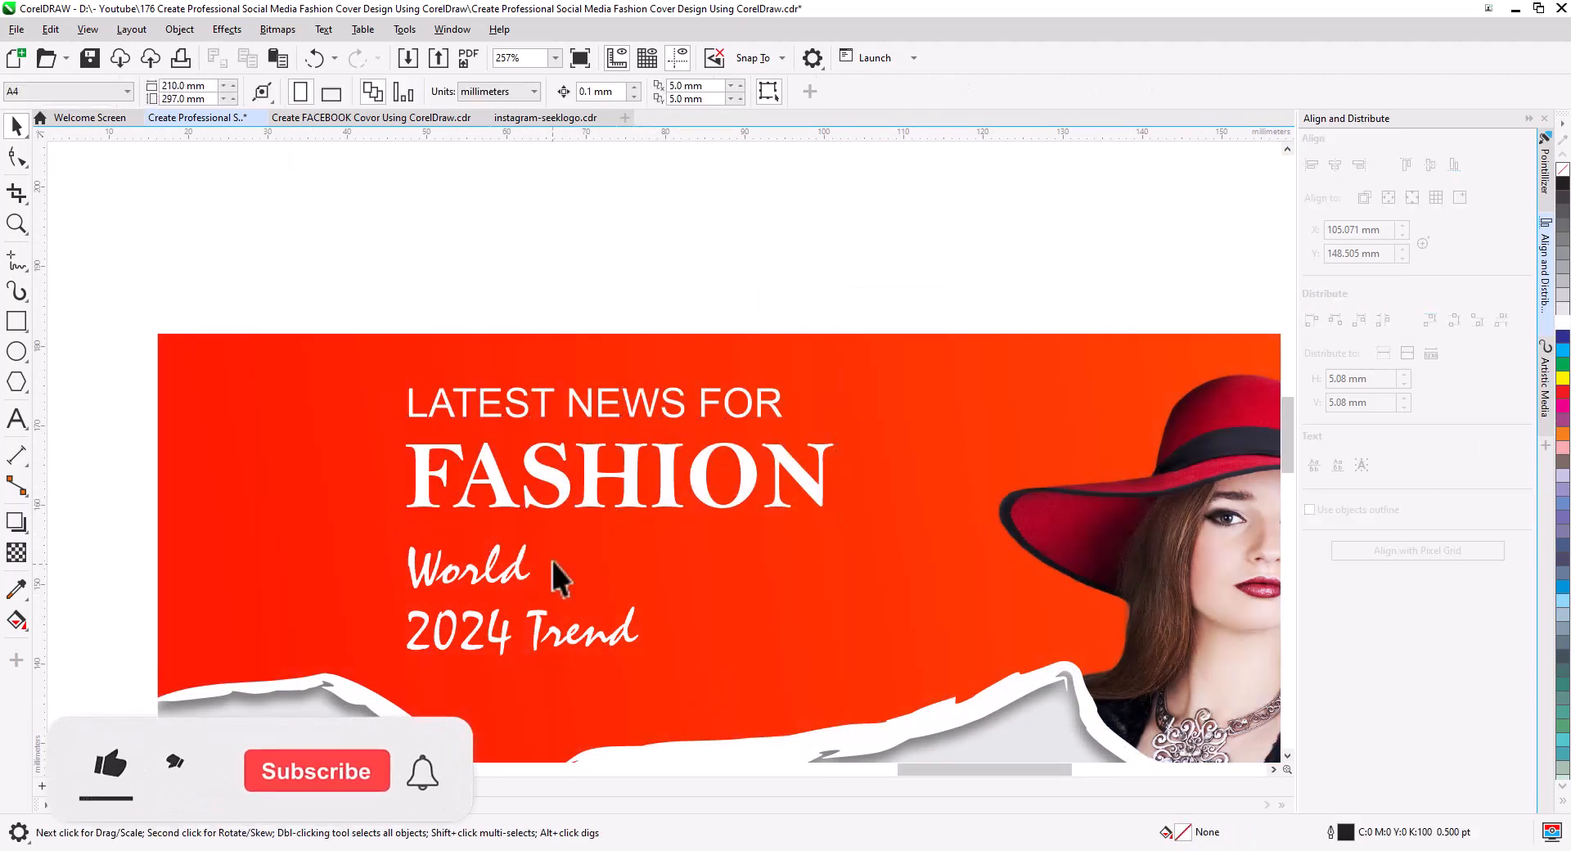
Move "2024 Trend" up directly beneath "FASHION" and enlarge the "World" line.
drag(609, 636, 609, 543)
click(517, 573)
drag(535, 594, 620, 624)
Centre "World" and "2024 Trend" horizontally on "FASHION" and colour "2024 Trend" yellow, overlapping the lower edge of "FASHION".
shift+click(635, 491)
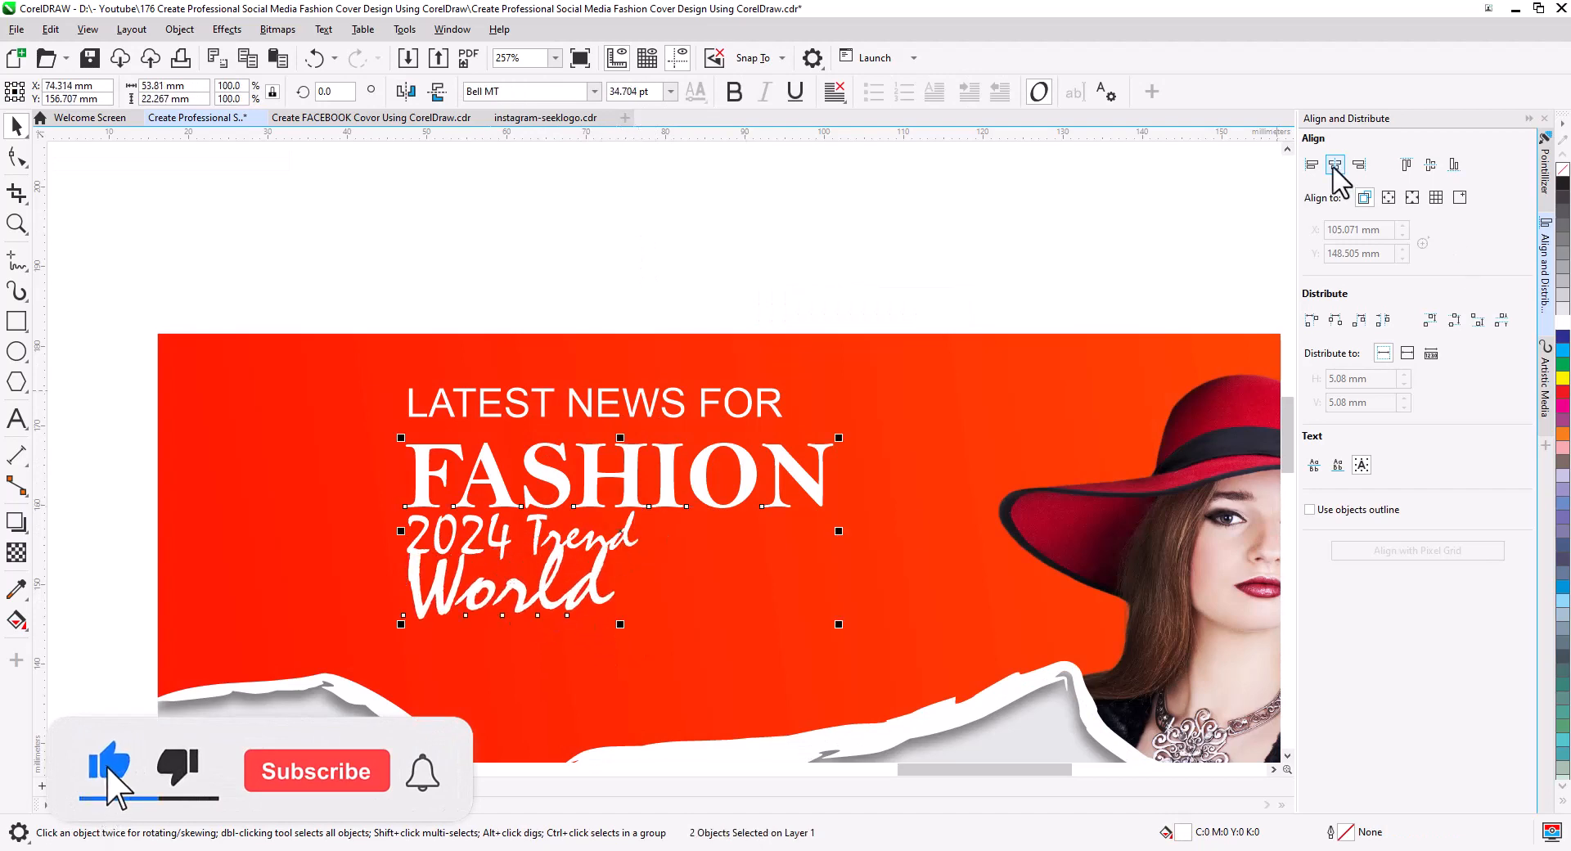
click(1335, 166)
key(Escape)
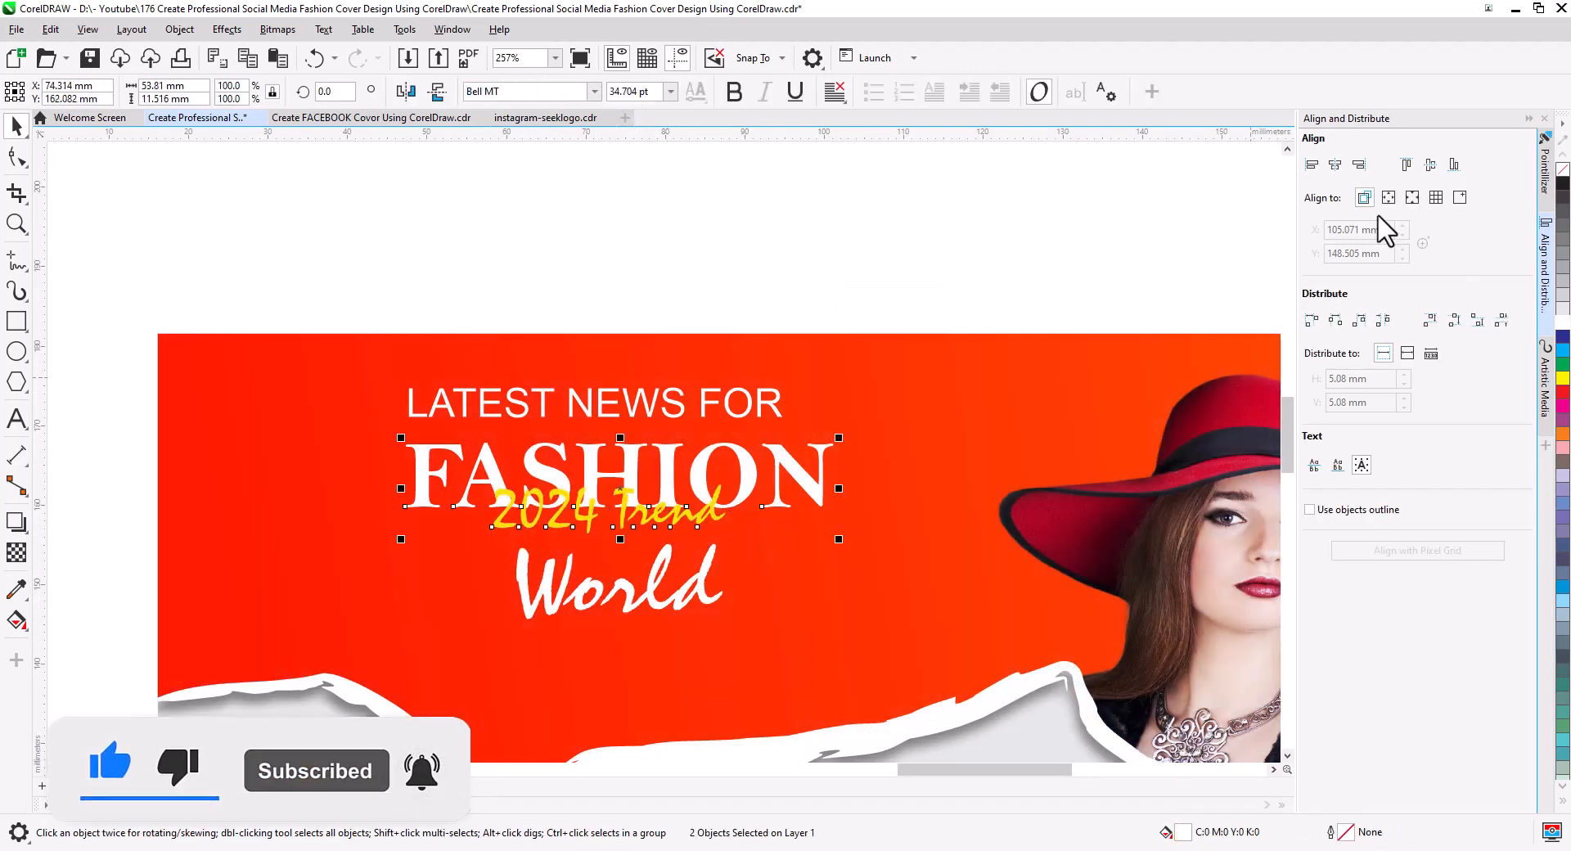
key(Escape)
Add a drop shadow to the yellow "2024 Trend" text with 100 opacity and 15 feathering, offset down to the right.
scroll(601, 531, up, 3)
click(602, 532)
scroll(602, 532, up, 1)
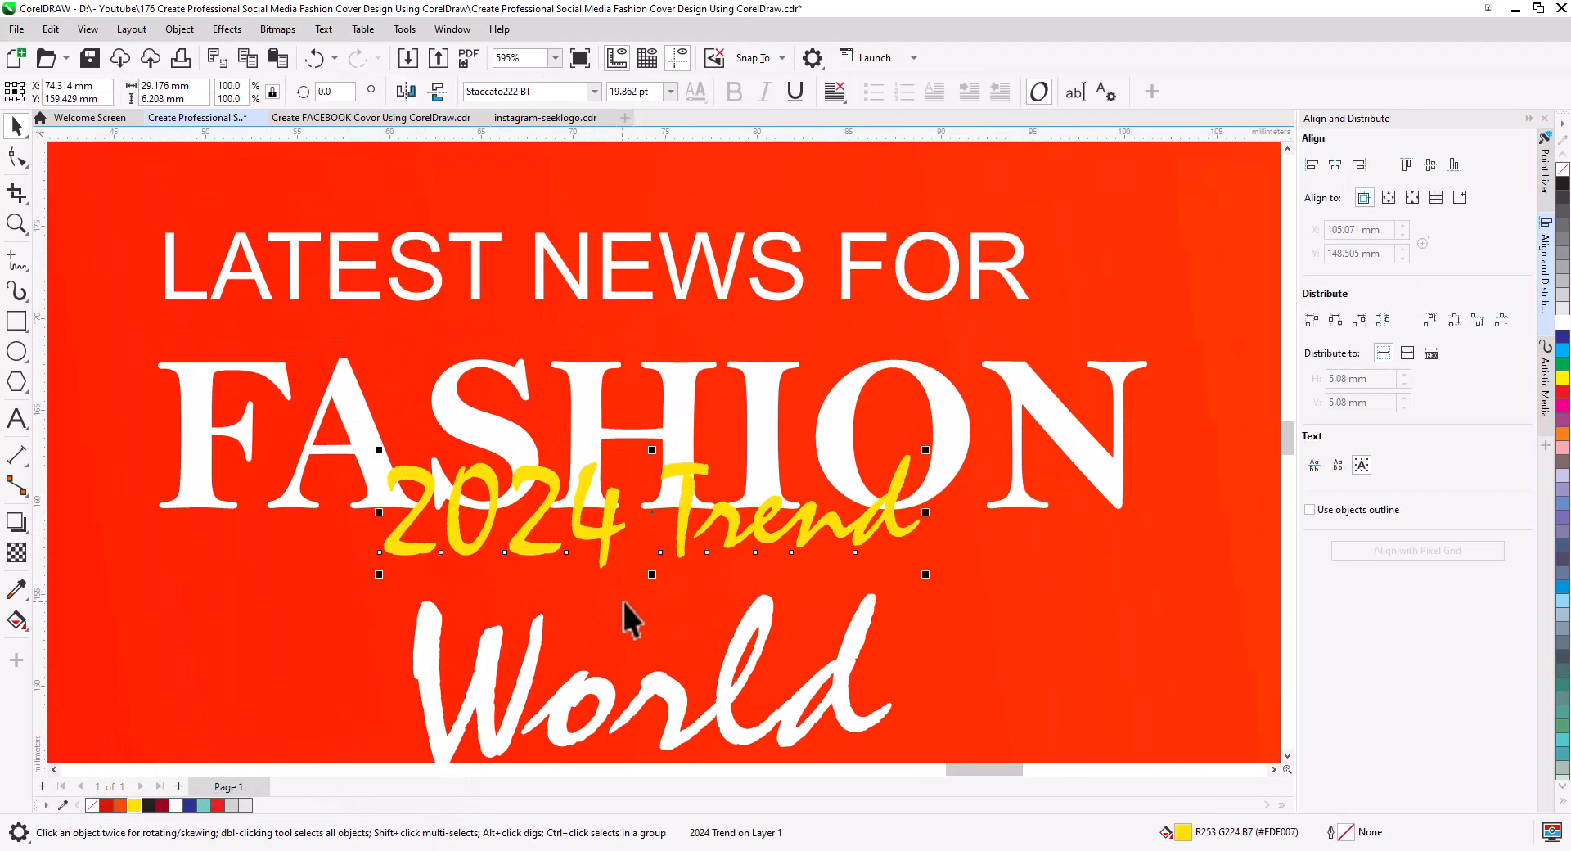
click(18, 526)
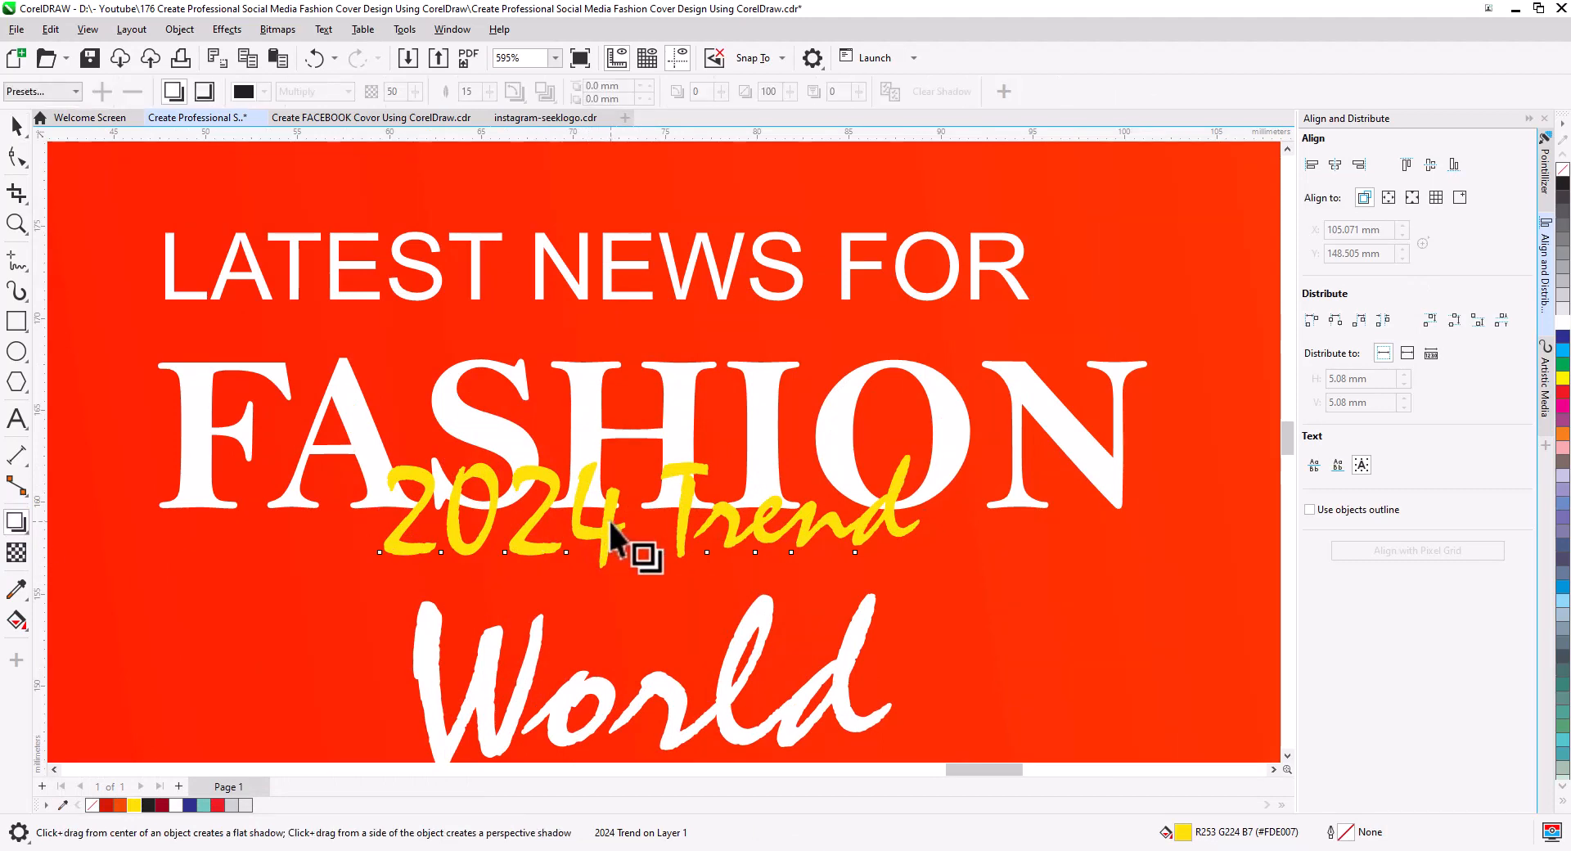
drag(652, 513, 740, 649)
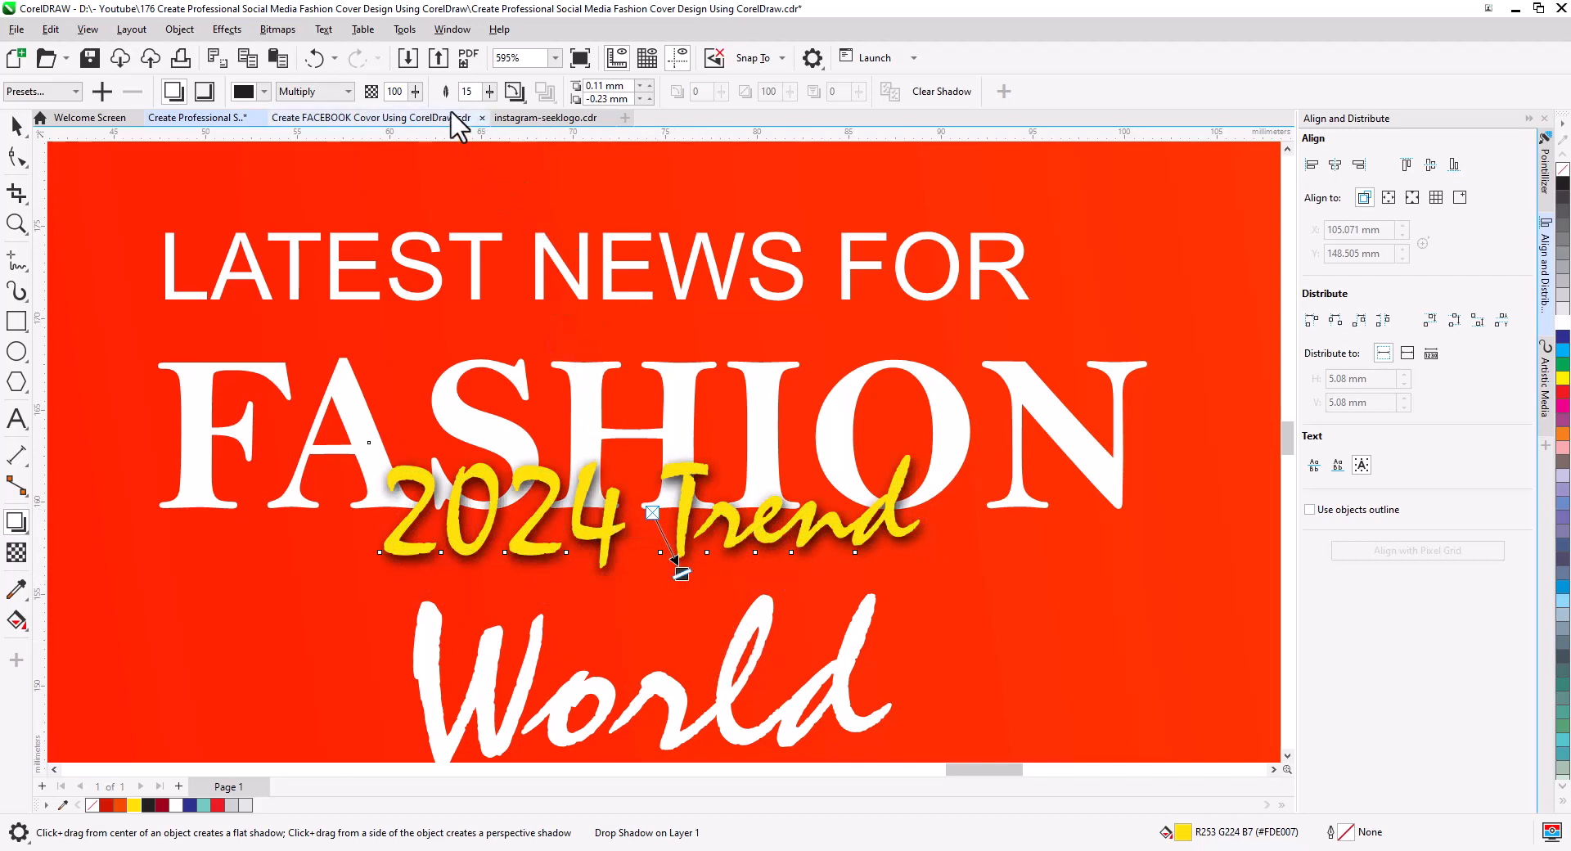
Set the "2024 Trend" shadow colour to black with CMYK values 75, 68, 65, 90 and return to the Pick tool.
click(264, 92)
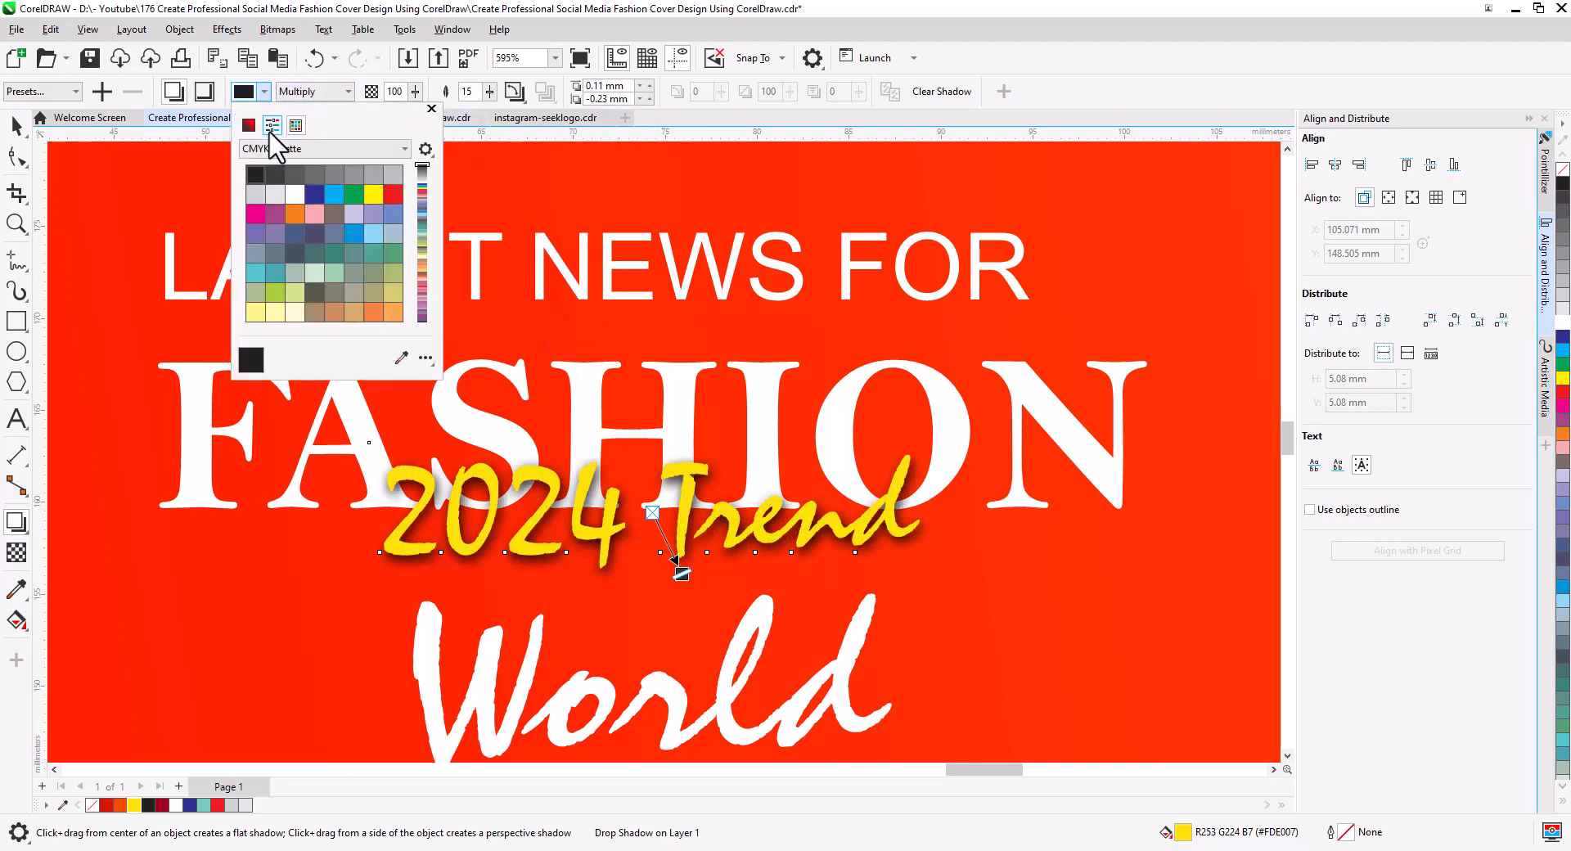
click(248, 125)
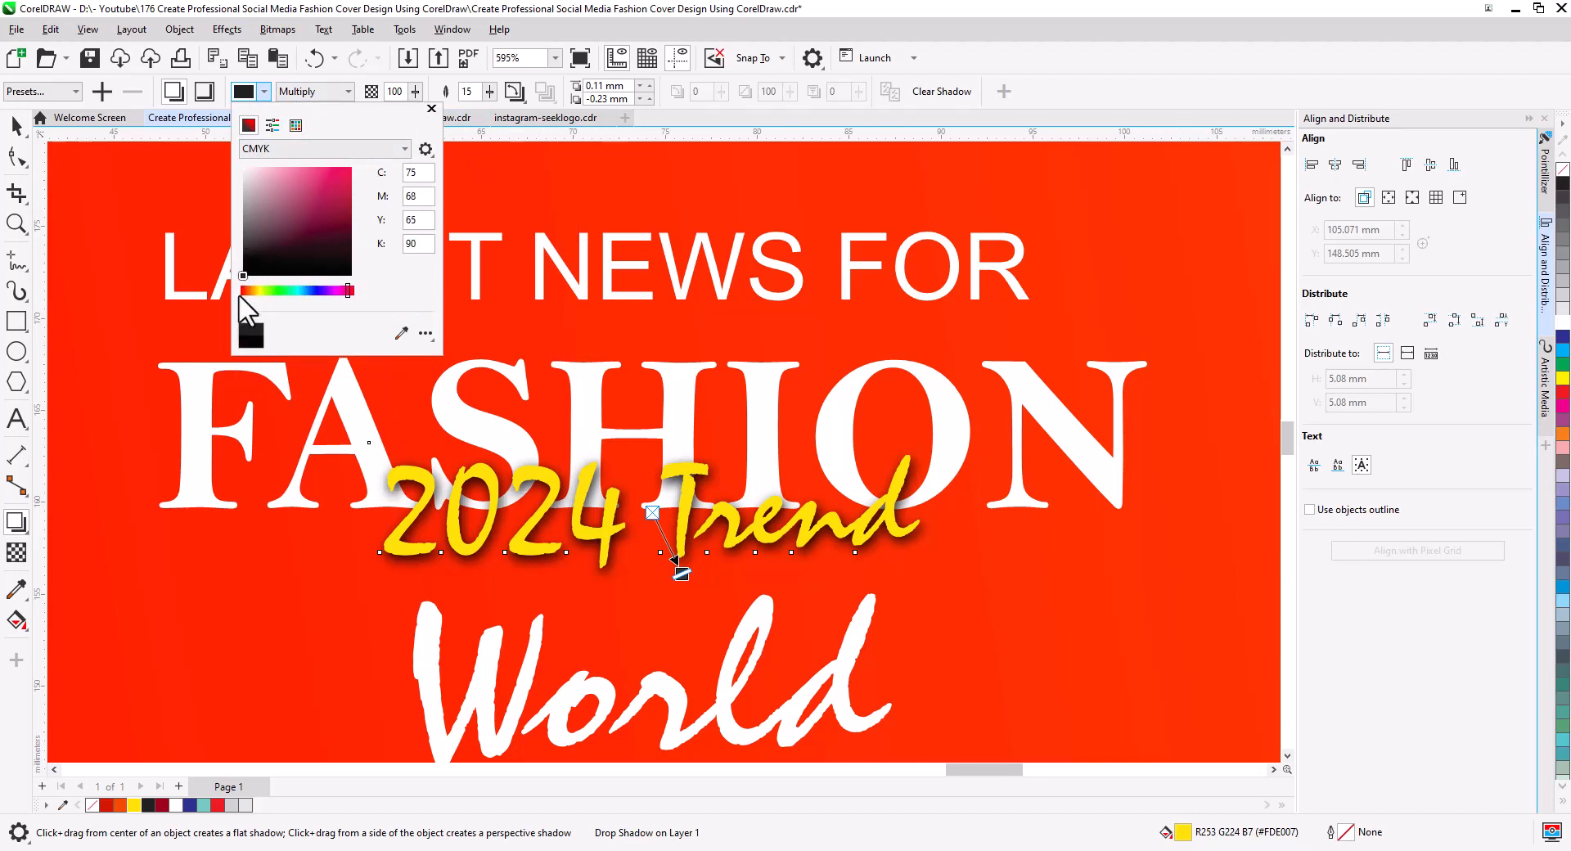
drag(239, 296, 239, 297)
click(15, 131)
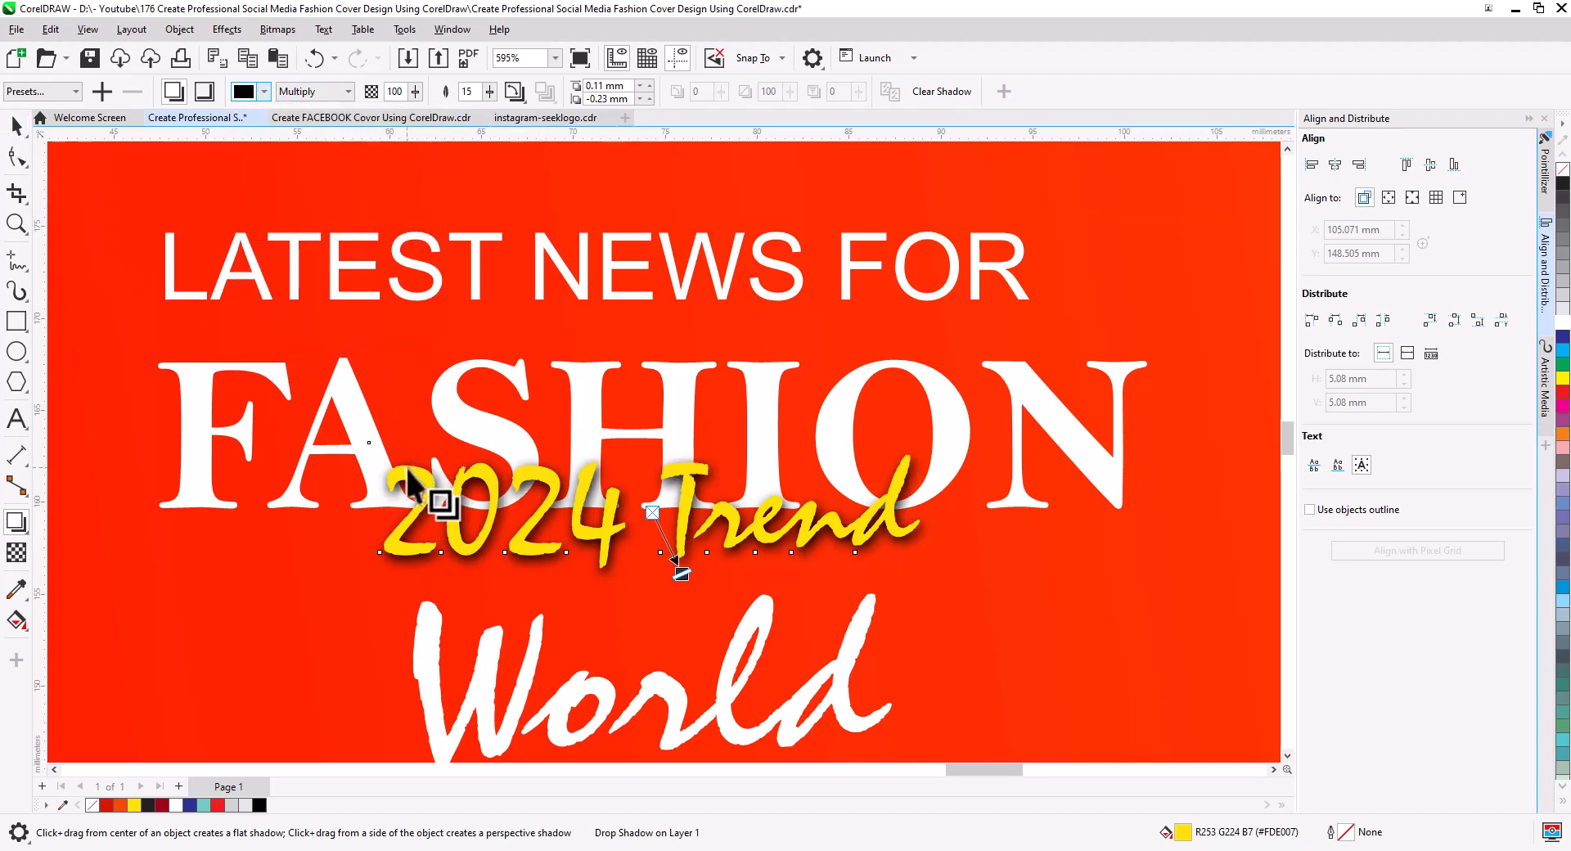
click(16, 125)
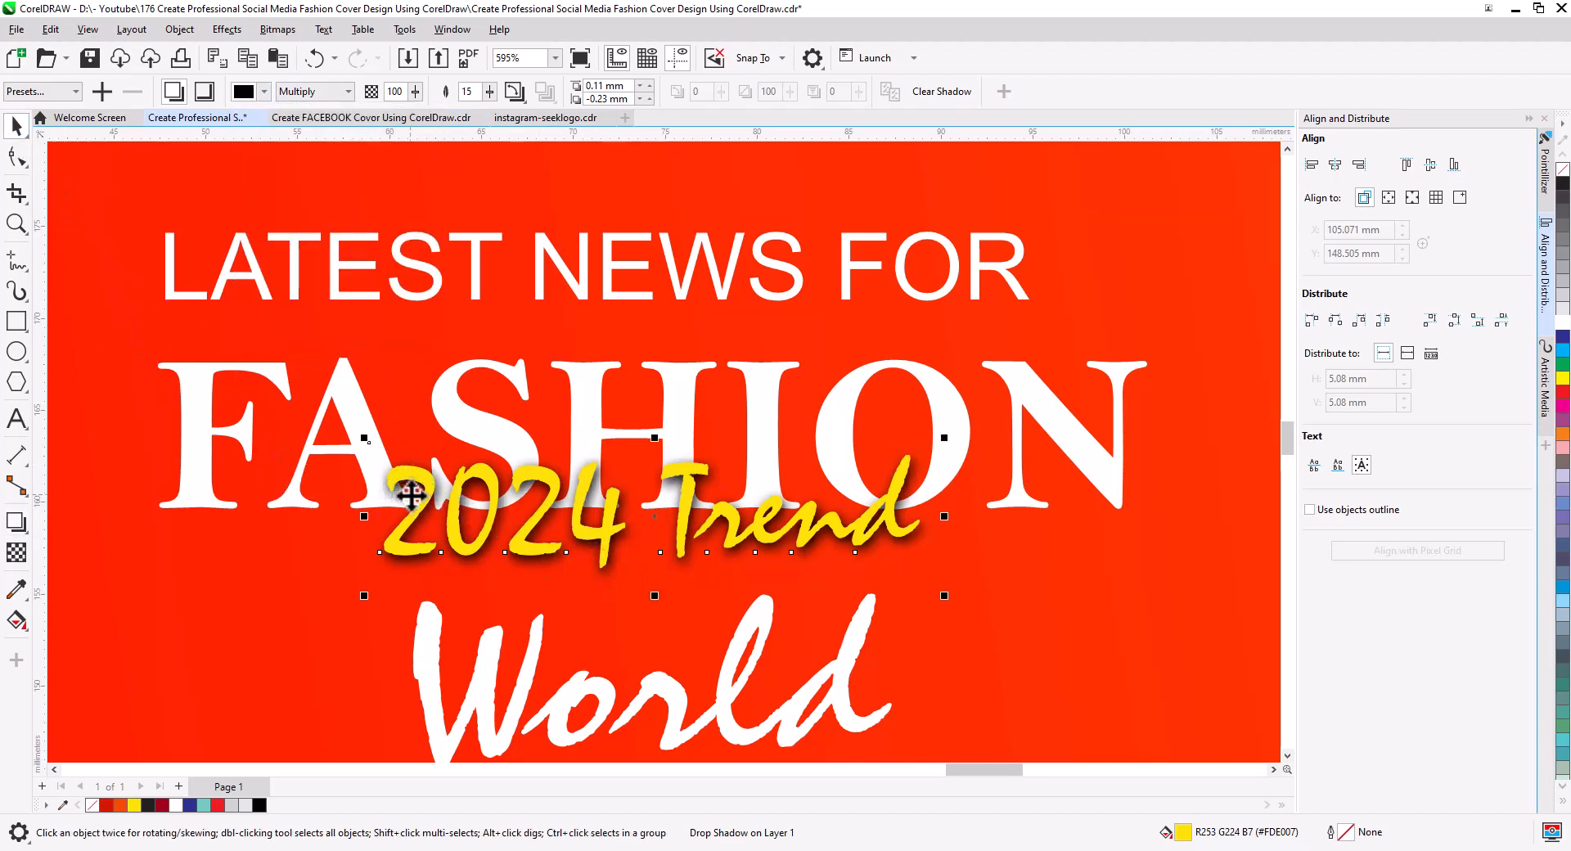
Scale the whole headline text block to about 95%, about 60 mm wide, and shift it slightly left on the red banner.
scroll(410, 495, down, 3)
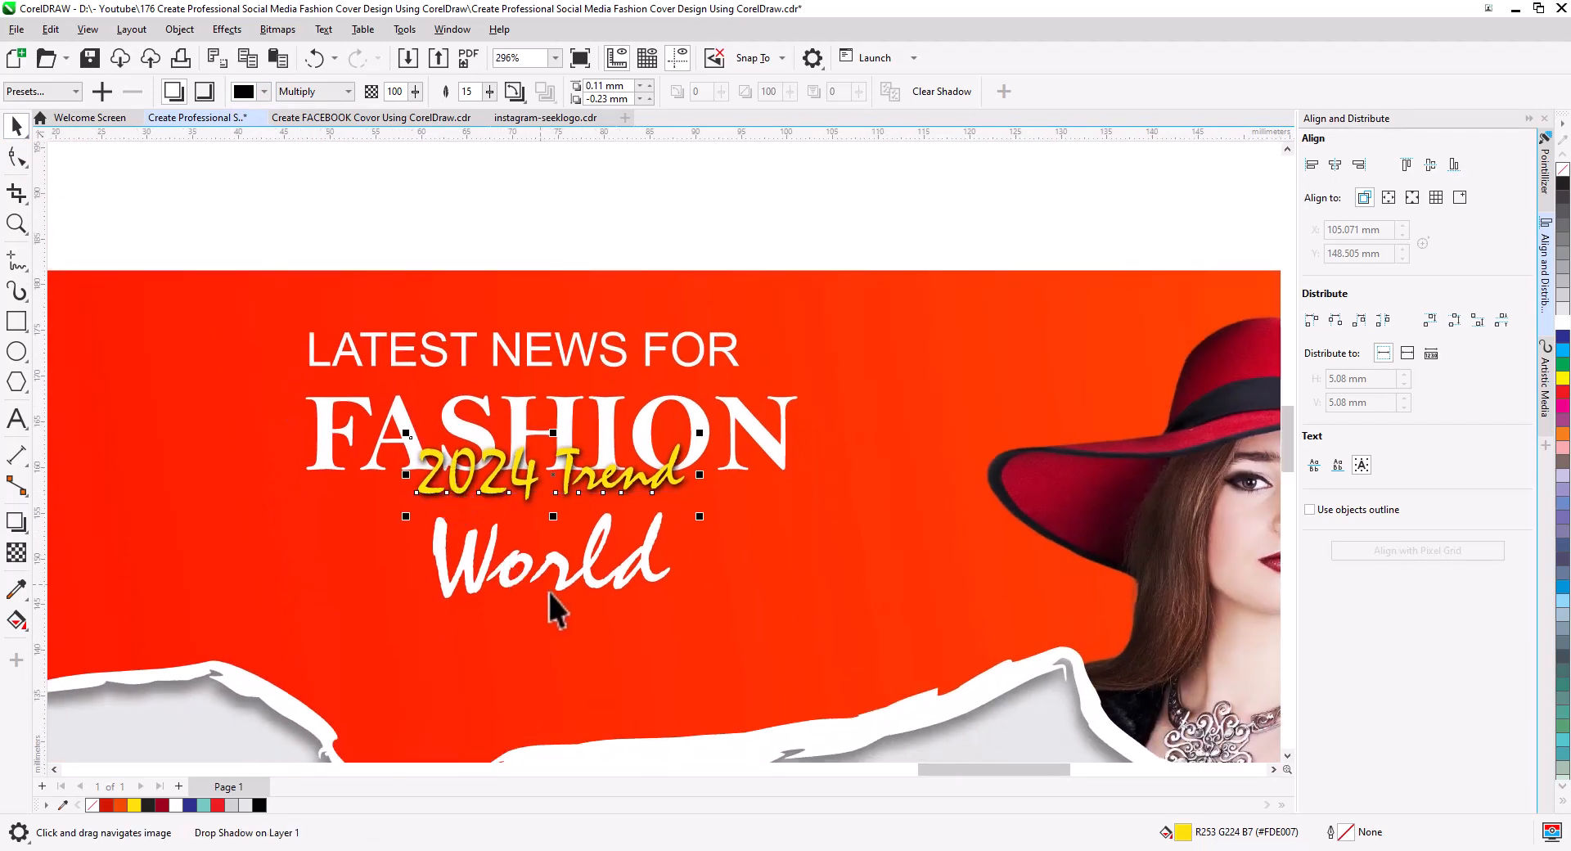
drag(562, 586, 558, 577)
drag(264, 237, 899, 651)
mouse_move(672, 493)
mouse_down()
mouse_move(661, 532)
mouse_move(656, 518)
mouse_up()
scroll(653, 514, down, 2)
key(Escape)
drag(783, 677, 688, 602)
drag(285, 253, 700, 557)
drag(685, 534, 668, 524)
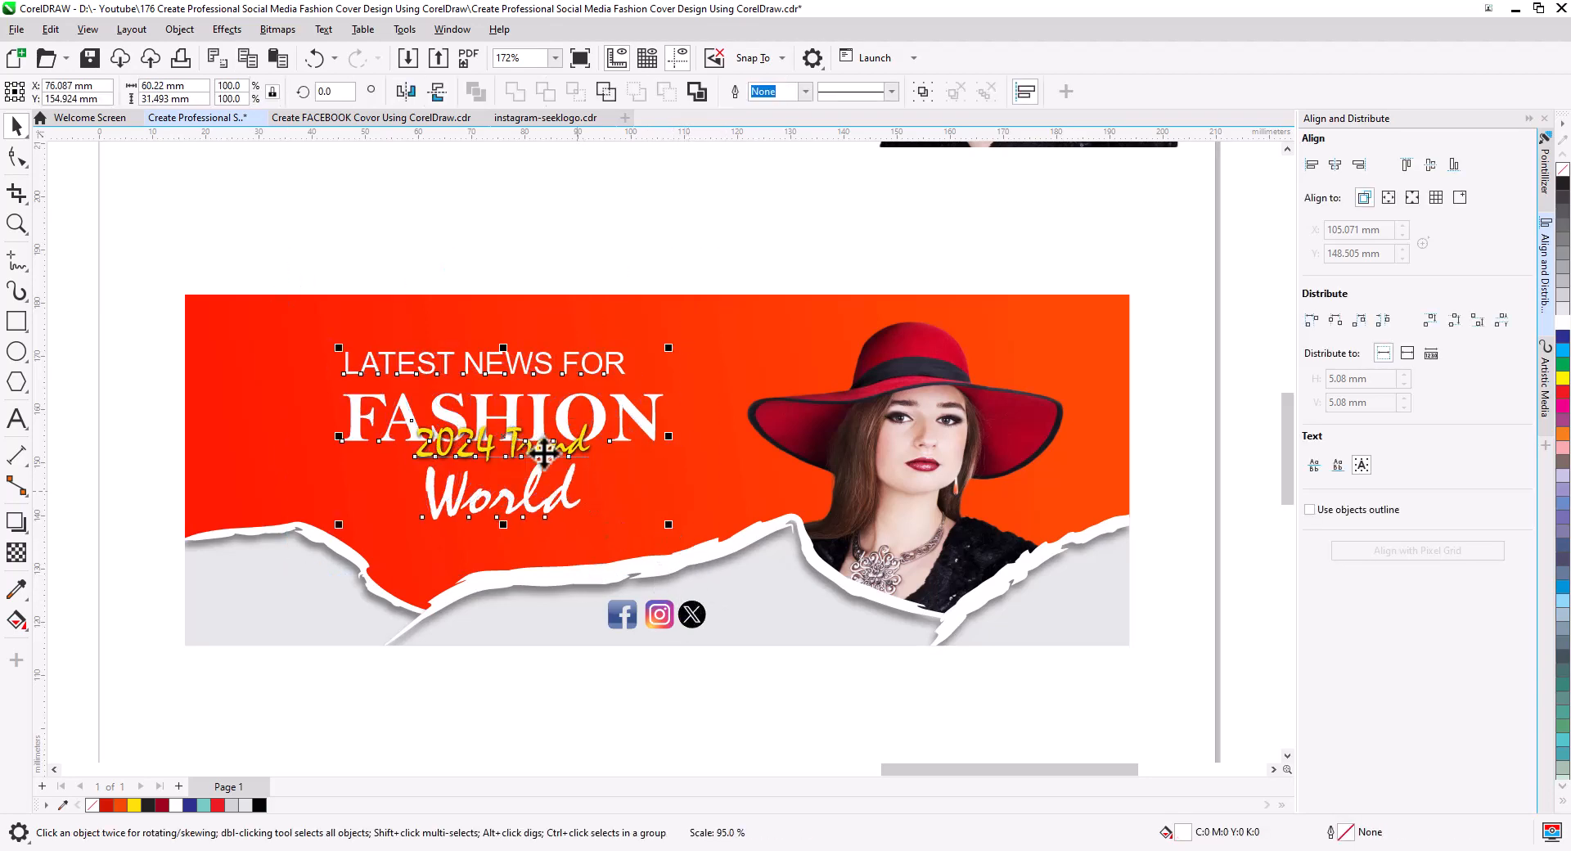
drag(543, 449, 515, 448)
click(508, 249)
Draw a circle in the empty area below the banner's lower-left corner and enlarge it to about 45.5 mm in diameter.
scroll(114, 645, down, 1)
drag(114, 645, 387, 540)
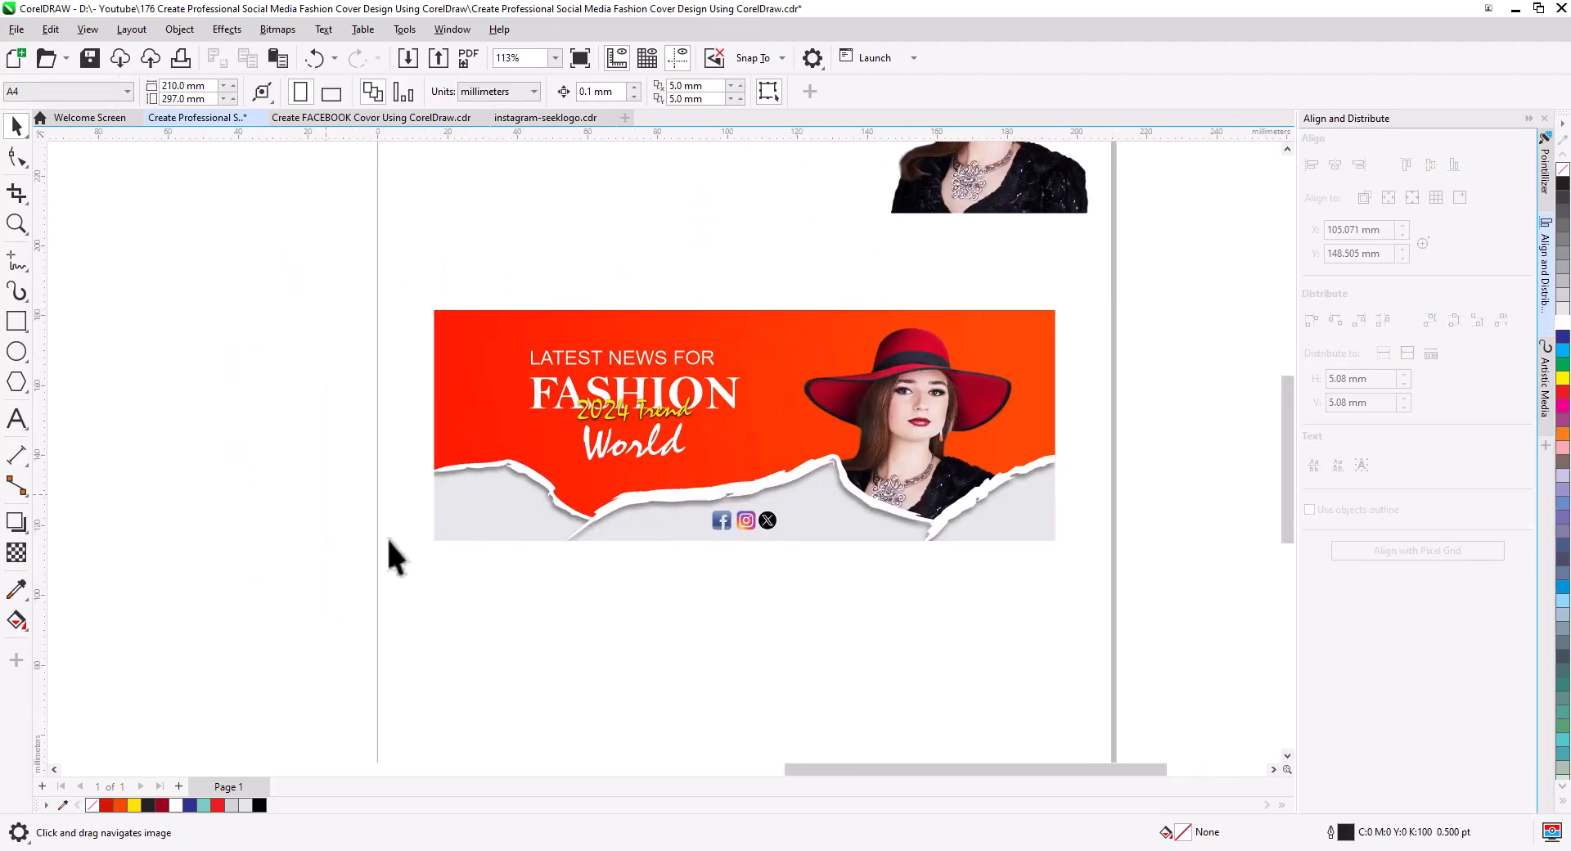
scroll(237, 564, up, 1)
drag(237, 564, 71, 524)
click(17, 351)
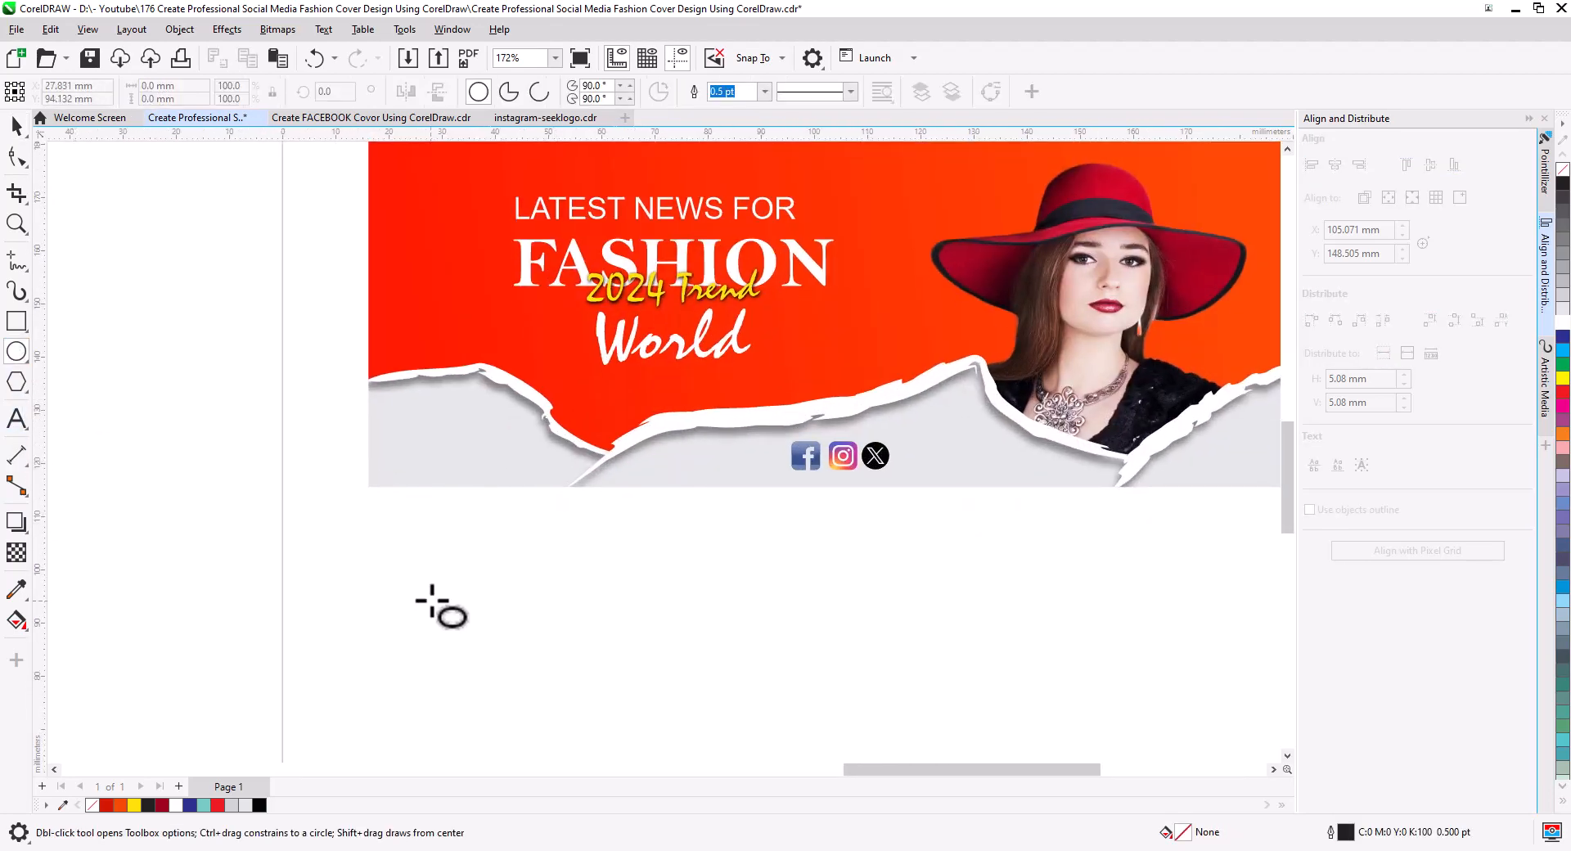
drag(425, 595, 576, 746)
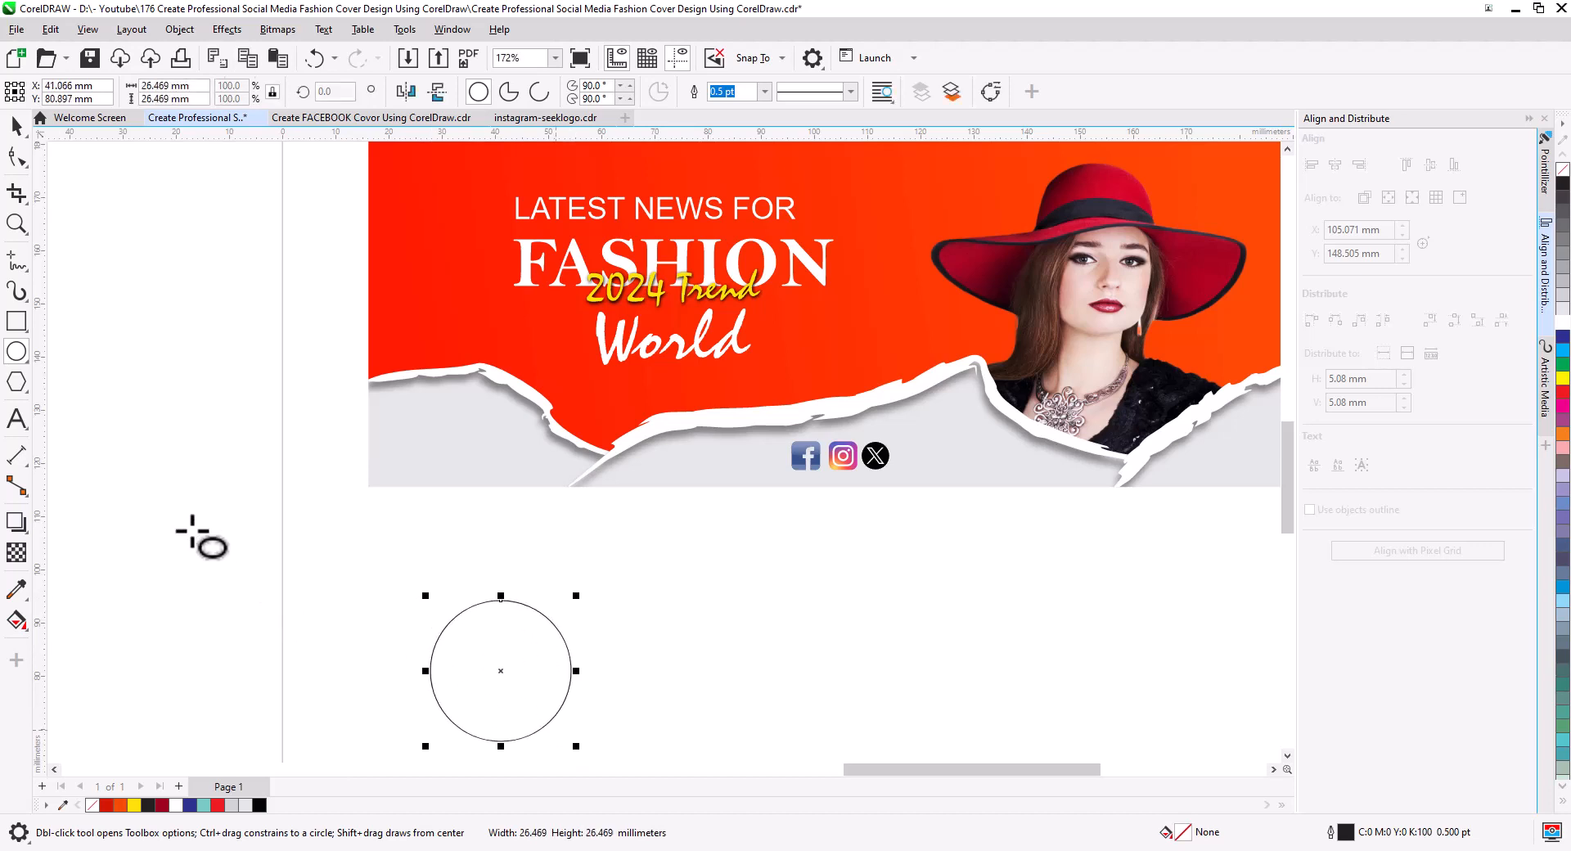
click(18, 129)
drag(423, 598, 327, 498)
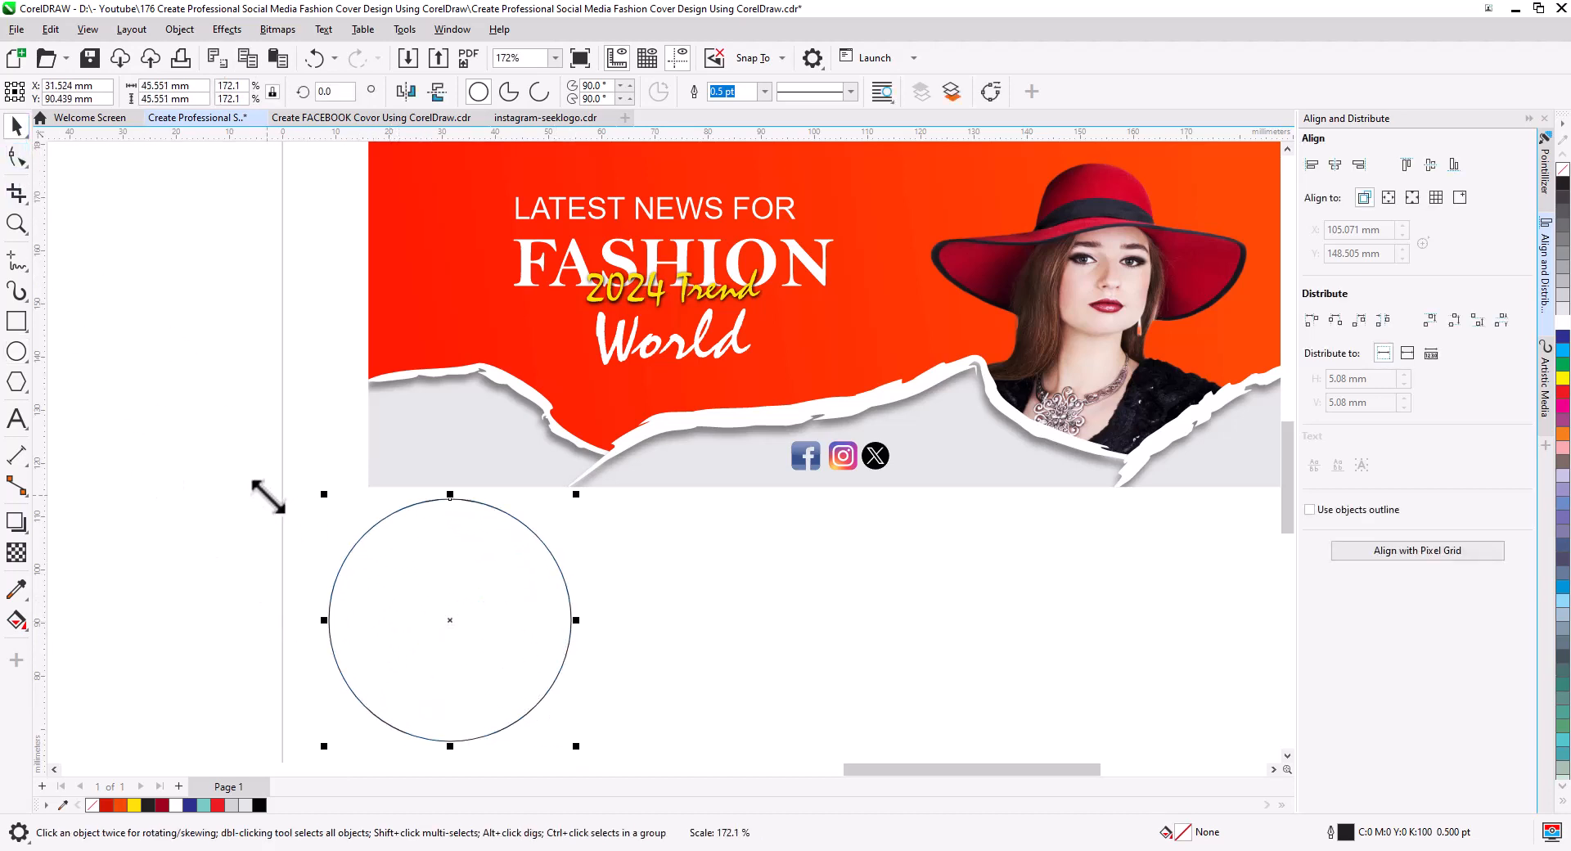
Set the circle's outline width to 4.0 pt.
scroll(509, 623, up, 2)
drag(509, 623, 556, 509)
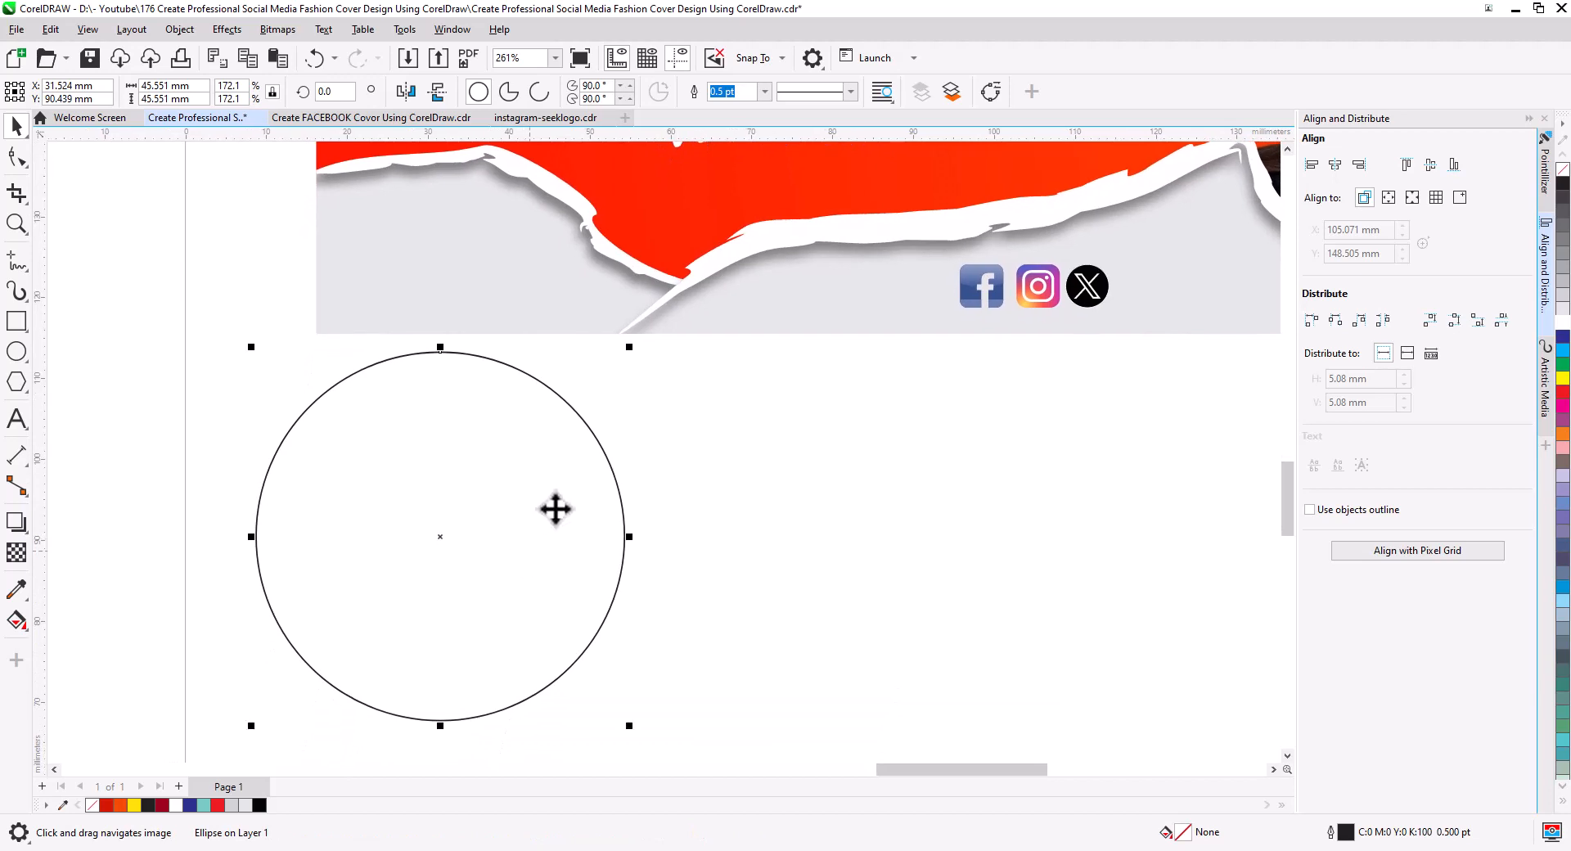
click(764, 91)
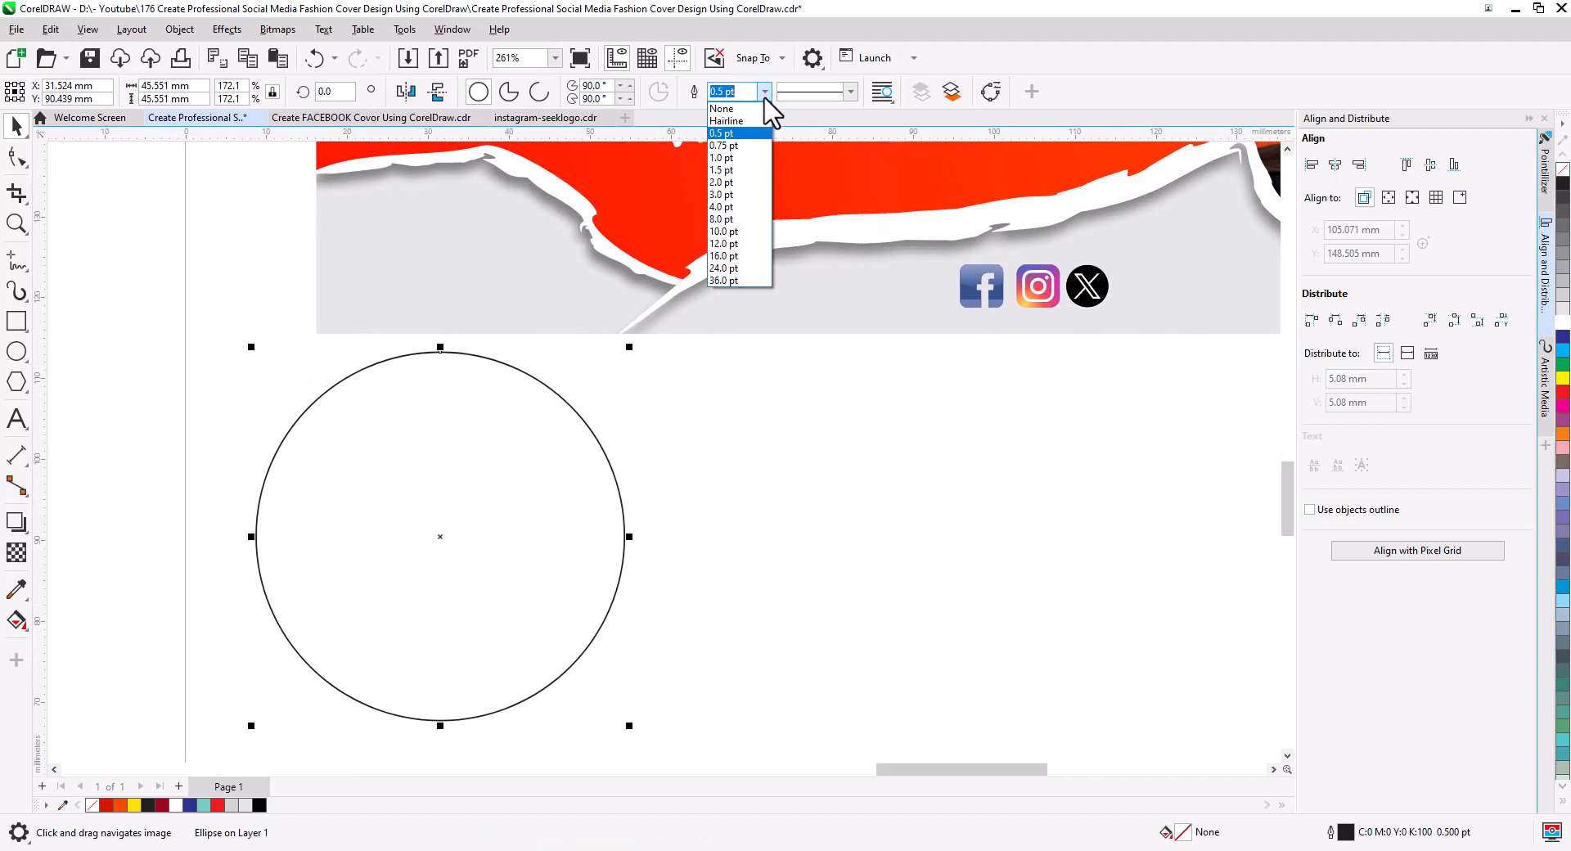
click(763, 207)
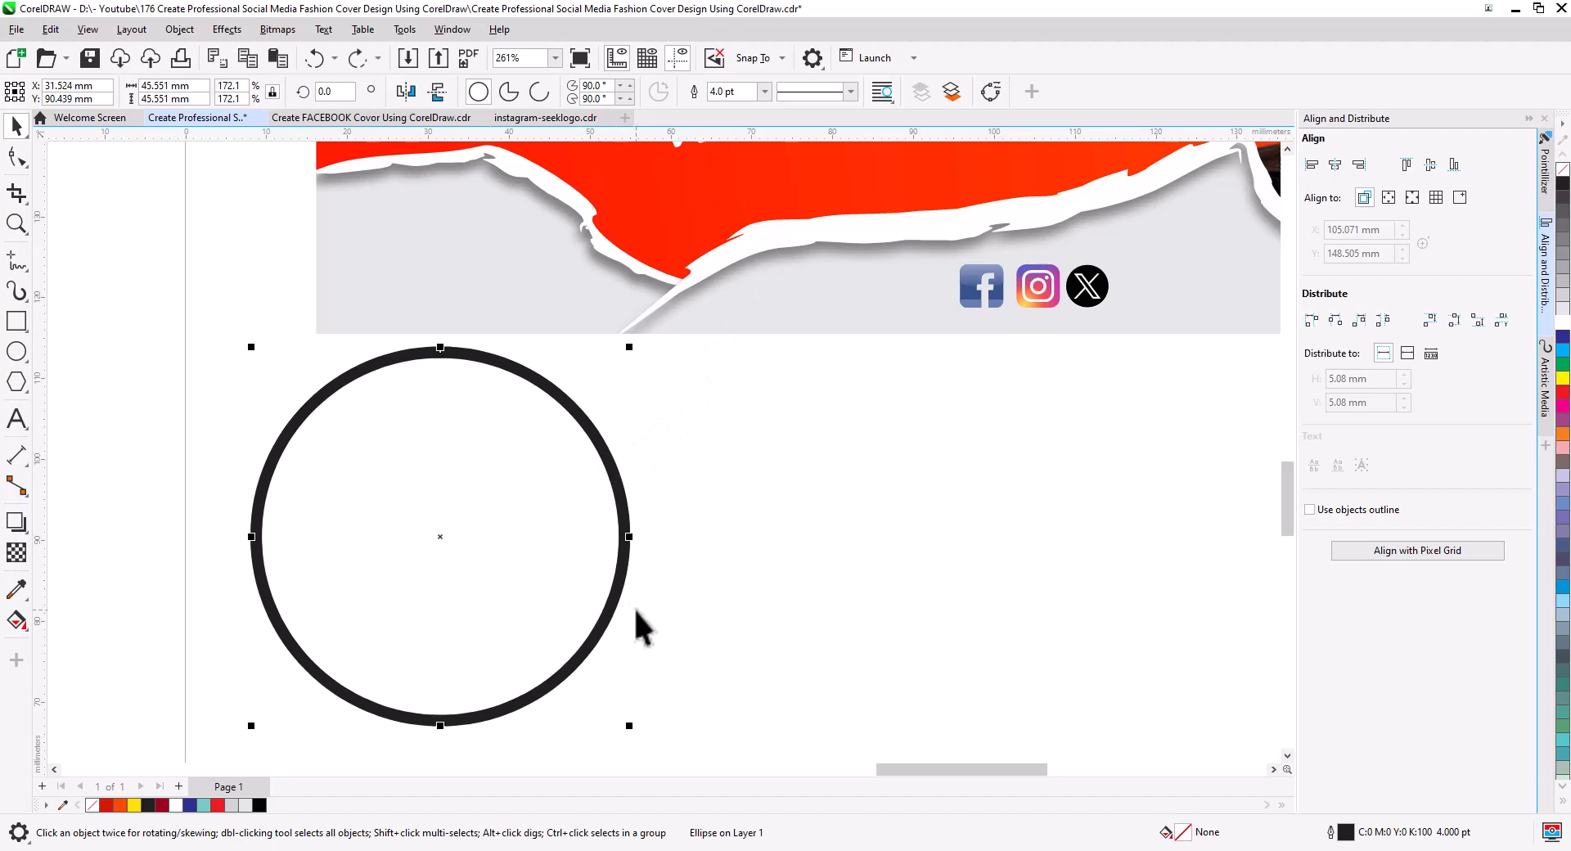
Create three progressively smaller concentric copies inside the circle, the first about 39 mm and the last about 26 mm across.
key(plus)
drag(630, 728, 606, 720)
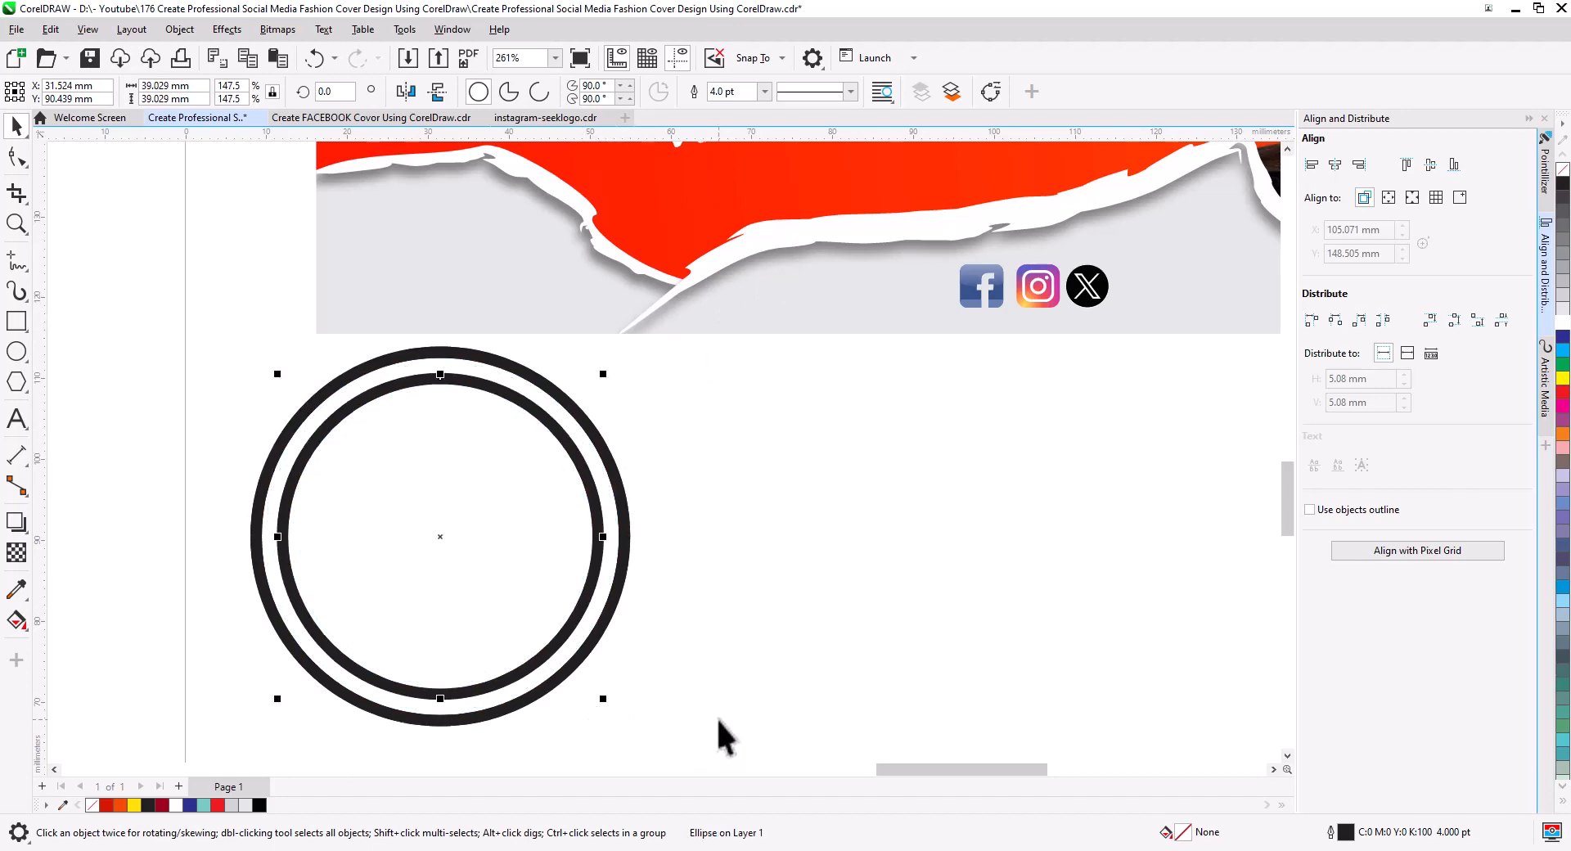
key(ctrl+d)
key(ctrl+d)
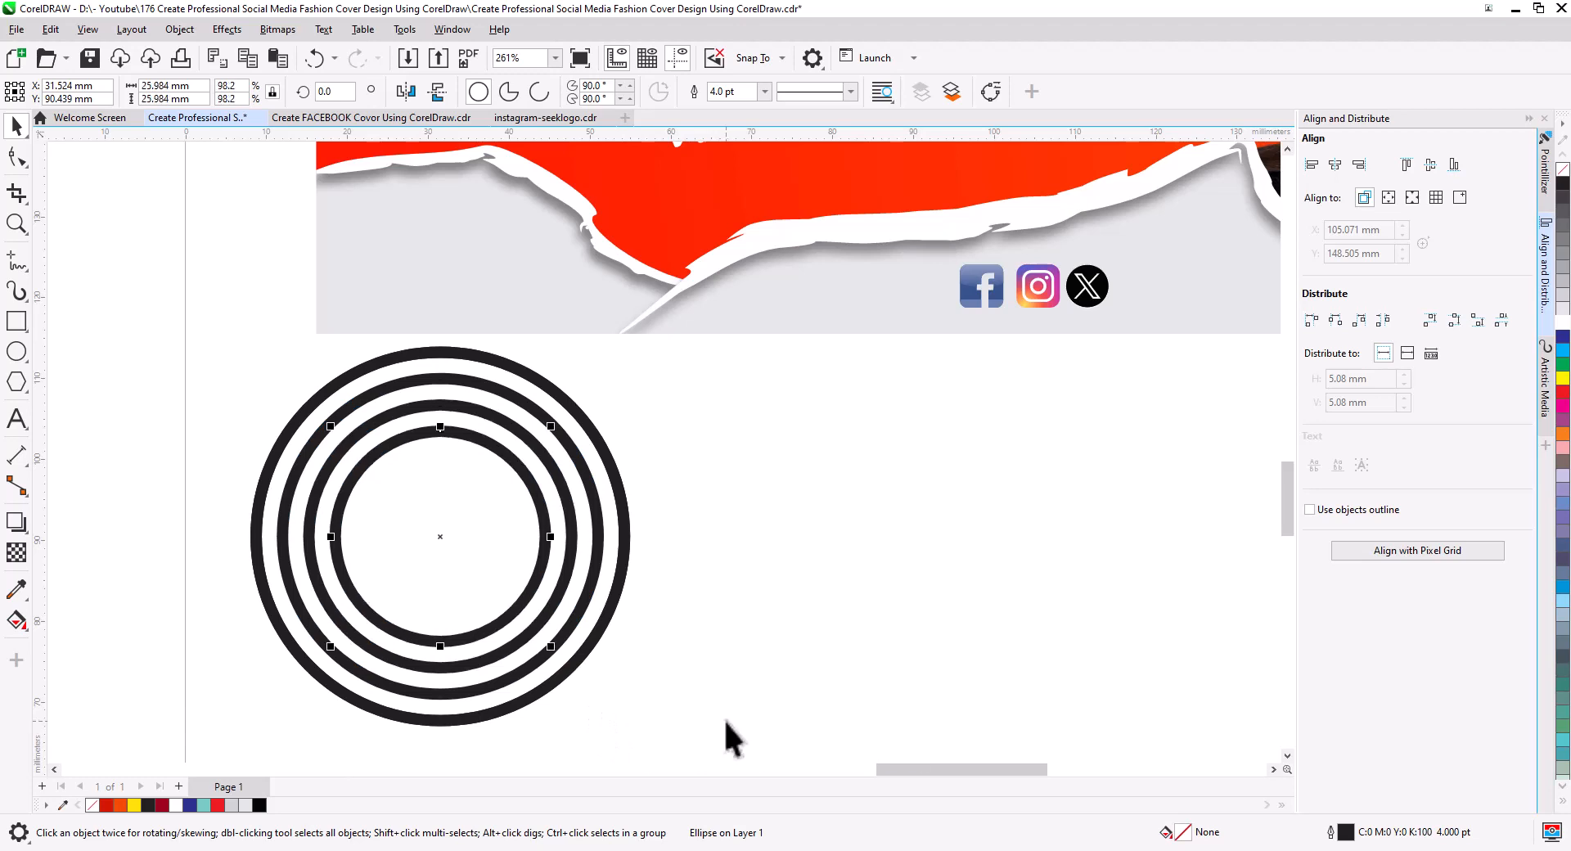
Turn the innermost circle into an open arc running from about 302 to 102 degrees along its right-hand side.
click(711, 700)
click(540, 571)
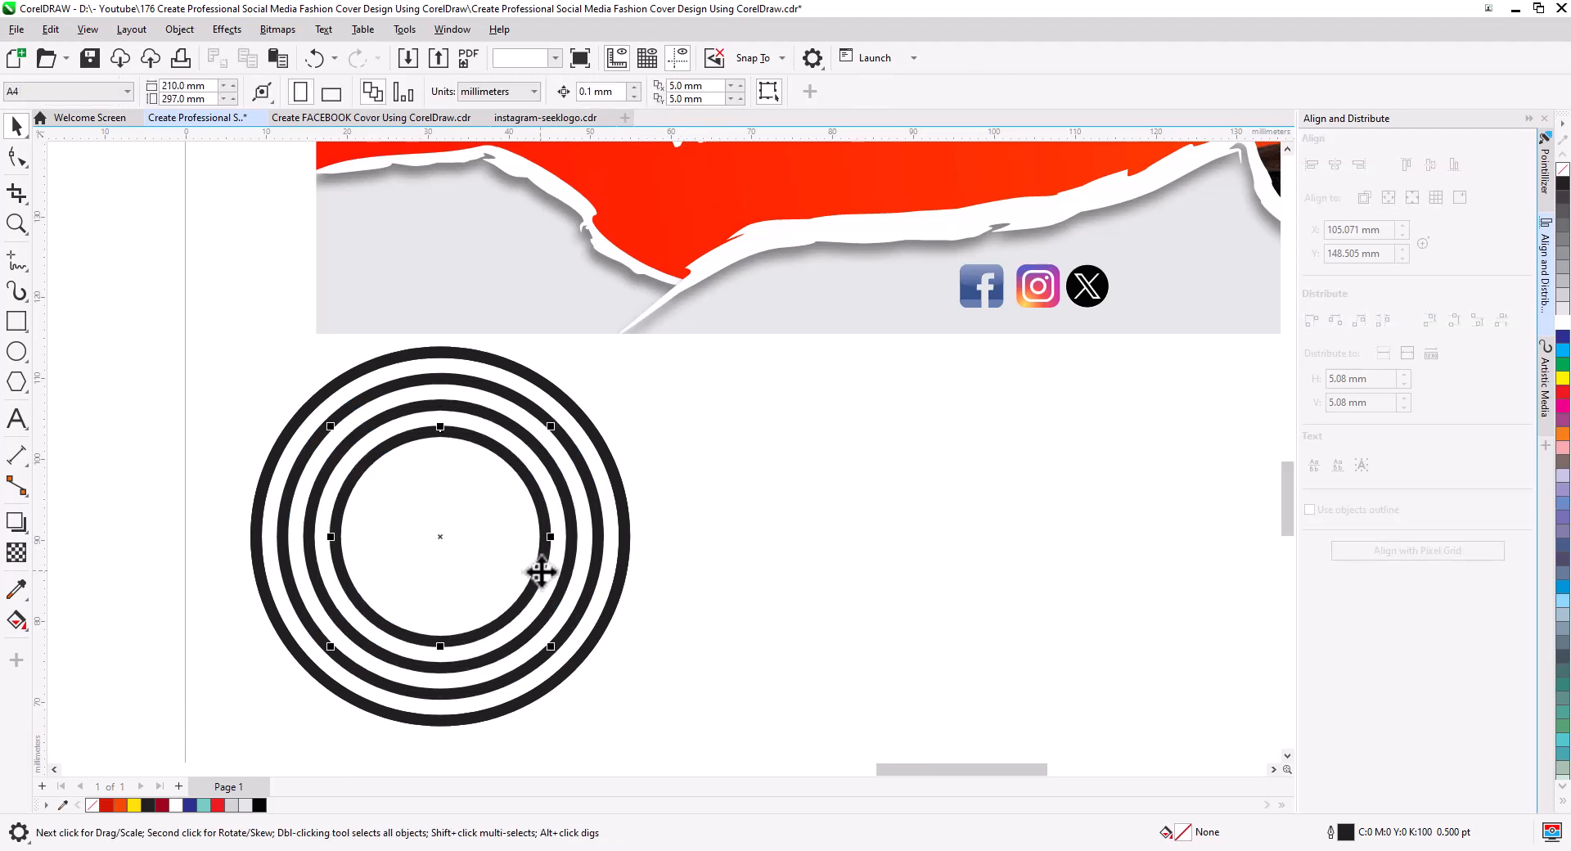
click(27, 160)
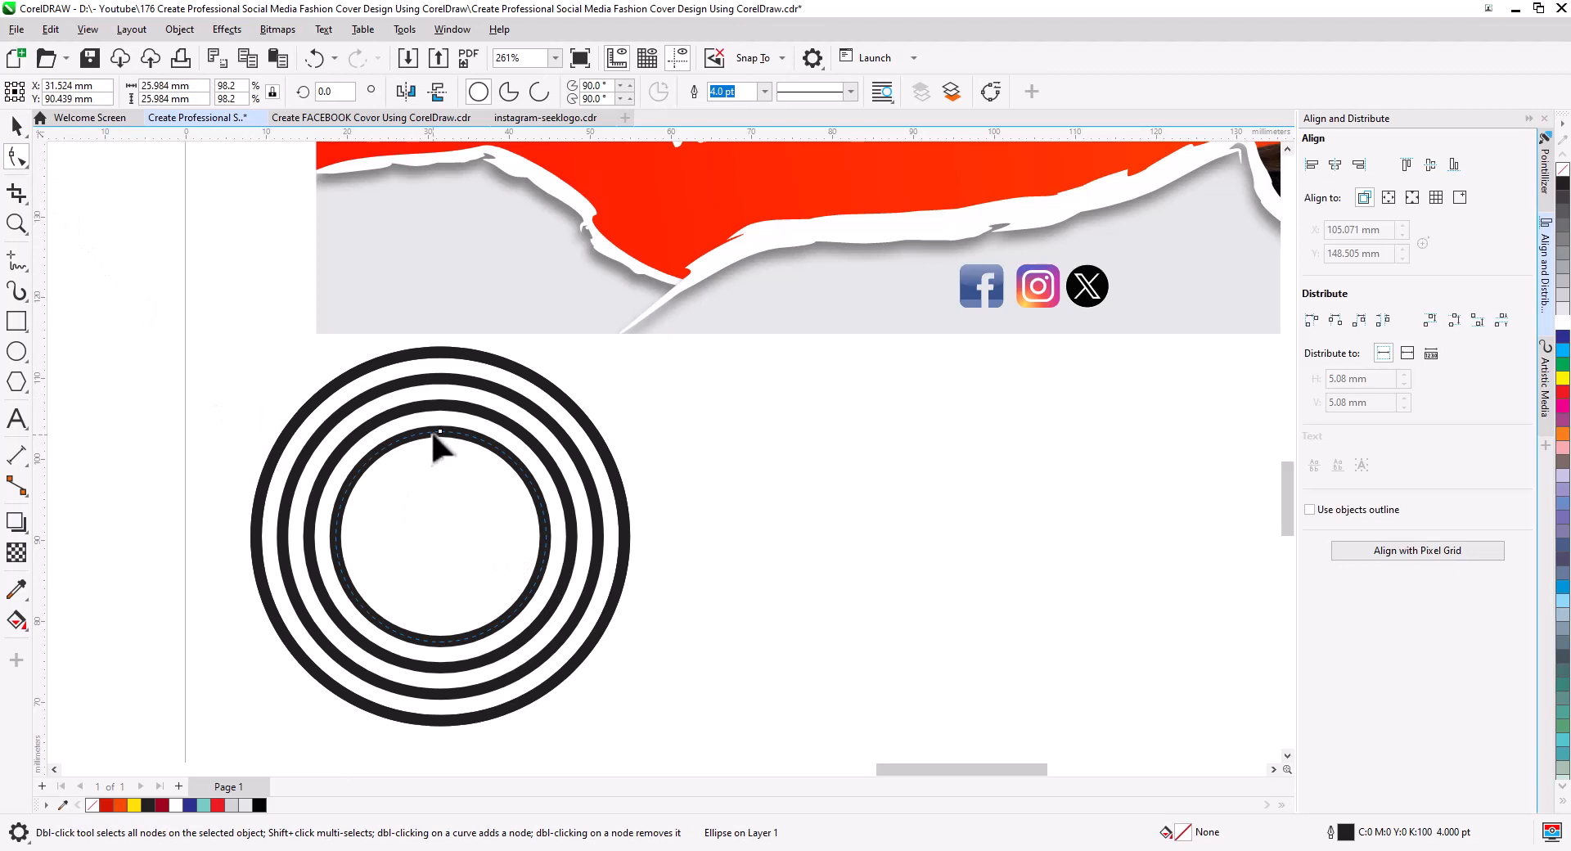
drag(432, 434, 480, 583)
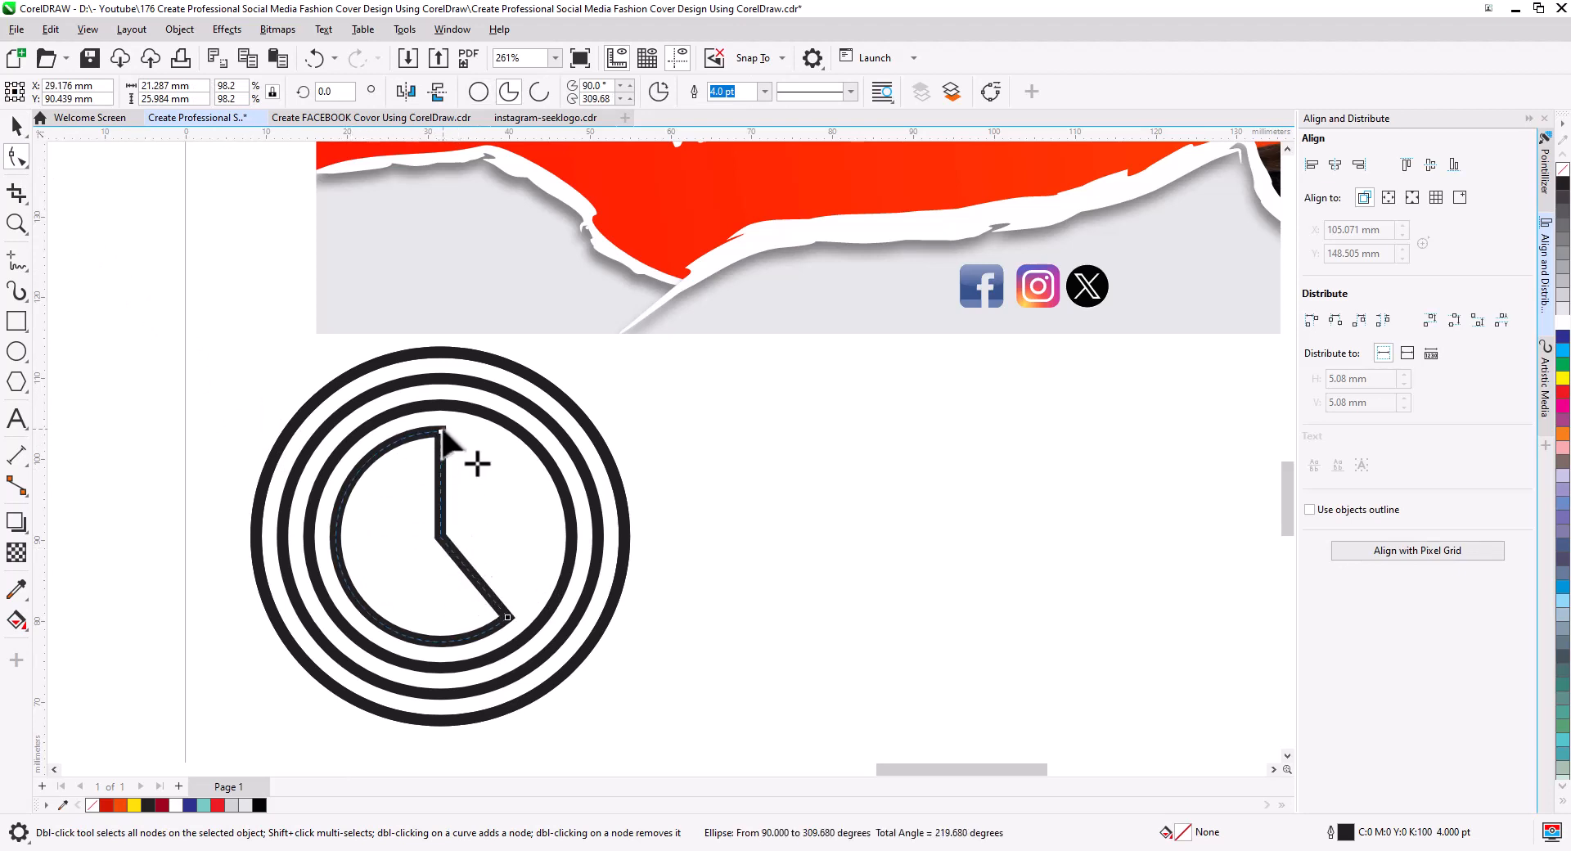
drag(359, 524, 369, 608)
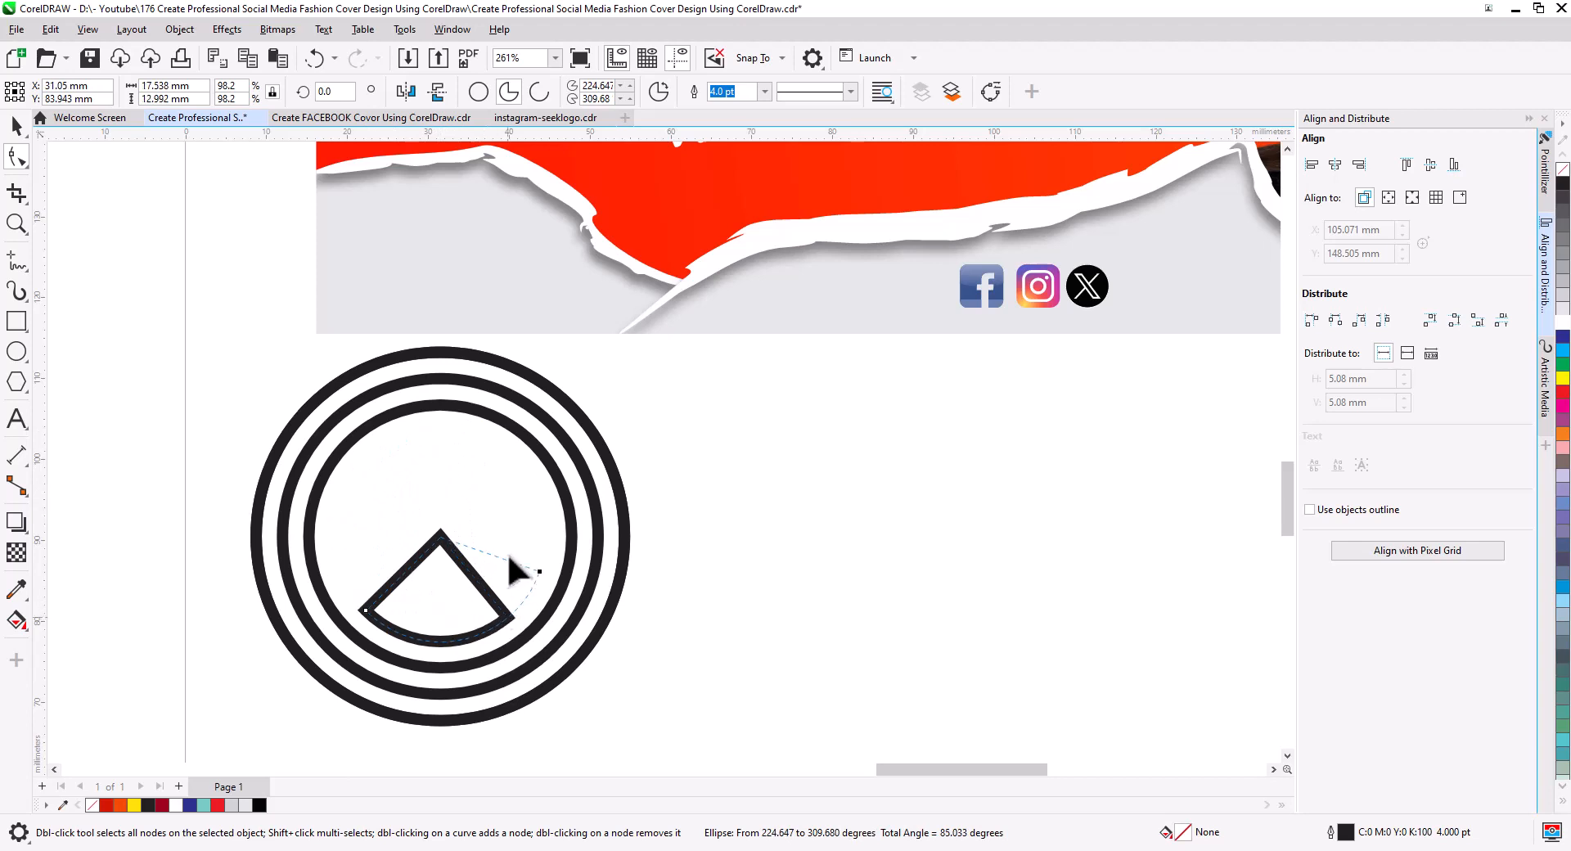
drag(511, 568, 427, 490)
drag(365, 610, 495, 624)
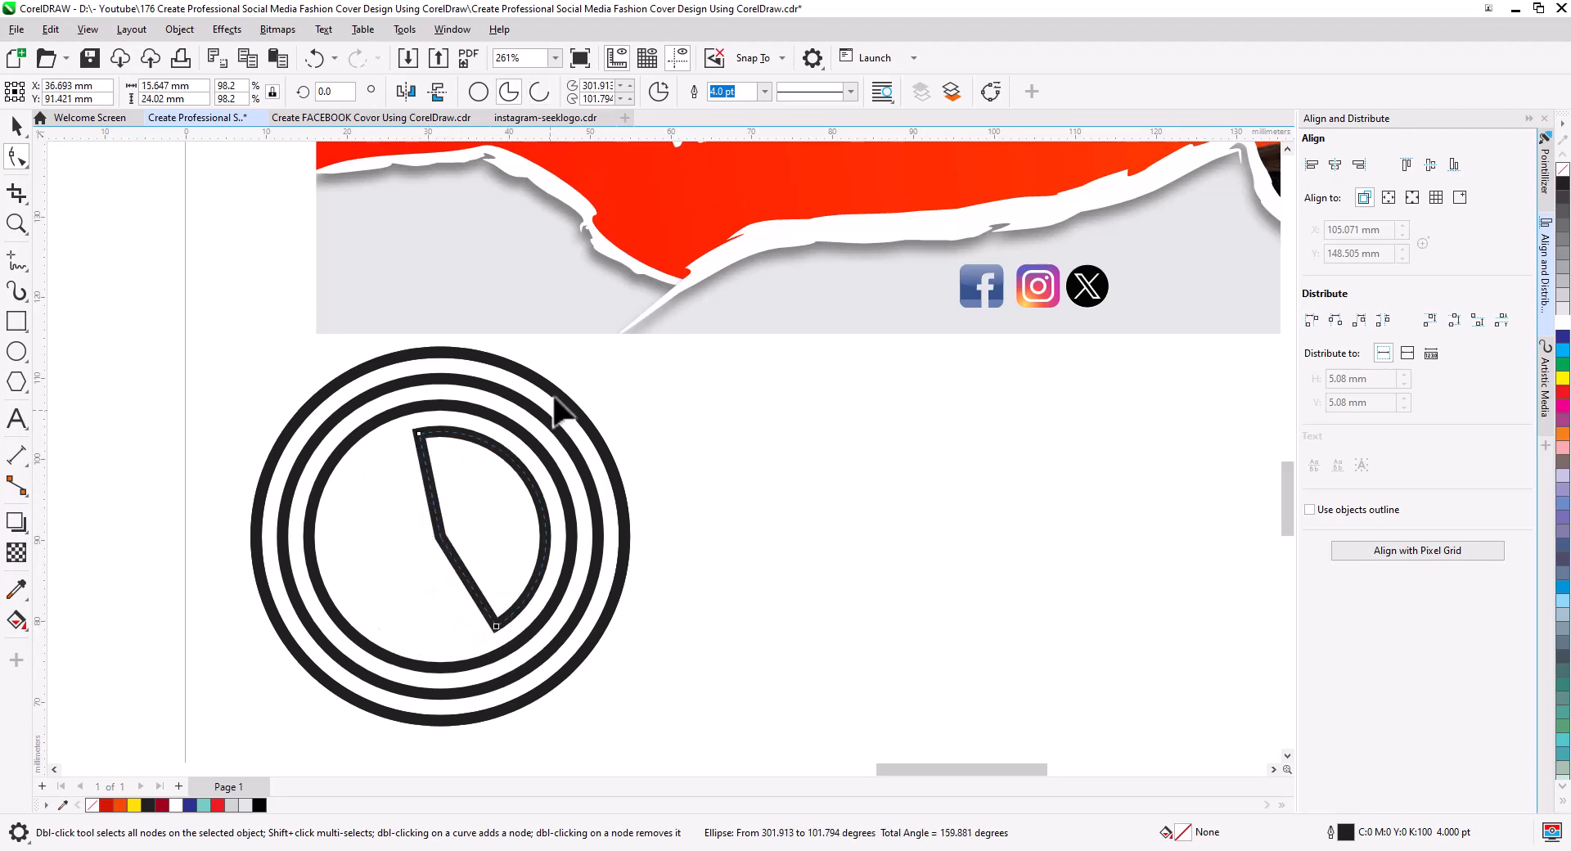
click(539, 92)
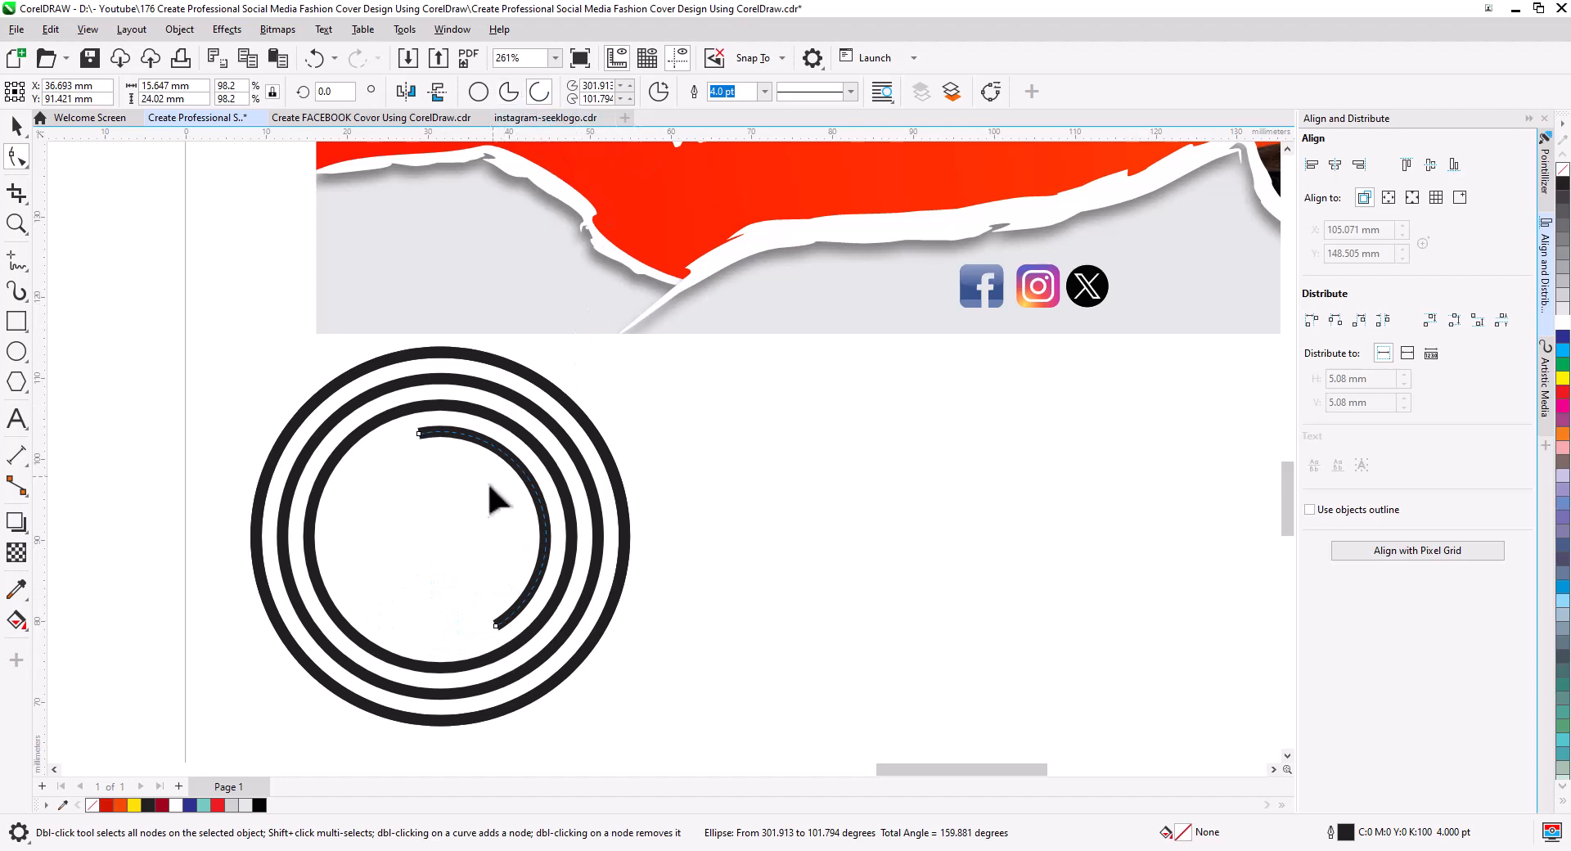
Open the next larger ring into a matching arc from about 302 to 102 degrees, aligned with the inner arc's ends.
click(312, 503)
mouse_move(441, 405)
mouse_down()
mouse_move(510, 638)
mouse_move(433, 409)
mouse_up()
click(538, 92)
drag(496, 626, 496, 626)
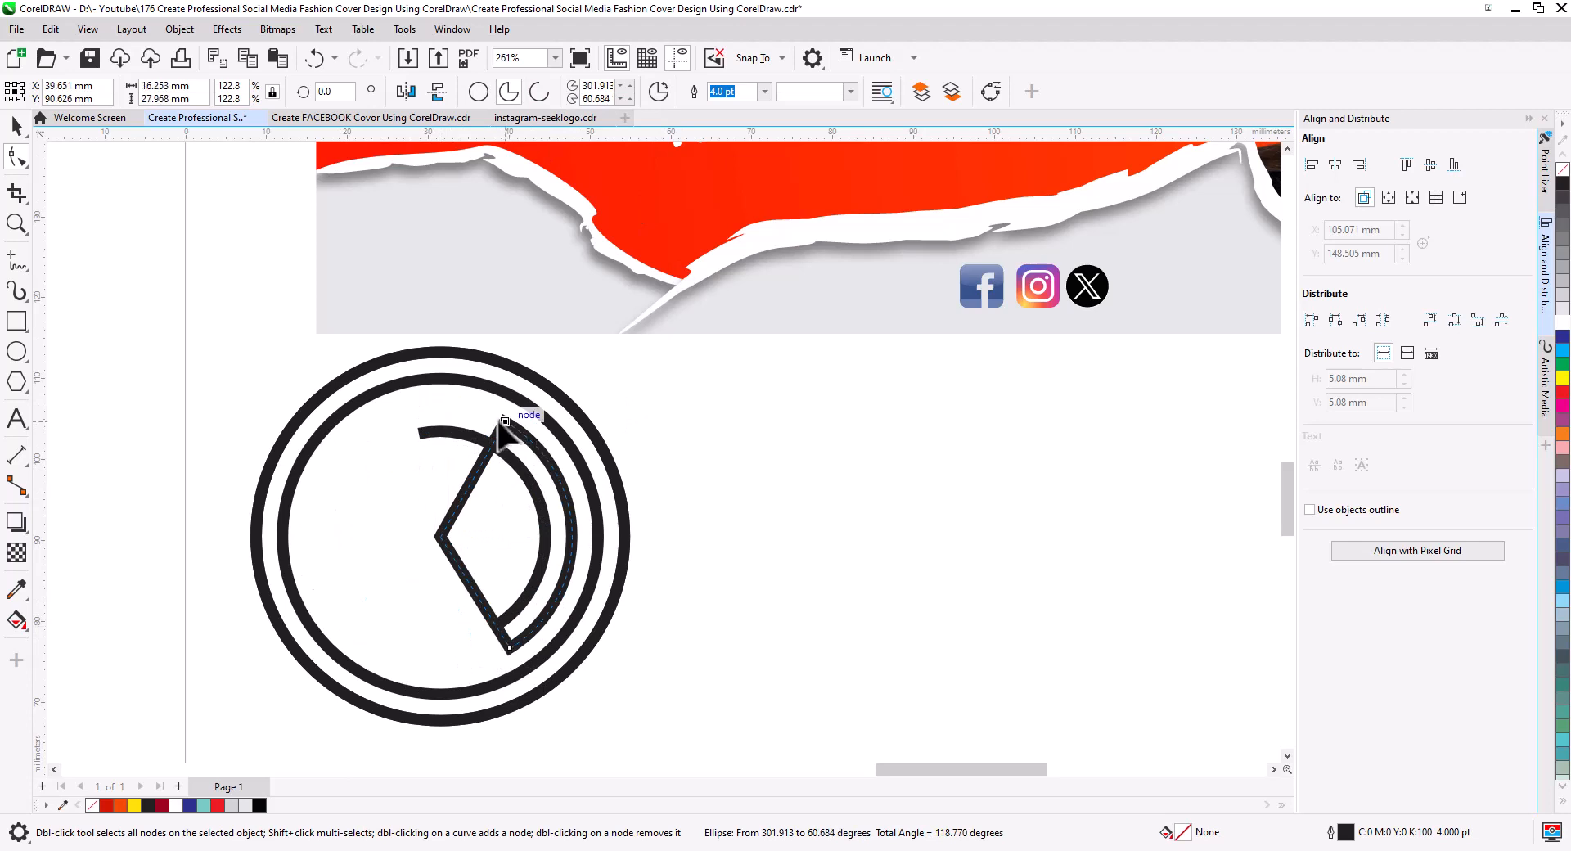
drag(505, 422, 419, 434)
click(539, 91)
key(space)
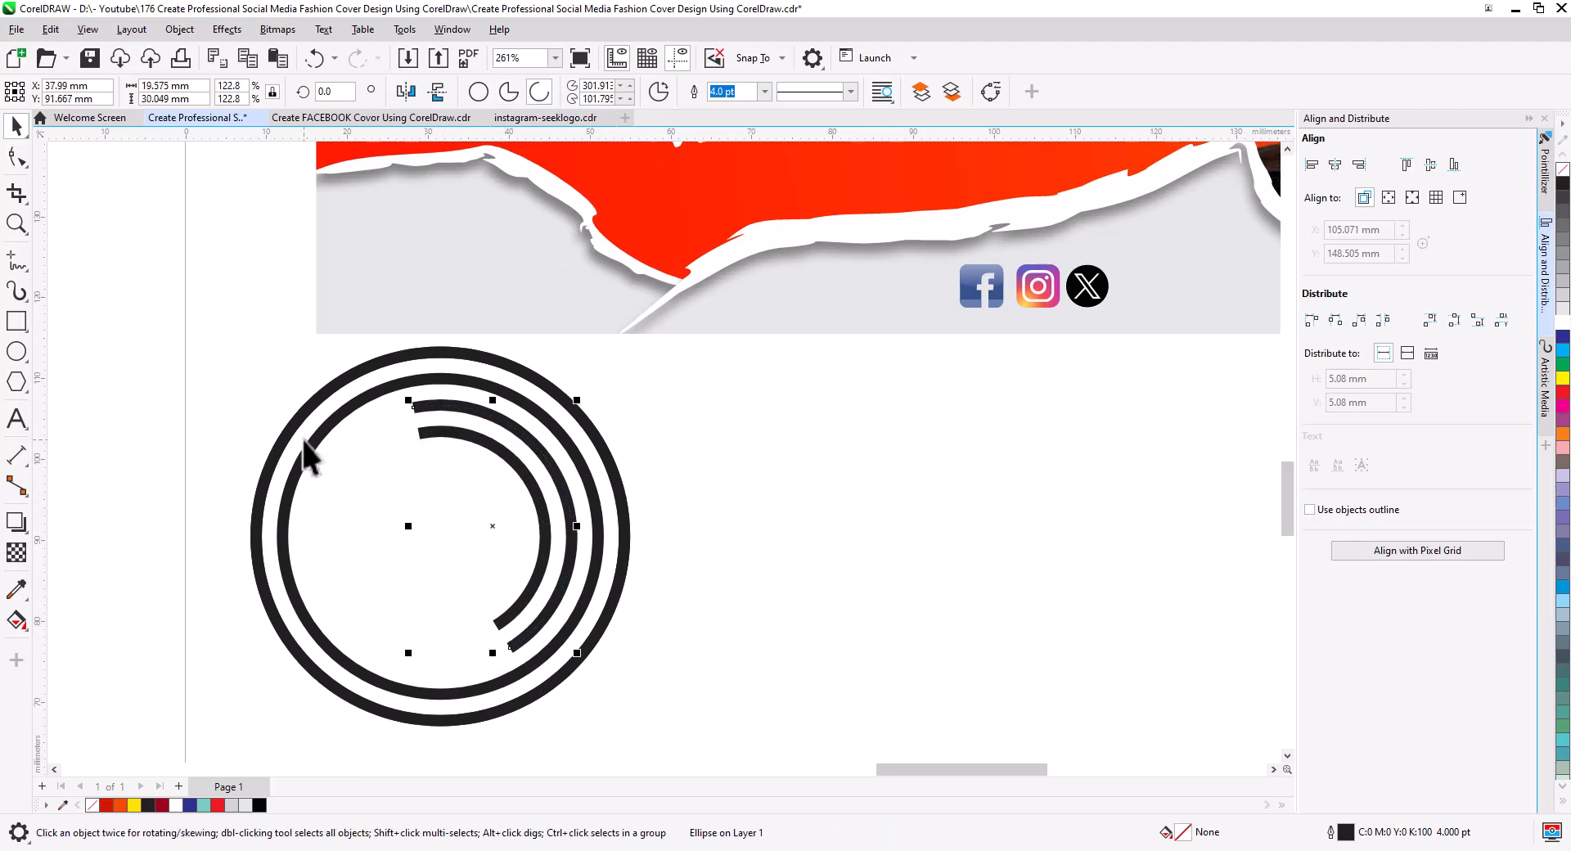
Give the outlines of all rings and arcs round corners and round line caps.
drag(645, 680, 792, 766)
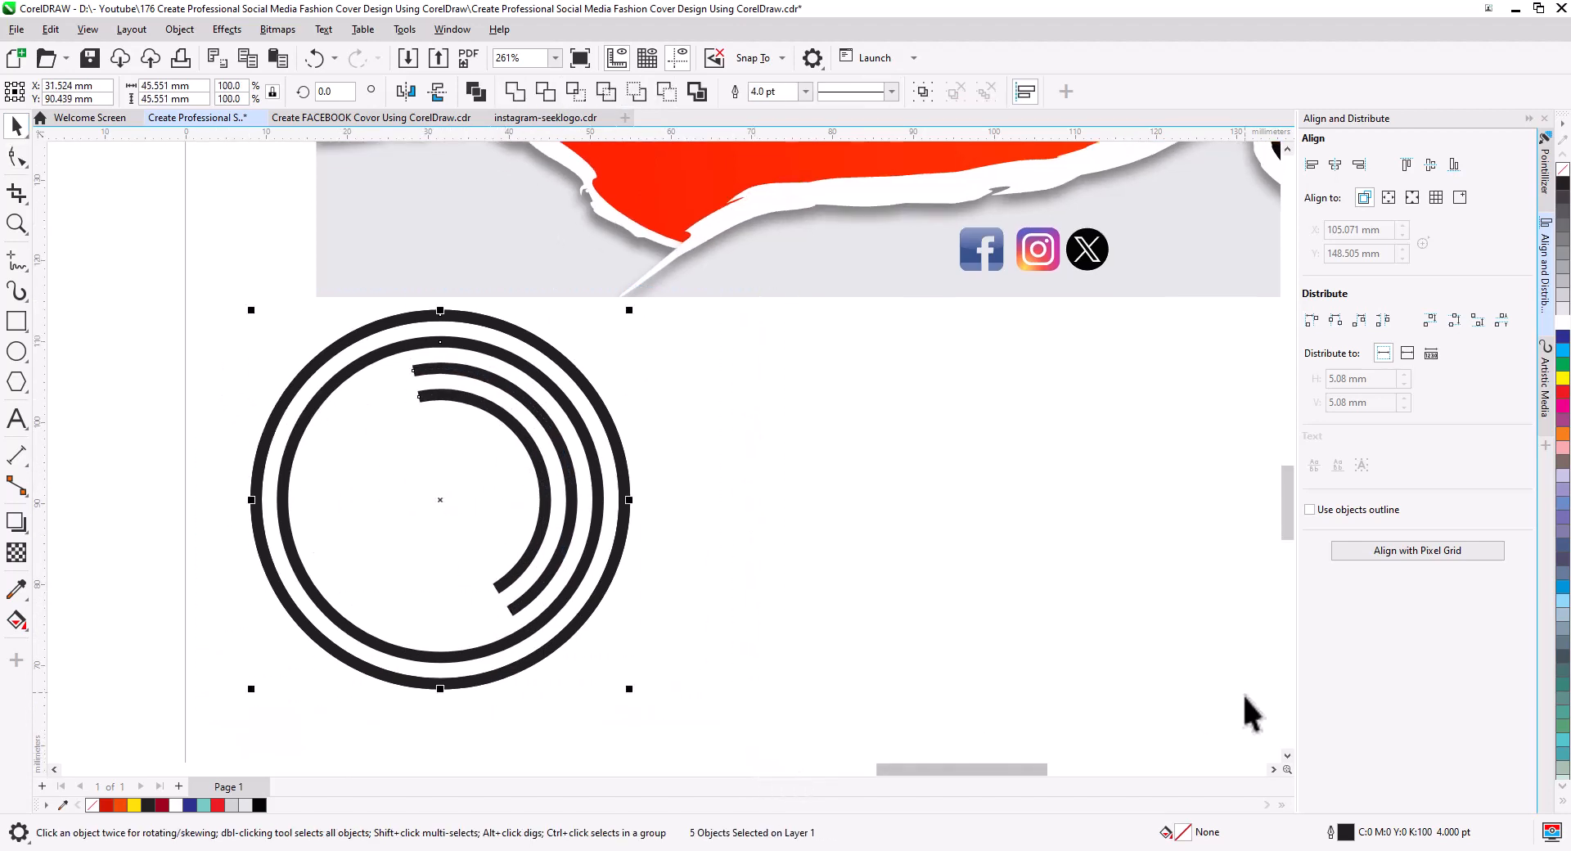
double_click(1334, 828)
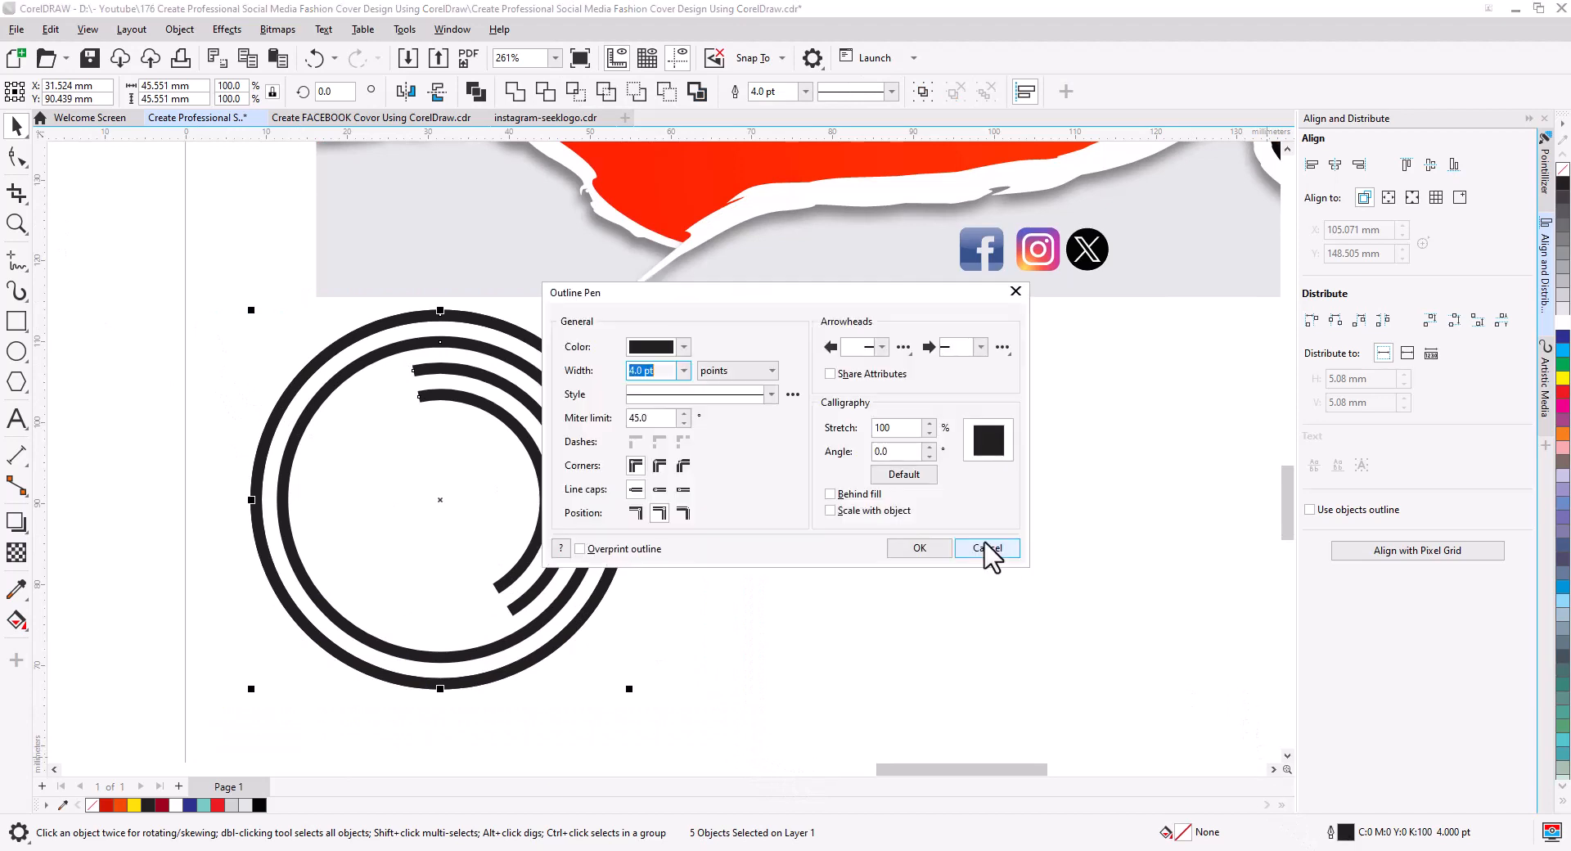
click(659, 466)
click(660, 489)
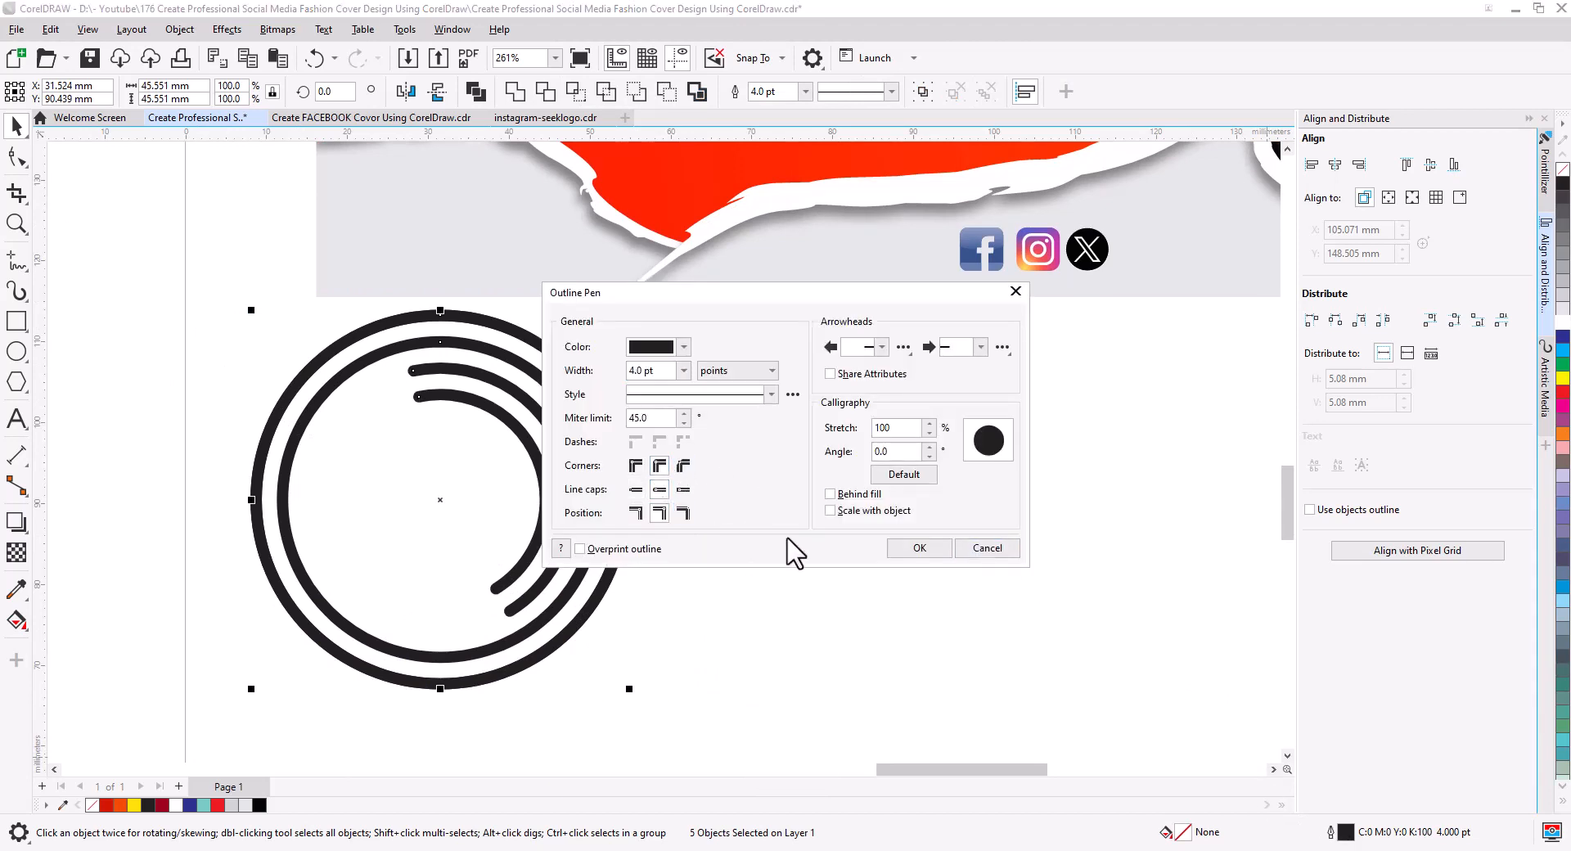
click(915, 548)
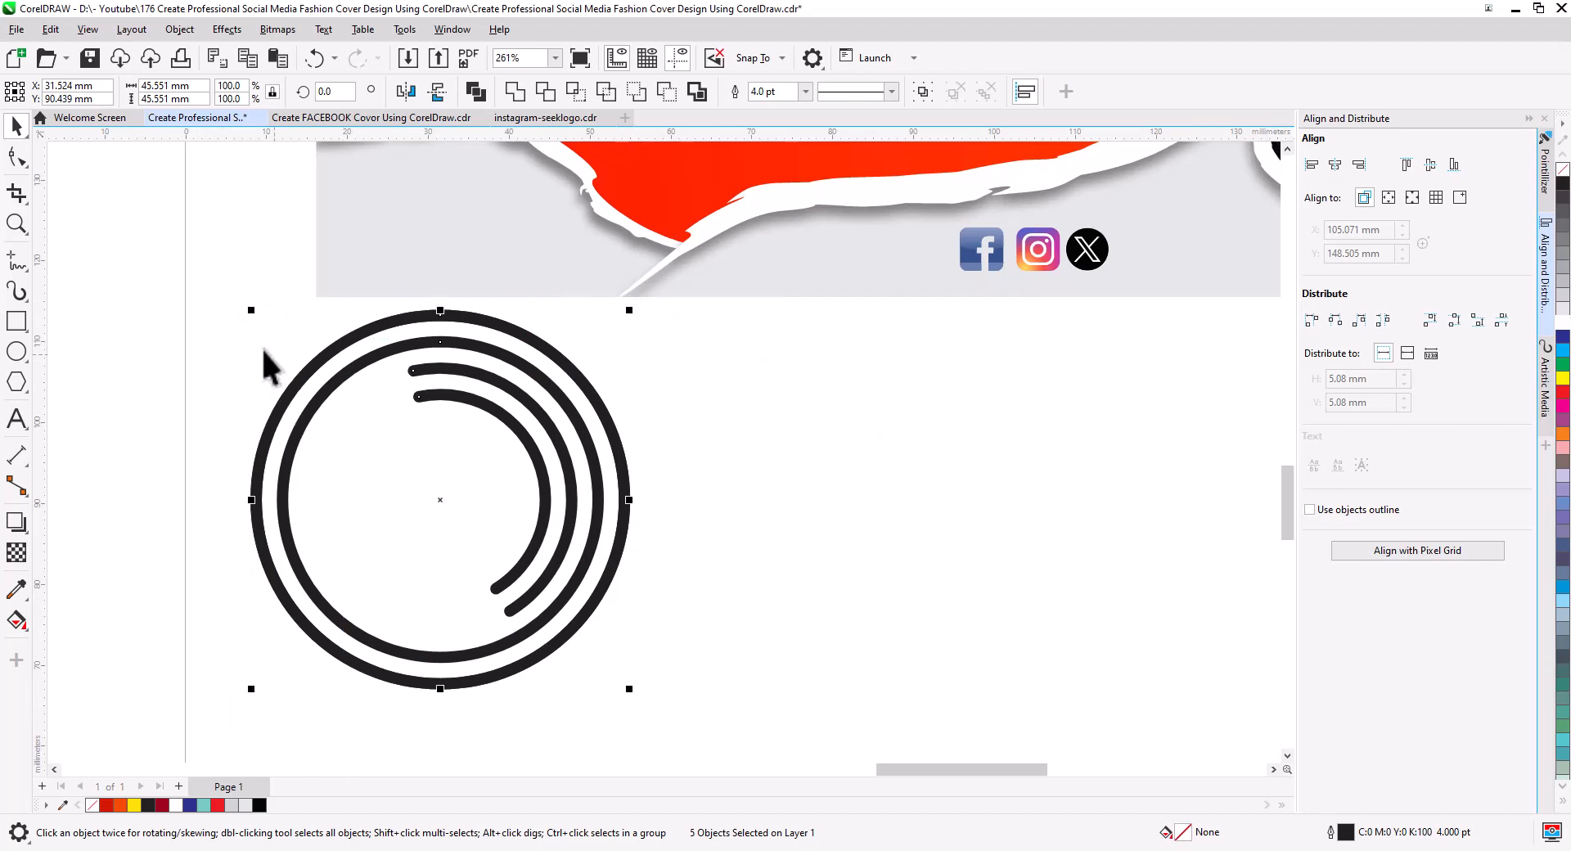
Convert the ring and arc outlines to objects and combine them into a single curve.
click(179, 29)
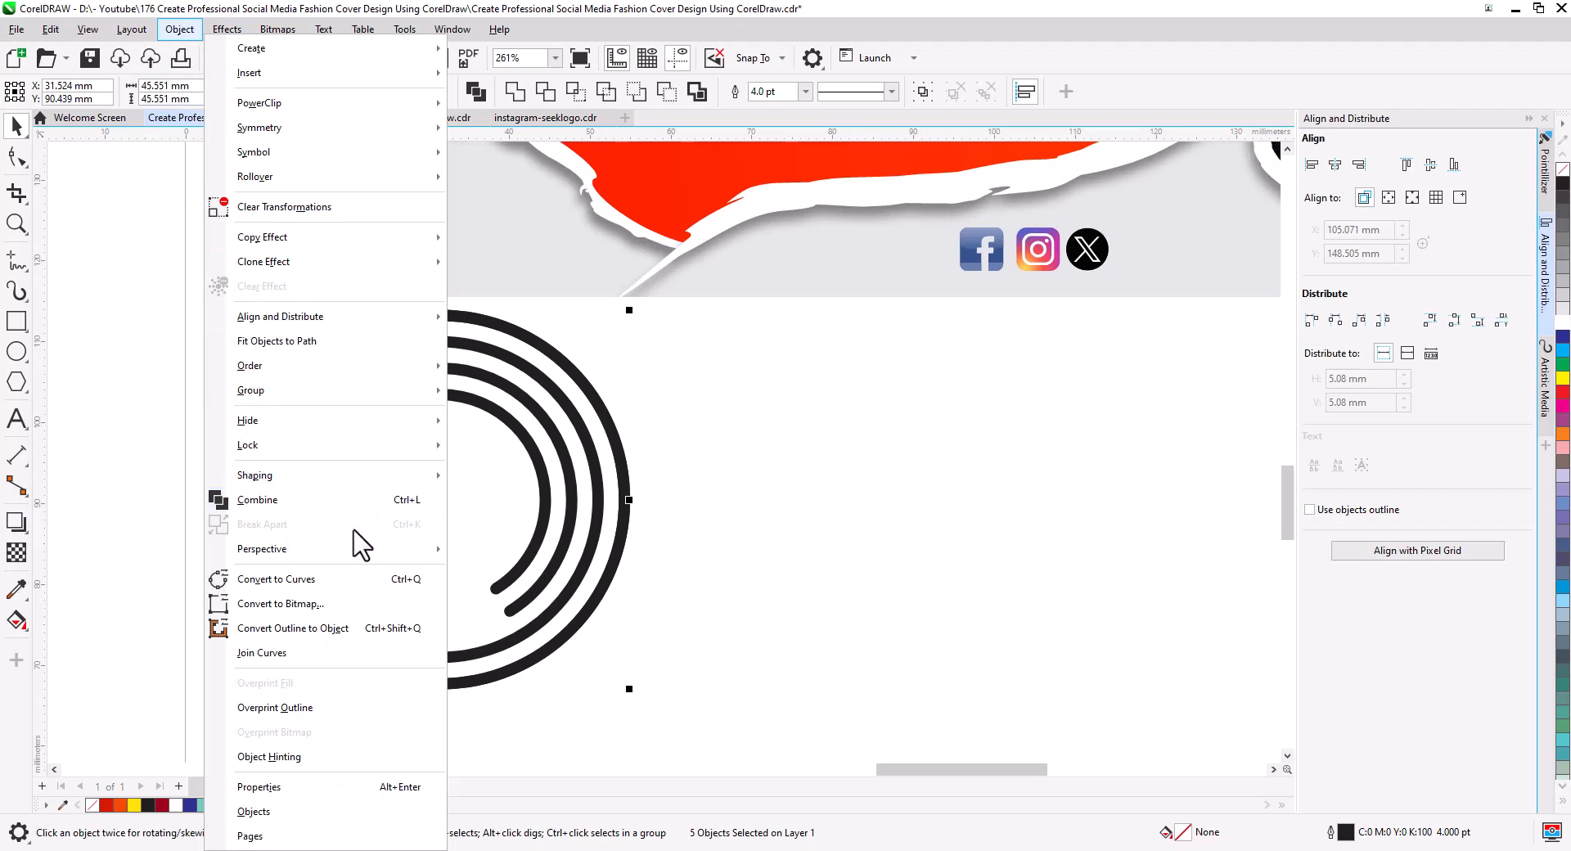
click(347, 629)
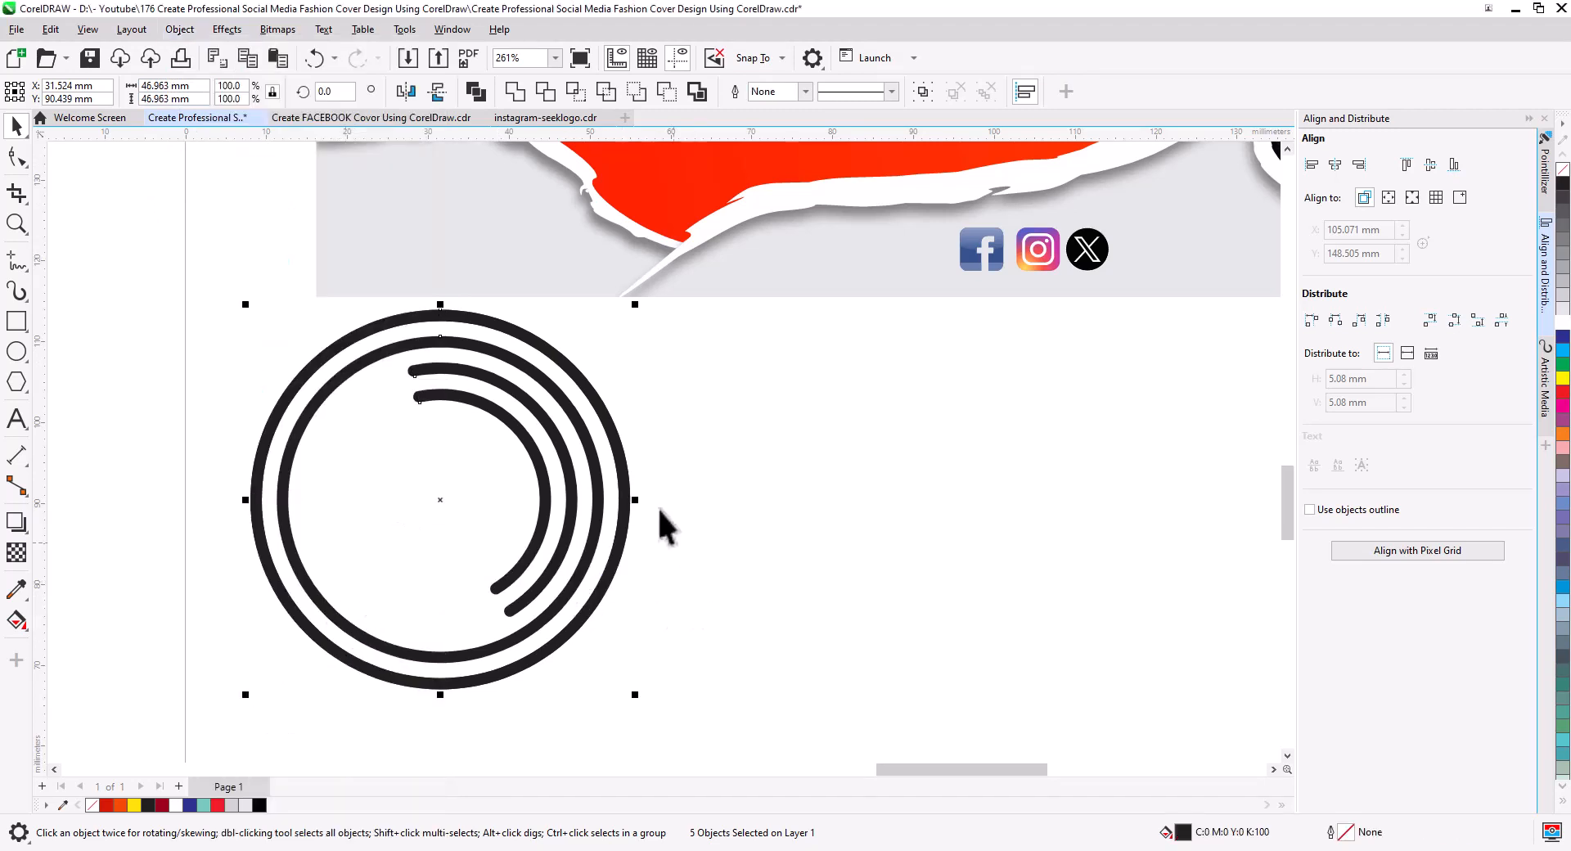
click(475, 91)
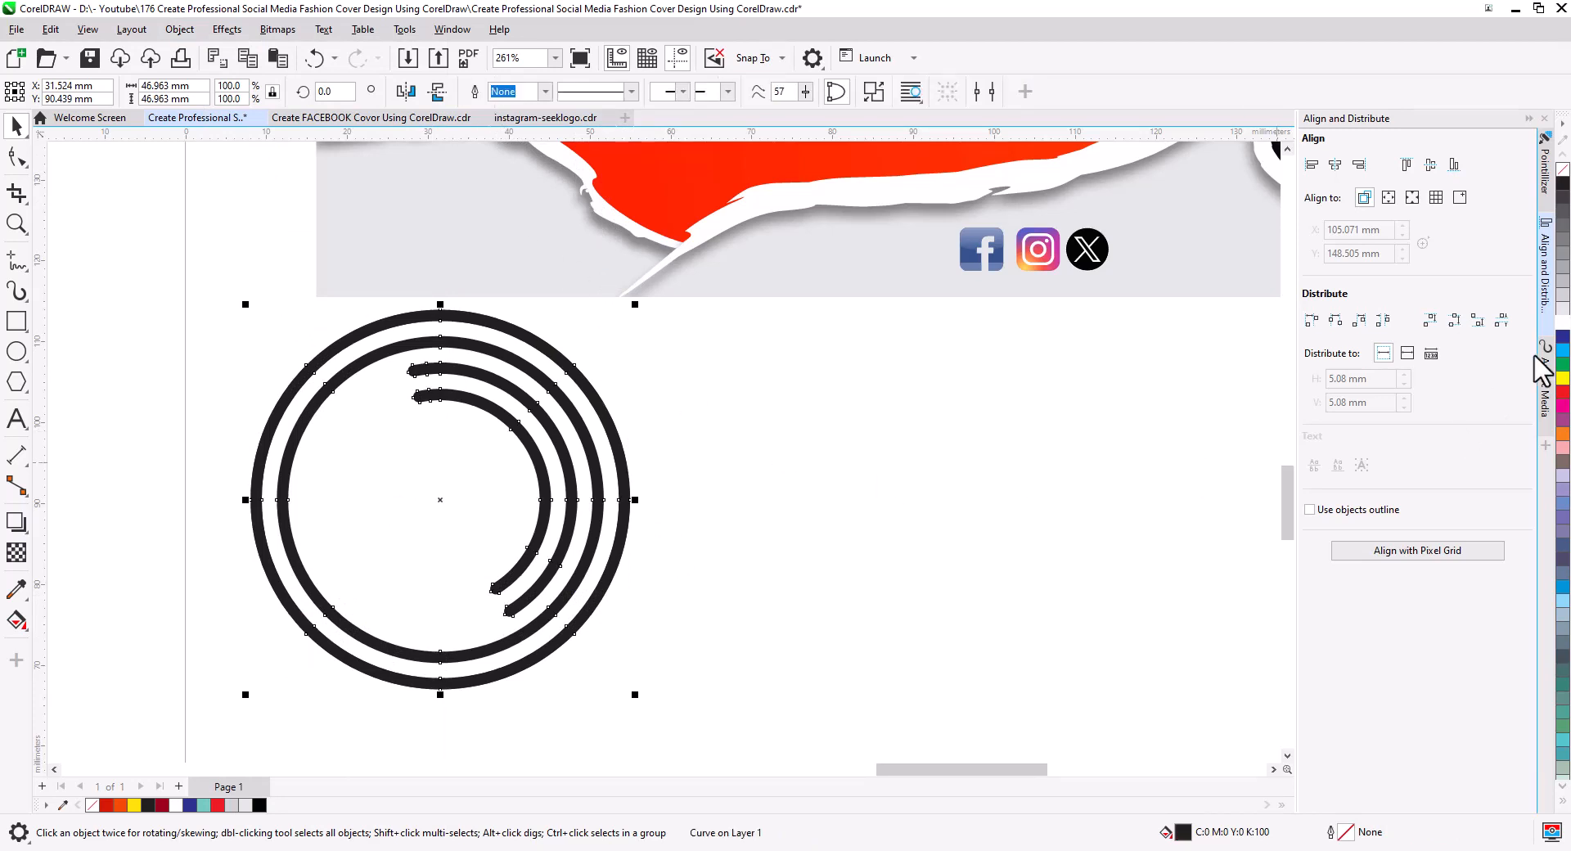
Fill the ring ornament white, place it over the banner's left edge and size it to about 44 mm across.
click(1563, 325)
drag(783, 448, 789, 640)
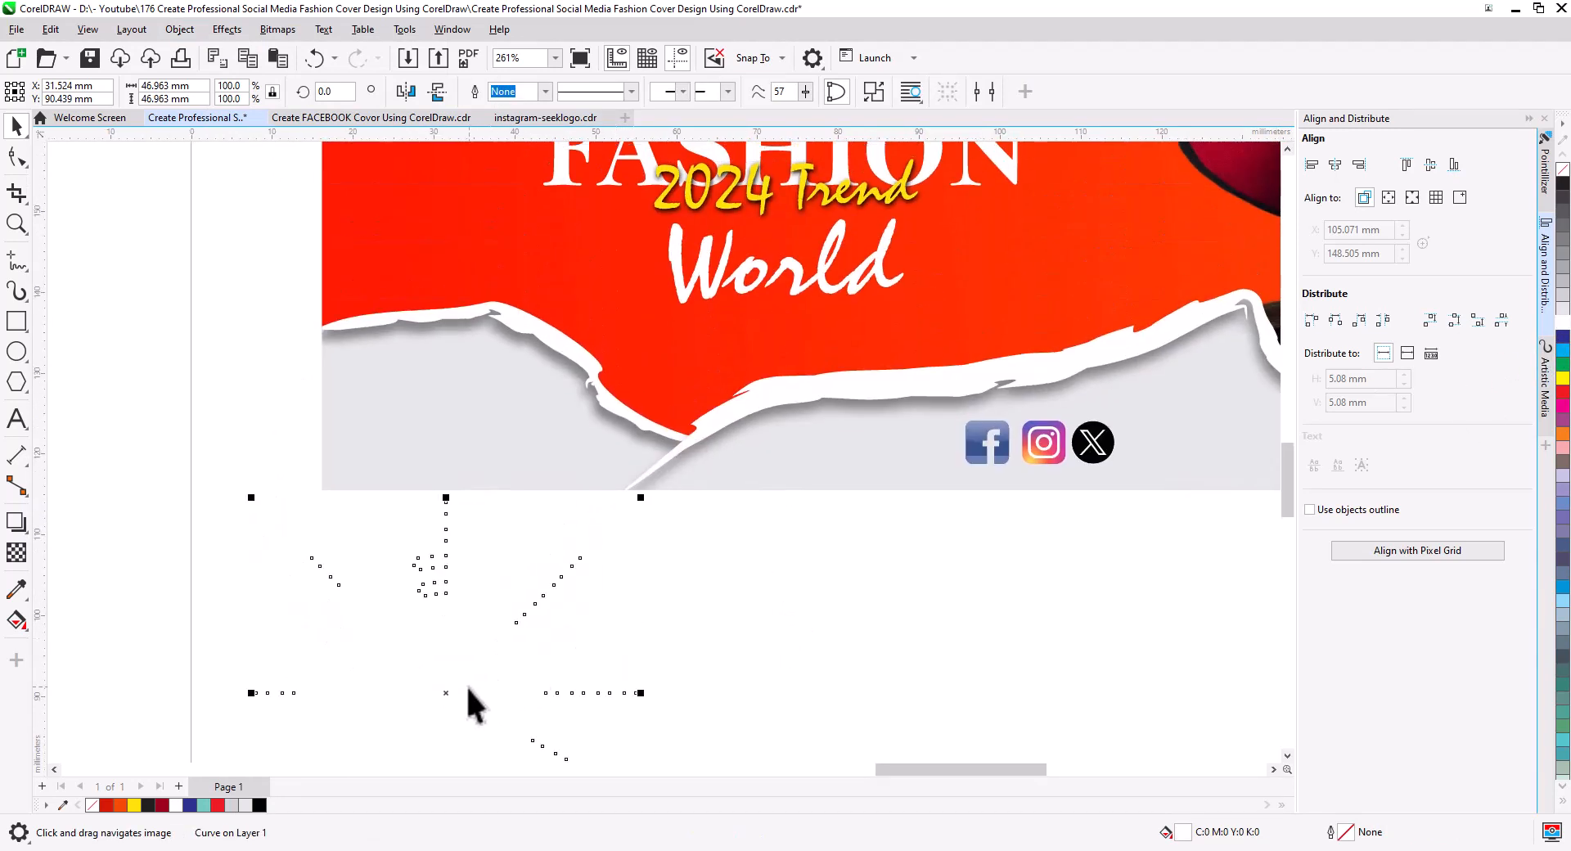
drag(444, 691, 492, 352)
drag(726, 526, 607, 606)
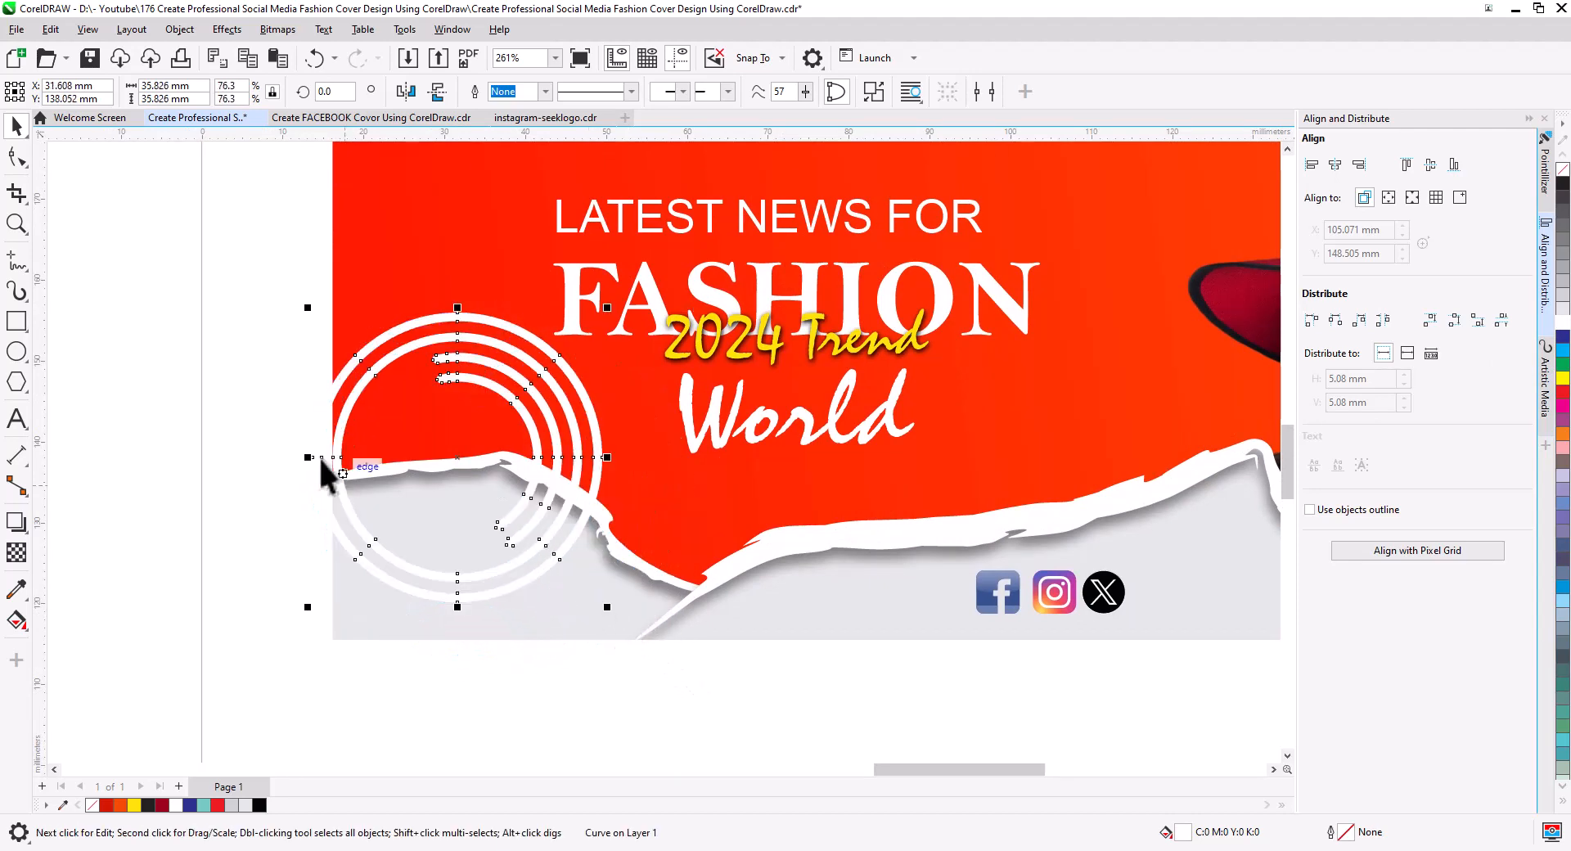
drag(308, 308, 214, 242)
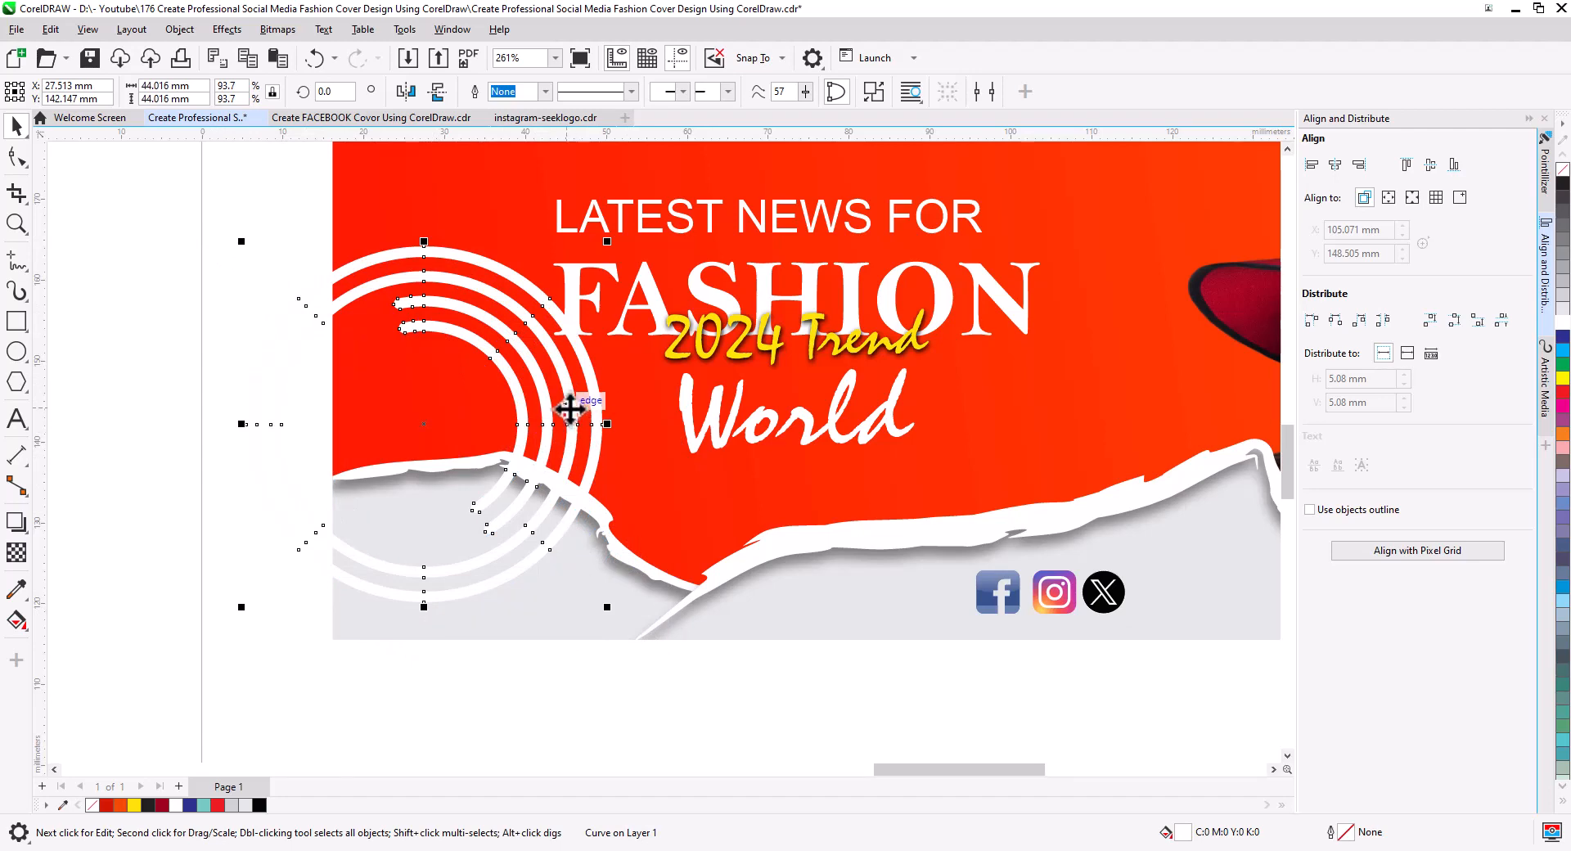
drag(569, 411, 657, 486)
scroll(626, 436, up, 1)
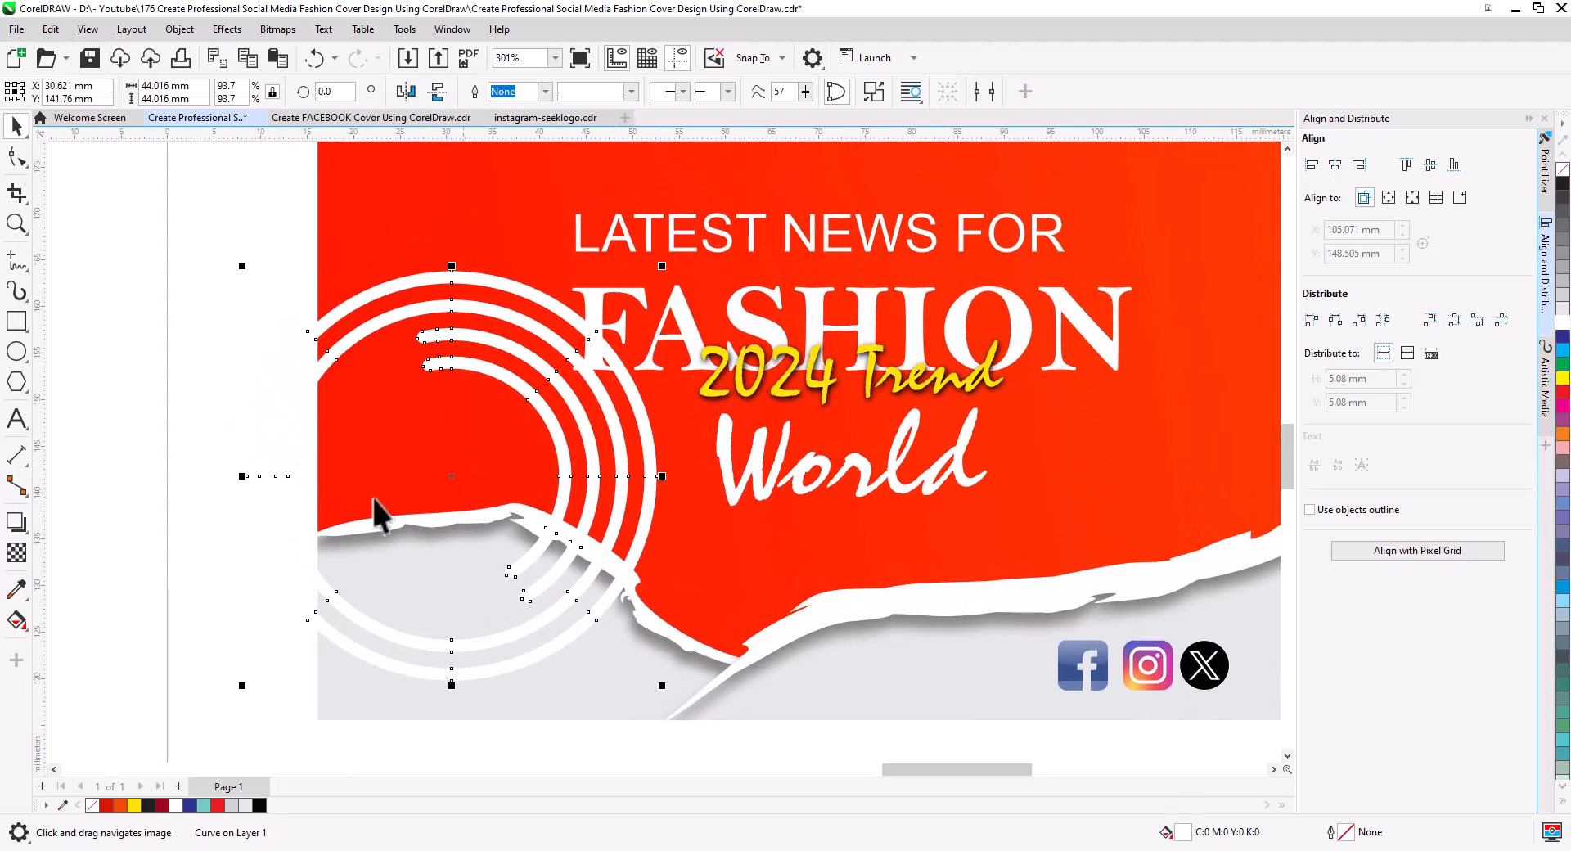
Apply a uniform transparency of 60 to the white ring ornament.
click(15, 548)
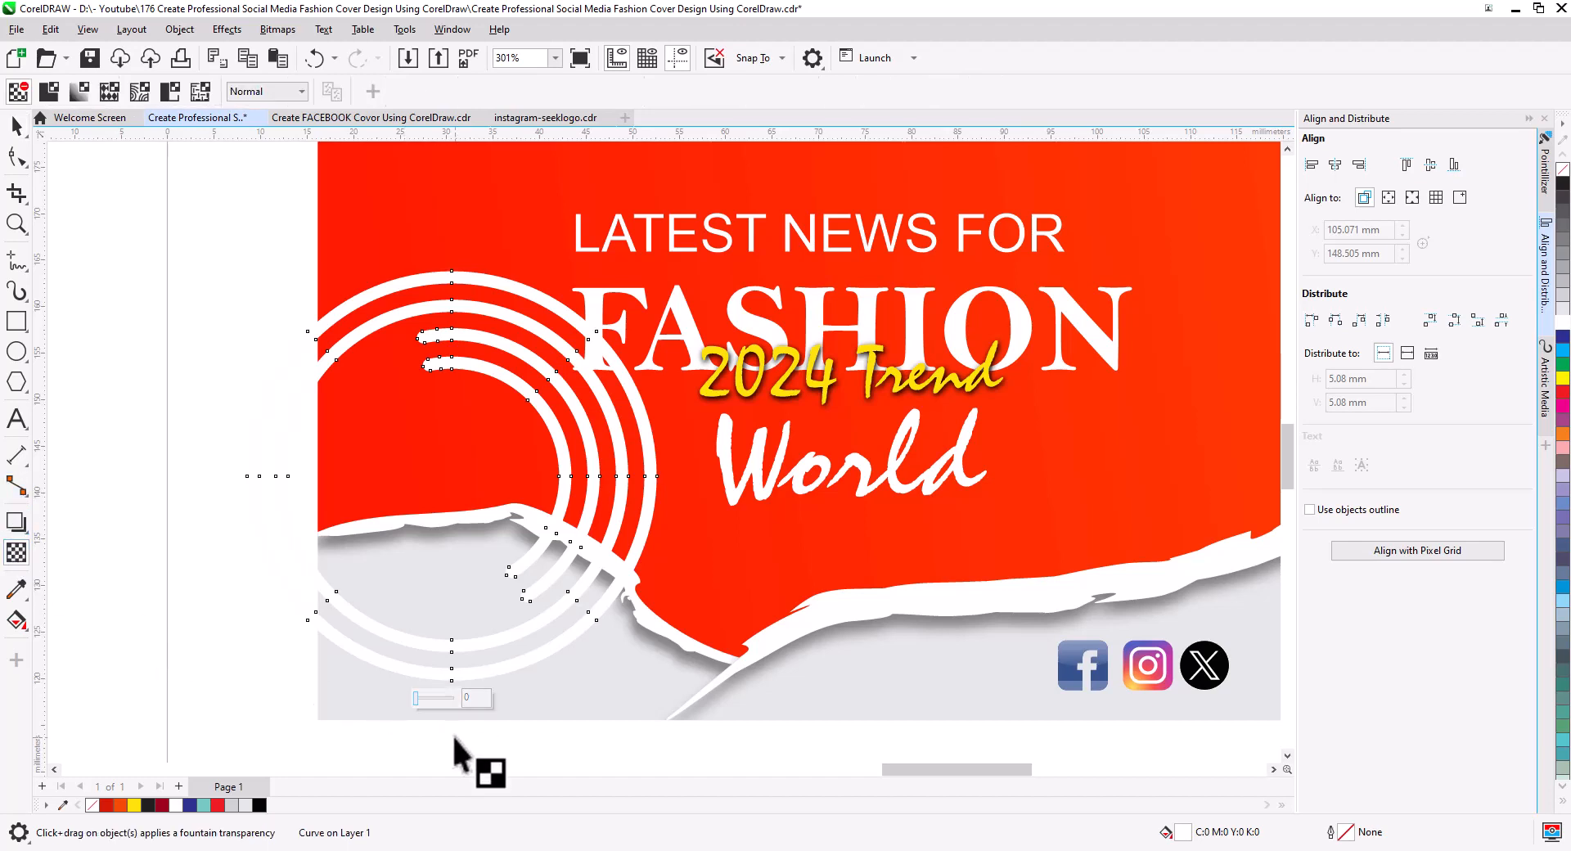
mouse_move(416, 709)
mouse_down()
mouse_move(433, 700)
mouse_move(439, 714)
mouse_up()
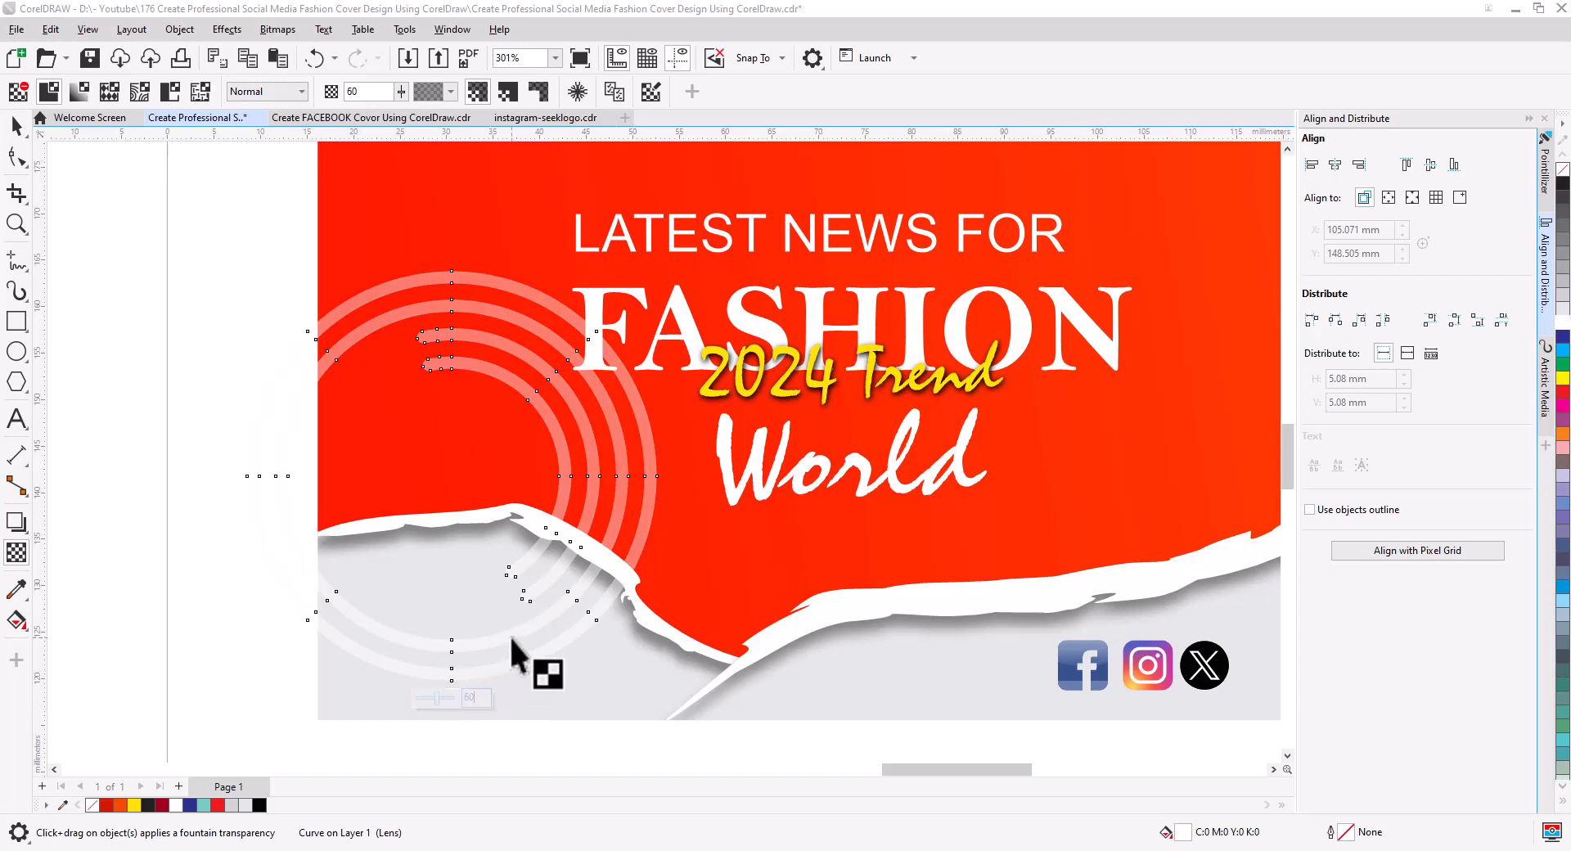
click(16, 125)
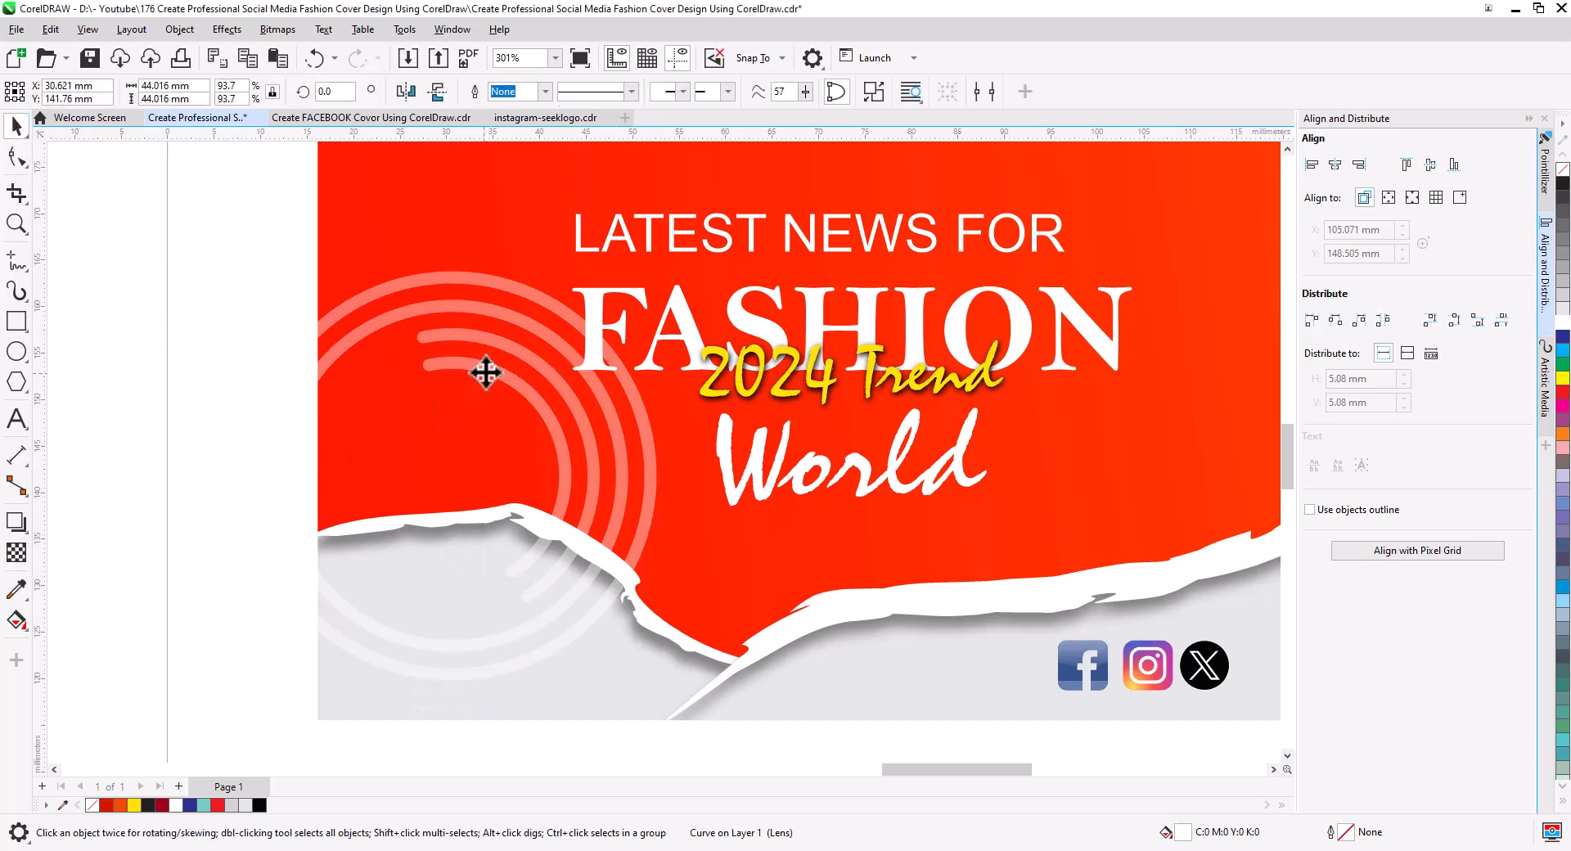
Shift the ring ornament slightly down toward the banner's left edge and PowerClip it inside the red gradient banner shape.
drag(486, 372, 468, 391)
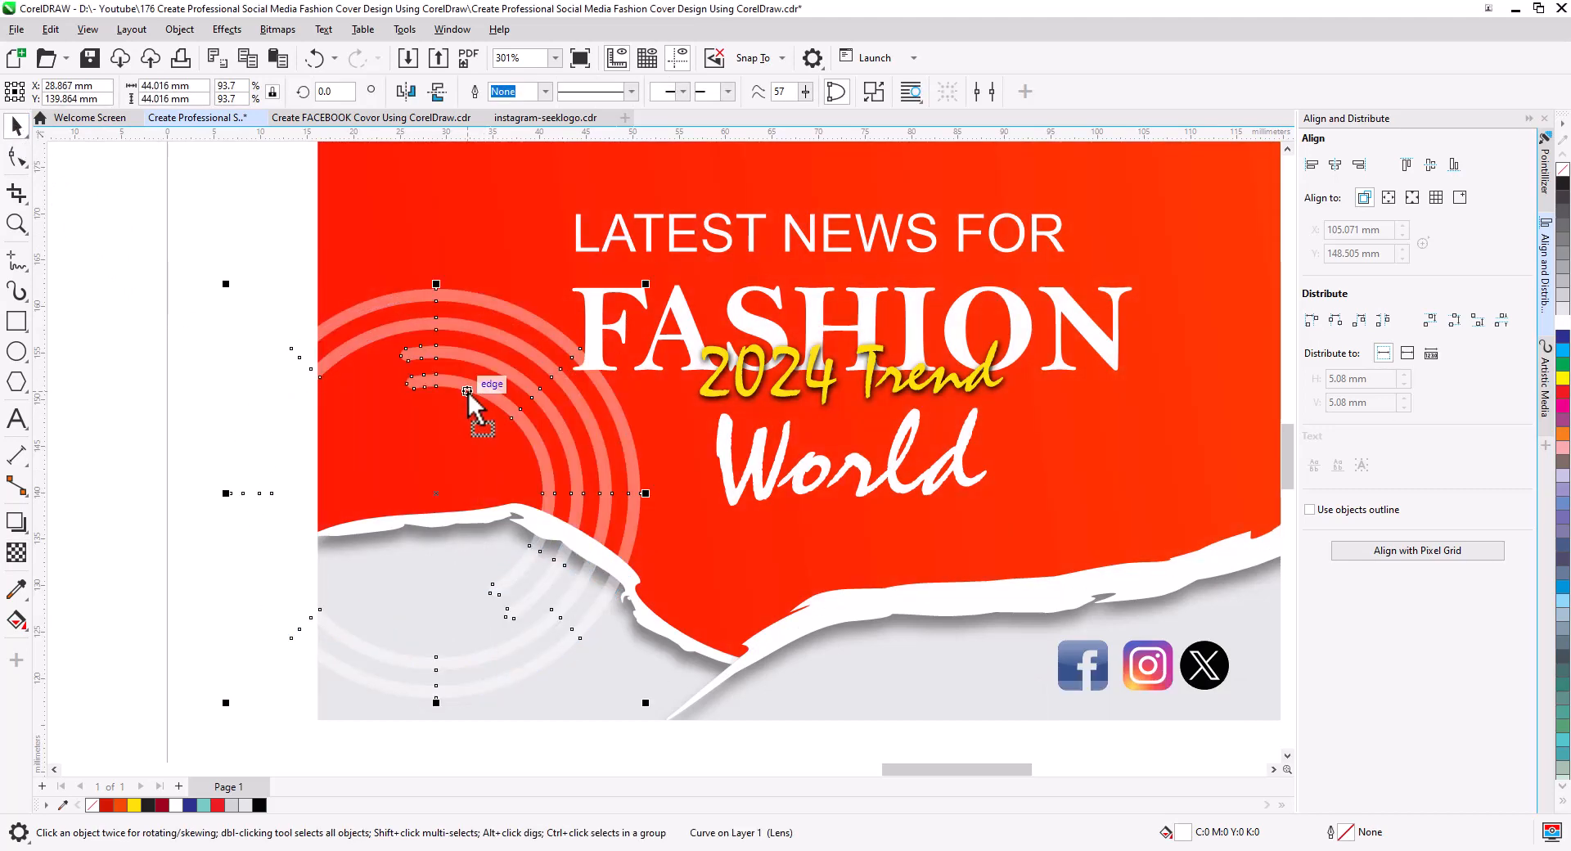
right_click(468, 391)
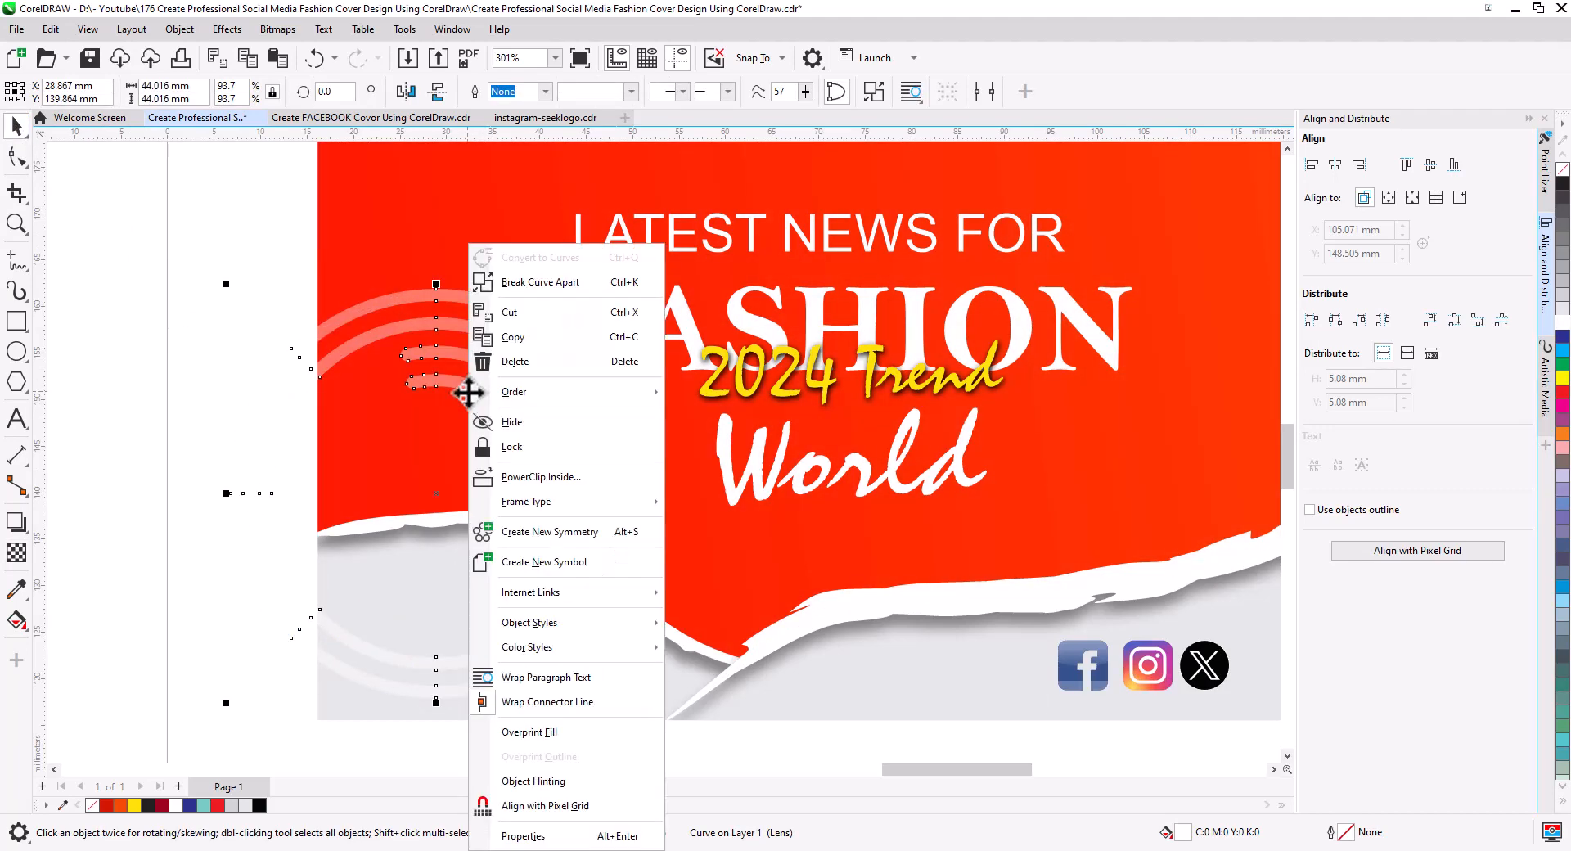
click(547, 477)
click(350, 319)
click(267, 459)
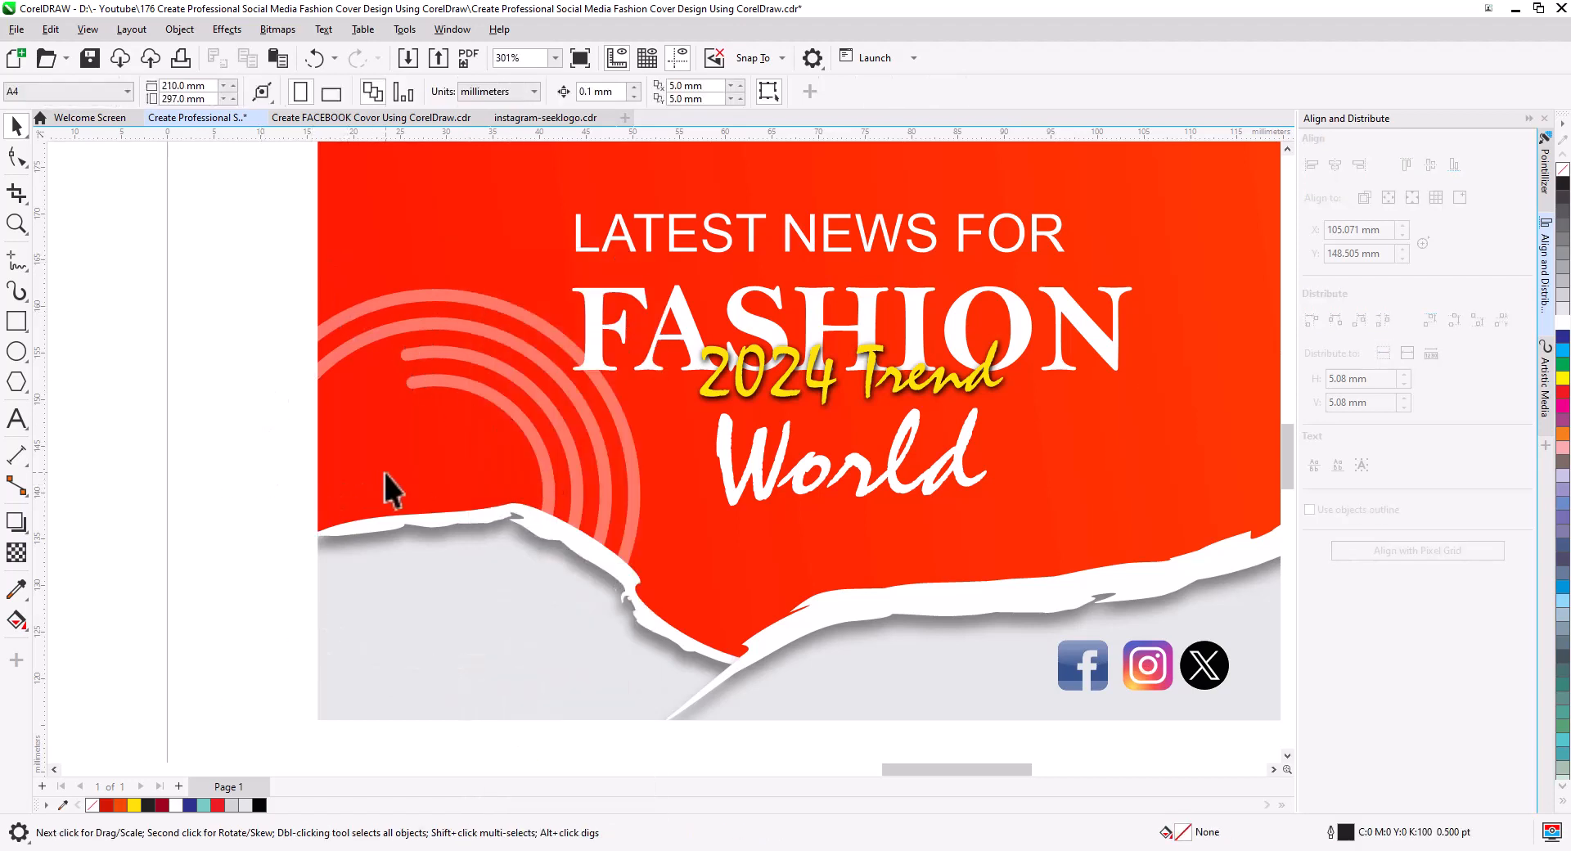
scroll(493, 442, down, 1)
drag(638, 481, 593, 514)
drag(462, 193, 947, 544)
drag(915, 411, 904, 418)
click(600, 239)
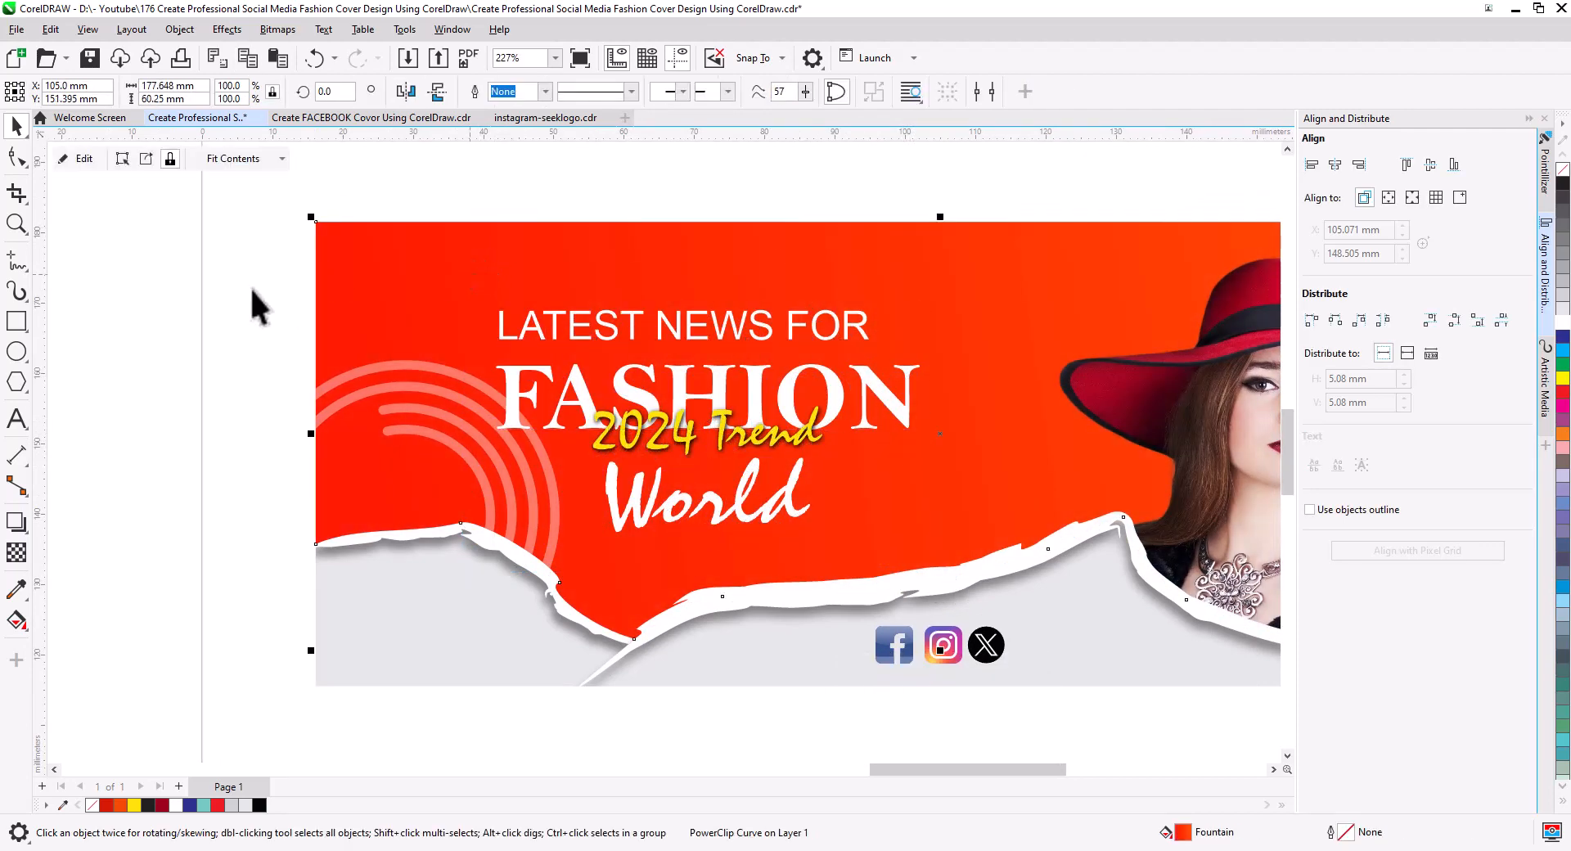
click(239, 380)
Draw a circle about 21 mm in diameter on the blank area below the cover.
scroll(285, 404, down, 1)
drag(470, 509, 351, 490)
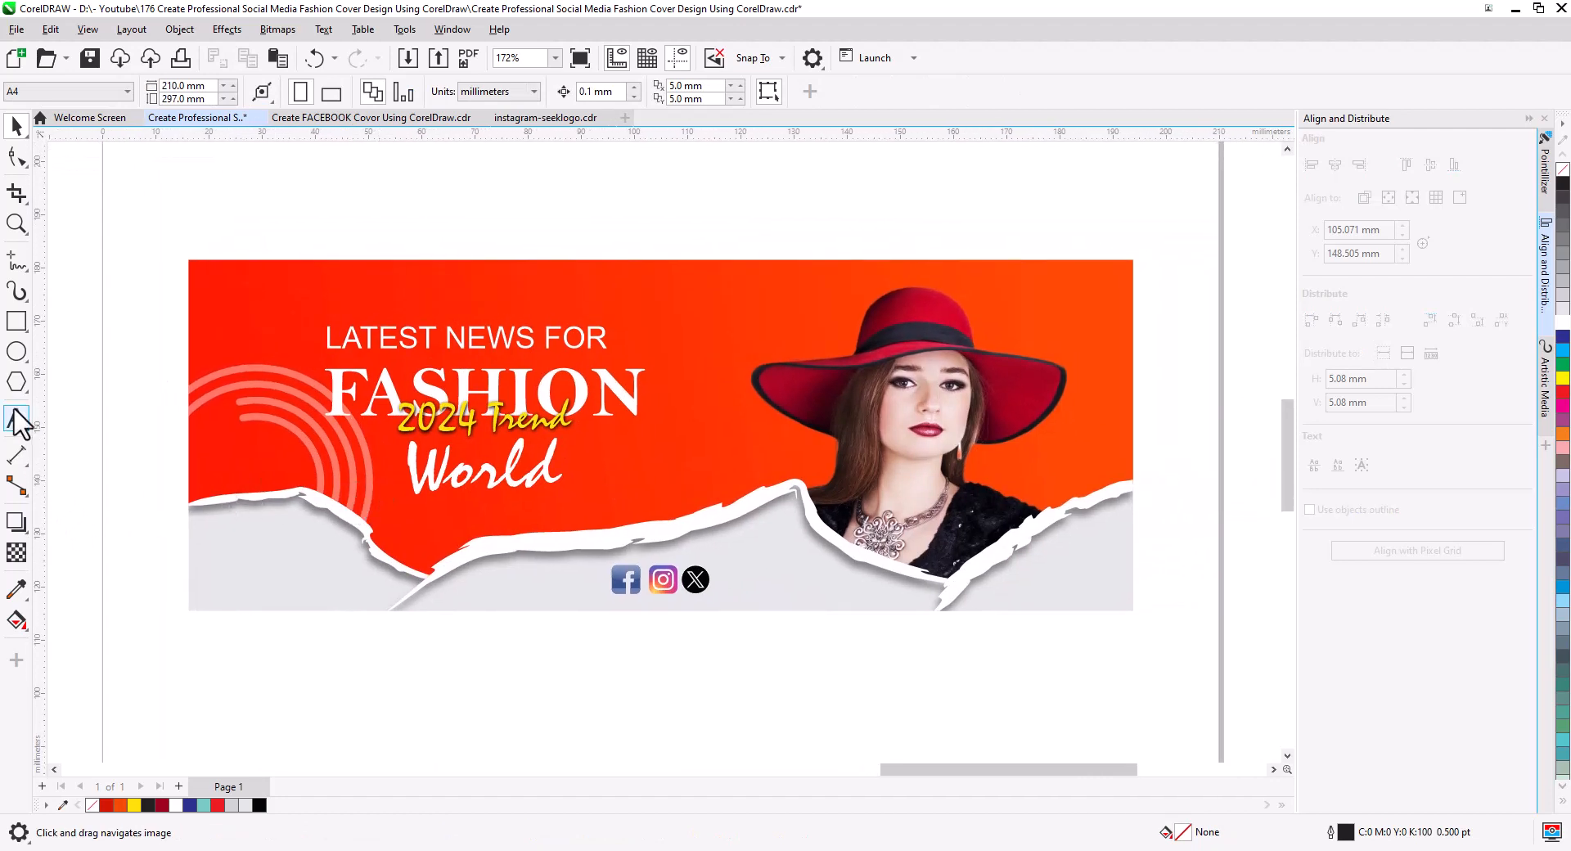
click(16, 351)
drag(469, 662, 686, 649)
scroll(541, 672, up, 2)
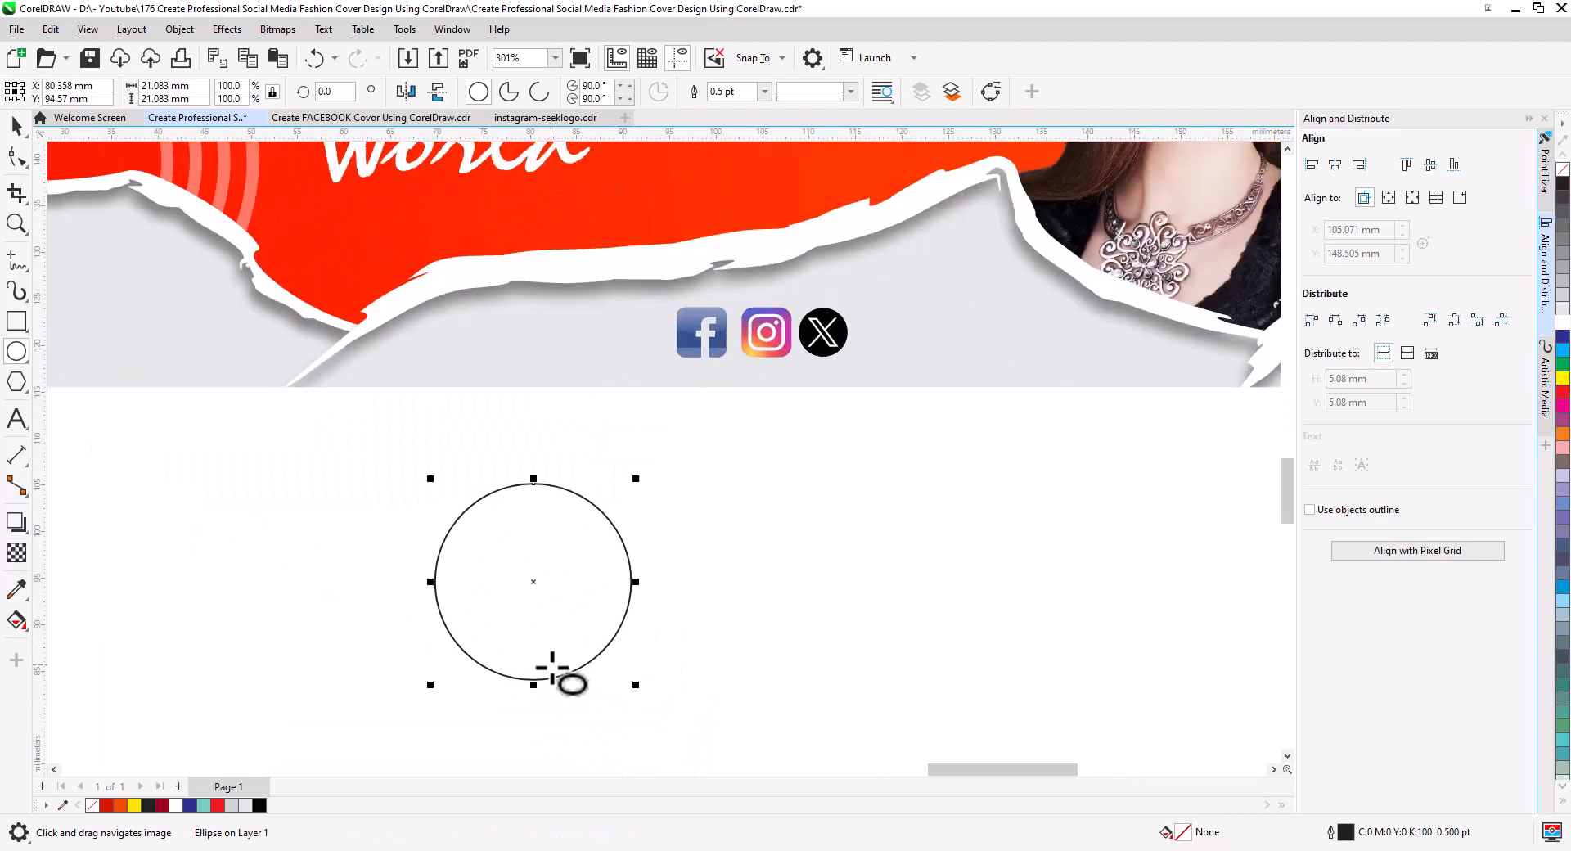
scroll(553, 668, up, 1)
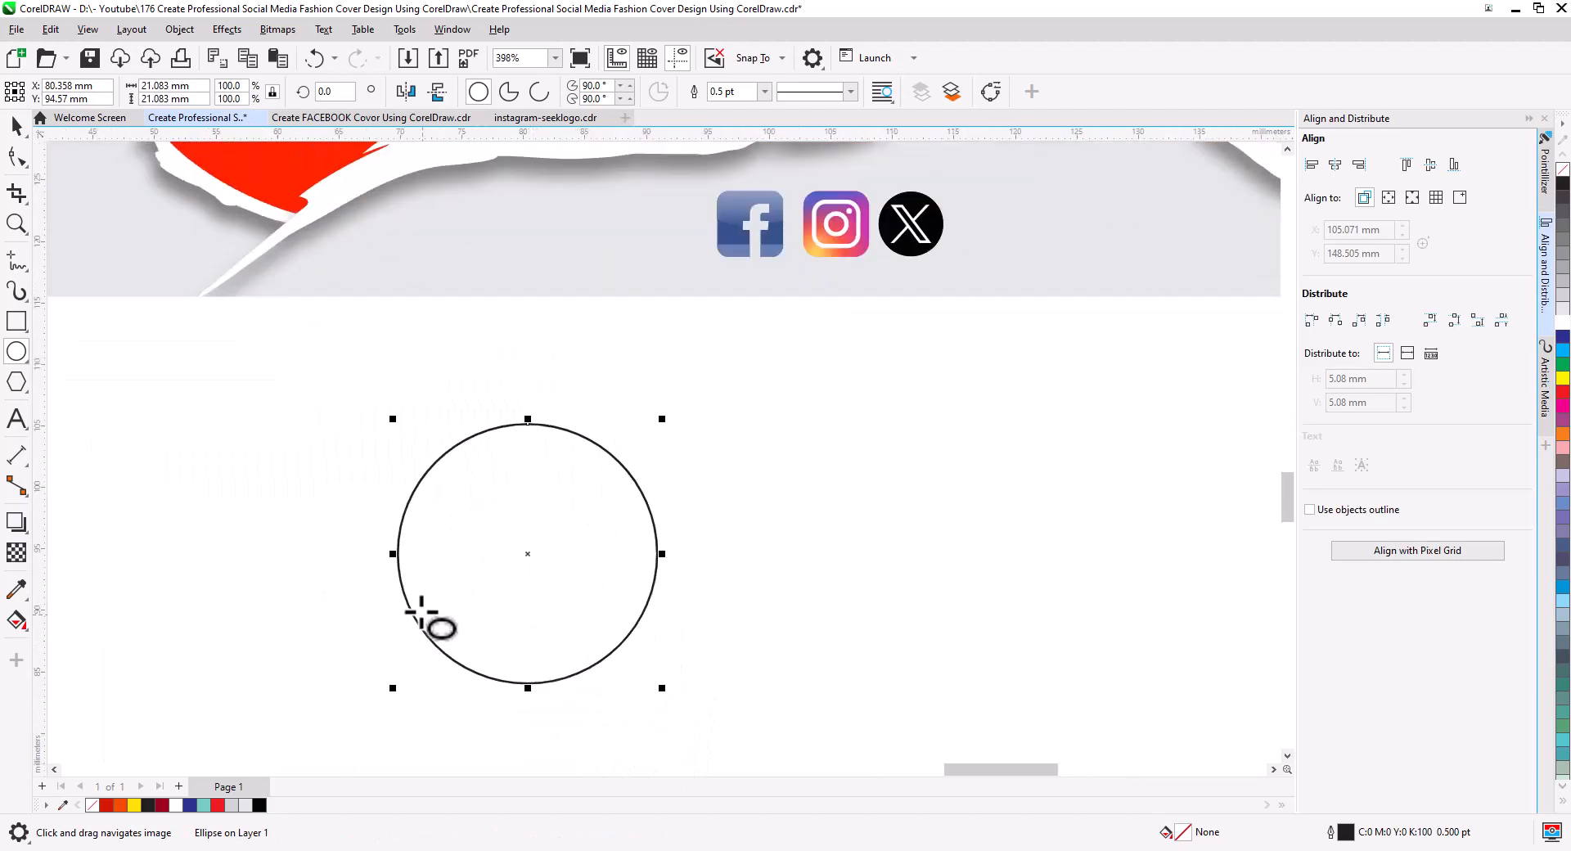
Draw a horizontal line about 30 mm long across the circle's lower part, convert it to a curve and bow it upward.
click(16, 262)
click(90, 283)
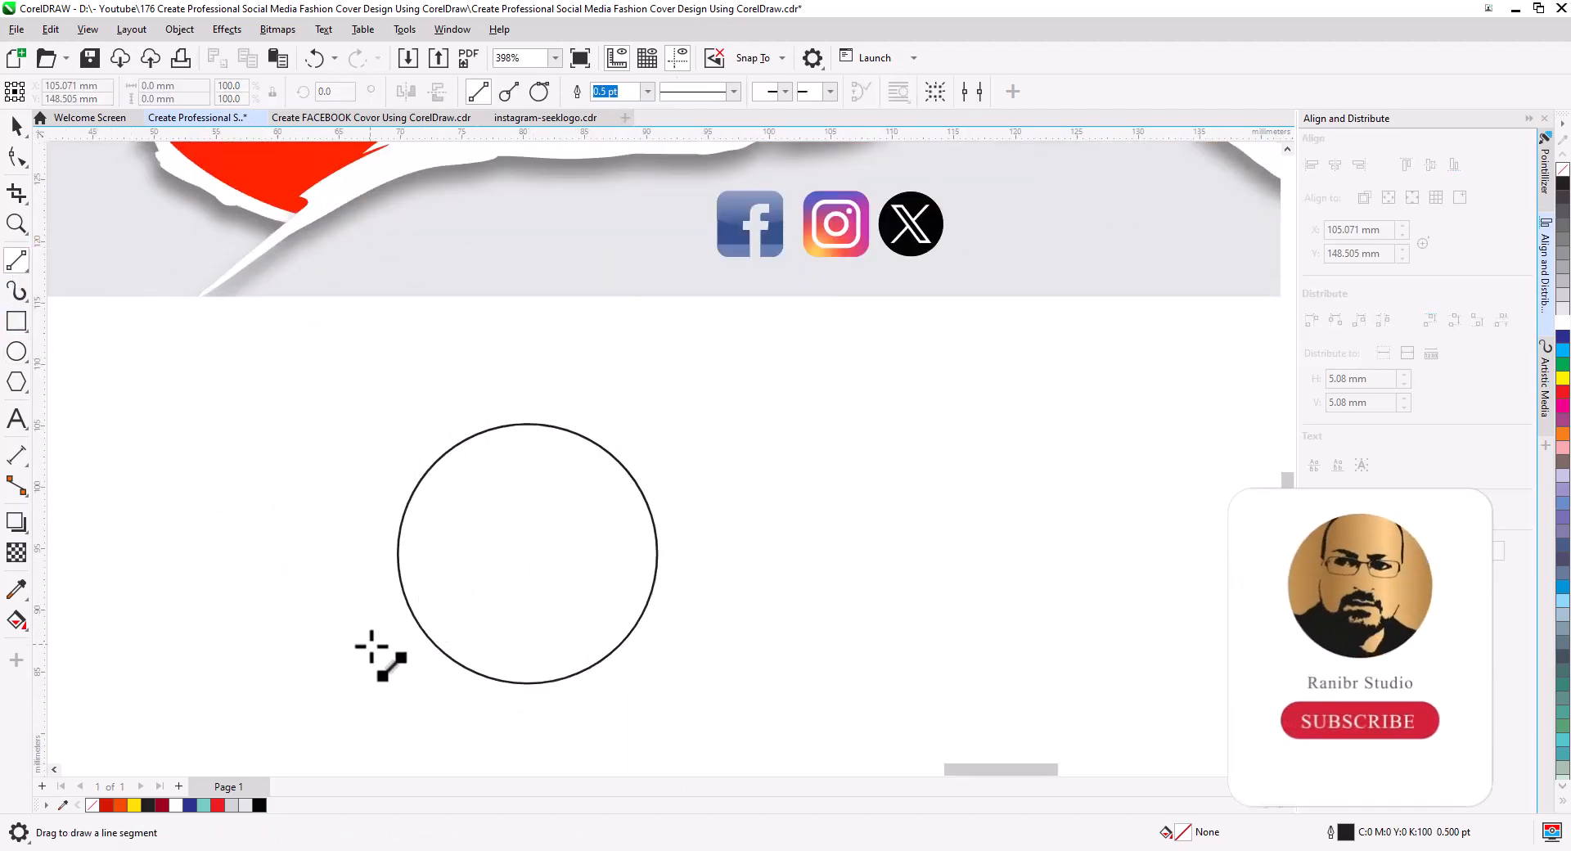
drag(391, 669, 764, 685)
click(17, 155)
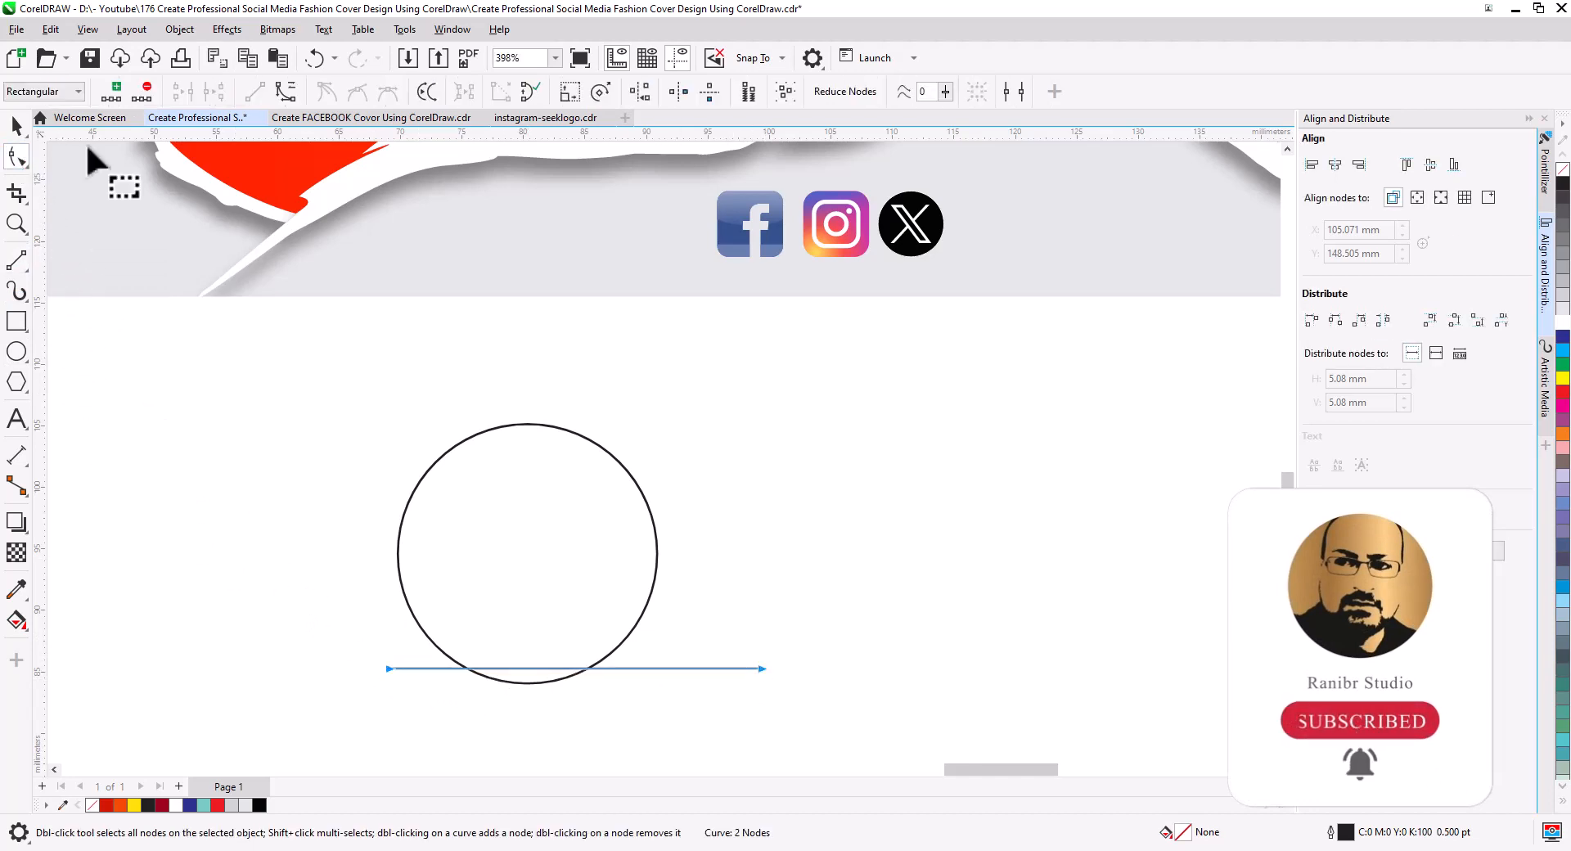
click(284, 95)
drag(569, 663, 571, 630)
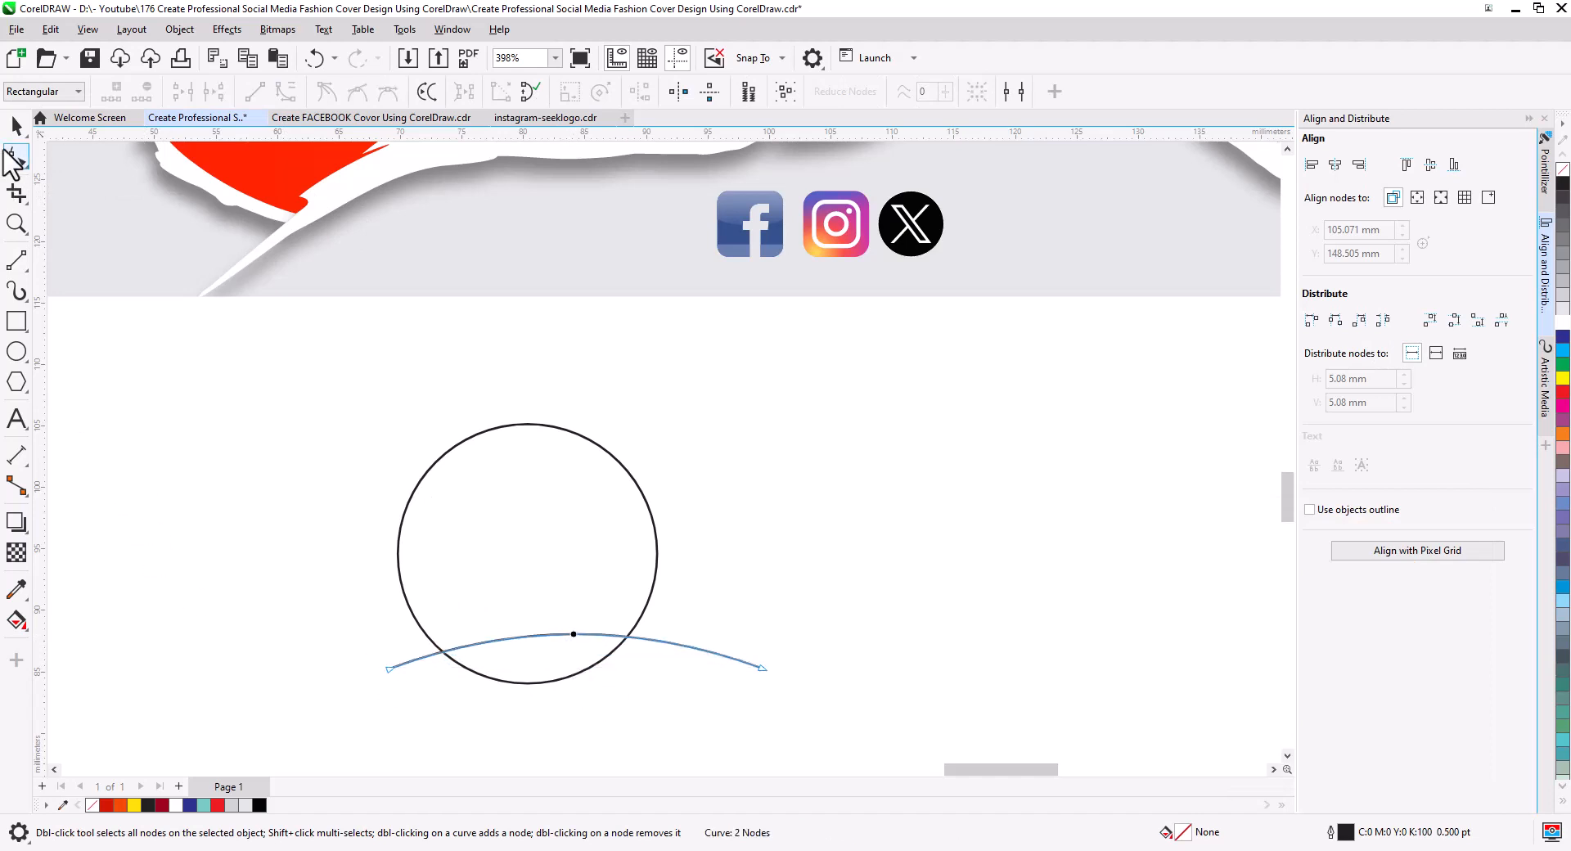
Align the arc with the circle on their vertical centre line and lower the arc to the circle's bottom edge.
click(16, 124)
shift+click(579, 515)
click(1335, 164)
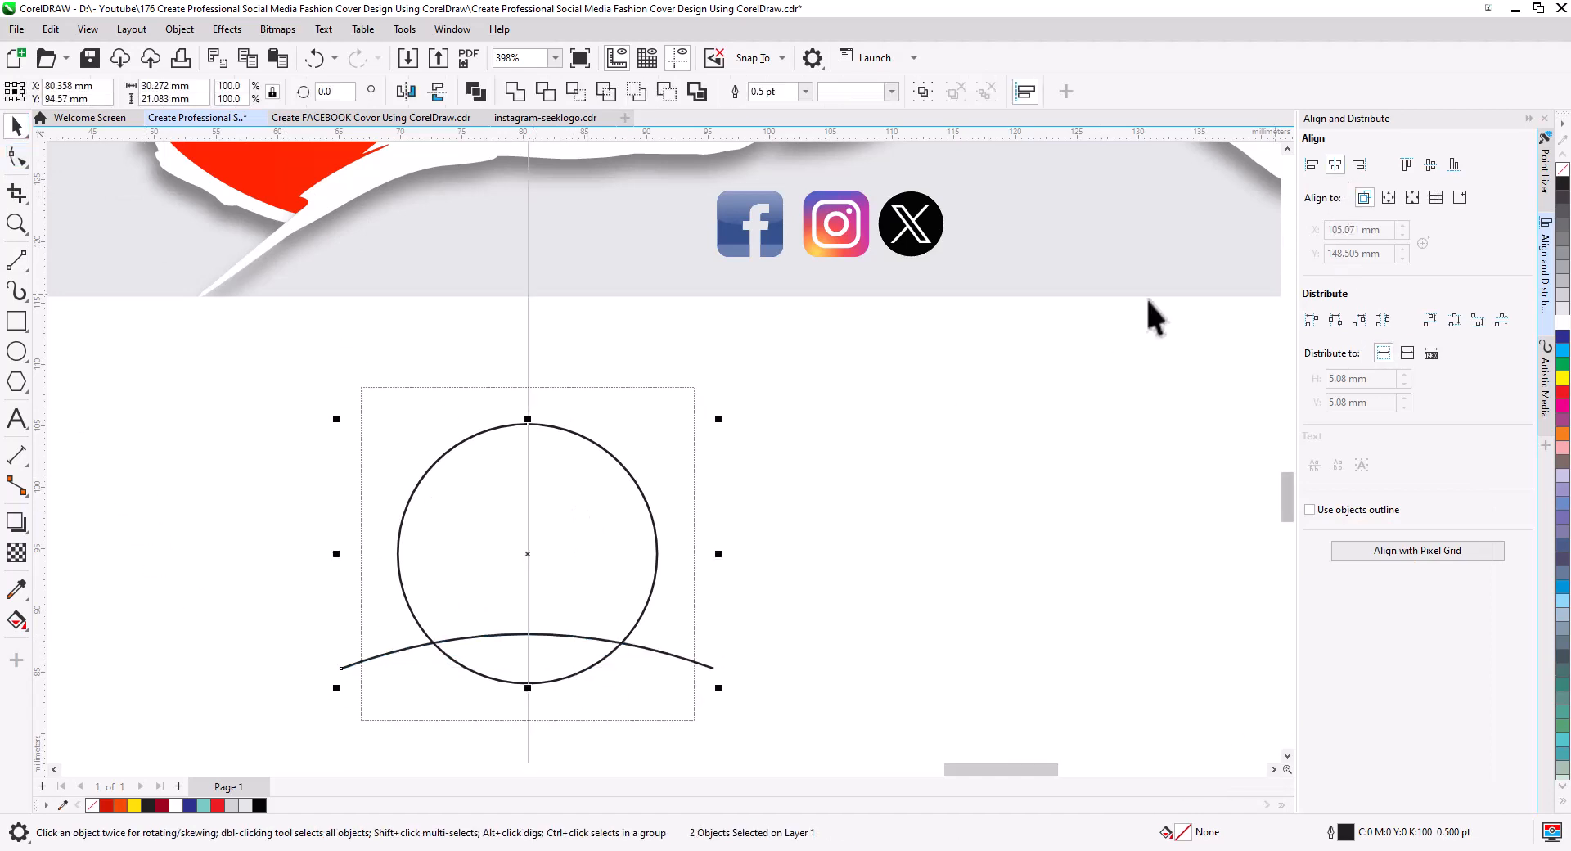
click(908, 500)
drag(646, 645, 645, 684)
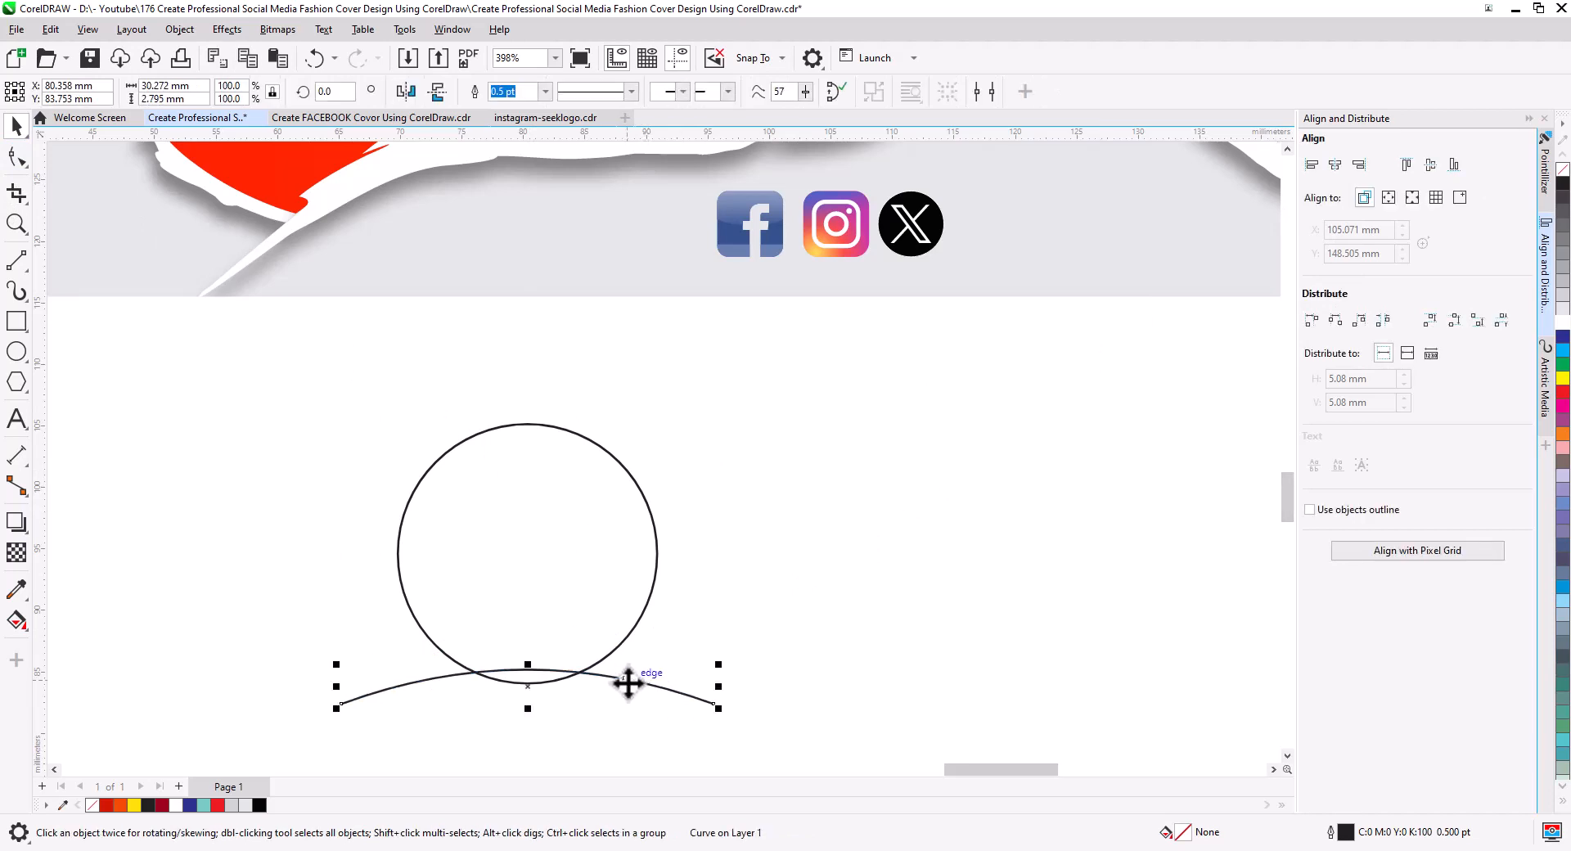
Copy the arc upward at equal spacing until nine arcs cover the whole circle.
mouse_move(529, 665)
mouse_down()
mouse_move(439, 646)
mouse_move(528, 638)
mouse_up()
click(587, 679)
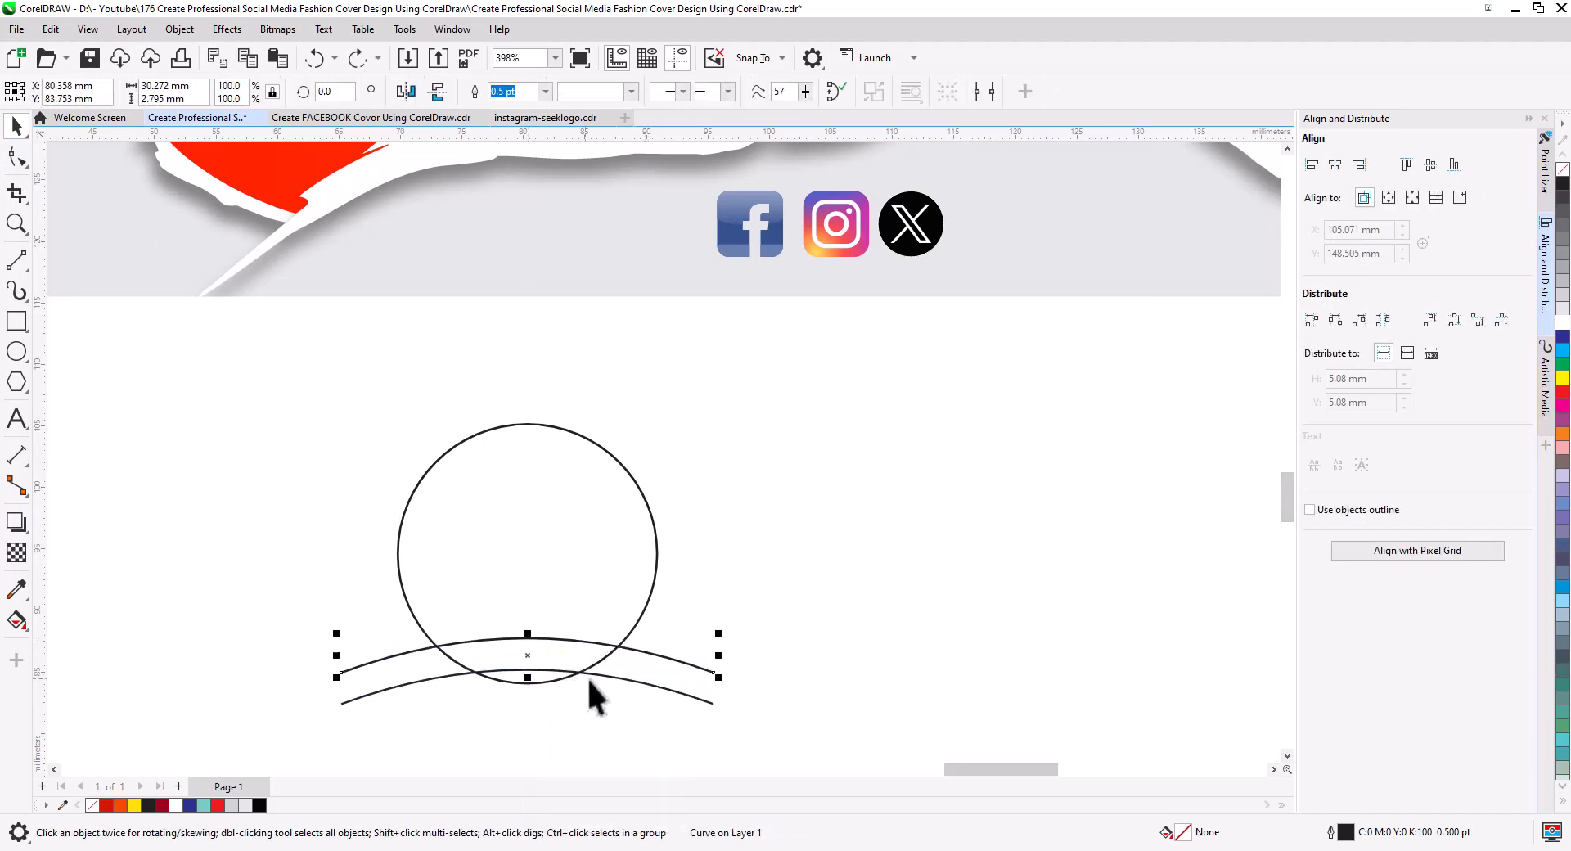
key(ctrl+d)
key(ctrl+d)
key(ctrl+d)
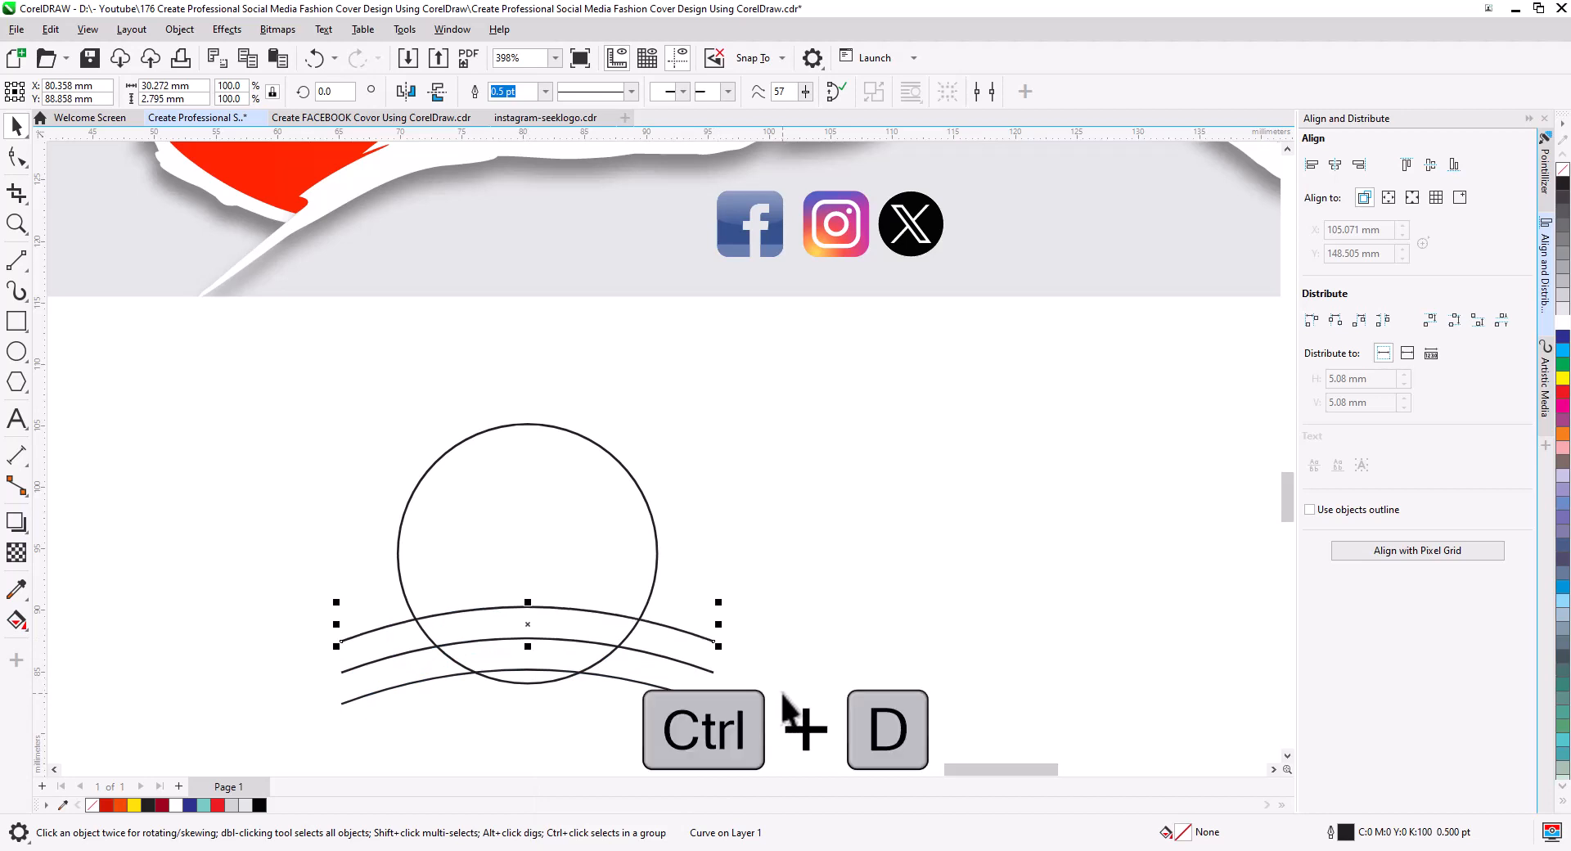
key(ctrl+d)
key(ctrl+d)
key(ctrl+d)
key(ctrl+d)
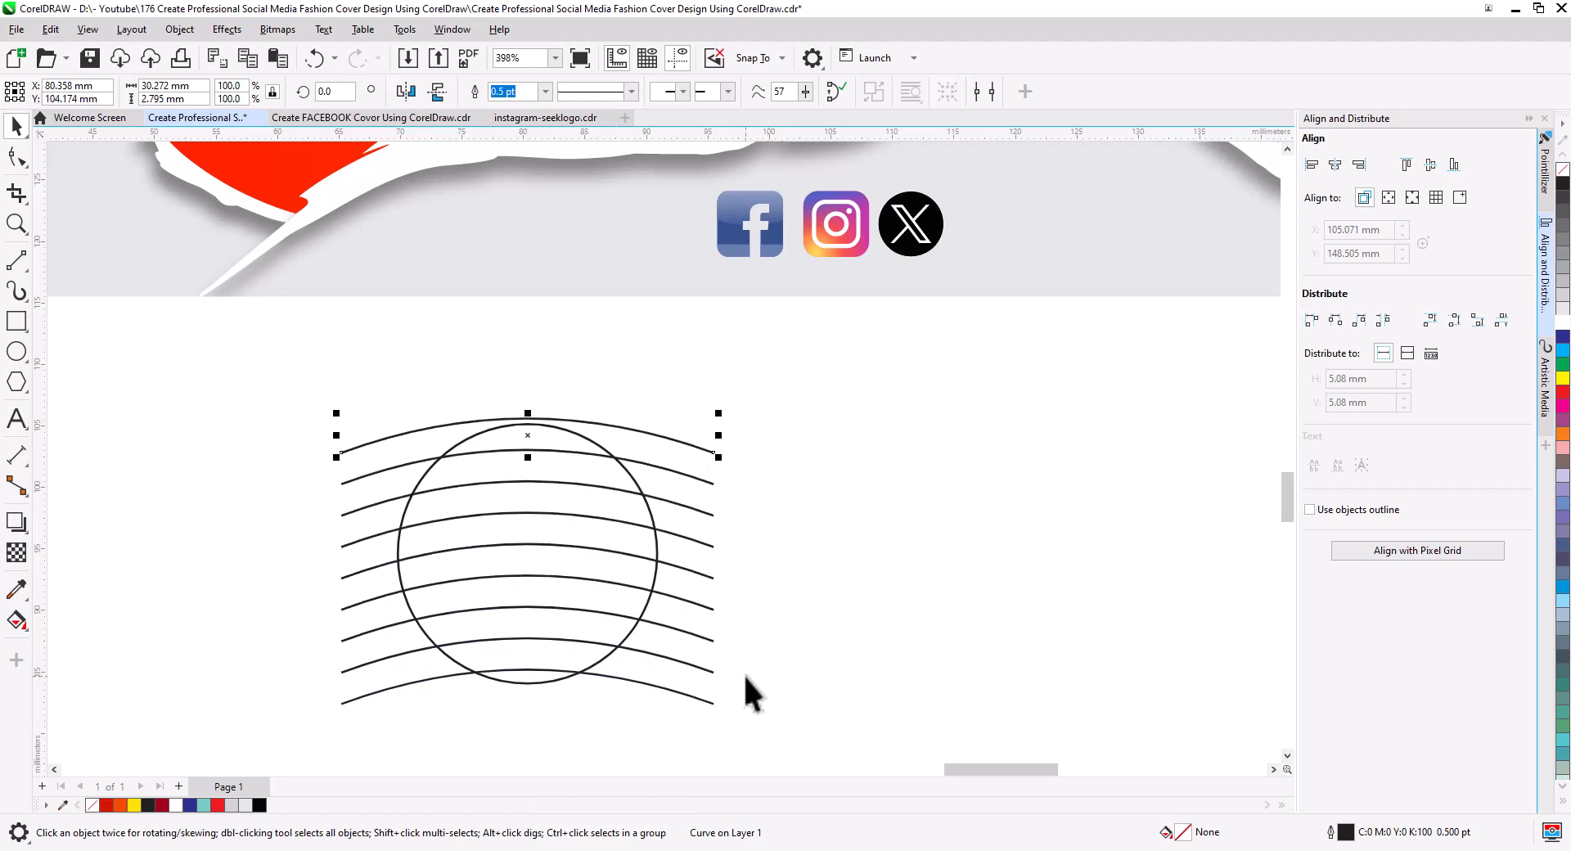
Group the nine arcs without the circle.
click(854, 728)
drag(306, 400, 307, 402)
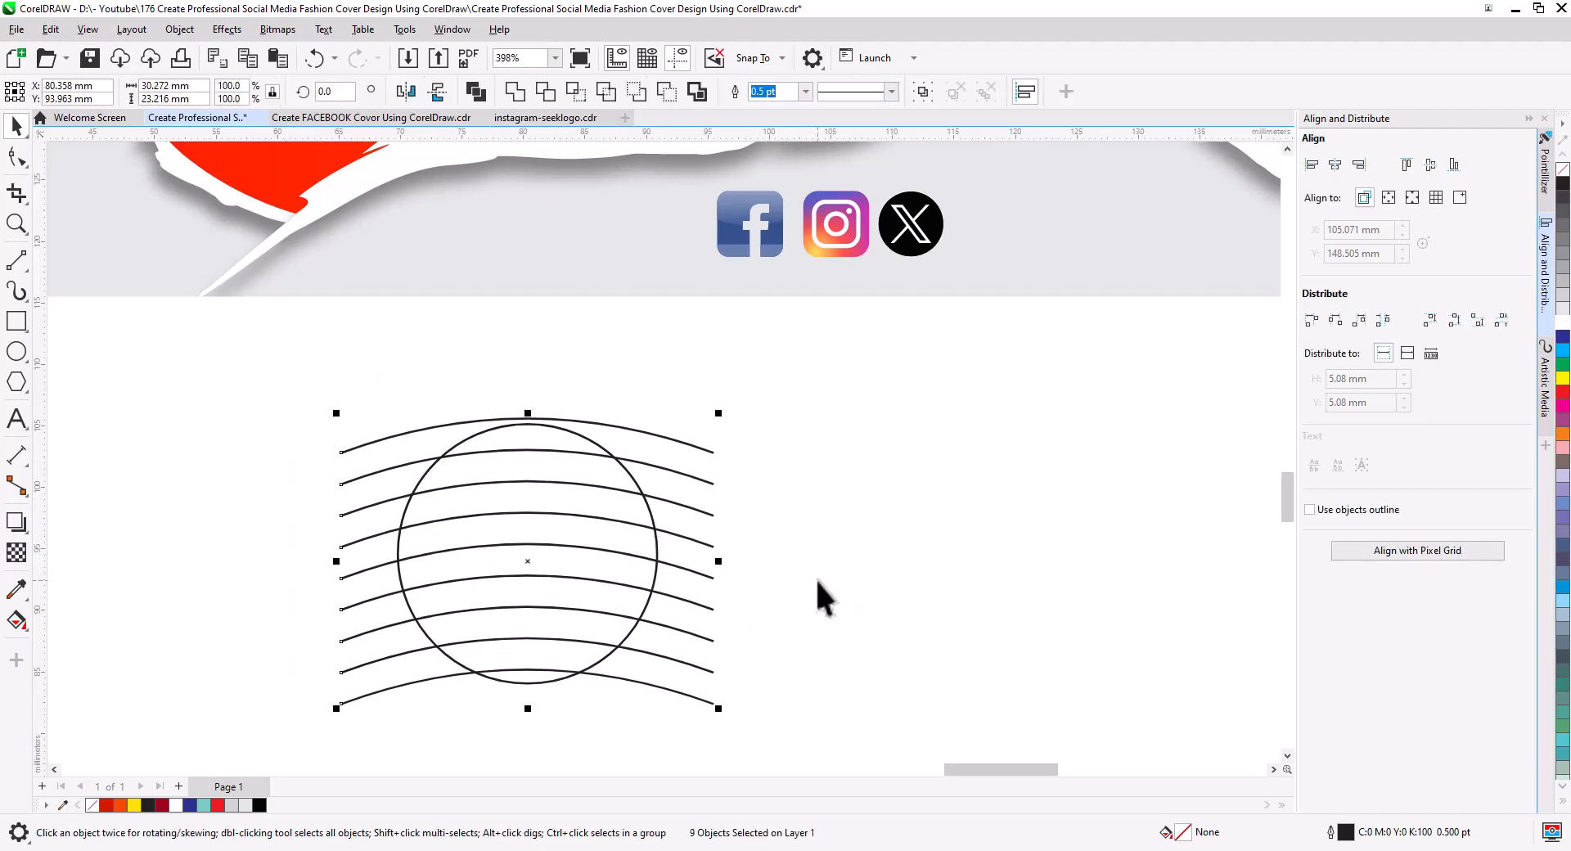
key(ctrl+g)
key(Escape)
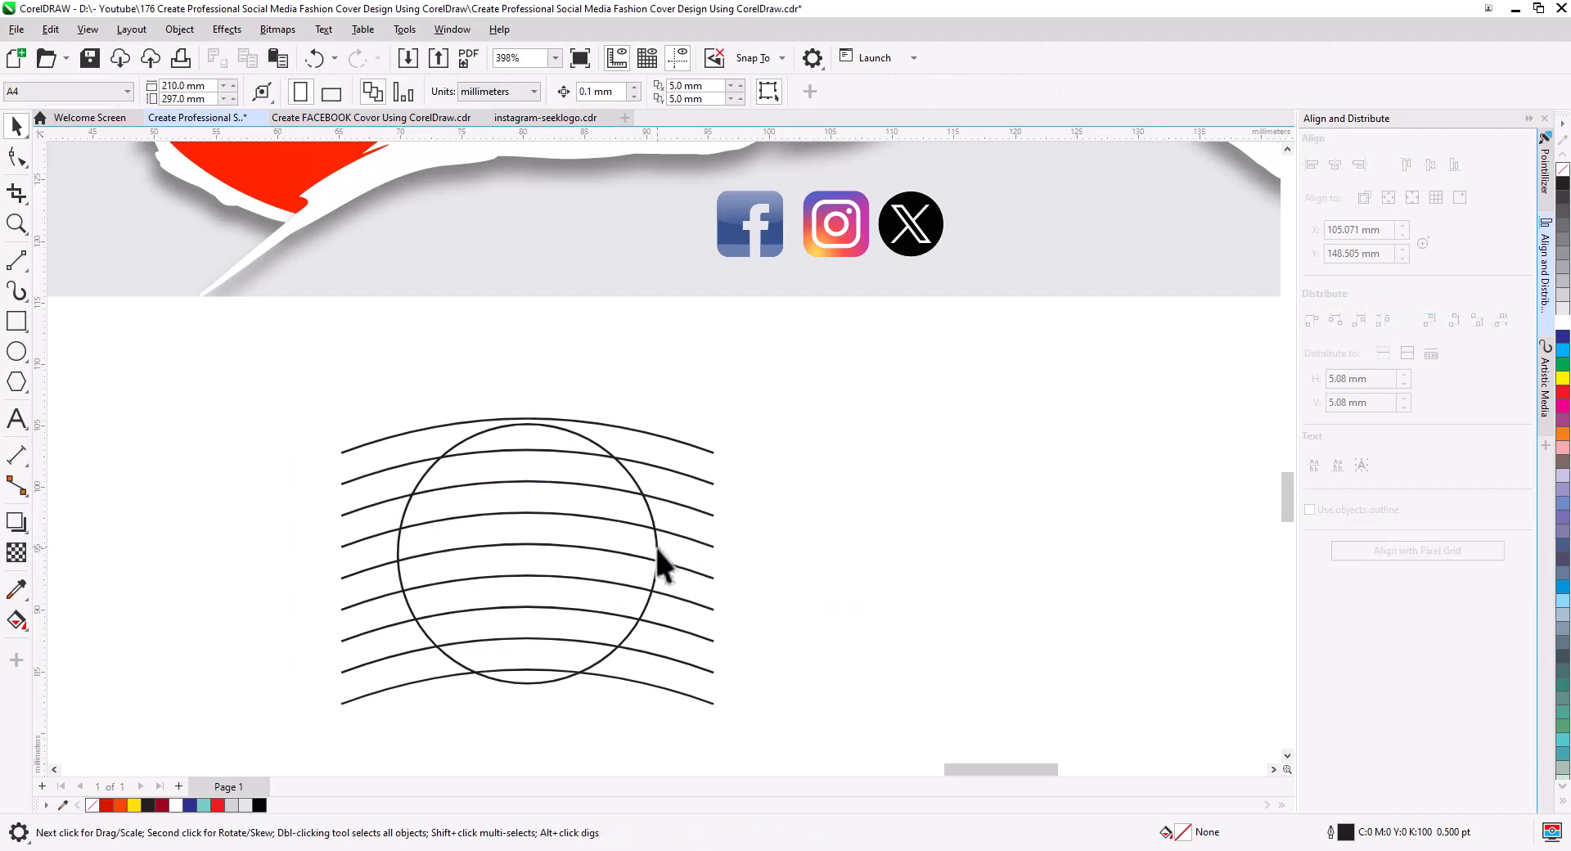
Centre the circle on the arc group both horizontally and vertically.
click(656, 547)
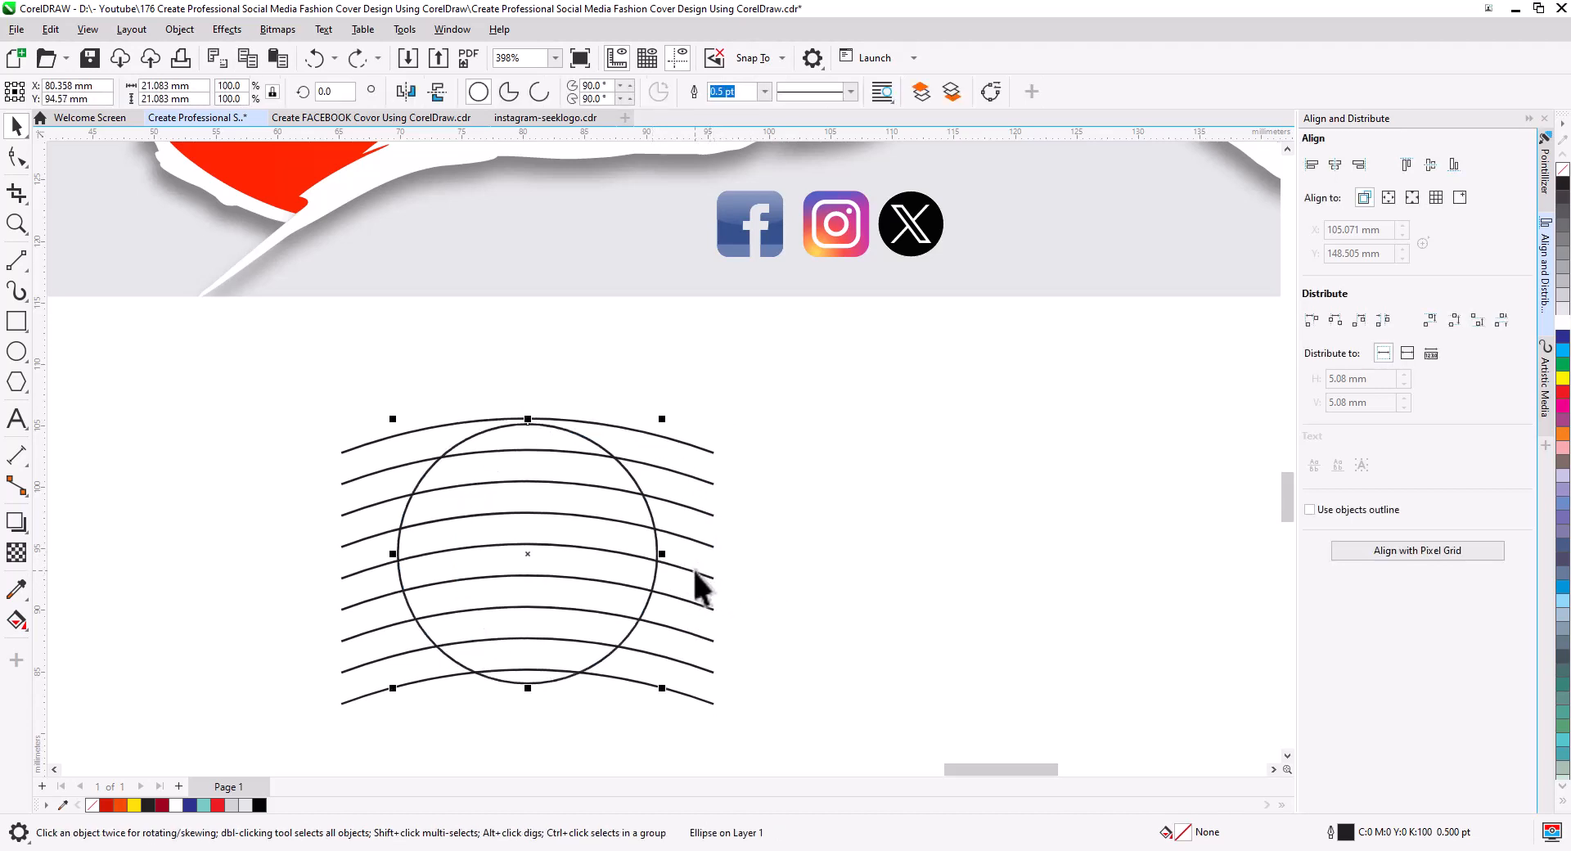
shift+click(696, 572)
click(1334, 166)
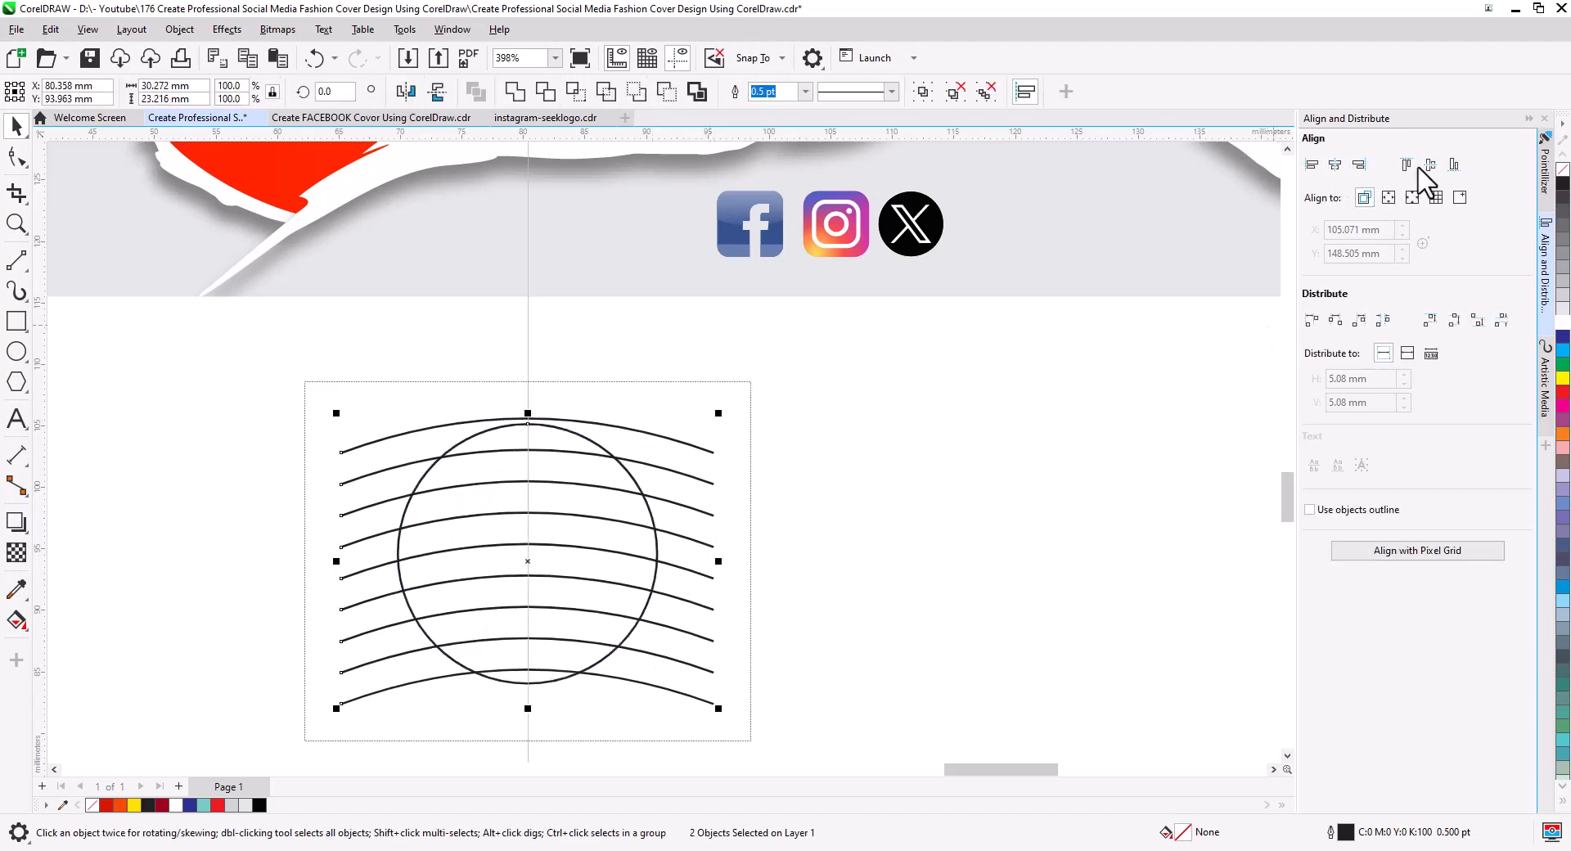
click(1430, 165)
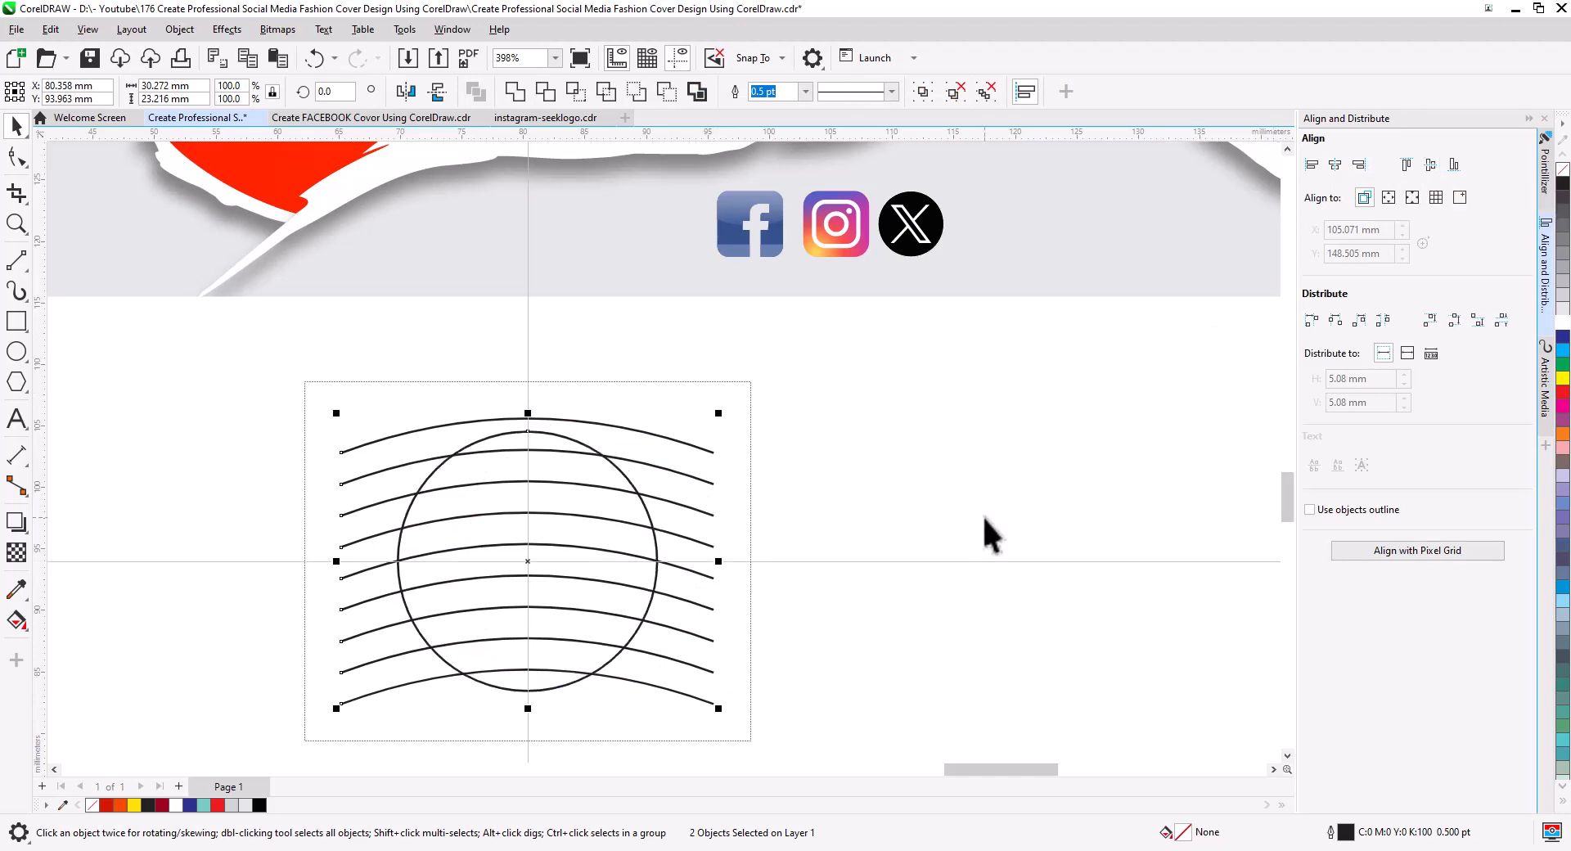
click(961, 496)
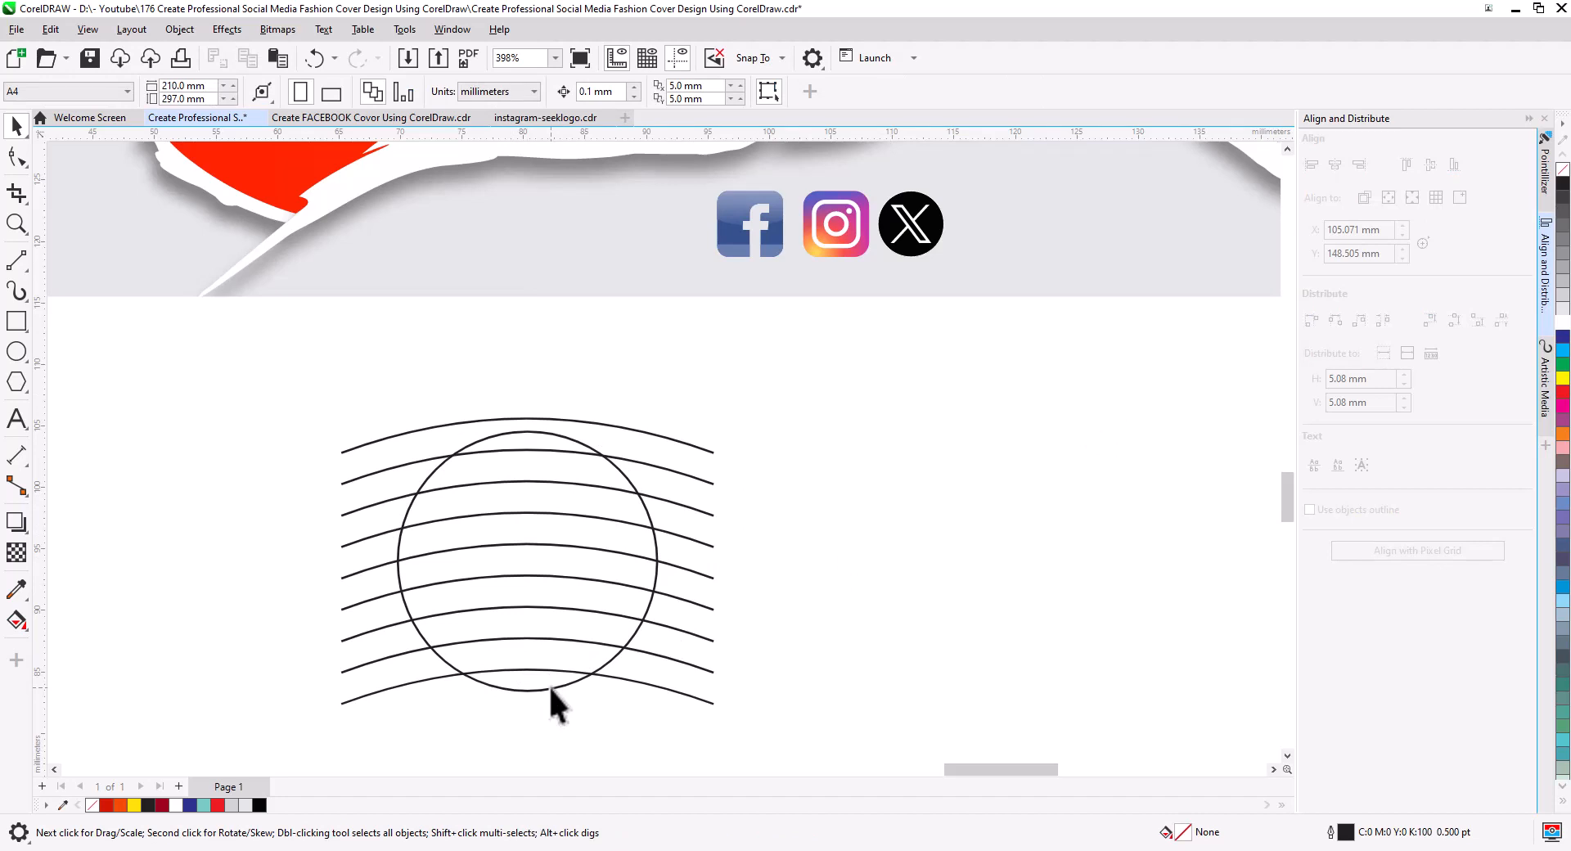
click(522, 431)
drag(526, 428, 528, 421)
key(ctrl+z)
click(829, 611)
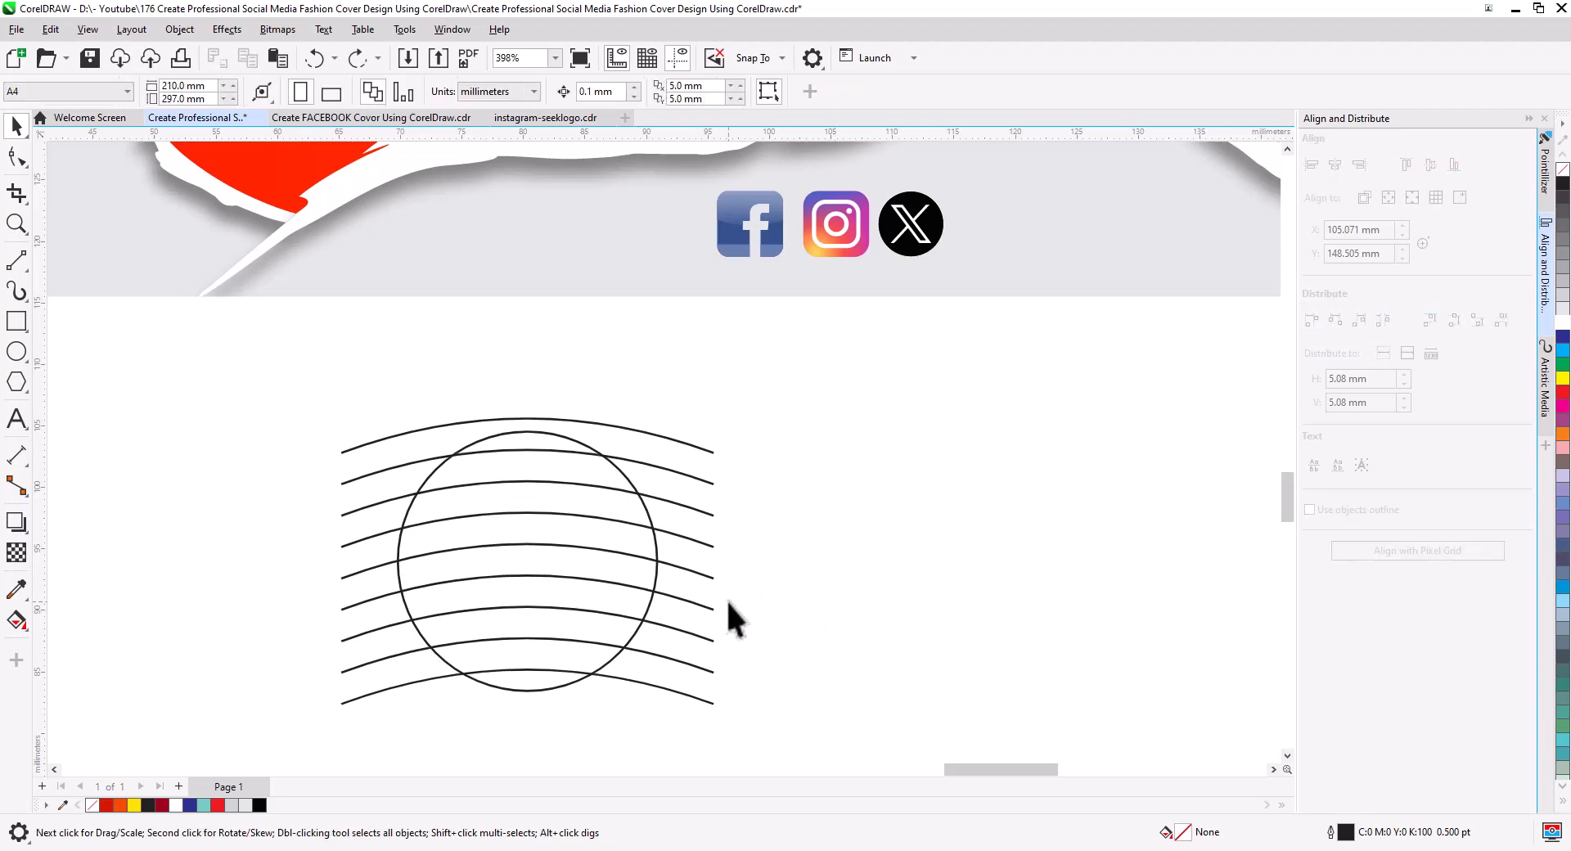
Set the outline width of the arc group to 2.0 pt.
click(665, 473)
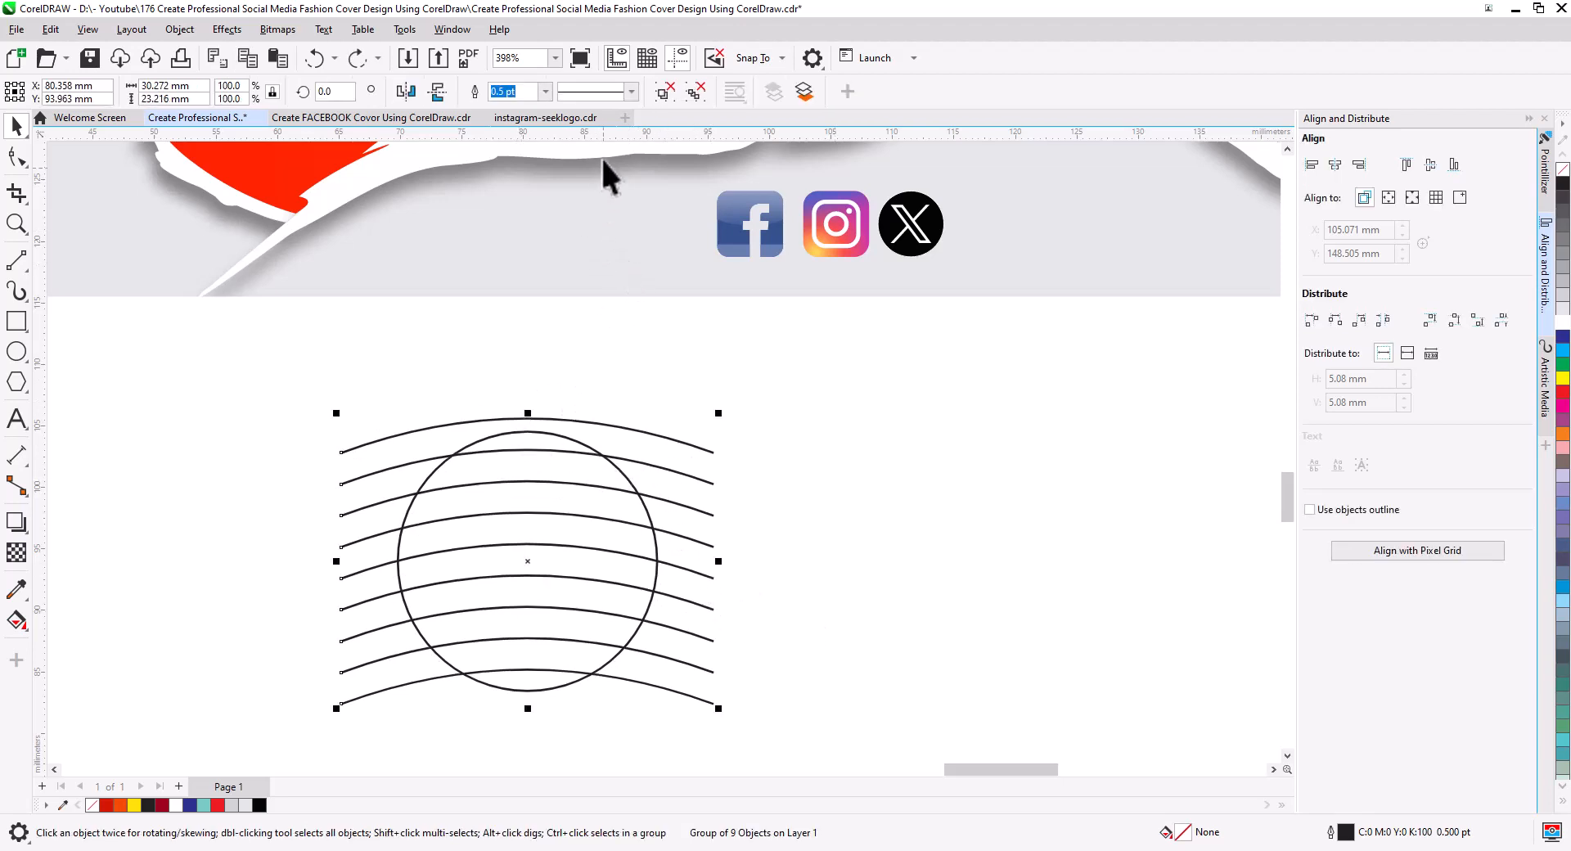
click(545, 90)
click(512, 174)
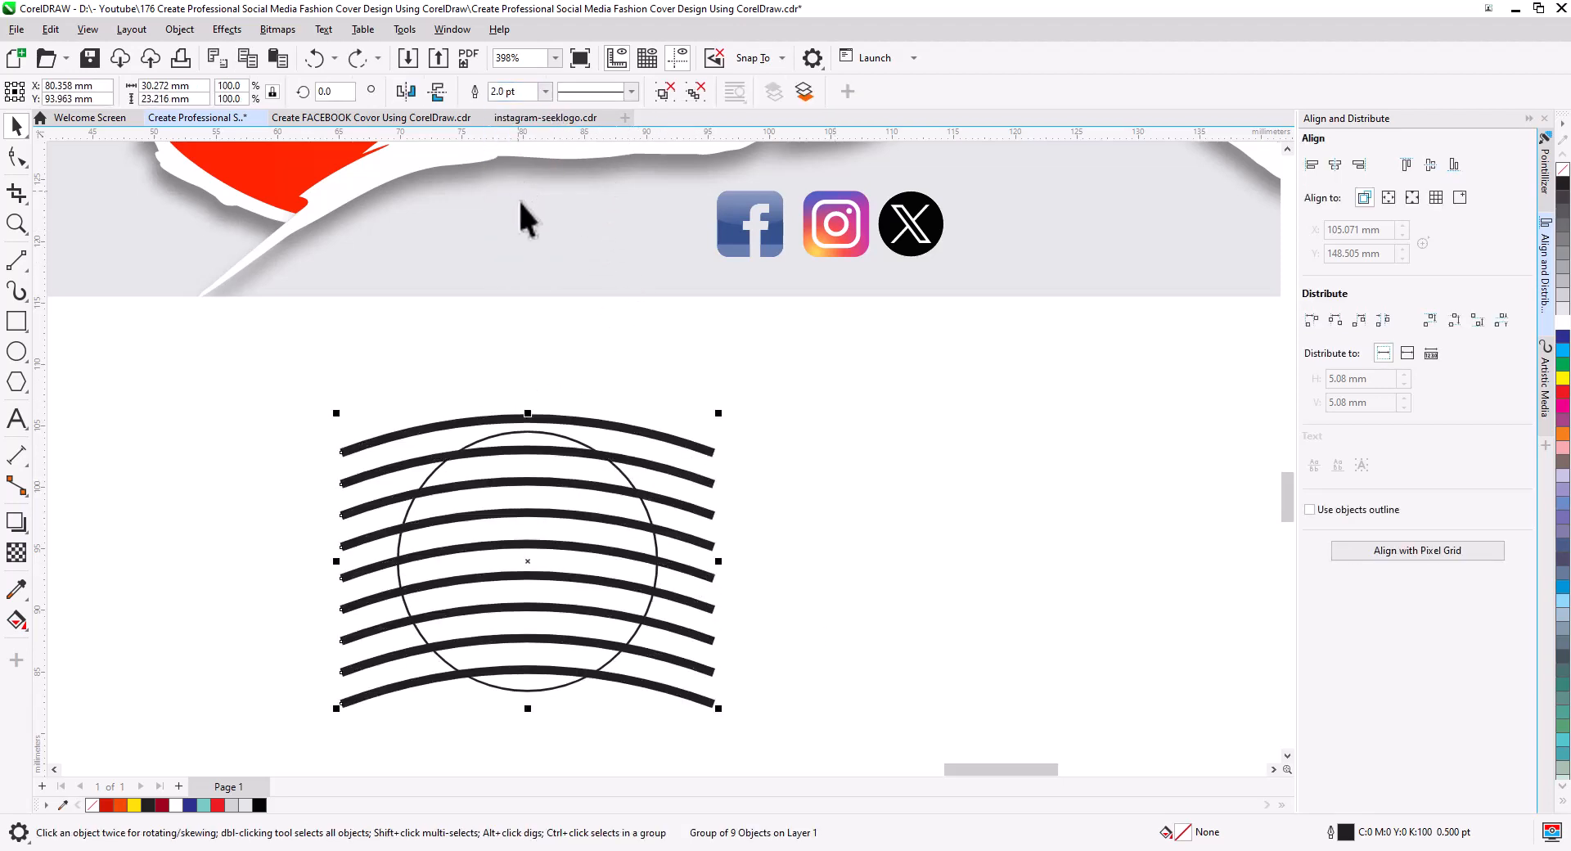
PowerClip the arc group inside the circle.
right_click(697, 563)
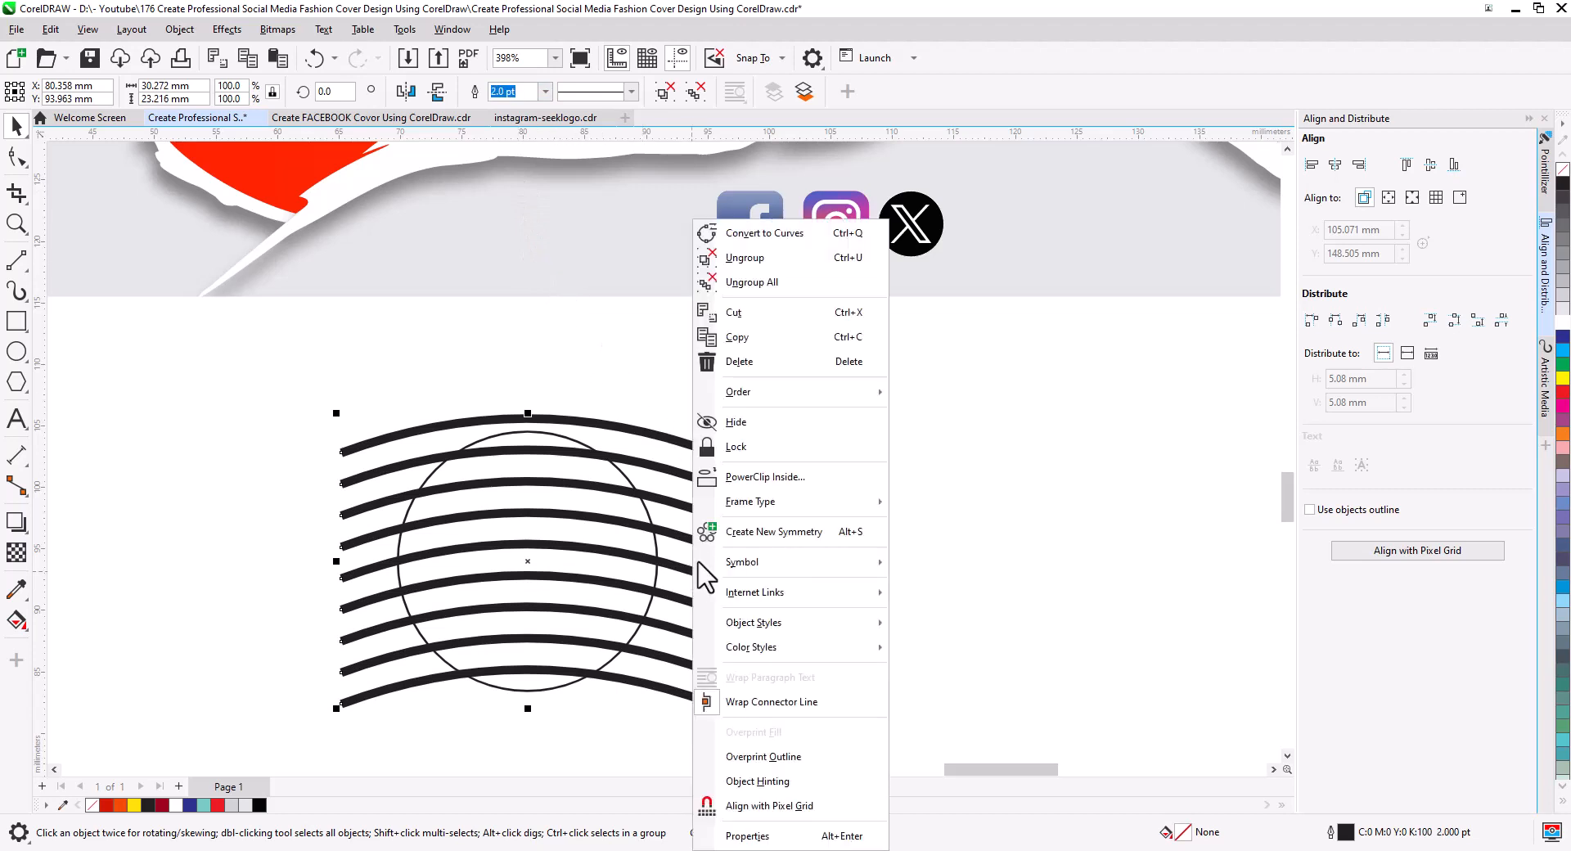
click(941, 419)
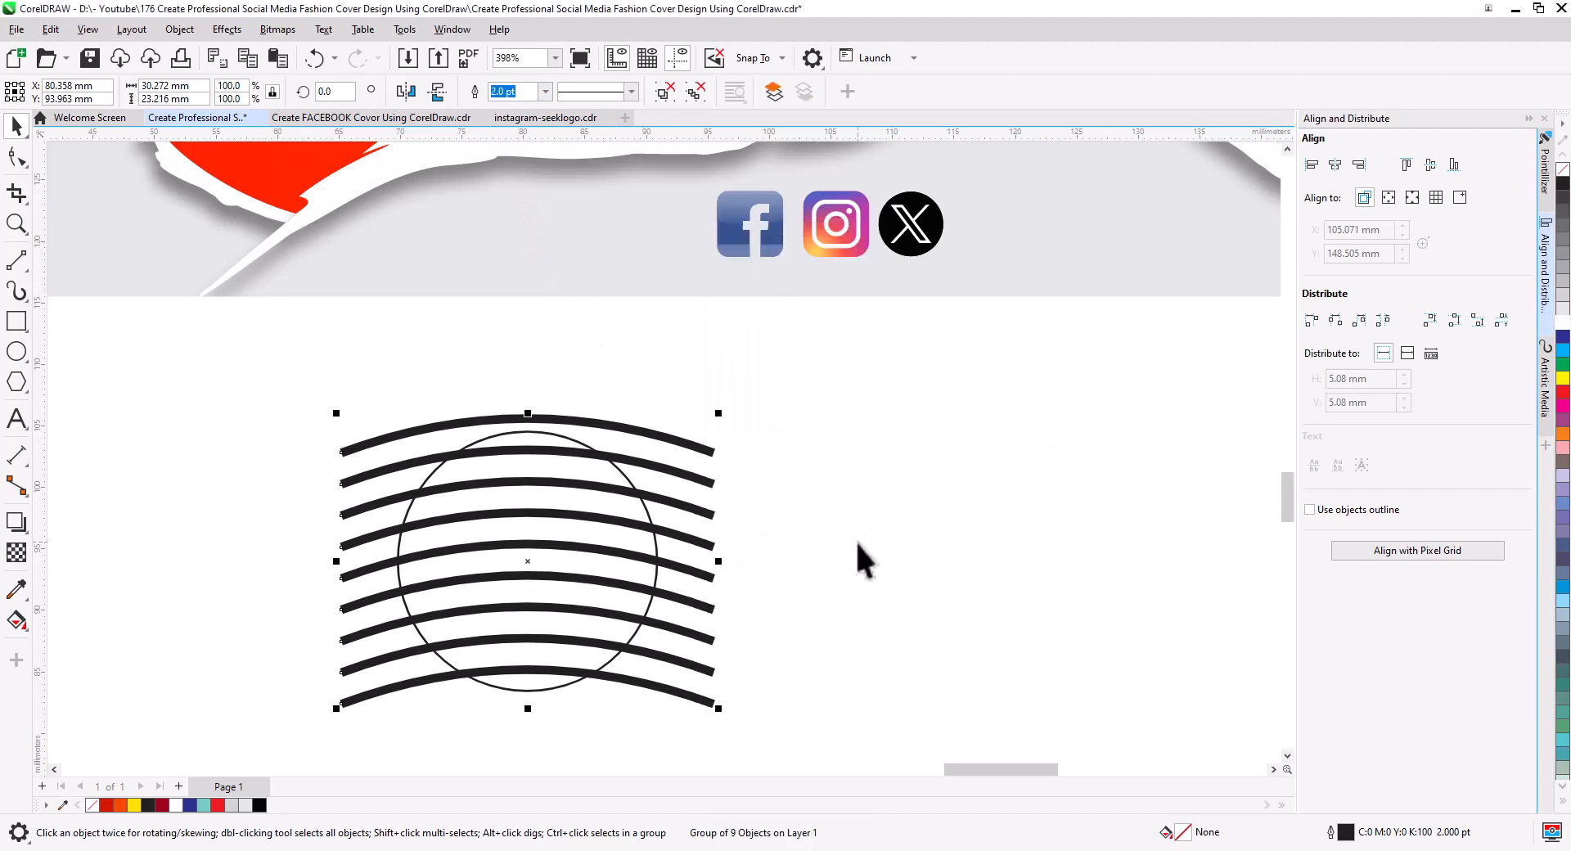
right_click(690, 681)
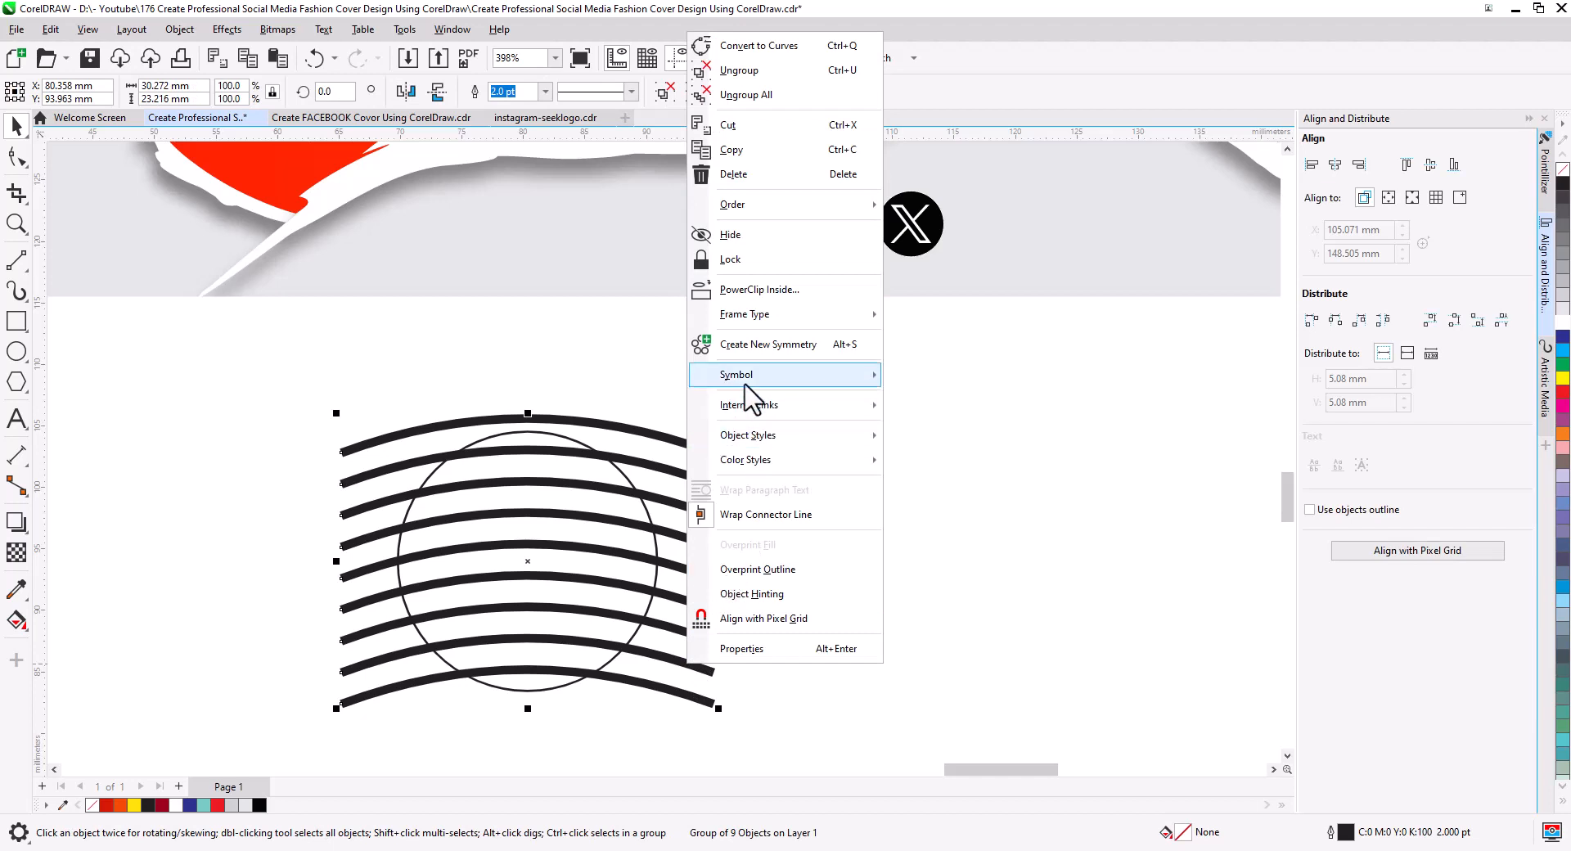
click(637, 537)
click(632, 564)
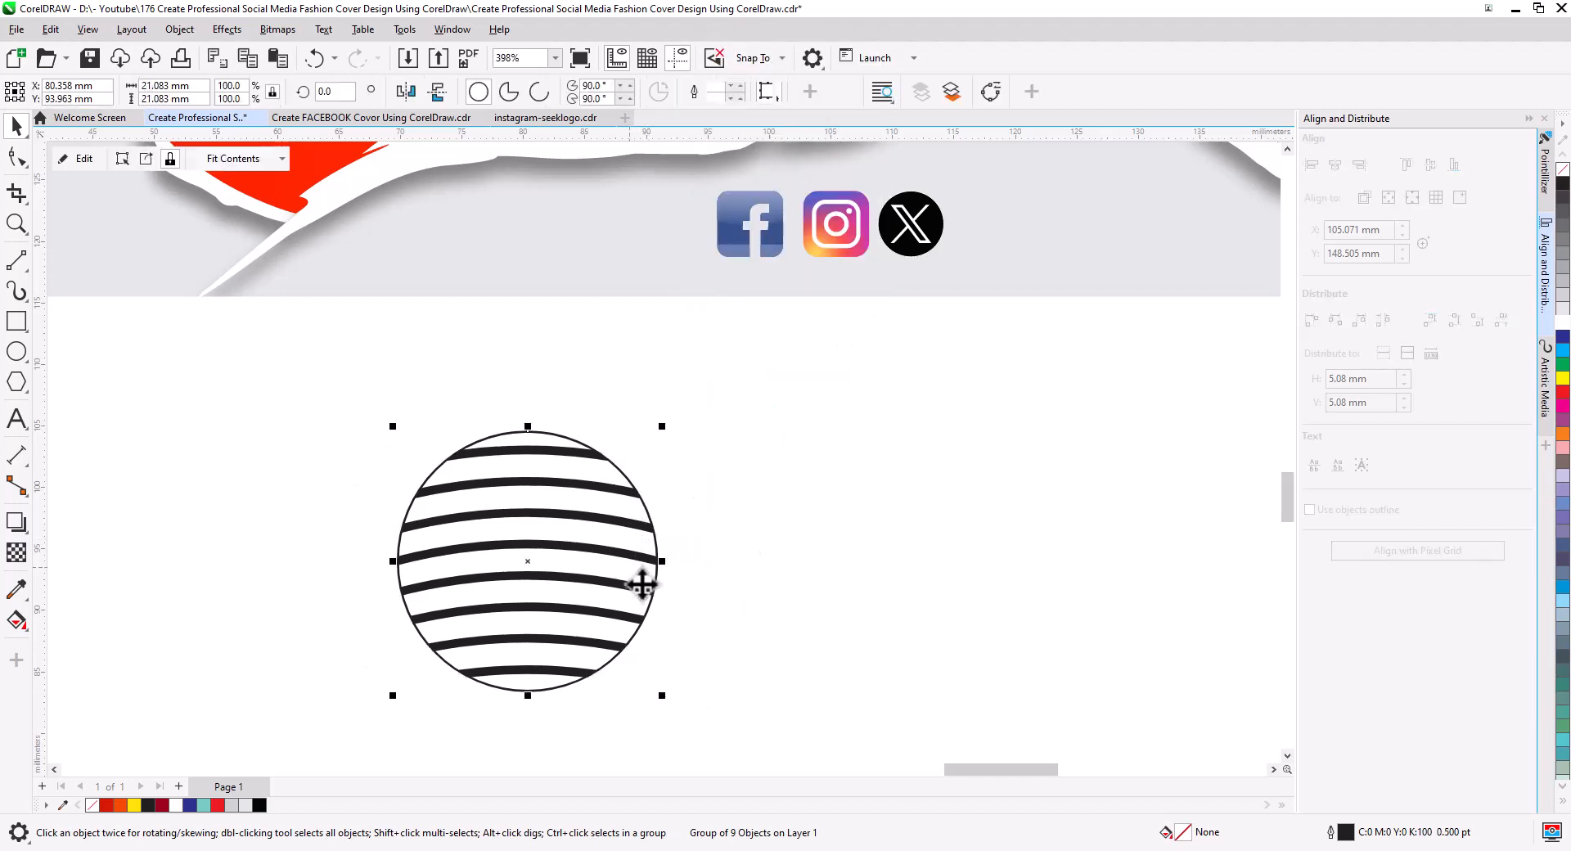
Remove the outline from the circle that clips the arcs.
click(709, 606)
click(642, 550)
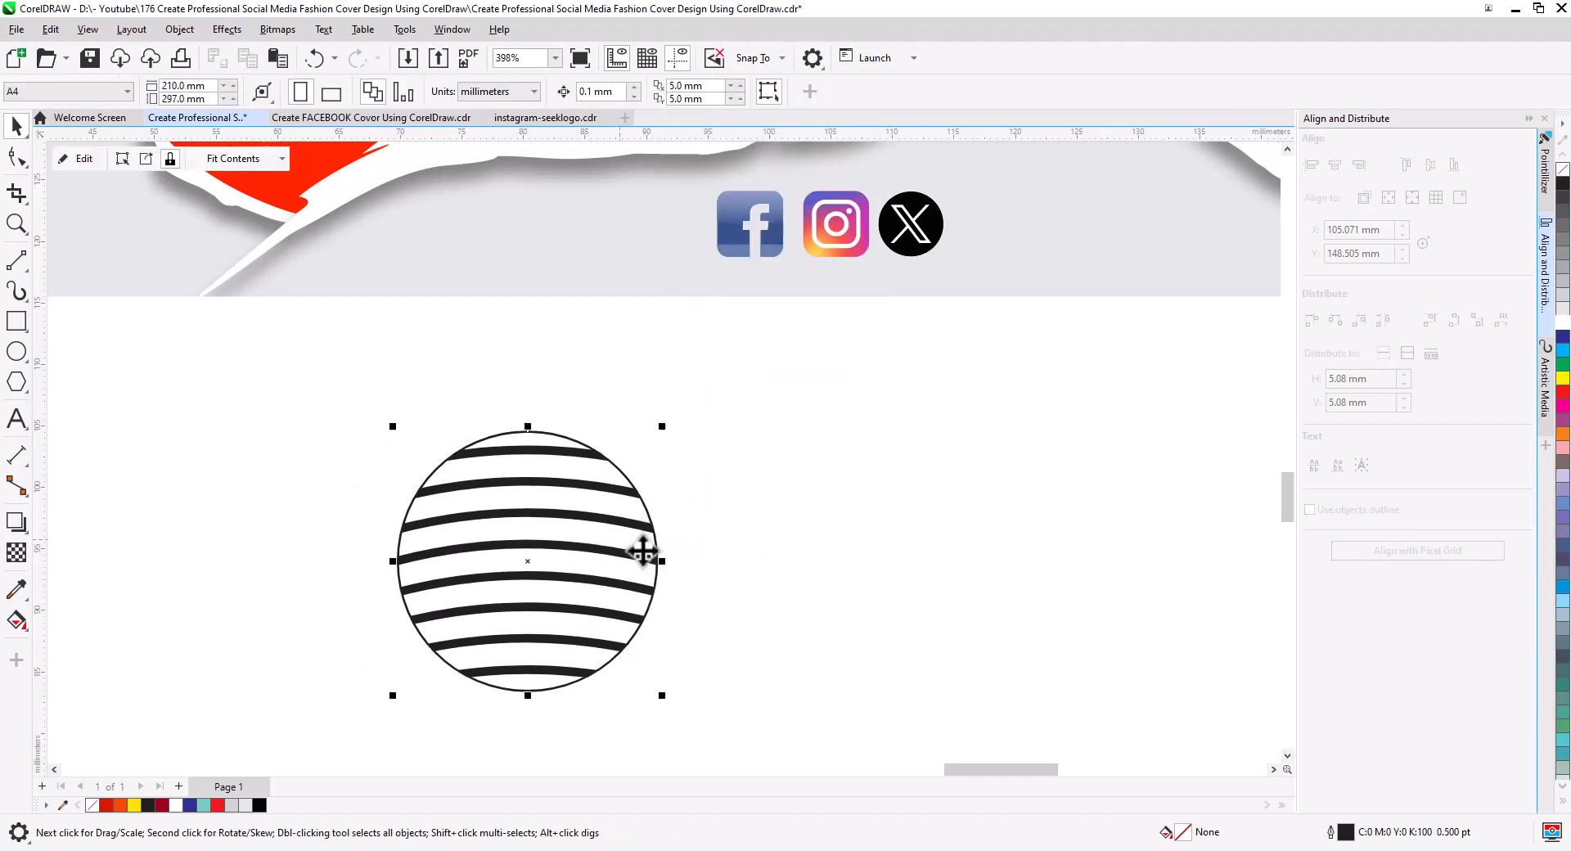
right_click(1562, 172)
Open the circle's PowerClip contents for editing and give the arc group a white fill and white outline.
click(502, 555)
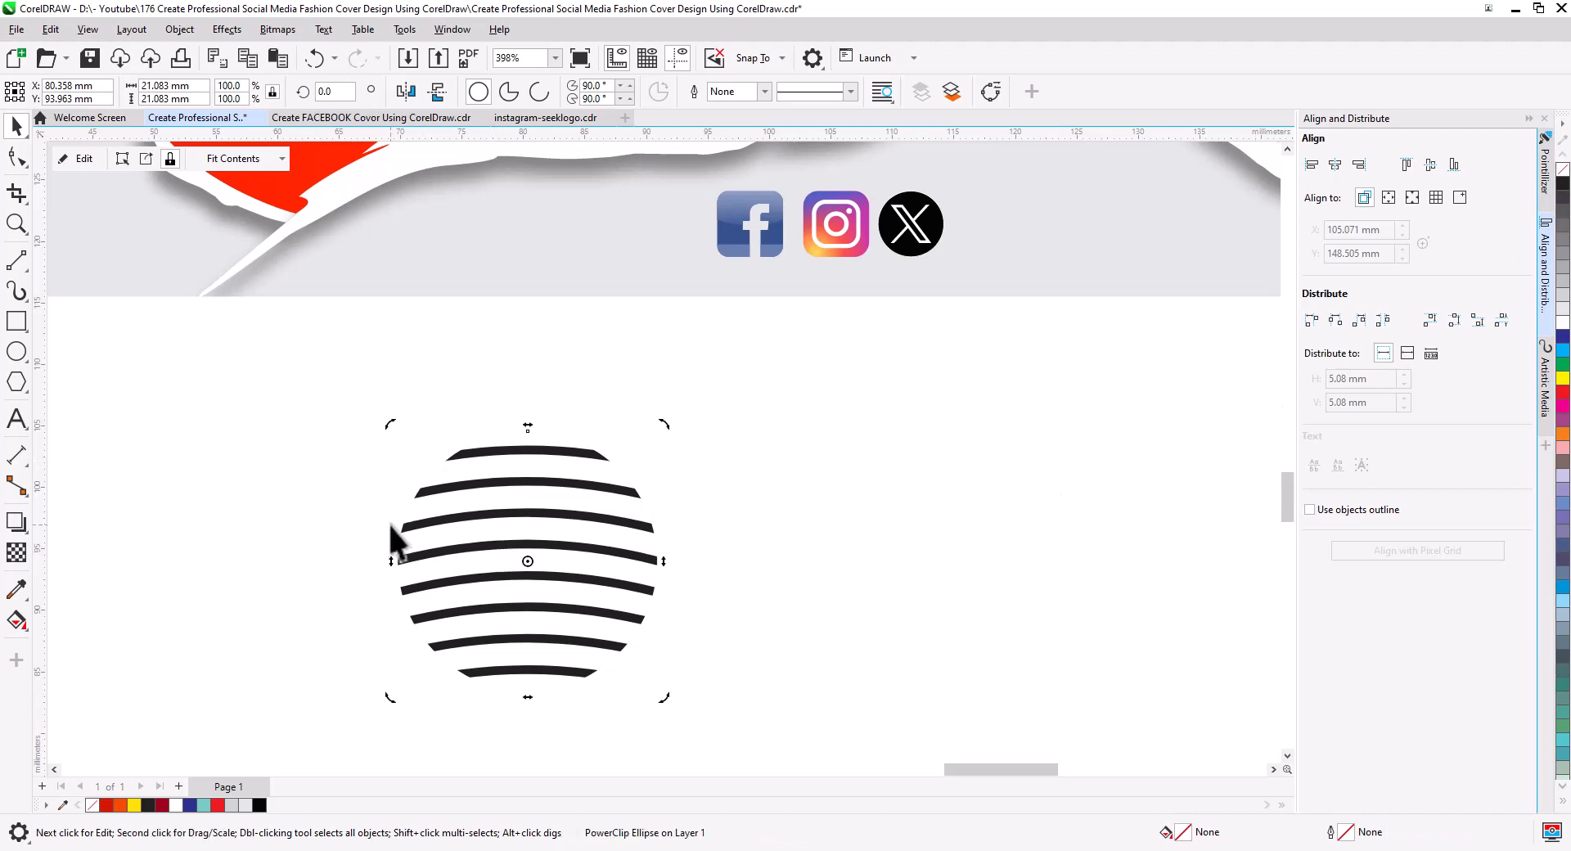
click(80, 159)
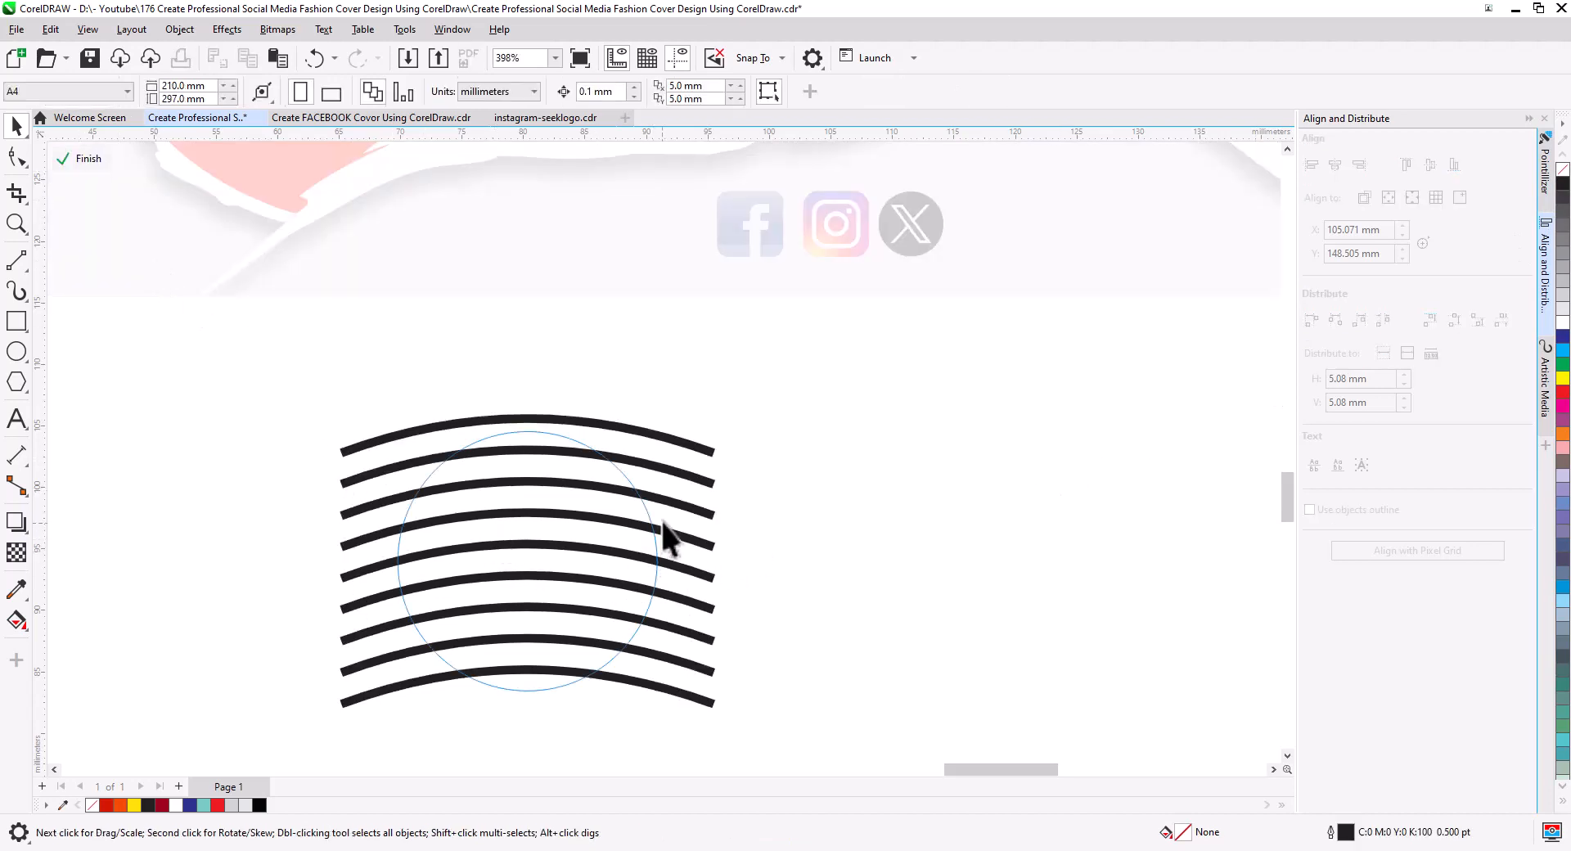
click(696, 560)
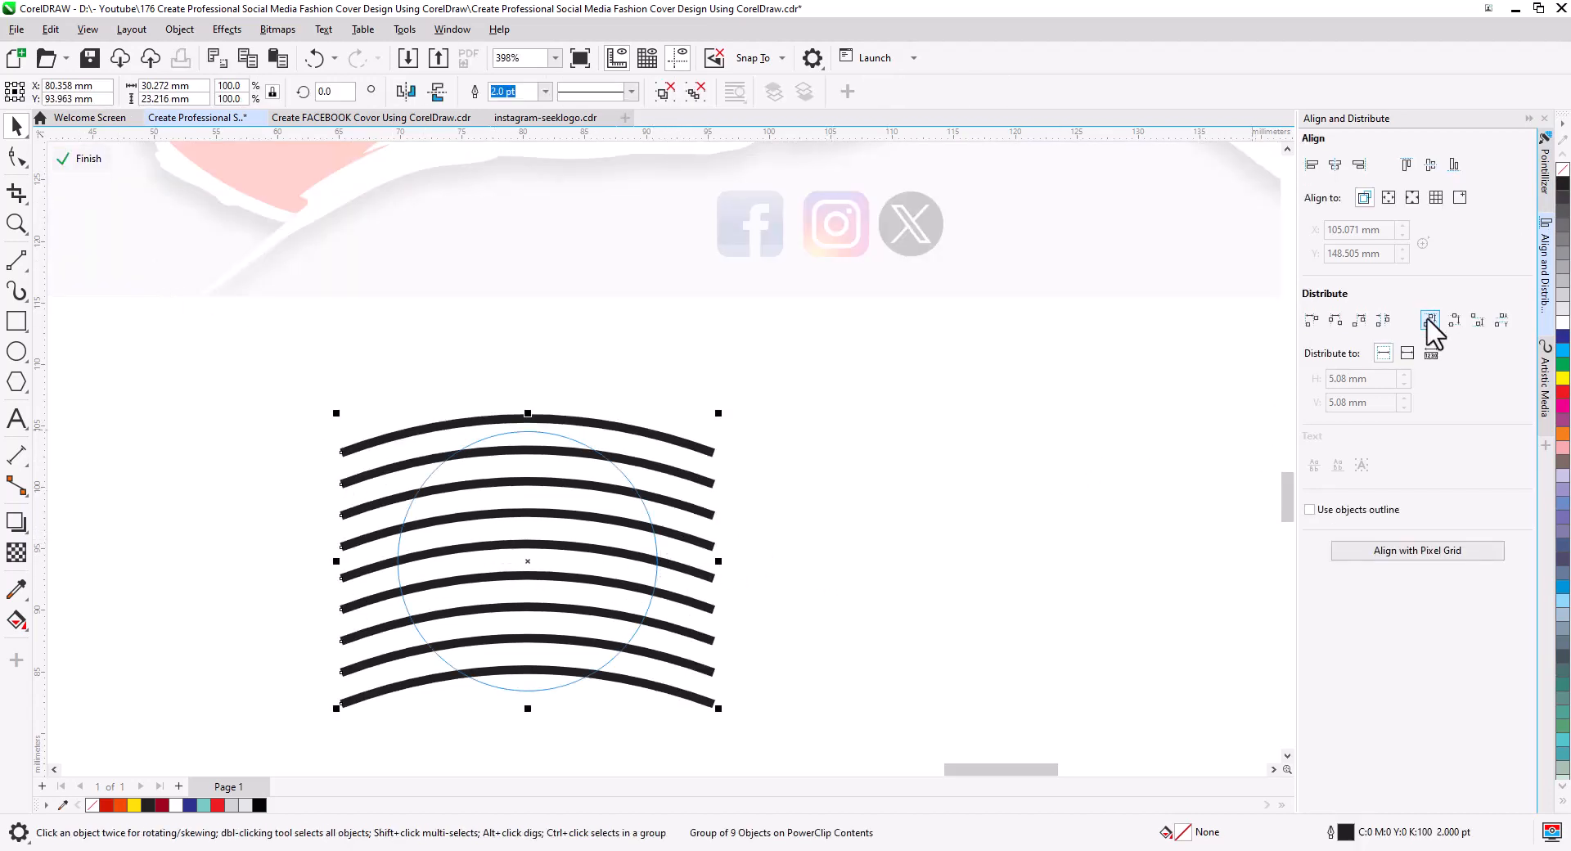
right_click(1562, 326)
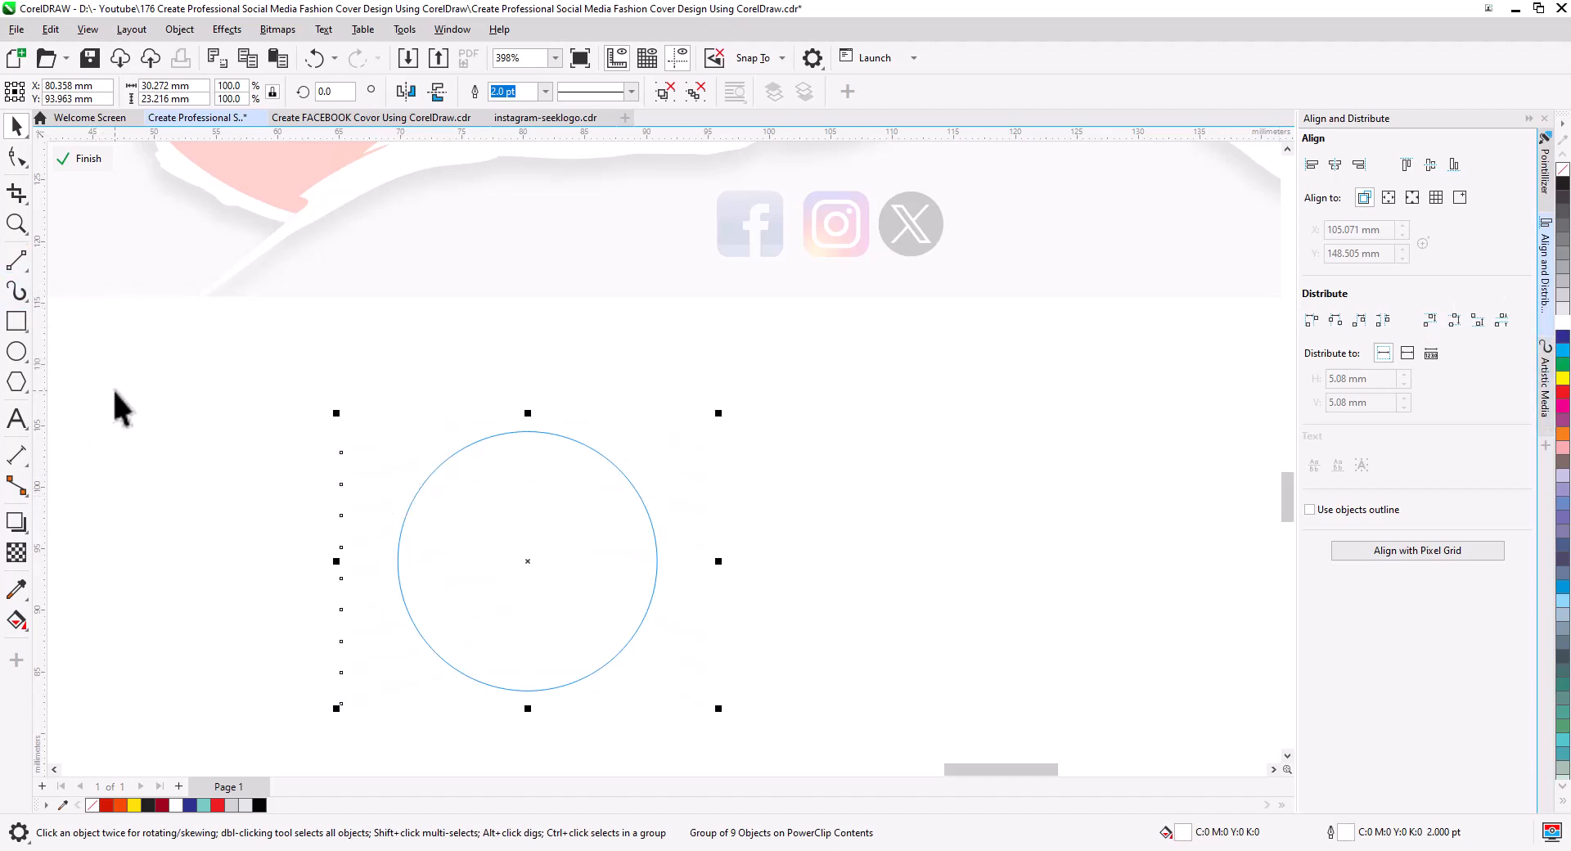
Ungroup the nine arcs inside the clipping circle, convert their outlines to objects and combine them into one curve.
click(694, 91)
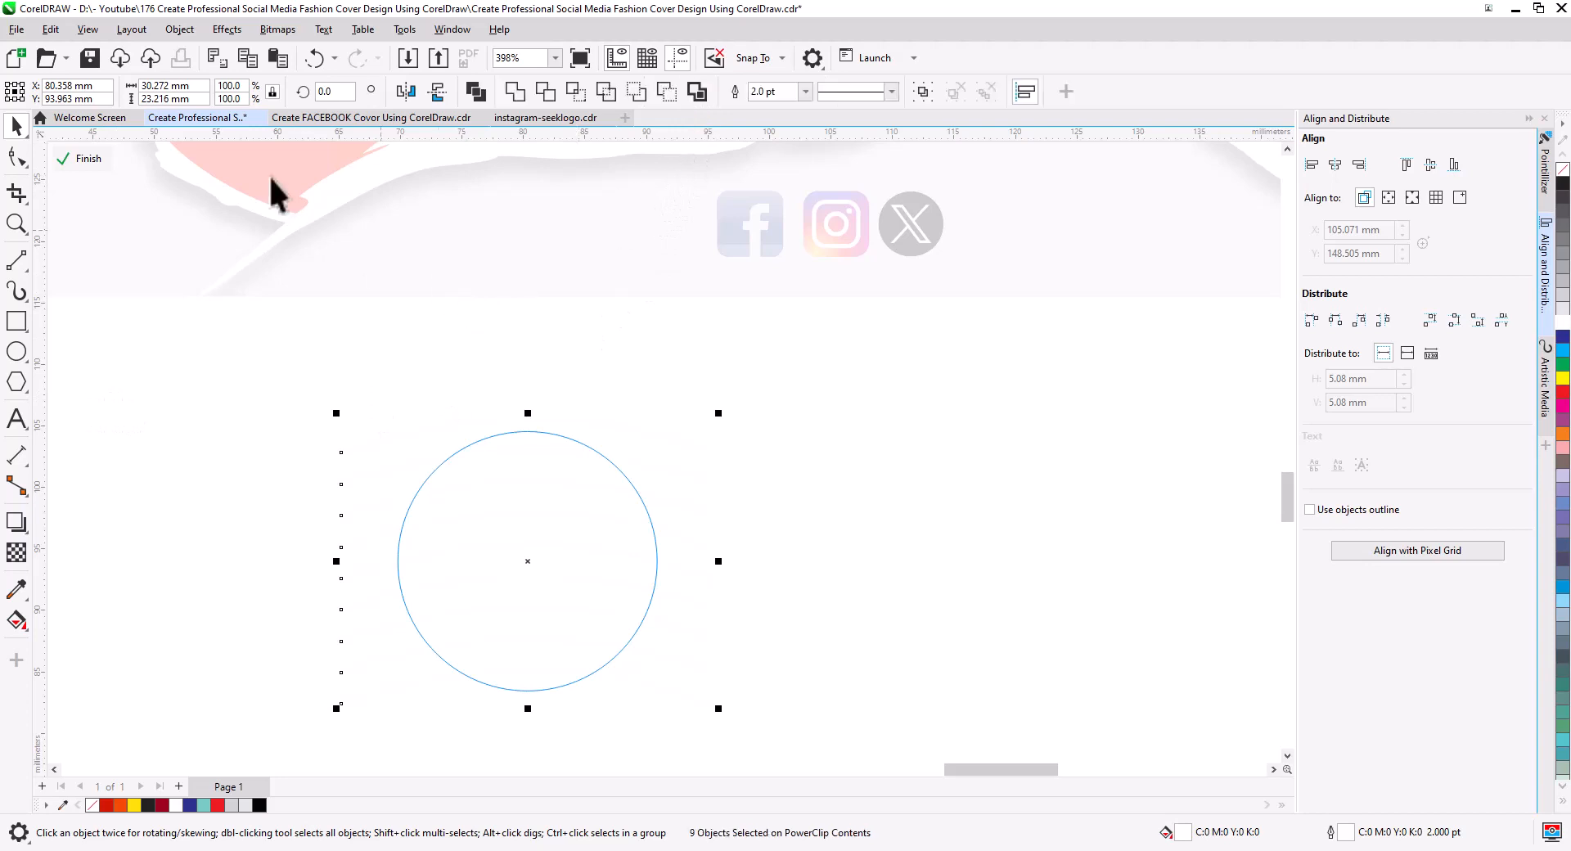
click(179, 30)
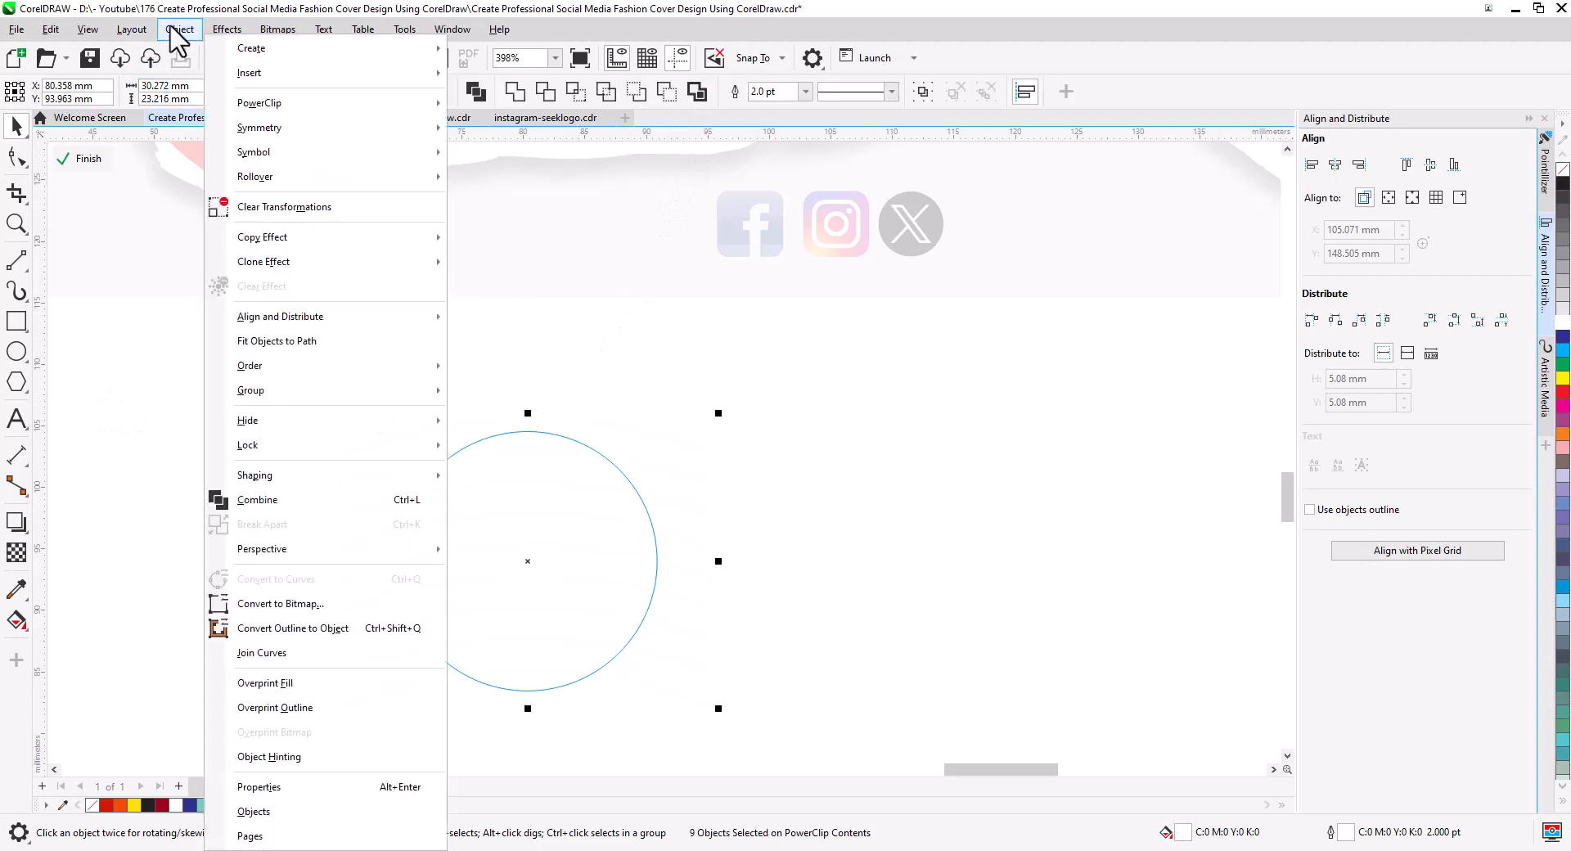
click(315, 635)
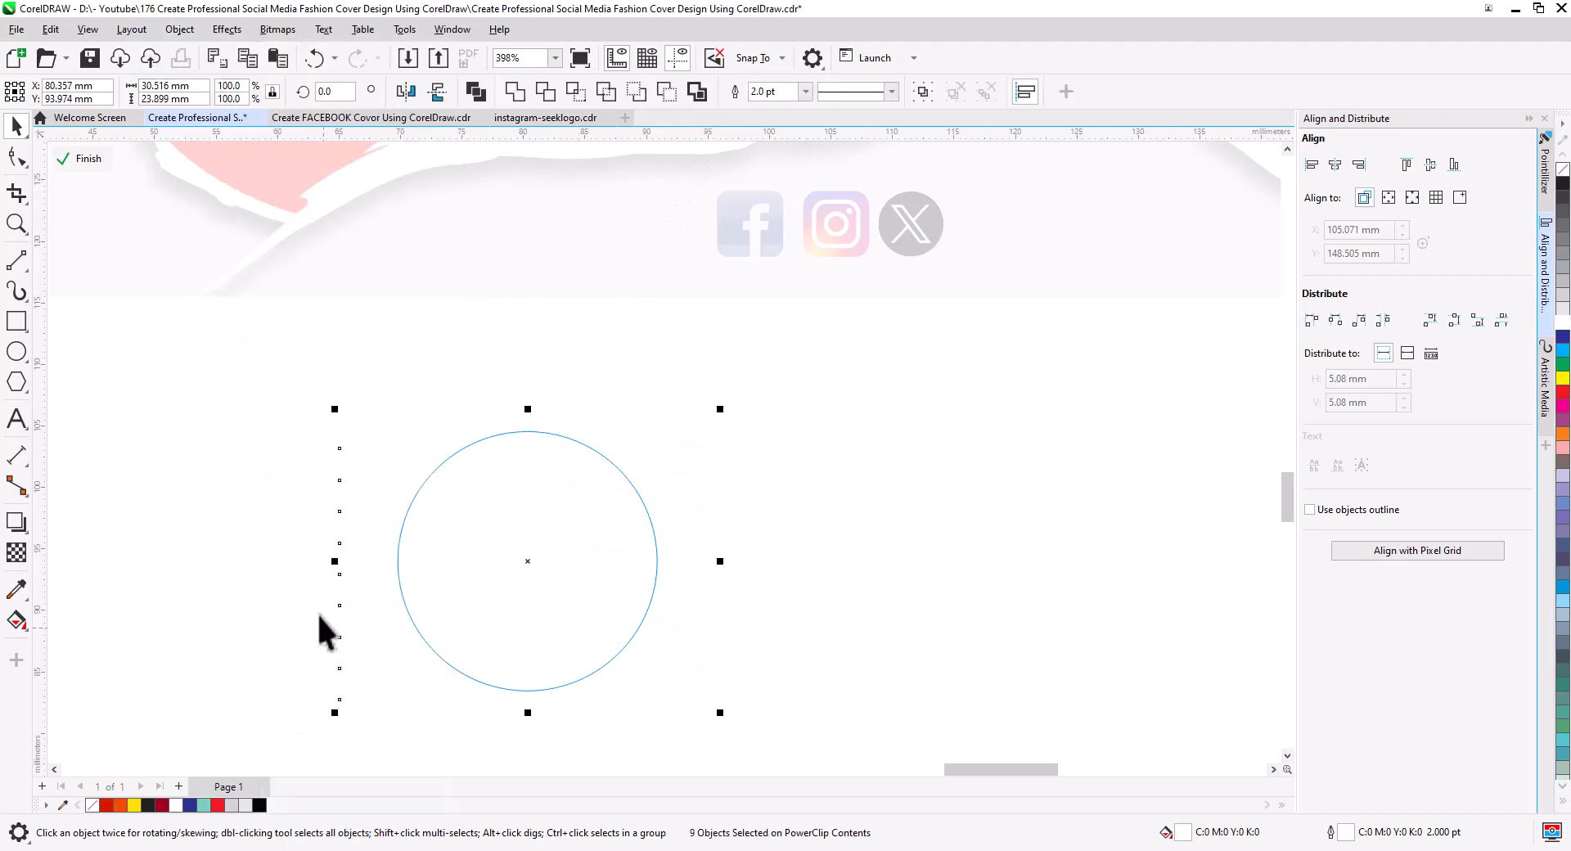
click(474, 90)
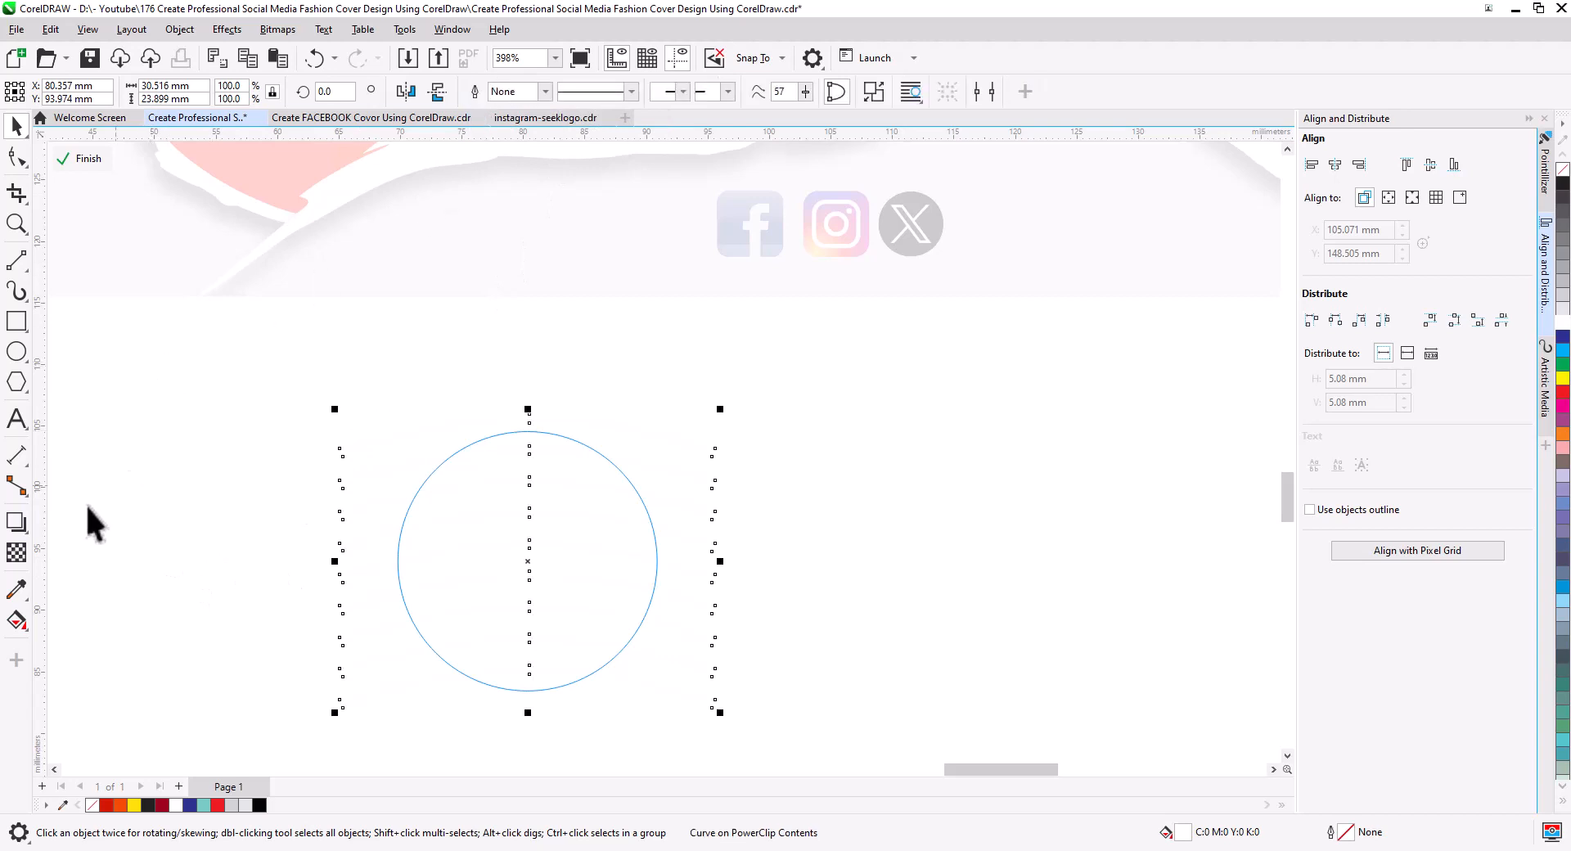
Apply a uniform transparency of 60 to the combined arcs and finish editing the PowerClip contents.
click(17, 554)
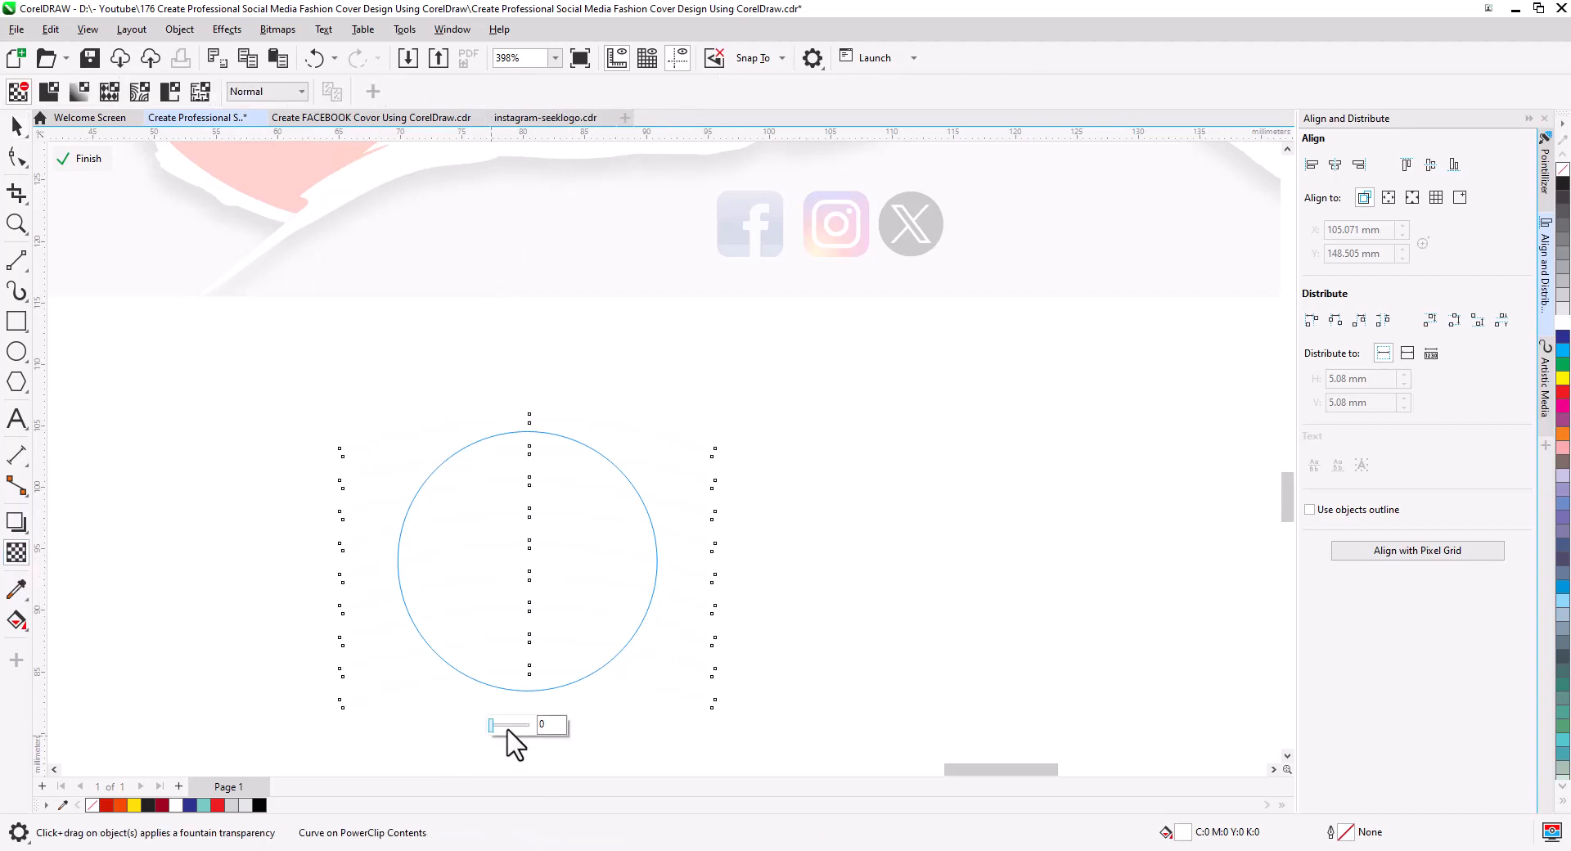
click(552, 725)
text(60)
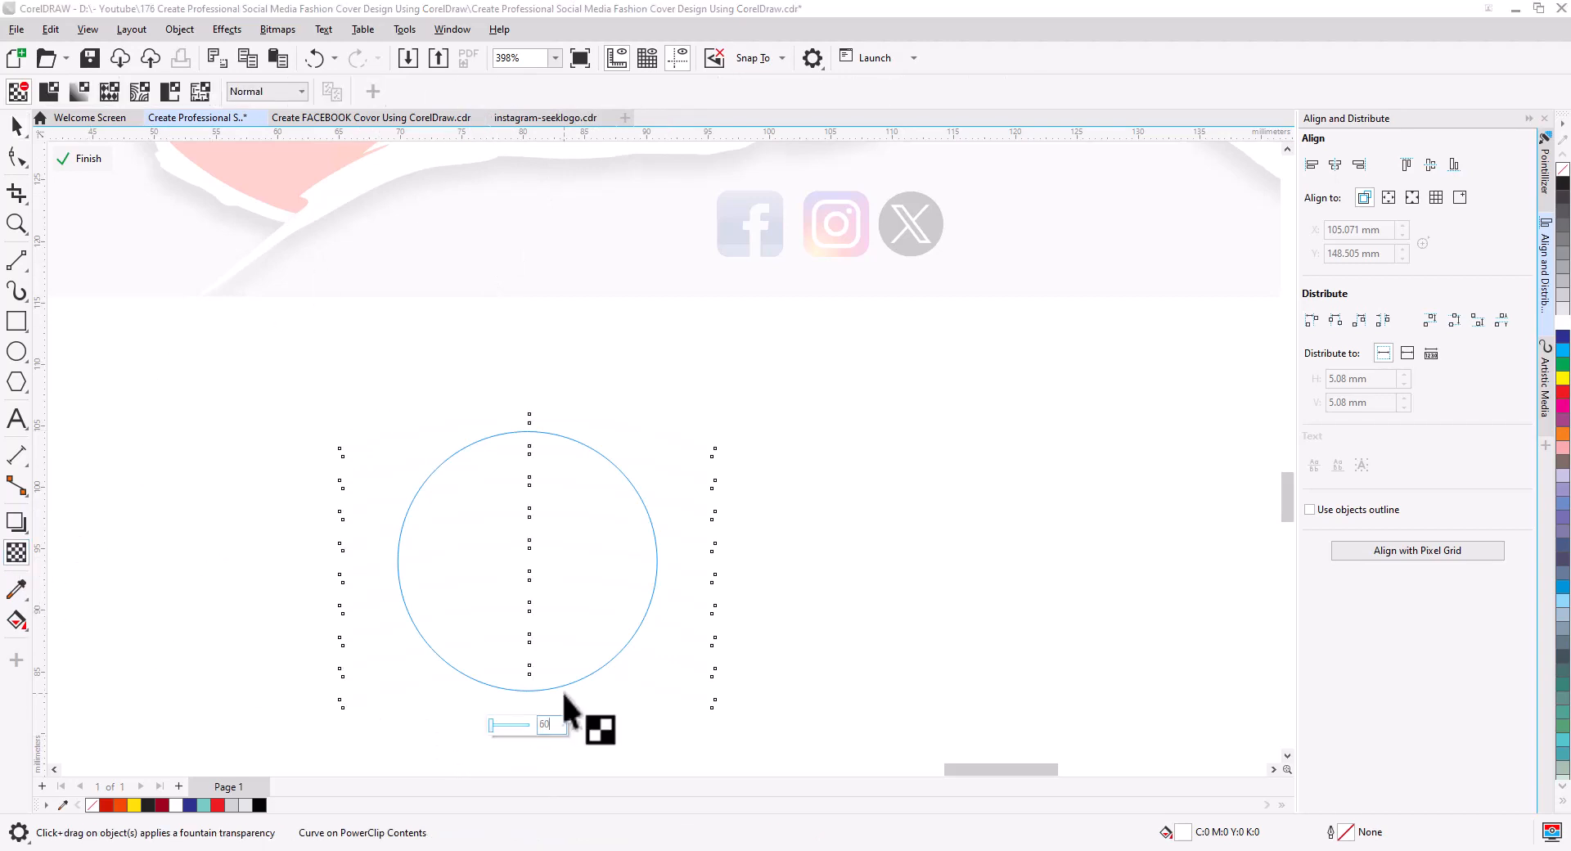
key(Return)
click(17, 124)
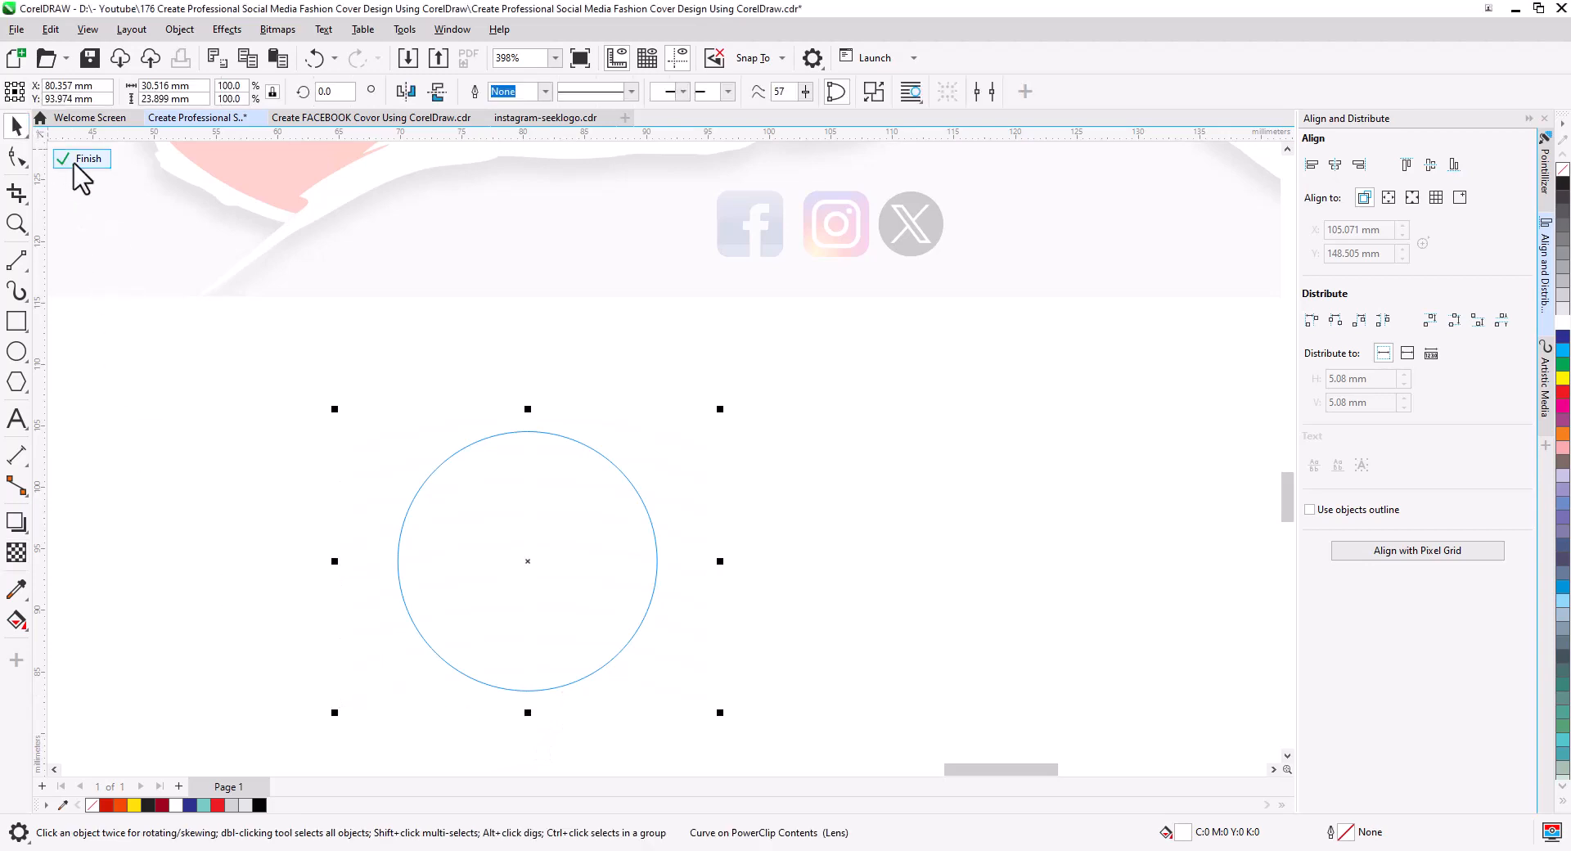
click(82, 159)
Move the arc-striped circle onto the banner, overlapping the right part of the model's hat brim.
drag(533, 568, 462, 214)
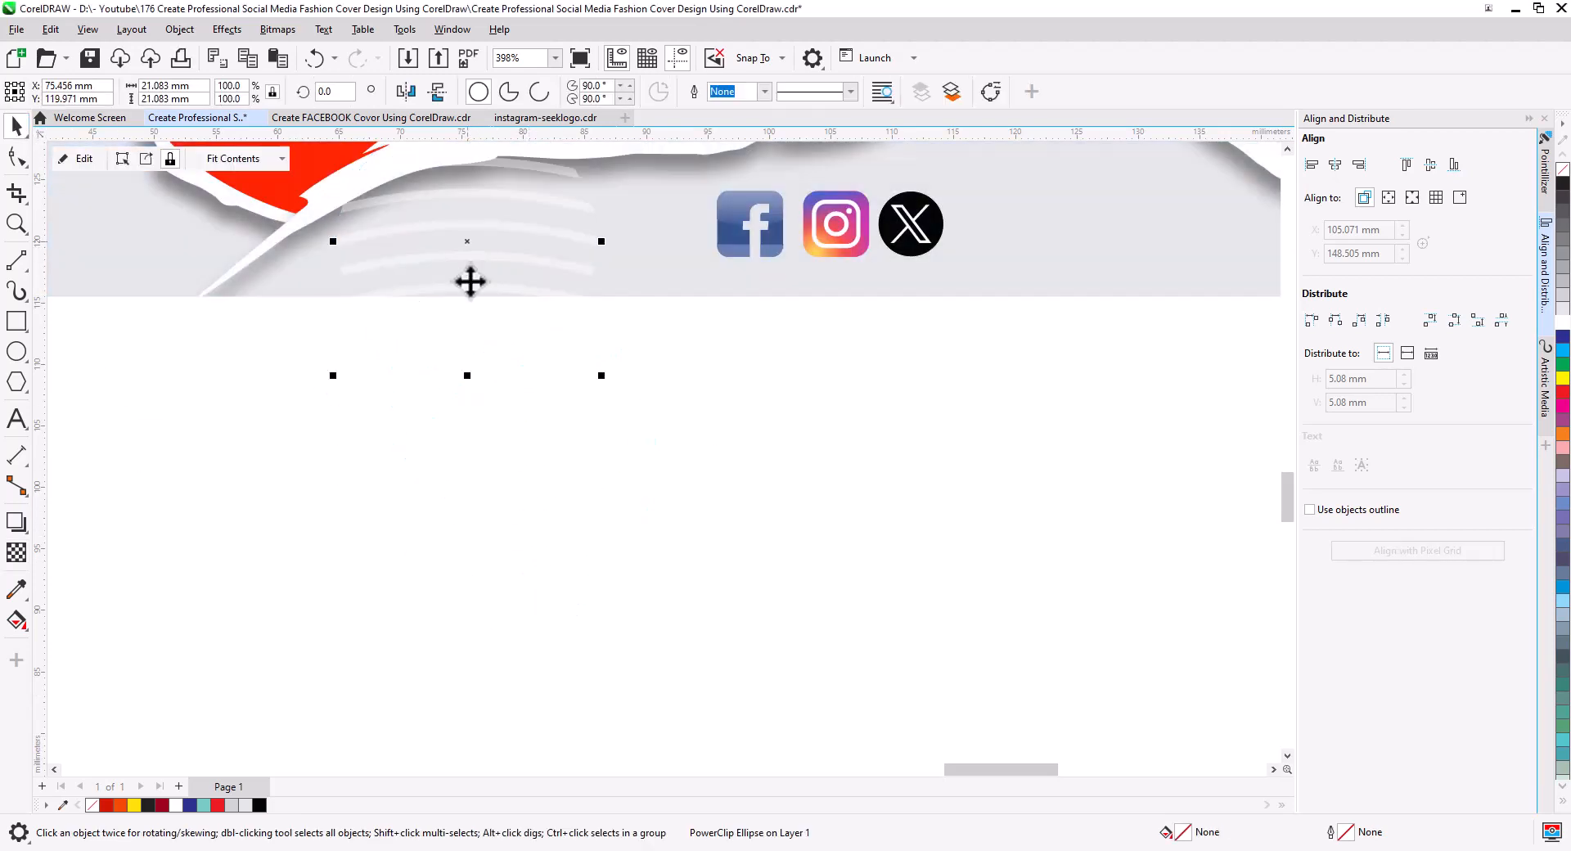
drag(578, 431, 599, 800)
scroll(594, 620, down, 2)
scroll(594, 619, down, 1)
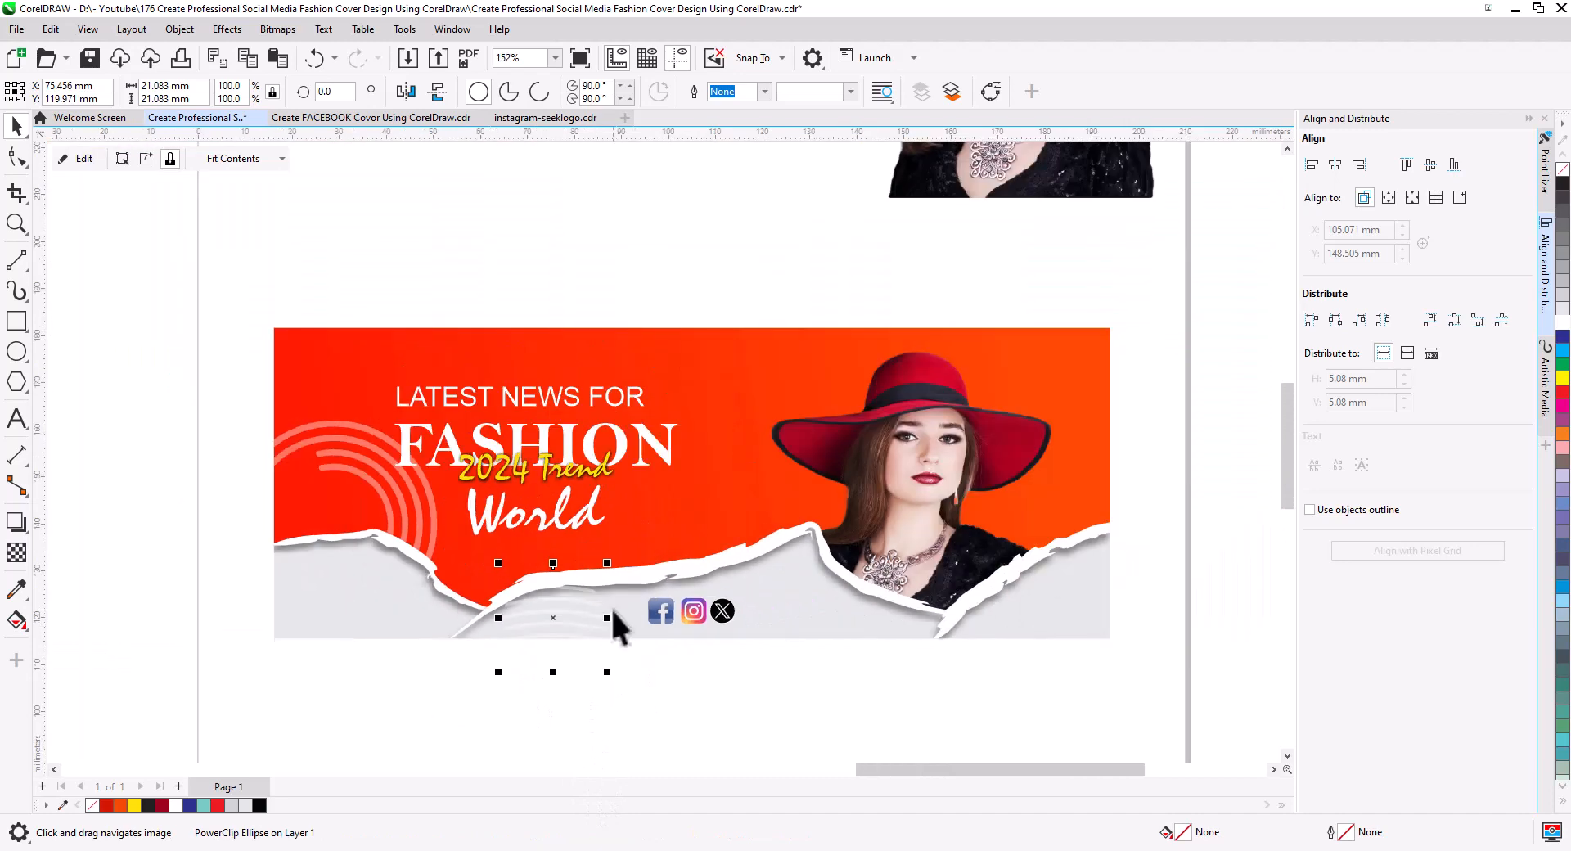
drag(554, 621, 729, 360)
scroll(812, 387, up, 2)
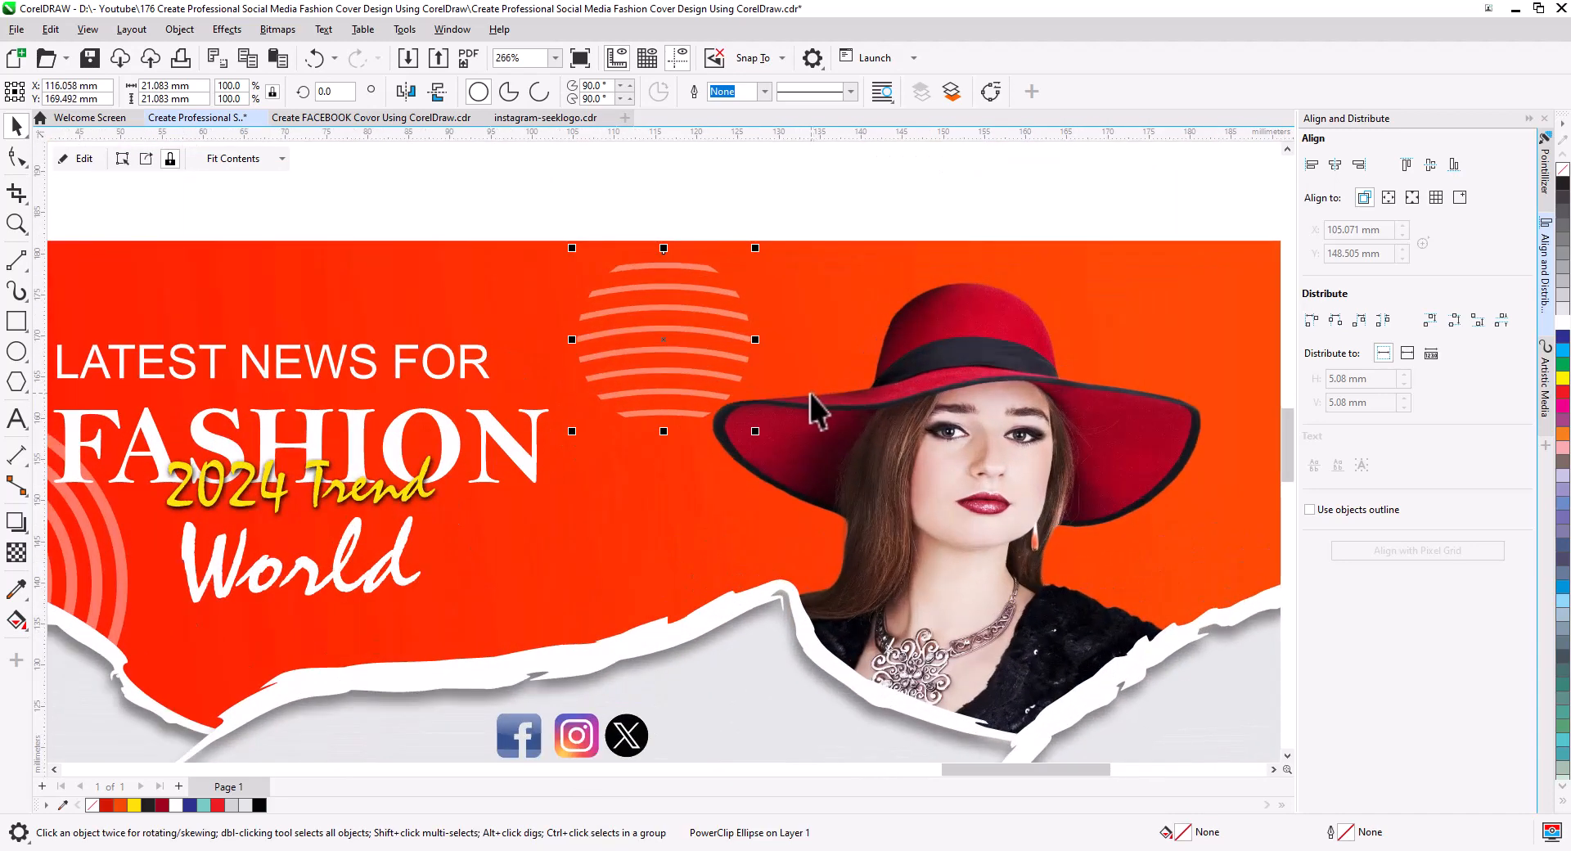
drag(812, 386, 831, 438)
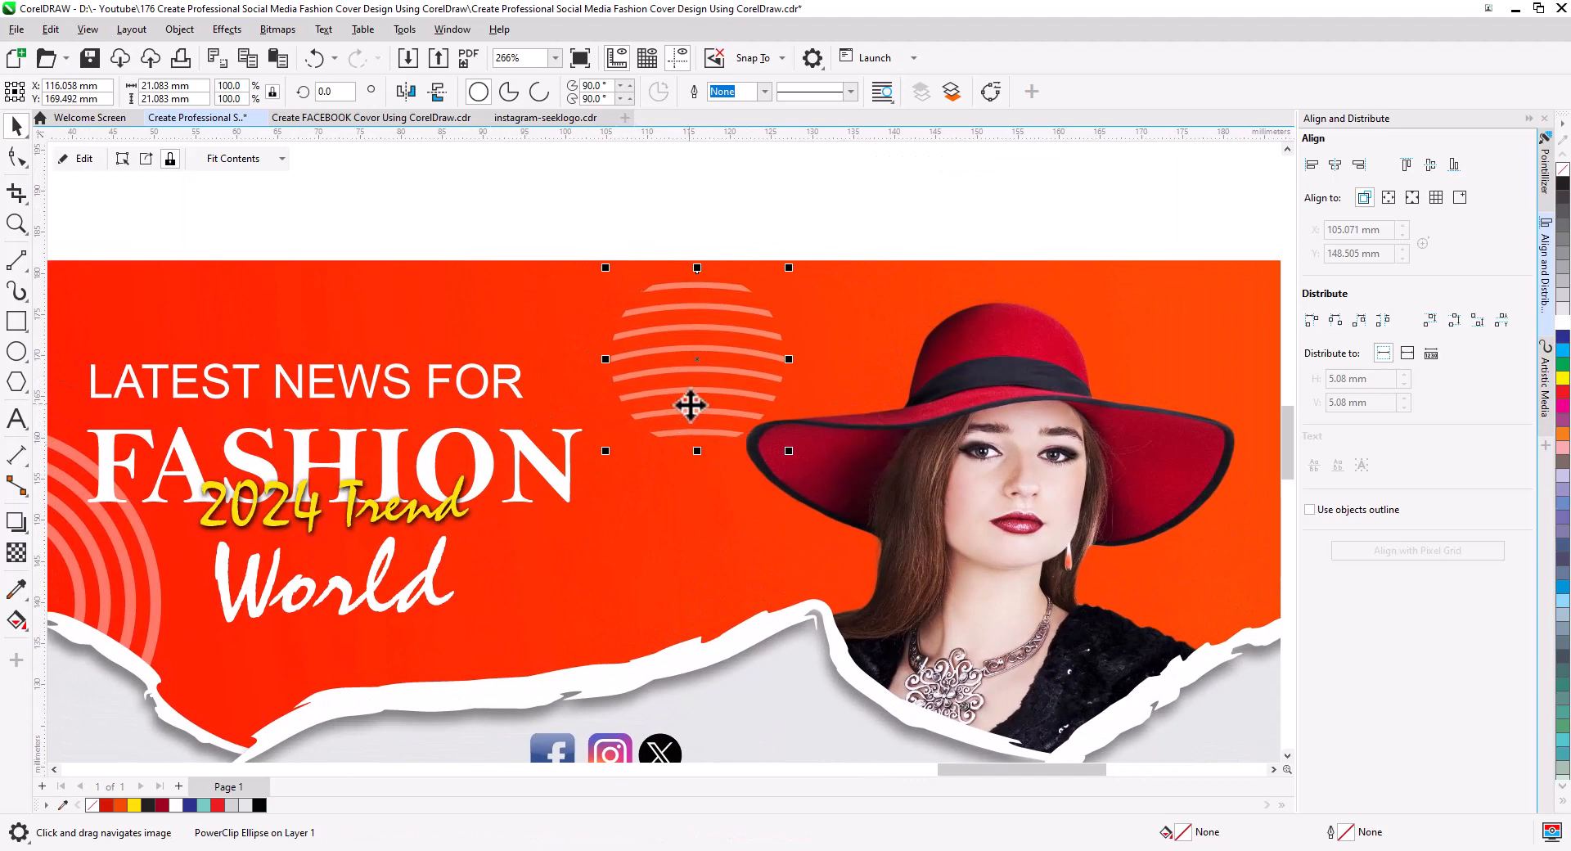
drag(733, 439, 1161, 411)
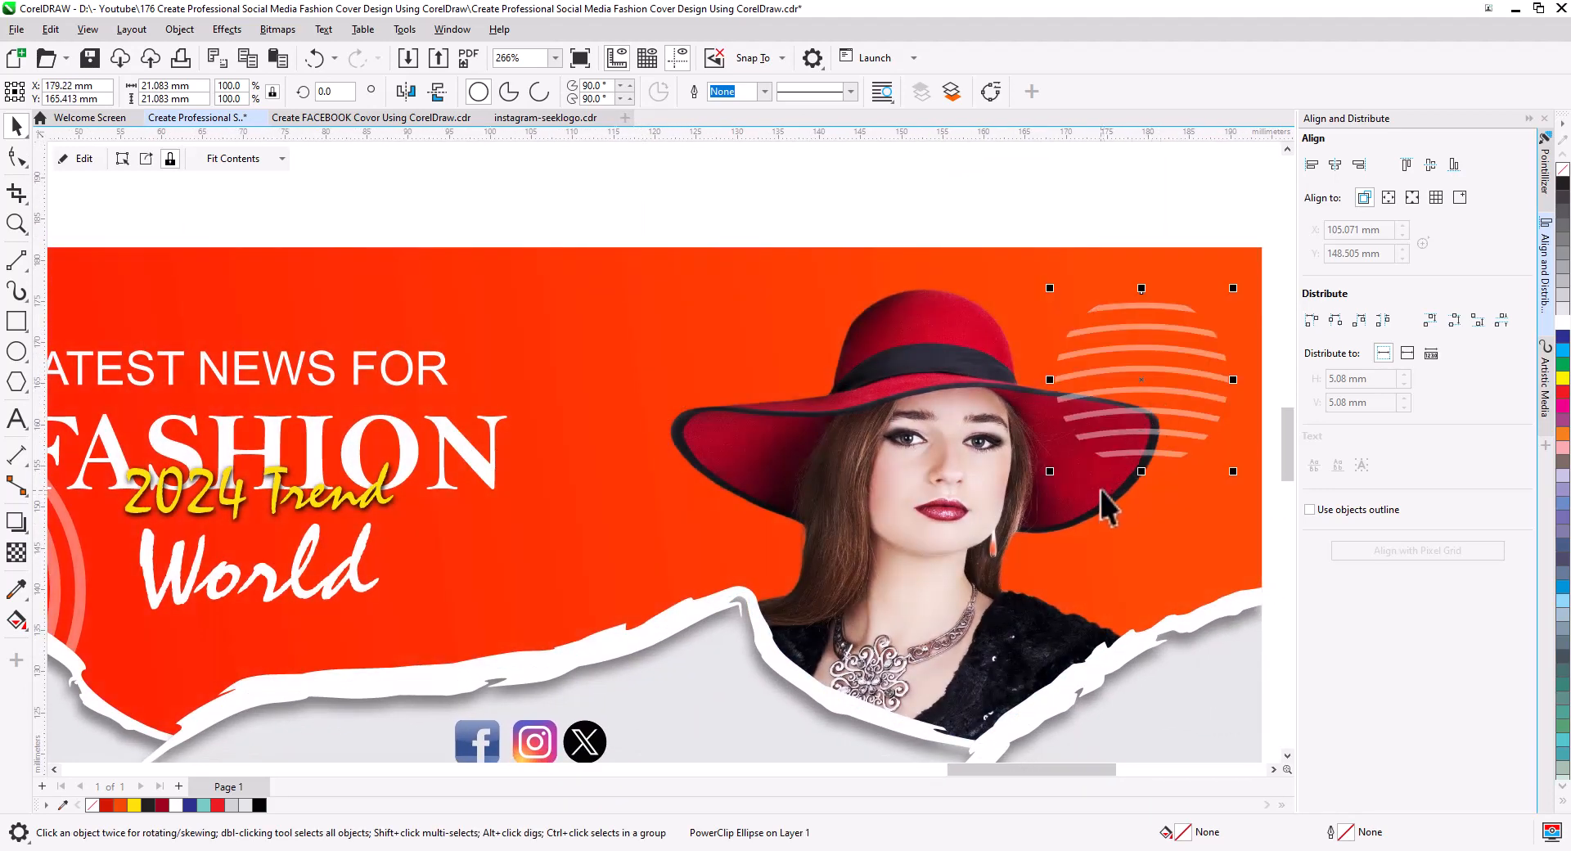
Draw a circle below the banner and a horizontal line about 29.7 mm long across its lower edge, with a 2.0 pt outline.
drag(632, 619, 656, 328)
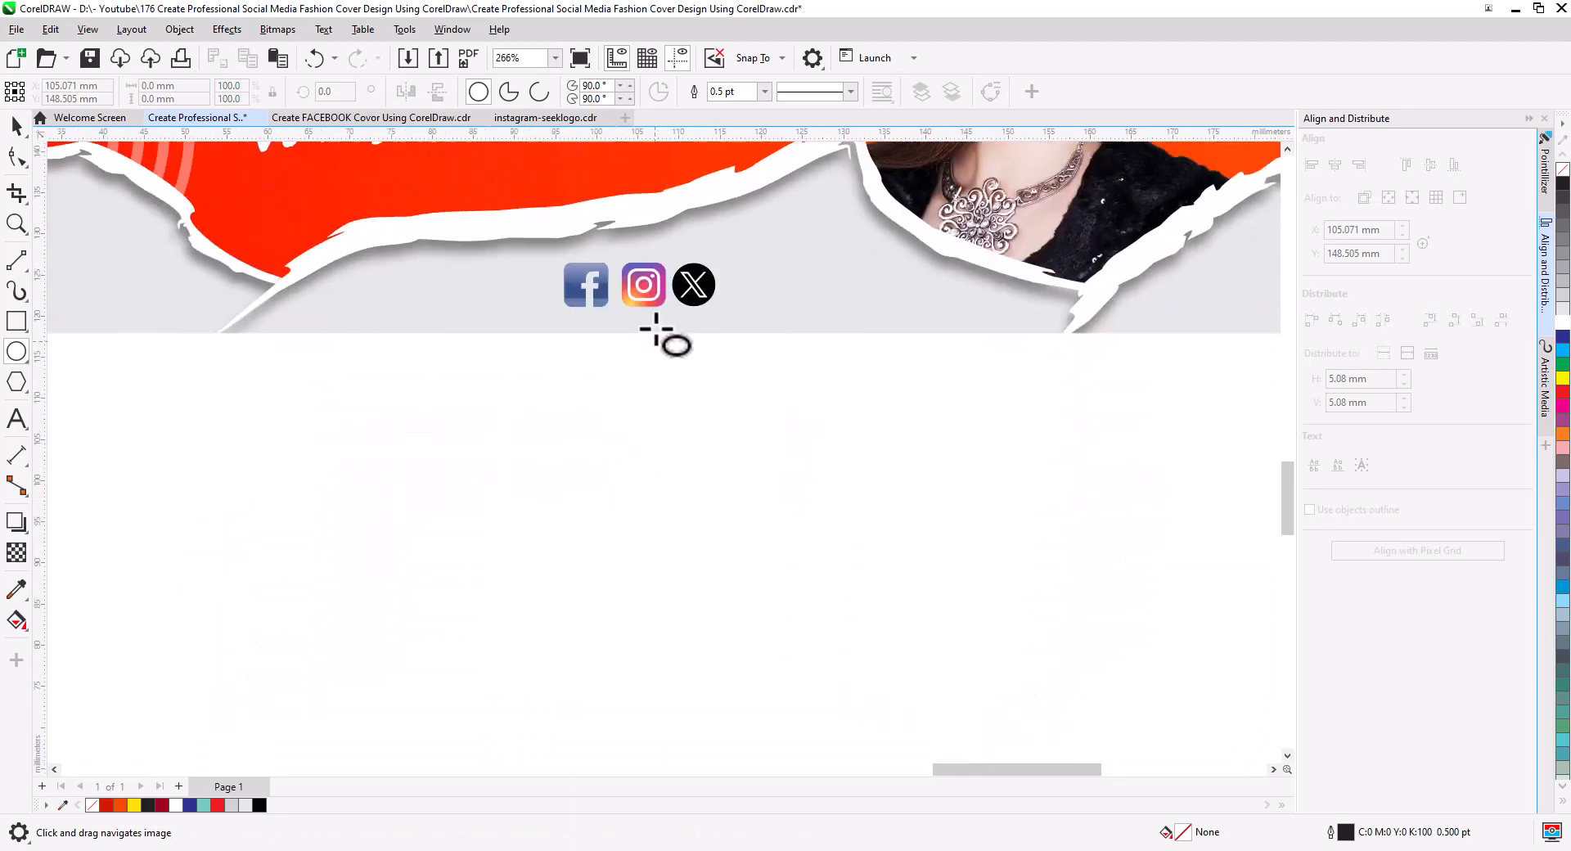
mouse_move(469, 488)
mouse_down()
mouse_move(627, 667)
mouse_move(396, 661)
mouse_up()
click(16, 260)
click(16, 126)
click(546, 92)
click(532, 217)
Convert the line's outline to an object and center the line horizontally with the circle.
click(182, 31)
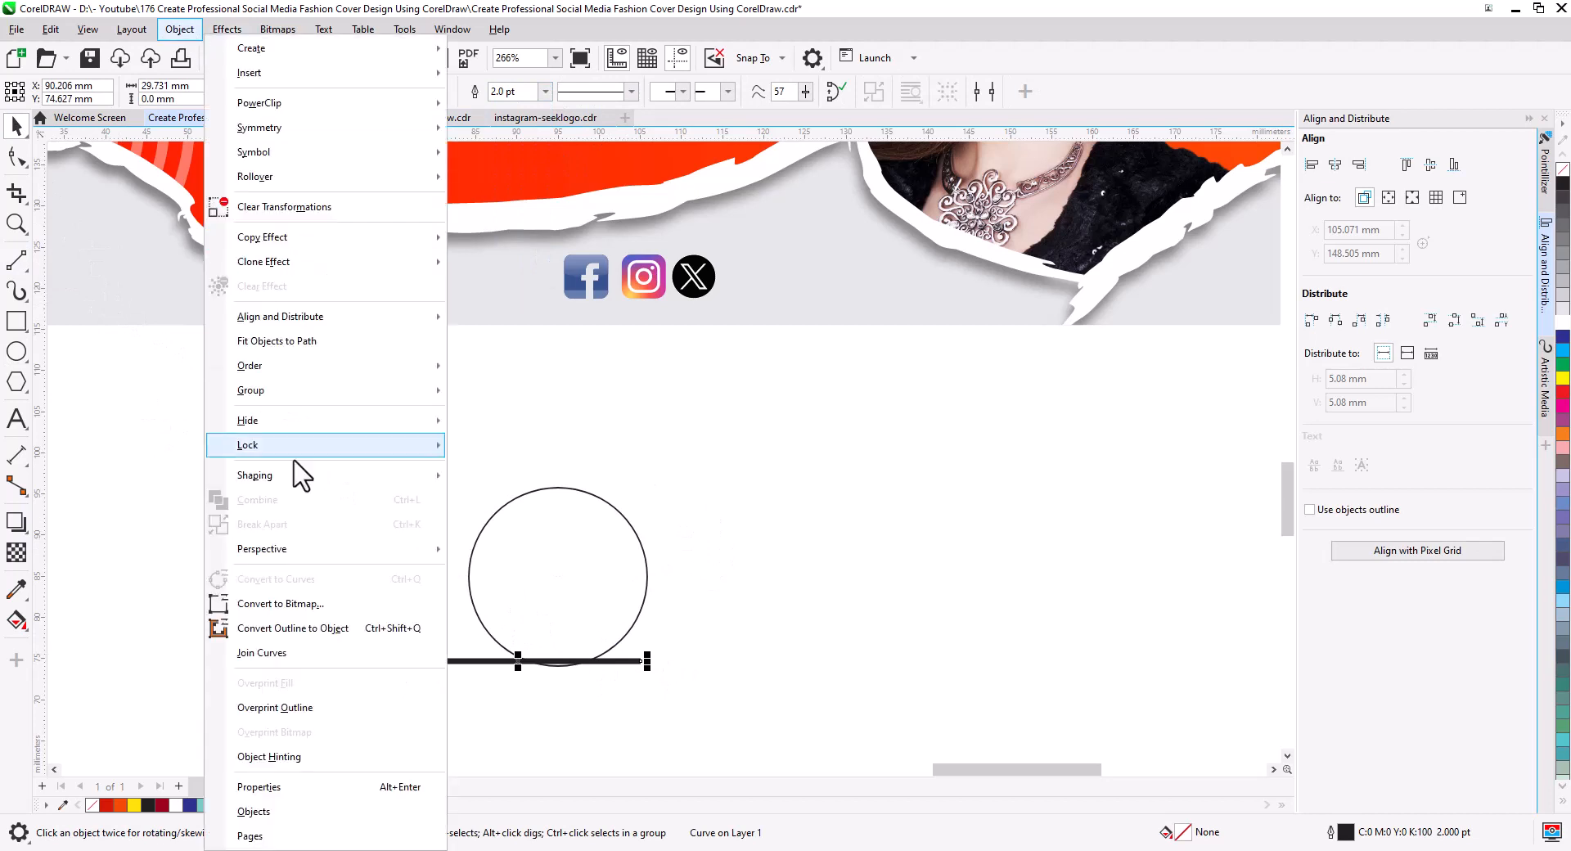
click(287, 628)
shift+click(565, 575)
click(1335, 164)
click(826, 572)
Duplicate the line upward at equal spacing until nine stripes cover the circle, and group the stripes.
right_click(654, 648)
drag(649, 661, 653, 643)
key(ctrl+r)
key(ctrl+r)
key(ctrl+r)
key(ctrl+r)
key(ctrl+r)
key(ctrl+r)
key(ctrl+r)
drag(782, 701, 380, 498)
key(ctrl+g)
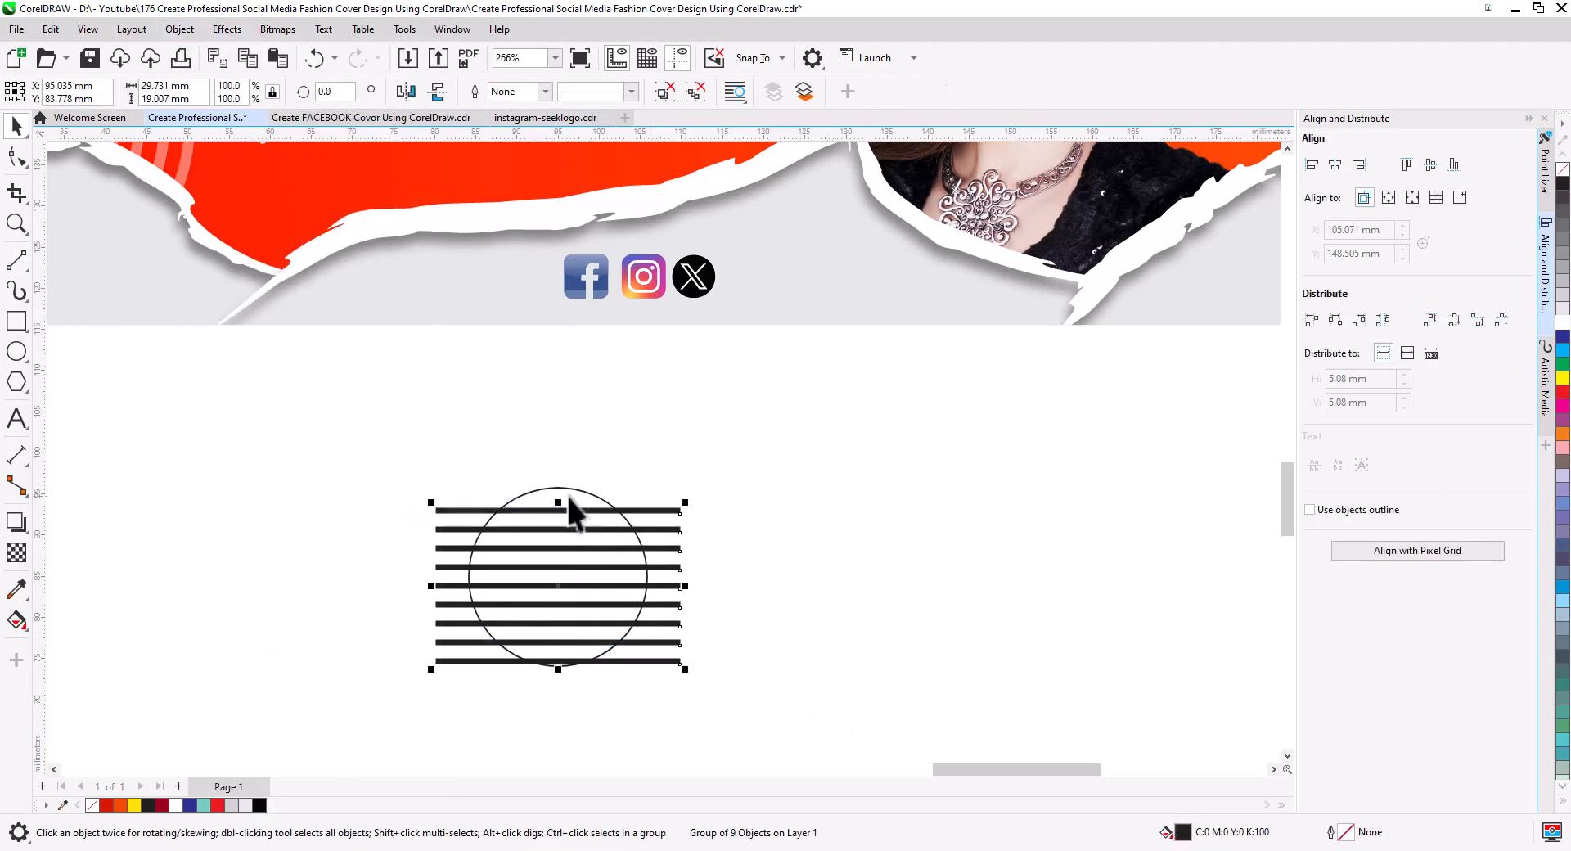
Center the stripe group horizontally and vertically on the circle and PowerClip it inside the circle.
shift+click(567, 489)
click(1334, 165)
click(1430, 165)
right_click(659, 498)
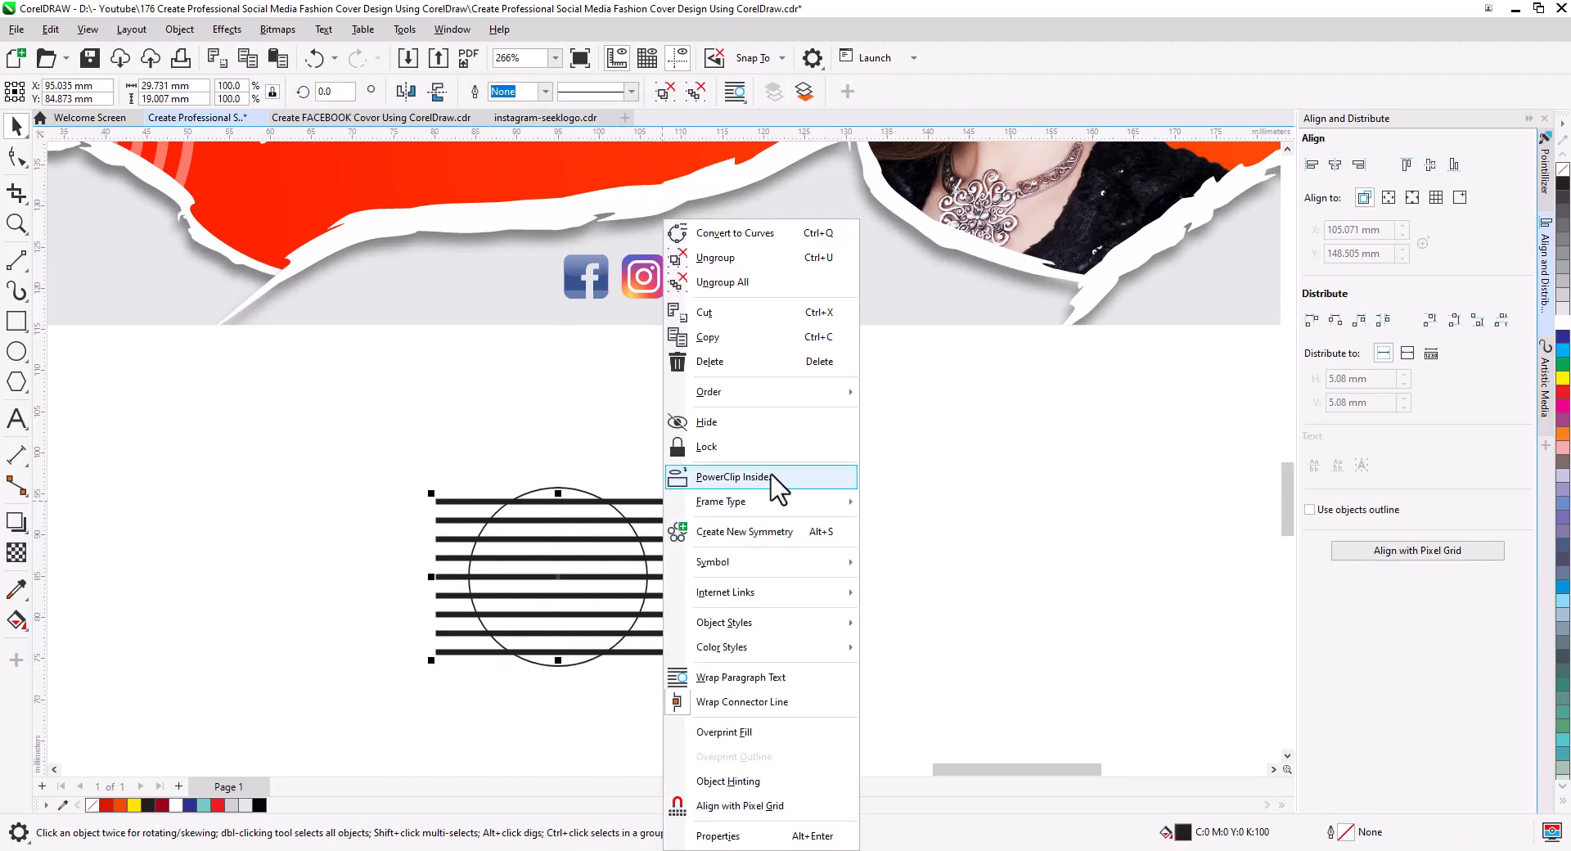
click(777, 493)
click(562, 495)
Open the new circle's PowerClip contents for editing and fill the straight stripes with white.
ctrl+click(562, 499)
click(652, 520)
click(1563, 322)
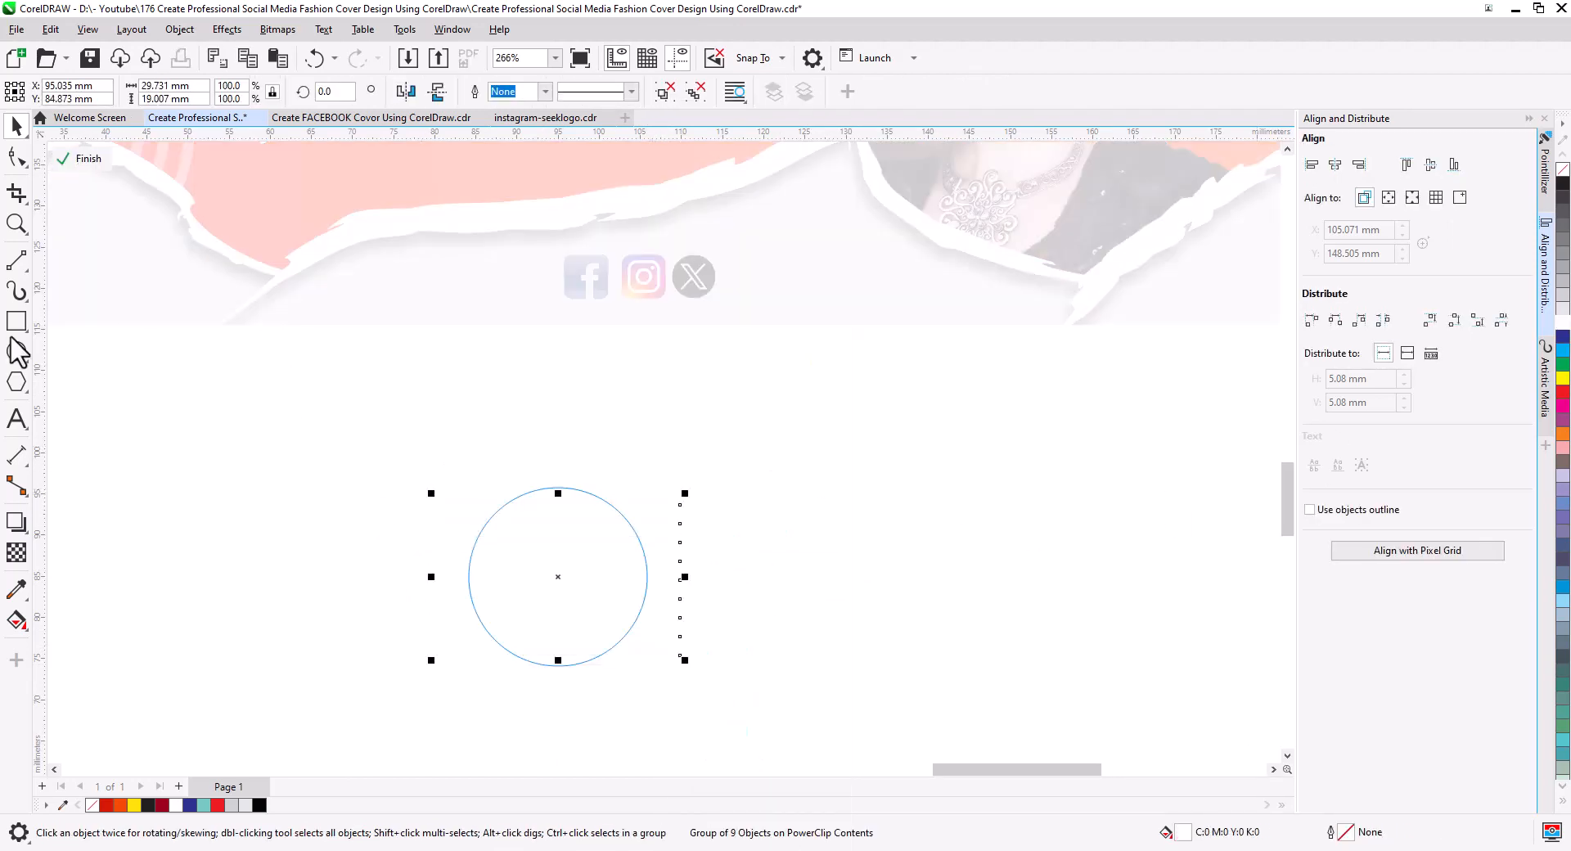
Apply a uniform transparency of 60 to the stripe group and finish editing the PowerClip contents.
click(16, 553)
click(522, 673)
text(50)
key(Return)
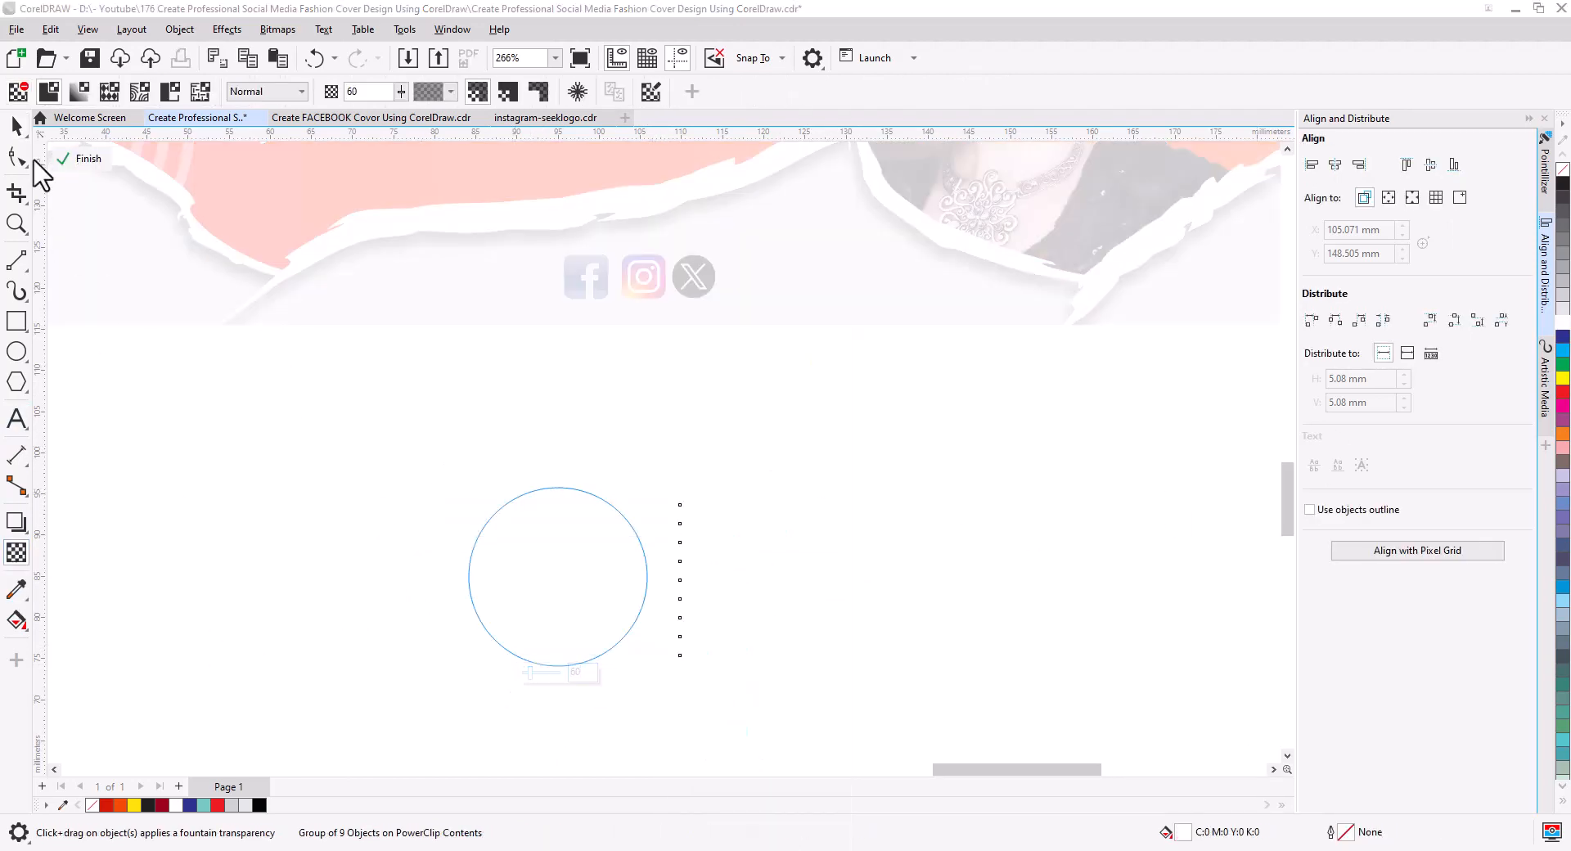
click(16, 127)
click(80, 159)
Remove the outline from the straight-striped circle and move it to the banner's upper edge between the headline and the hat.
click(591, 613)
right_click(1563, 170)
drag(558, 577, 530, 200)
scroll(665, 397, down, 2)
drag(664, 397, 752, 713)
drag(655, 583, 761, 383)
Rotate the straight-striped circle to about 322 degrees and scale it down to about 19.1 mm in diameter.
click(761, 381)
drag(819, 438, 774, 475)
mouse_move(790, 402)
mouse_down()
mouse_move(818, 445)
mouse_move(787, 400)
mouse_up()
PowerClip the rotated striped circle inside the banner's red torn-paper shape and clear the selection.
right_click(787, 400)
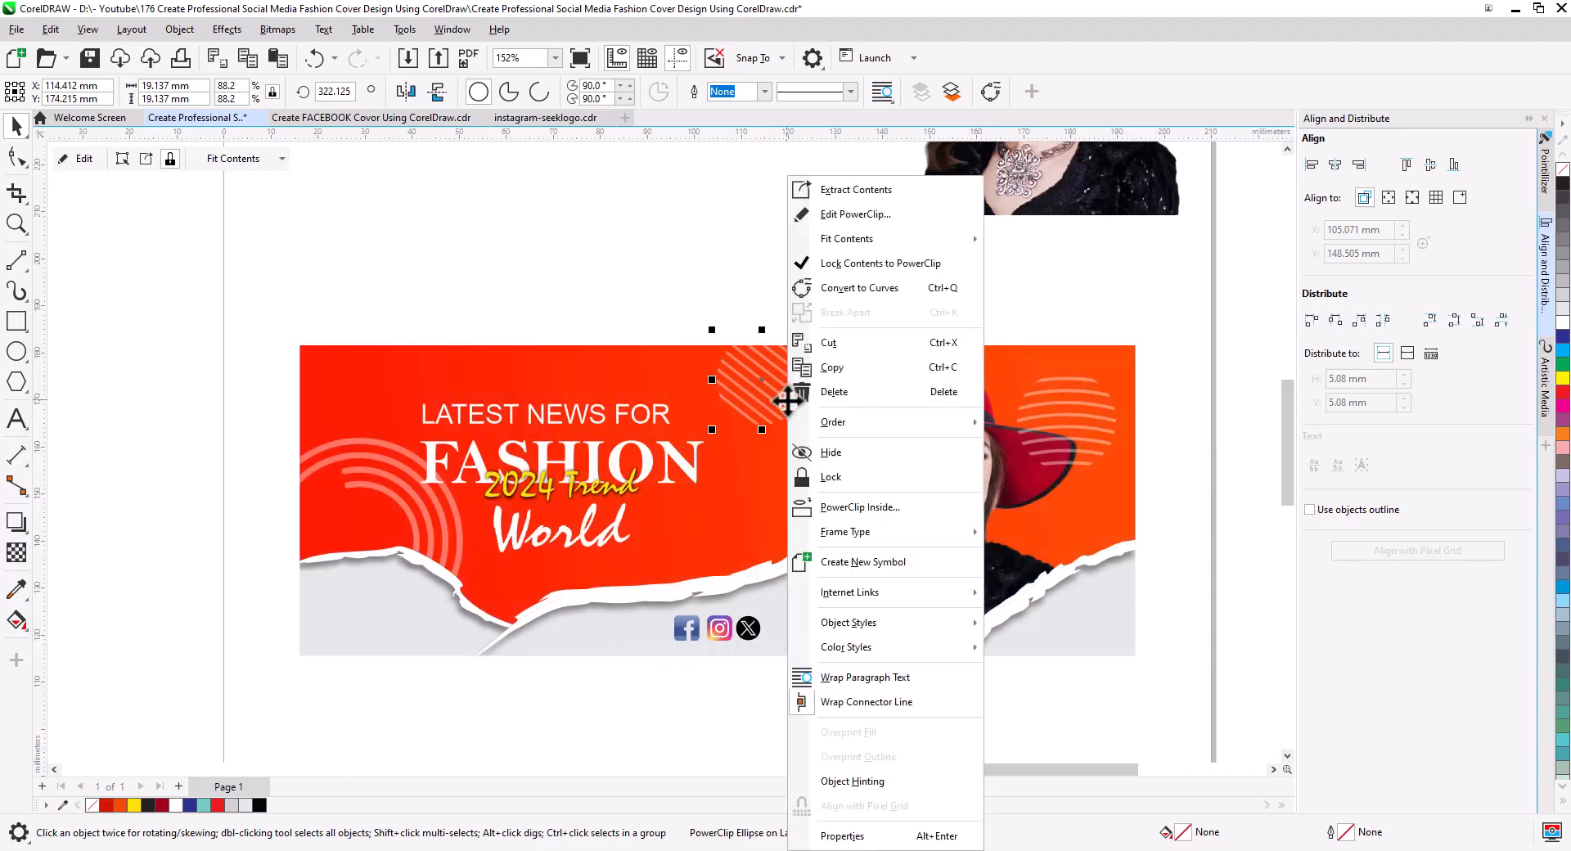
click(860, 395)
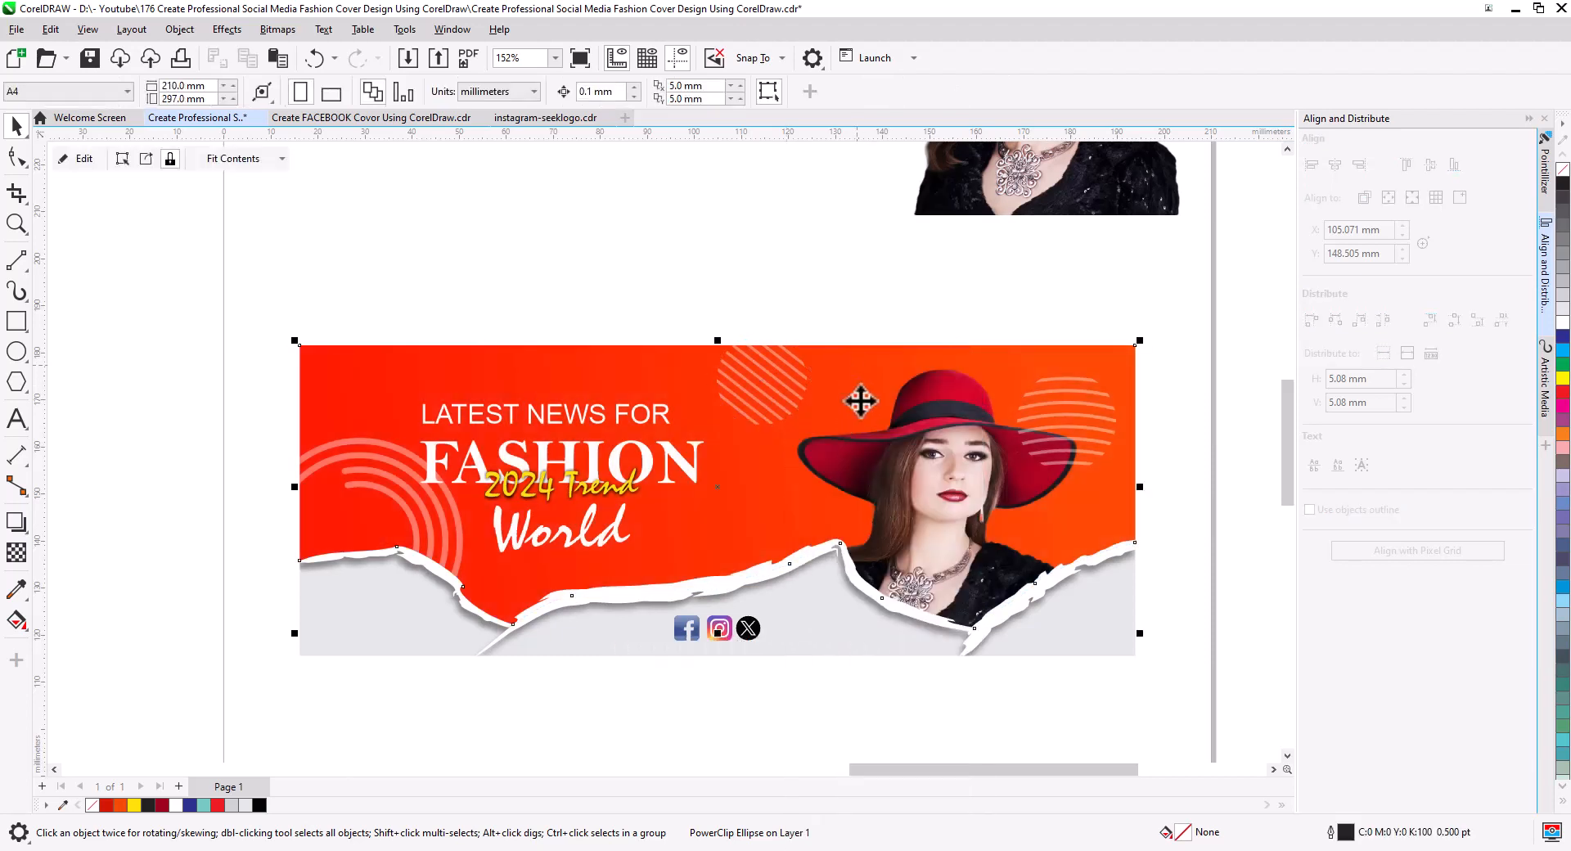
click(642, 328)
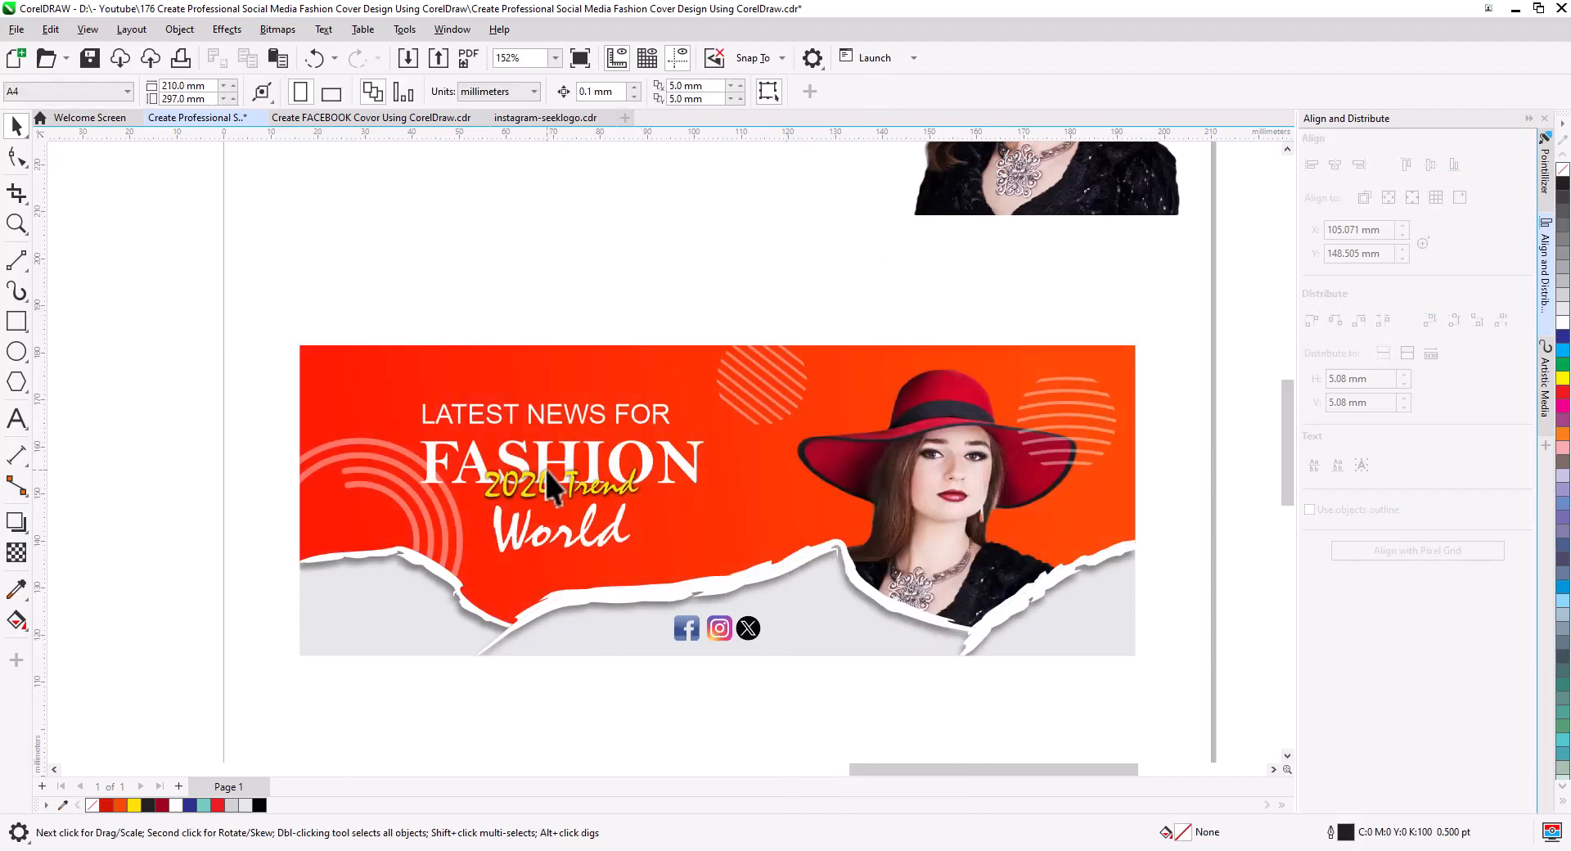